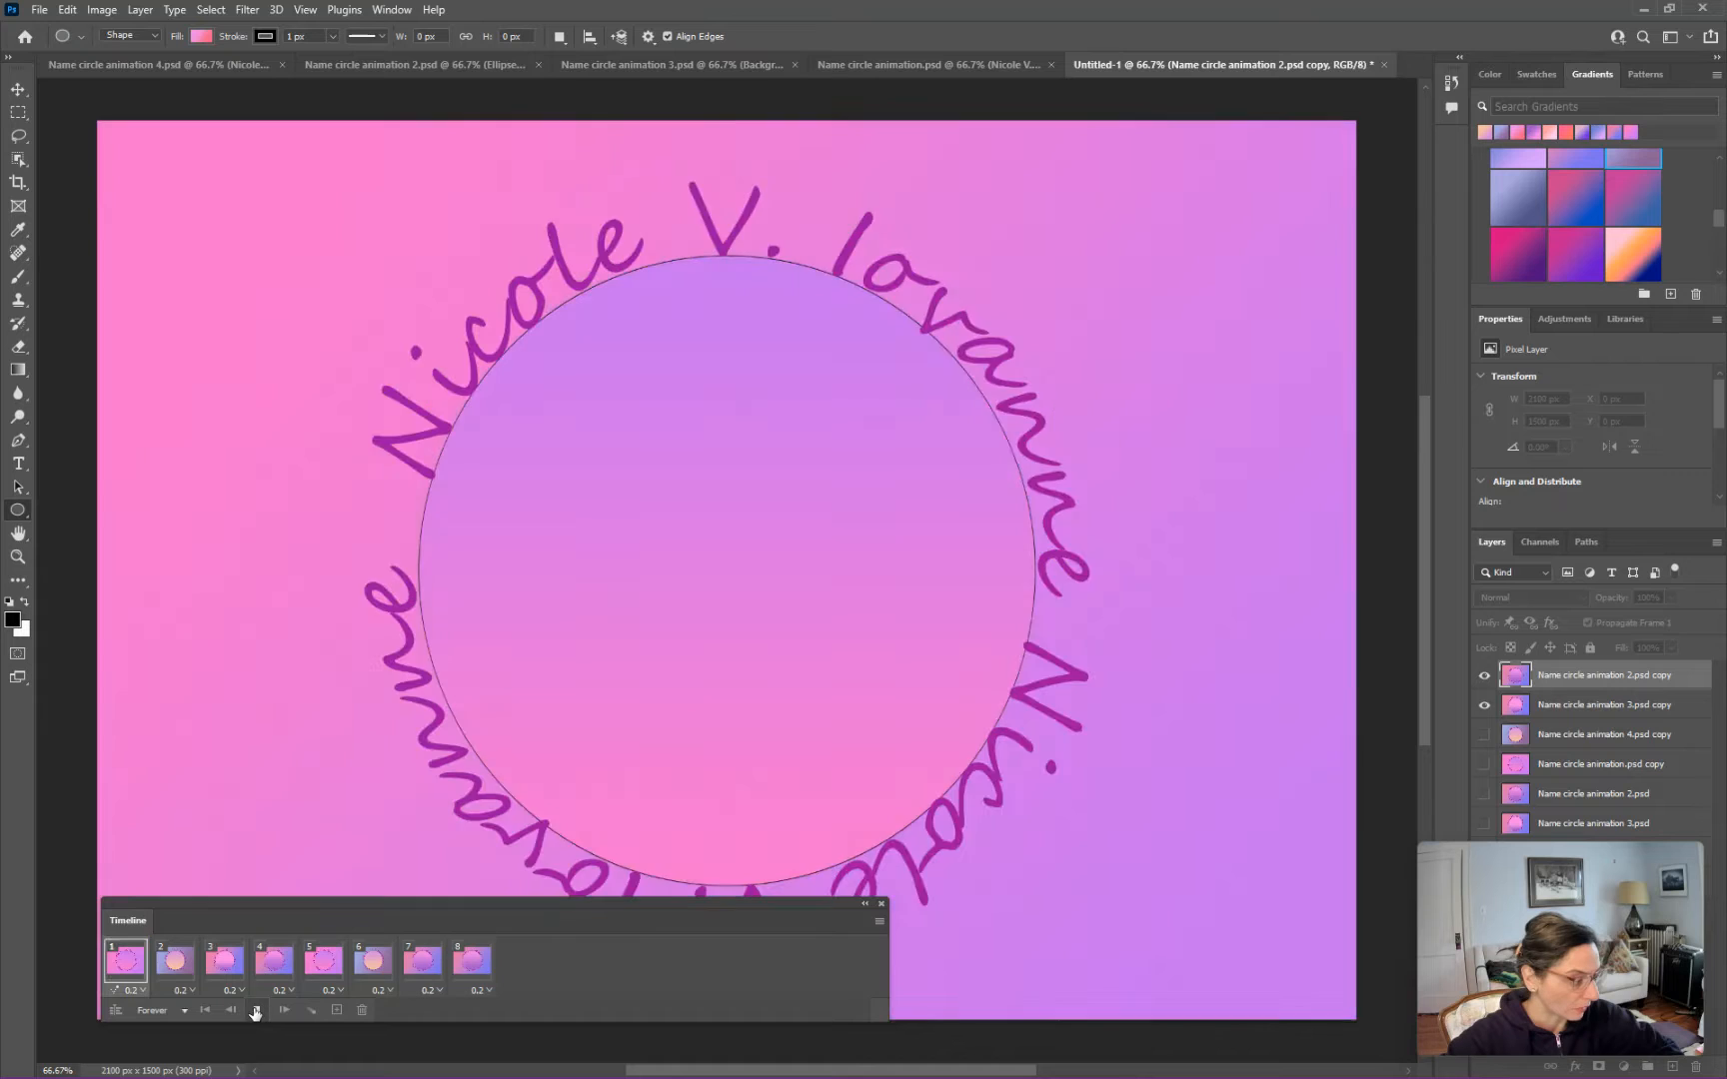
# Step: Play the finished circular-text frame animation, then stop playback
pyautogui.click(257, 1011)
pyautogui.click(259, 1011)
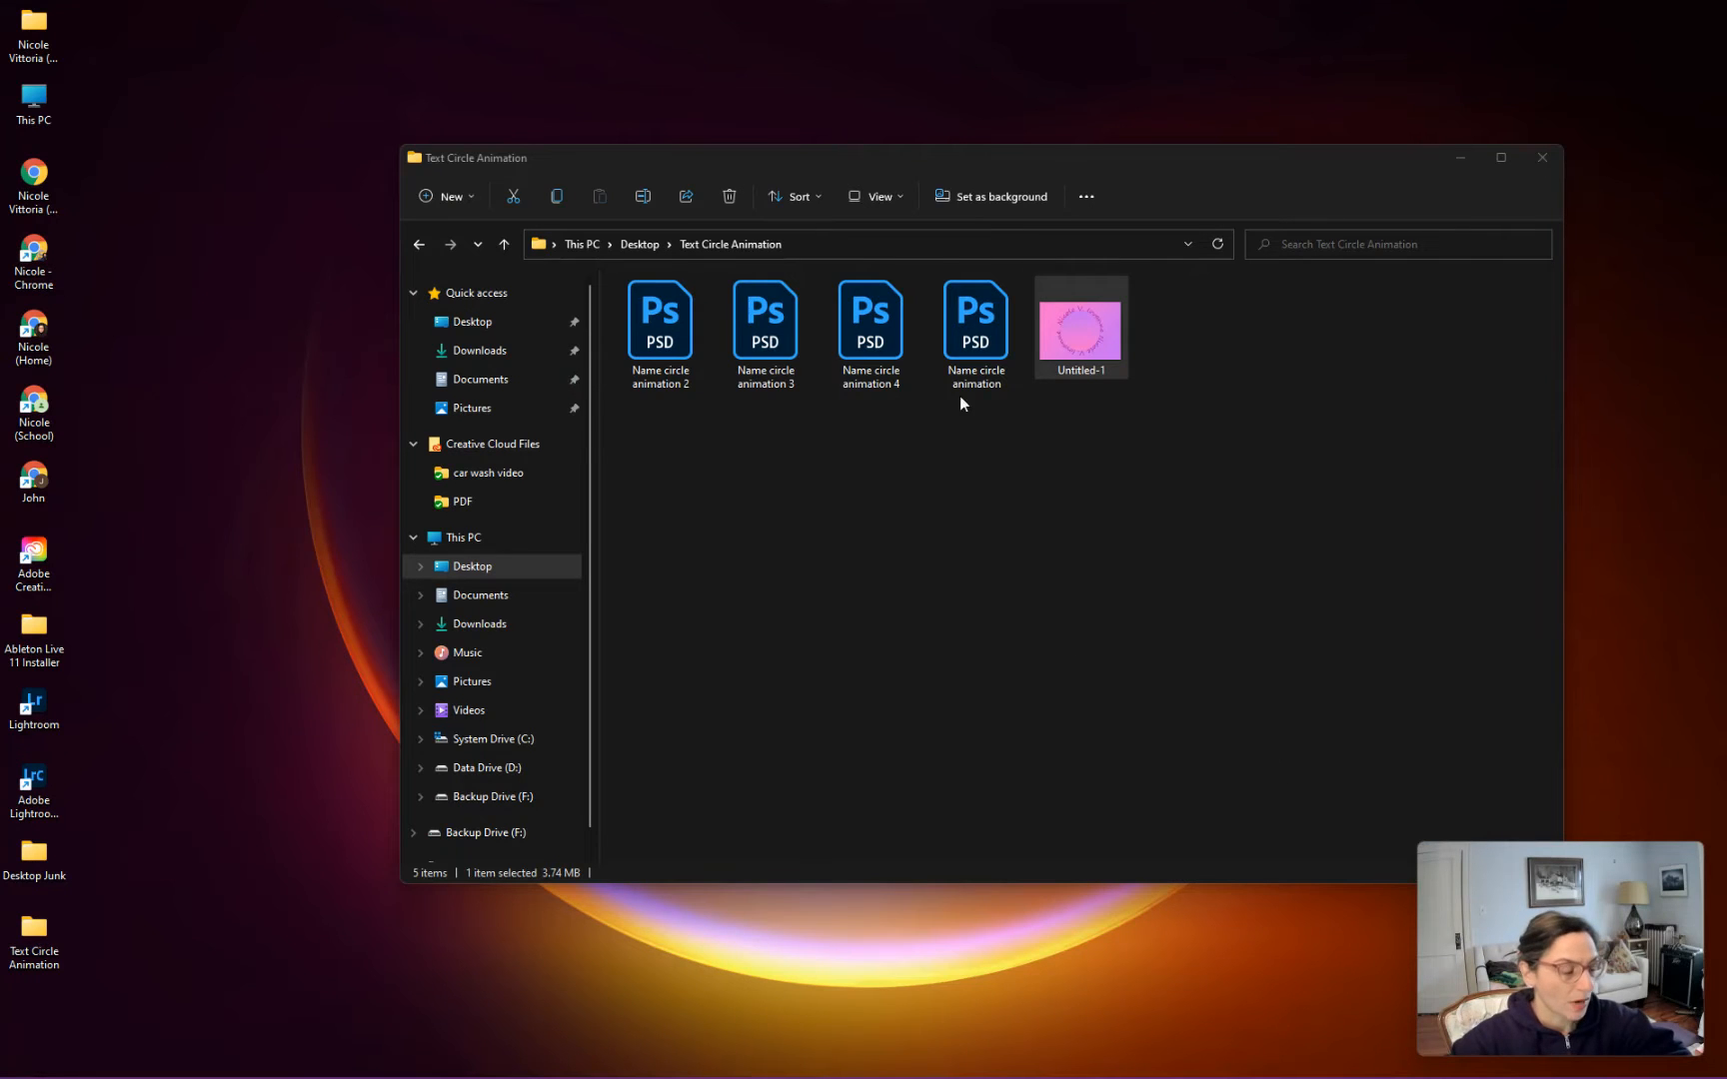
pyautogui.moveTo(1129, 159); pyautogui.dragTo(1021, 191)
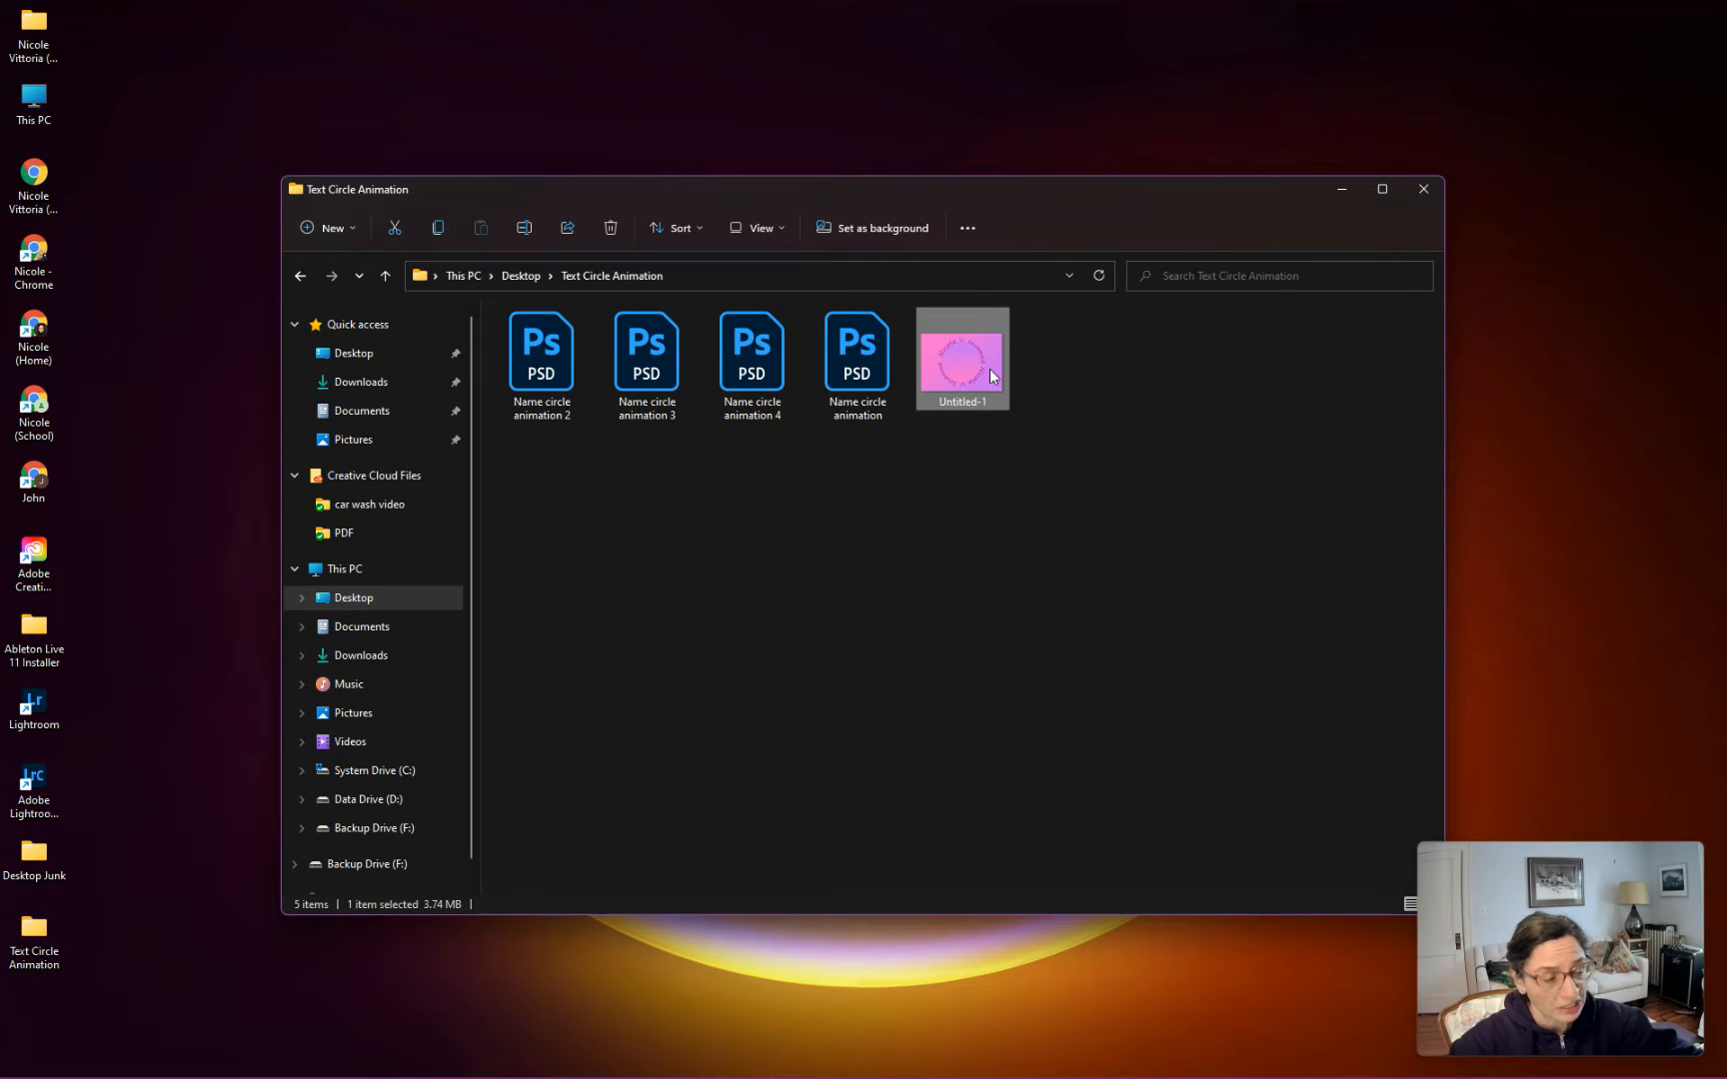
pyautogui.moveTo(962, 404)
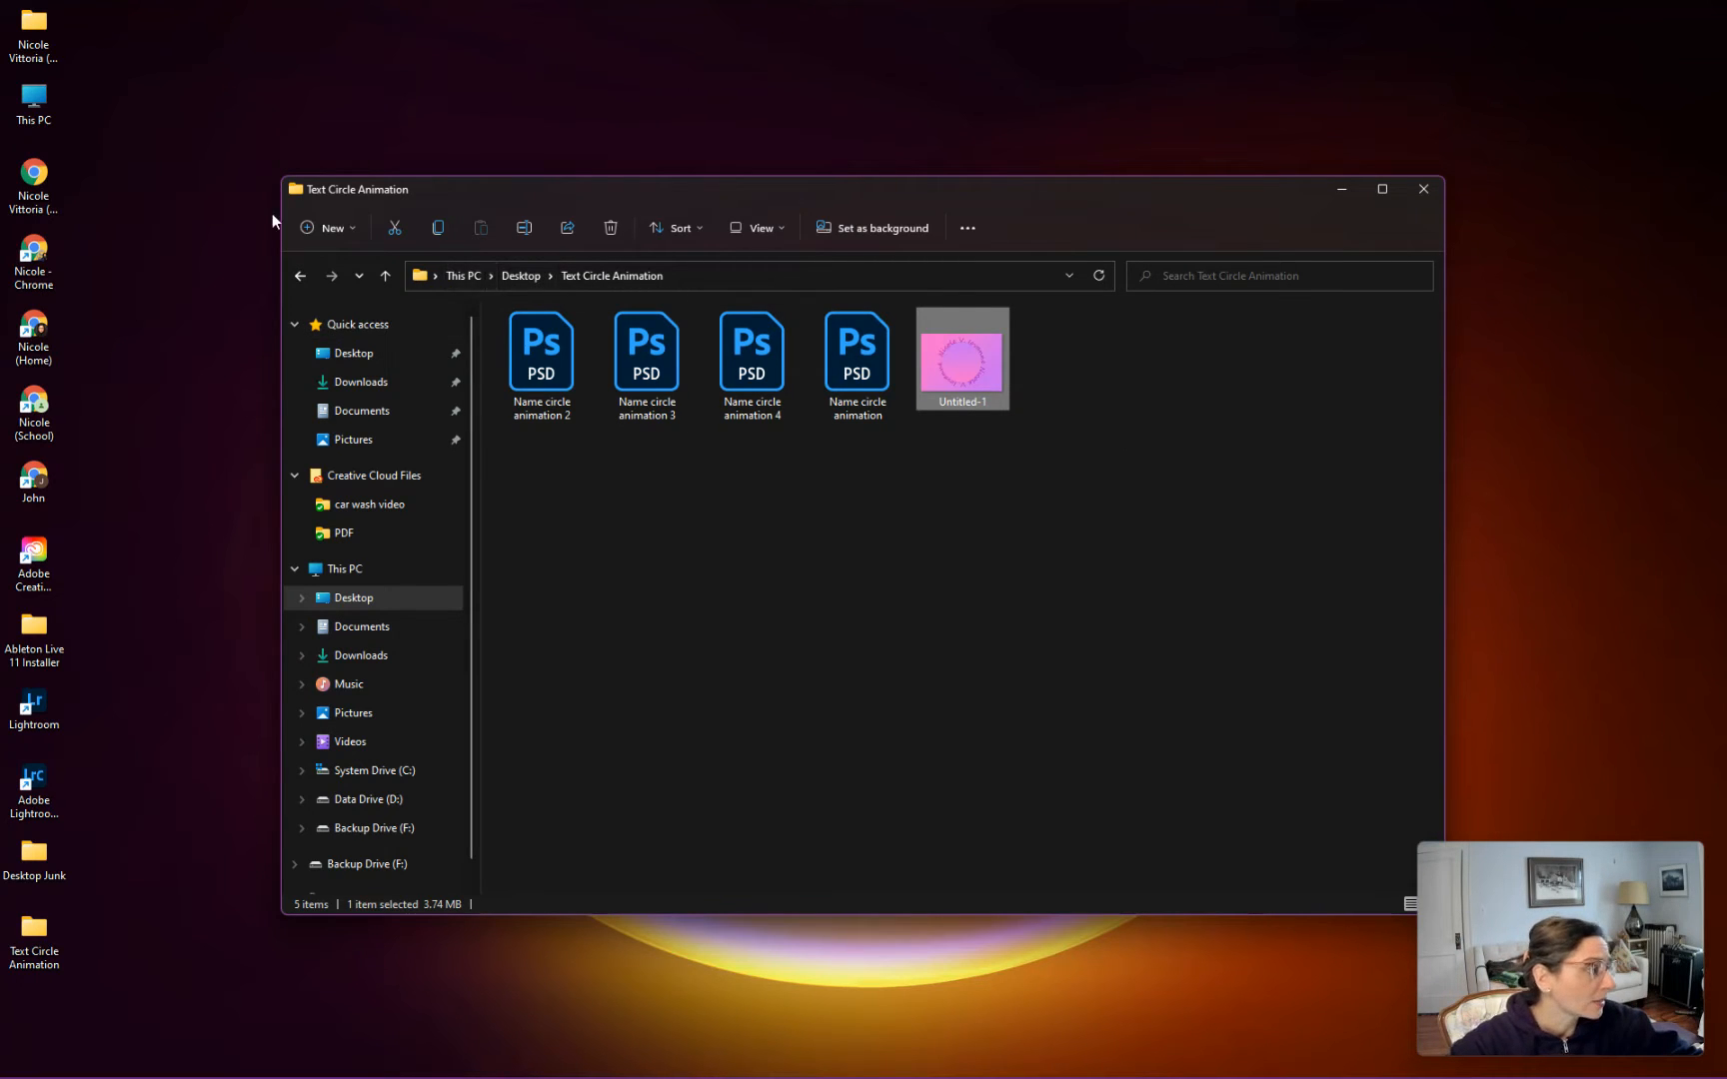
pyautogui.click(36, 926)
pyautogui.moveTo(144, 929); pyautogui.dragTo(88, 933)
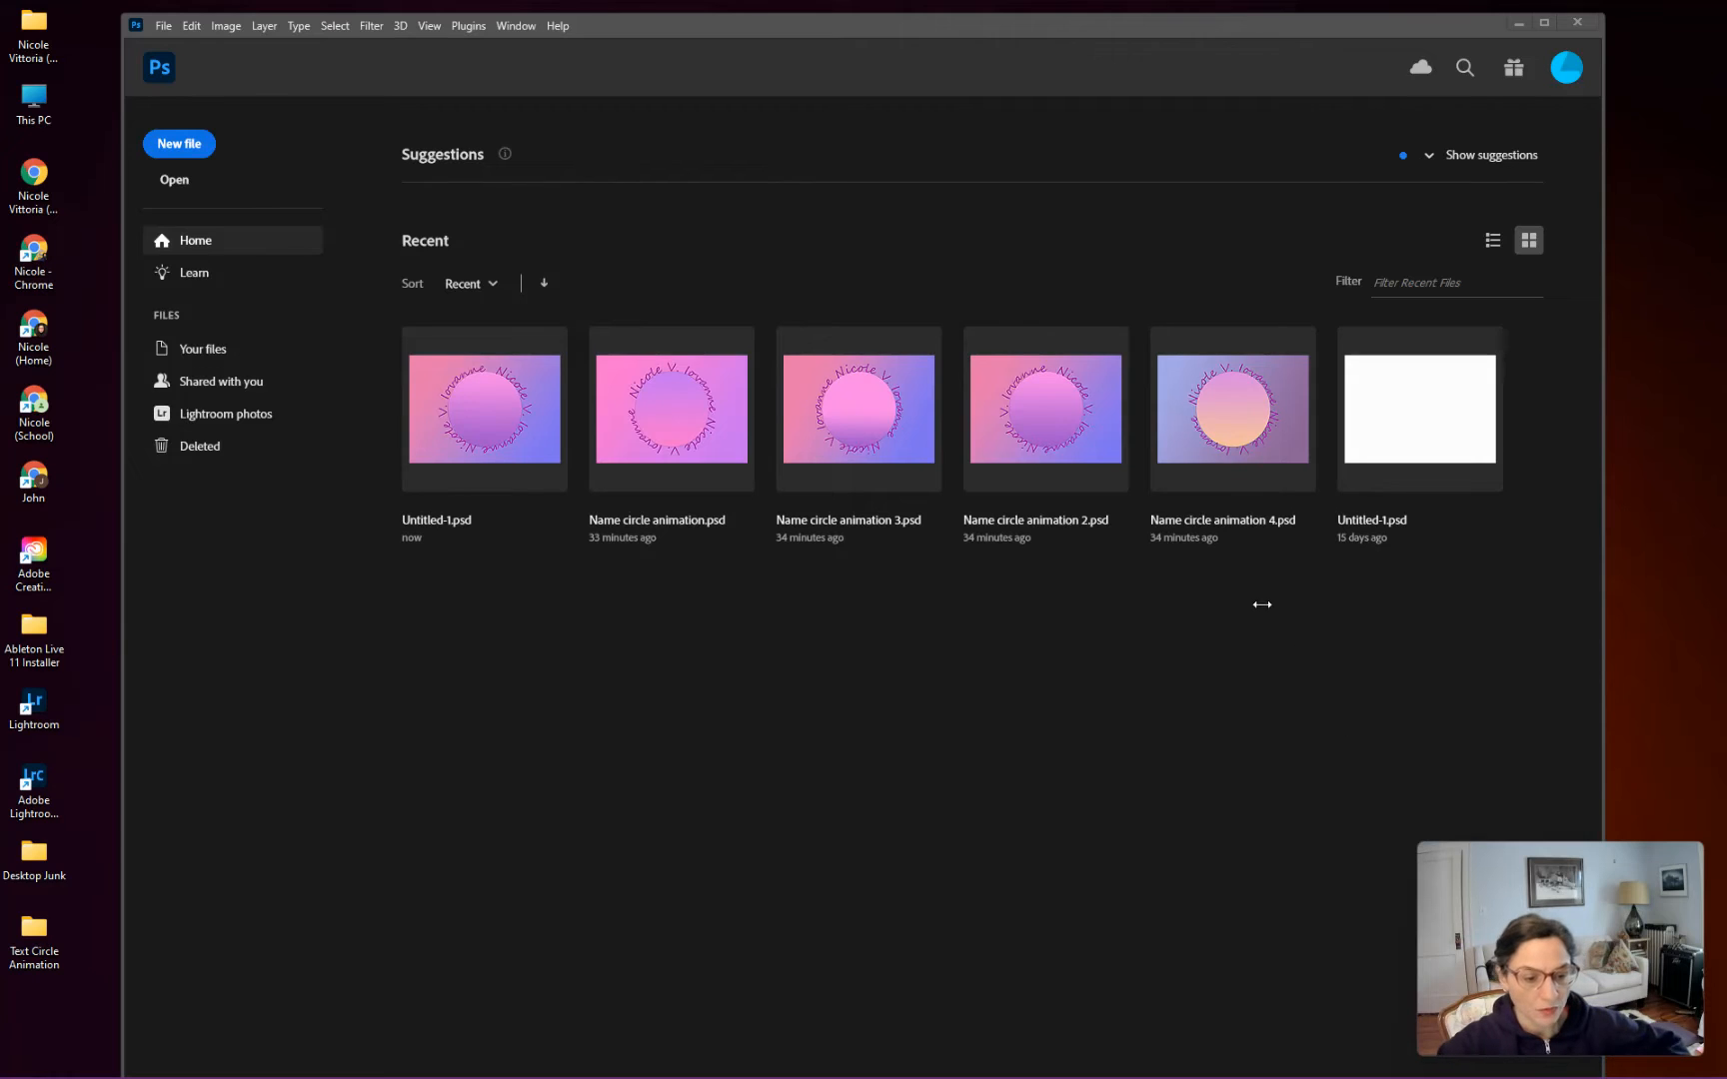
# Step: Create a new 7 x 5 inch, 300 ppi document with a white background, named "Ms I name animation"
pyautogui.click(179, 144)
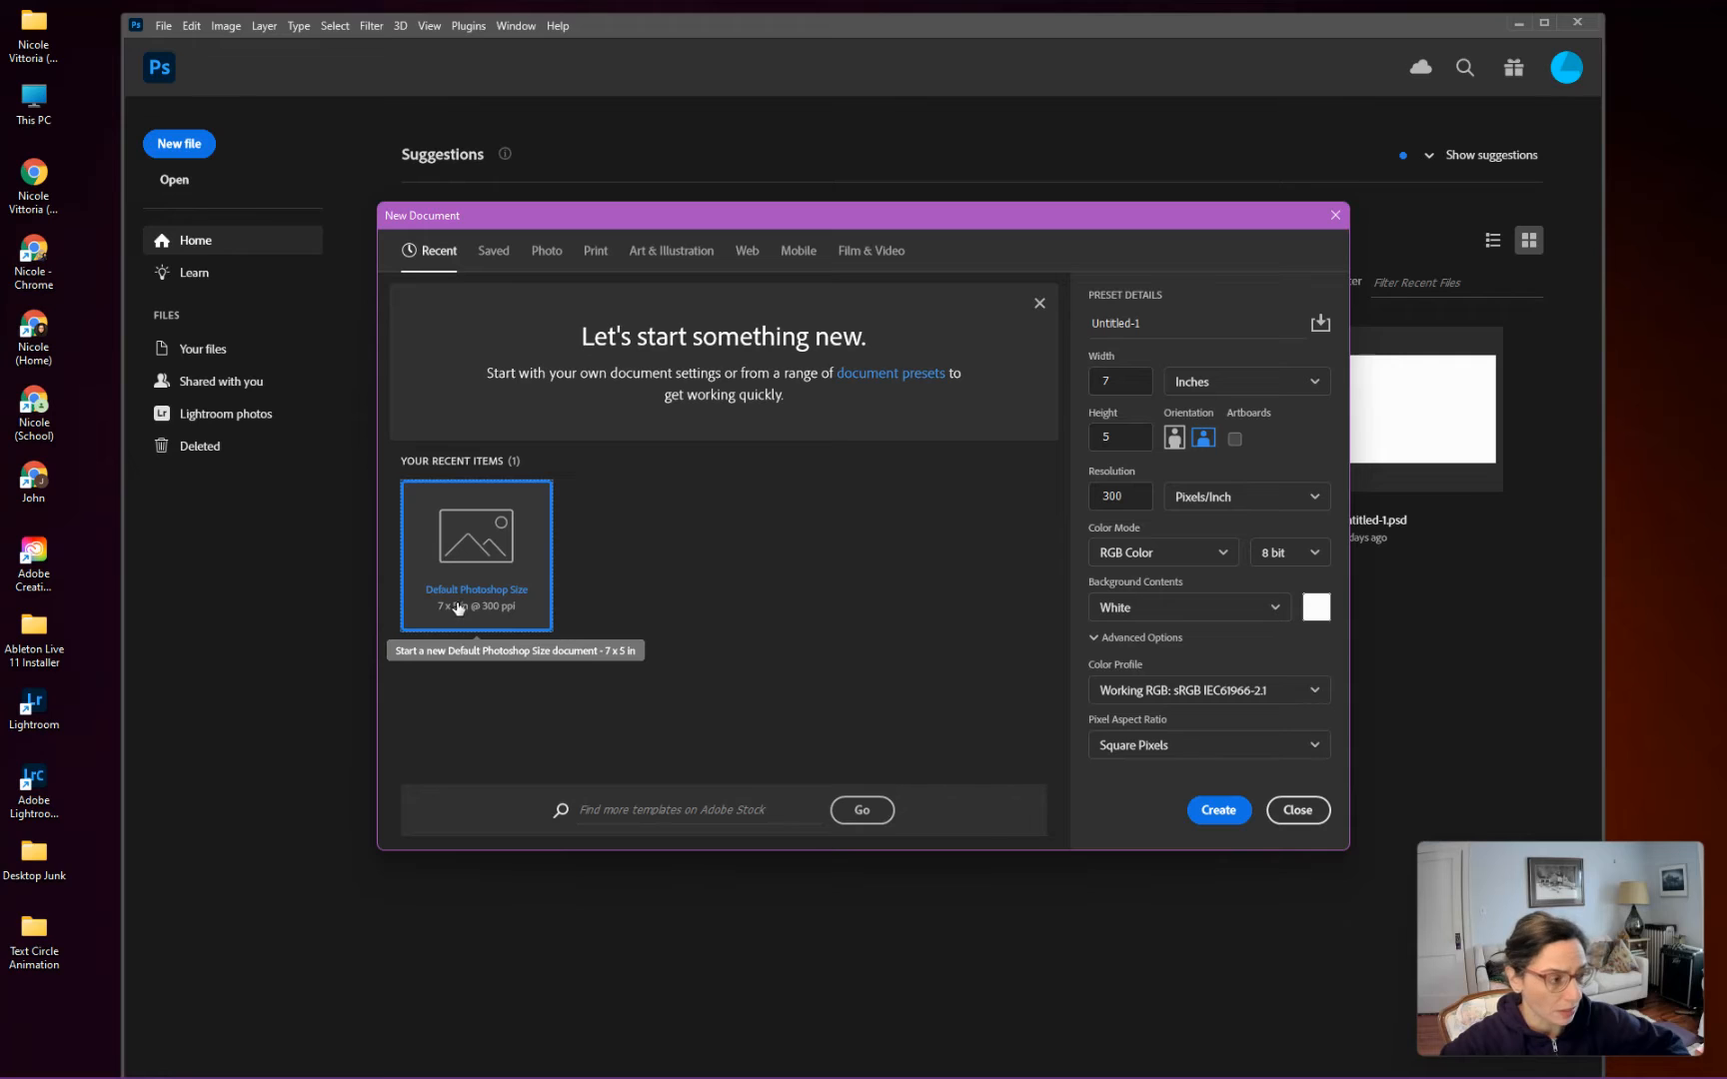
pyautogui.click(1149, 324)
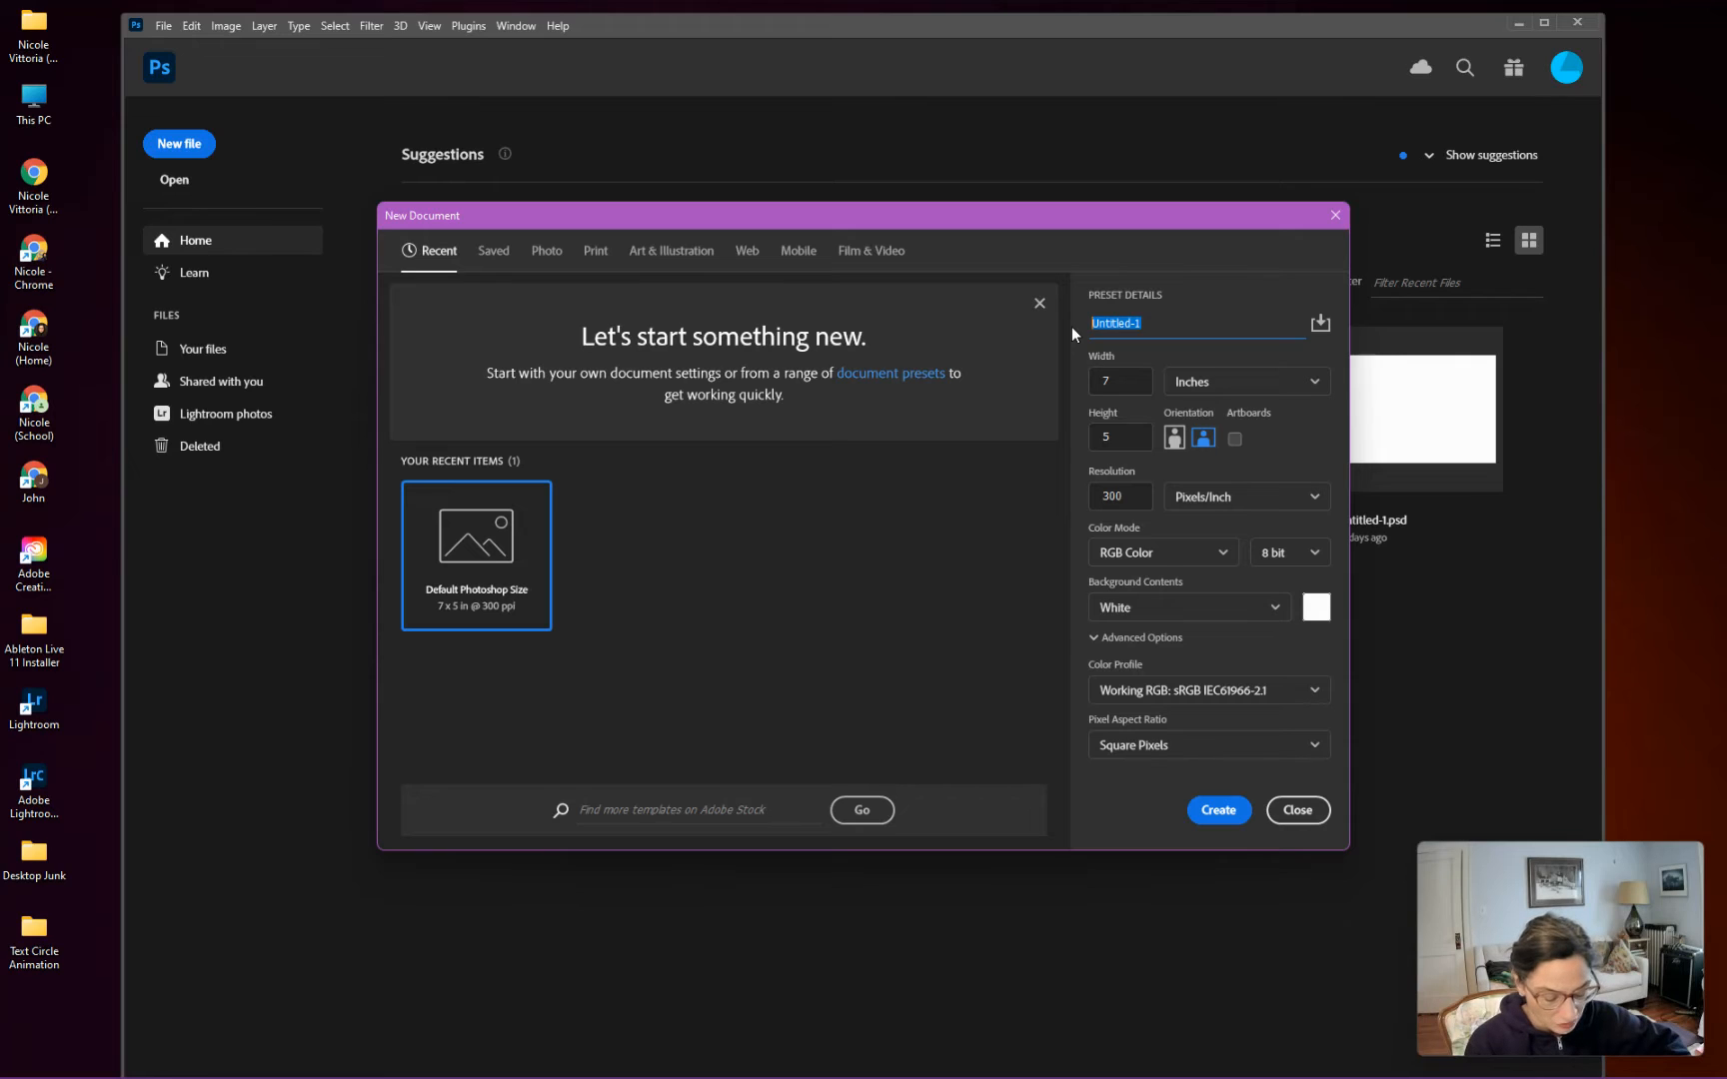
pyautogui.write('Ms I')
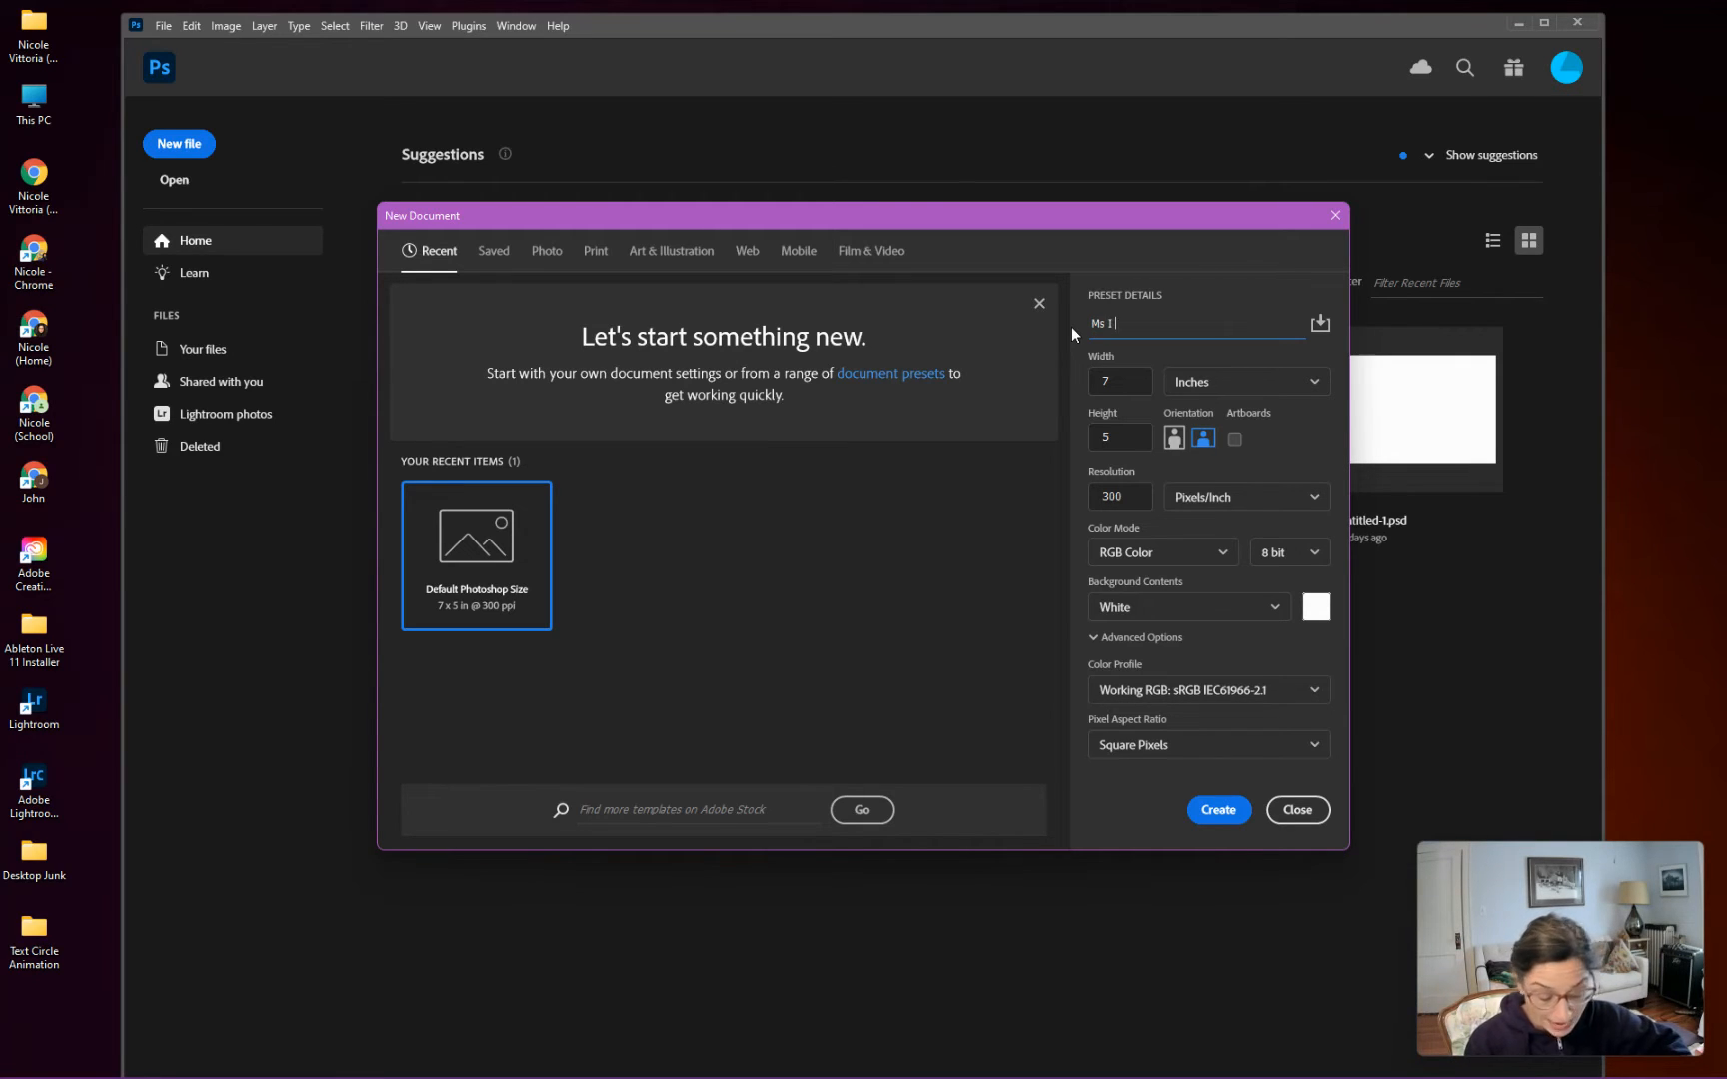
pyautogui.write(' name an')
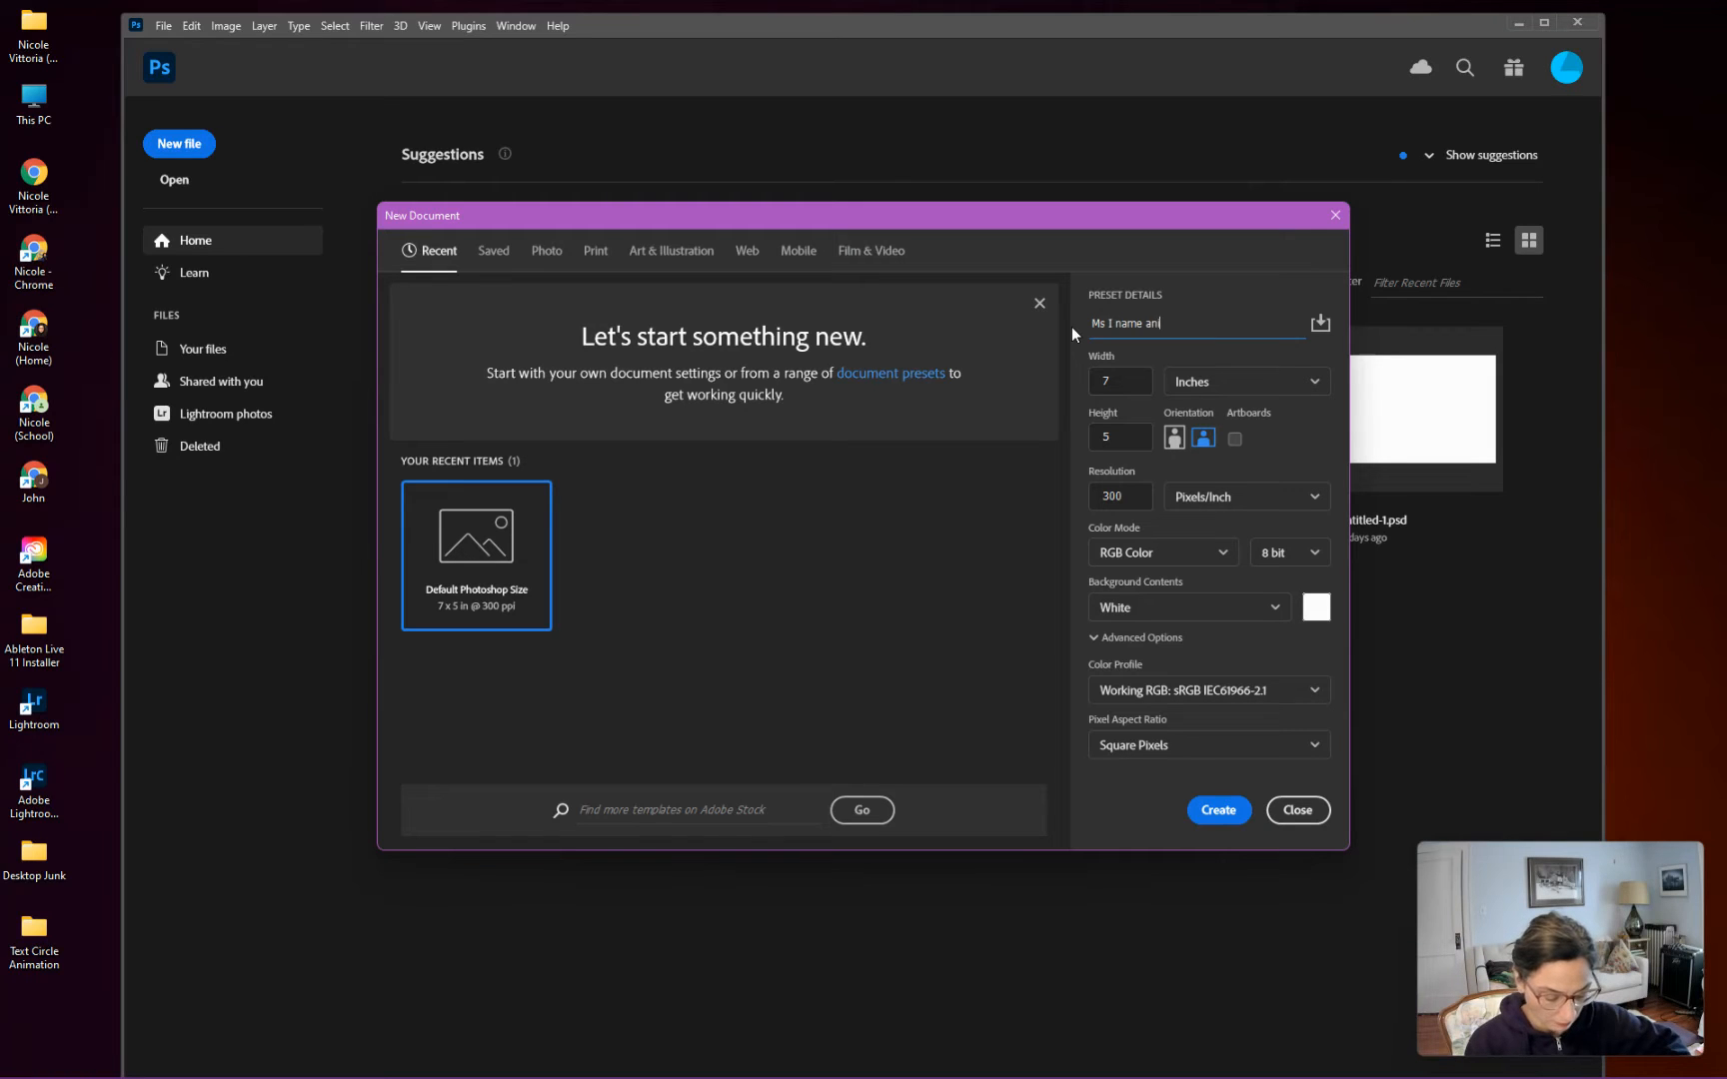
pyautogui.write('imation')
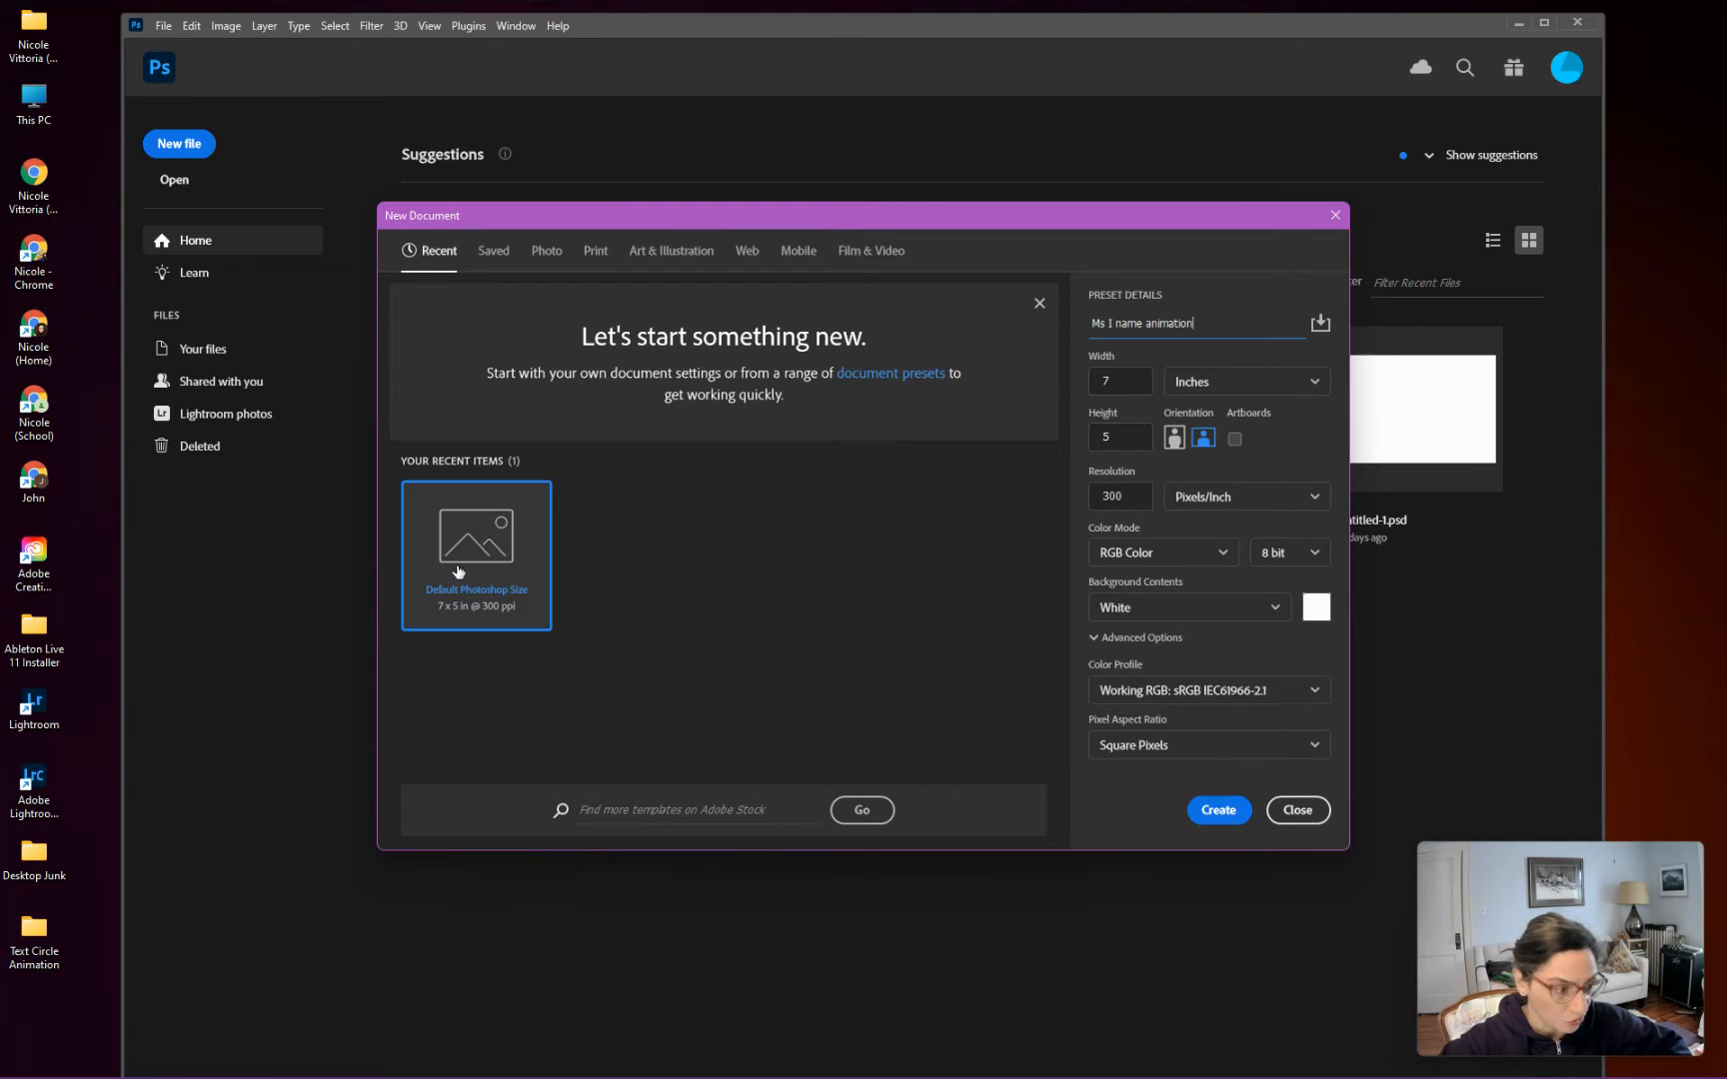
pyautogui.click(1225, 815)
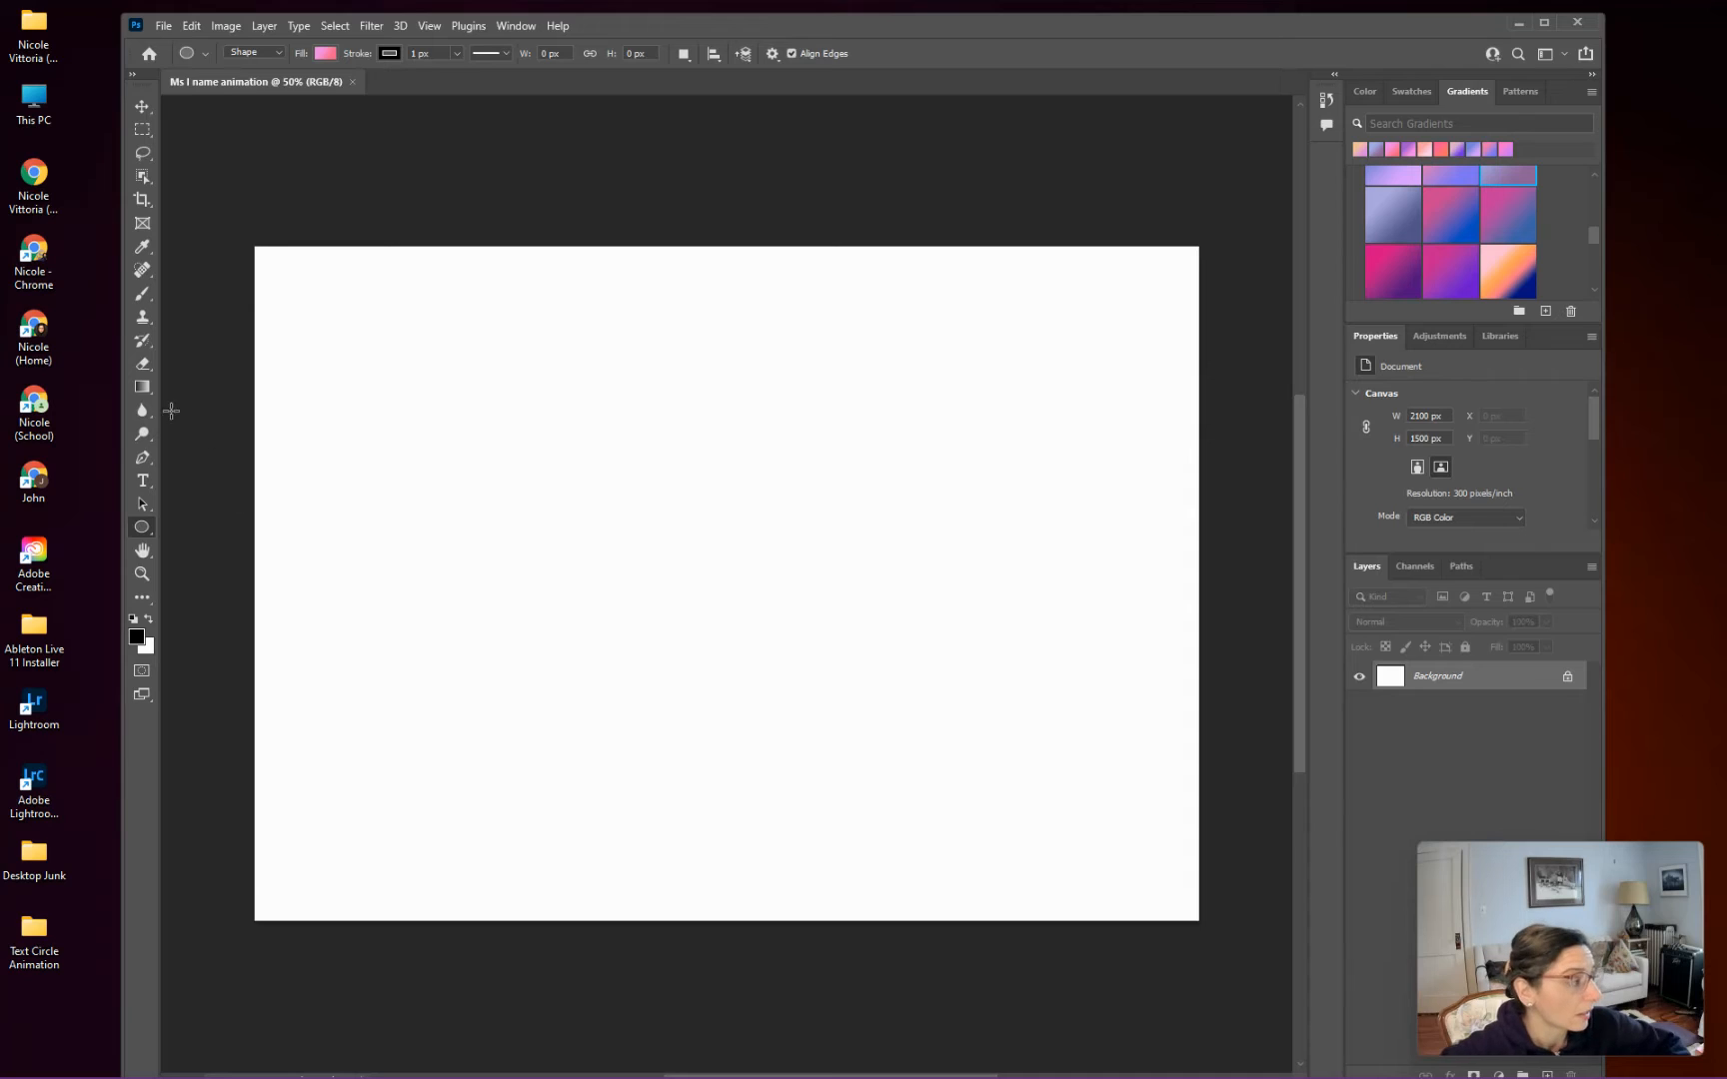
# Step: Fill the background with a green-to-blue linear gradient from the Greens presets, running diagonally from upper left to lower right
pyautogui.click(144, 388)
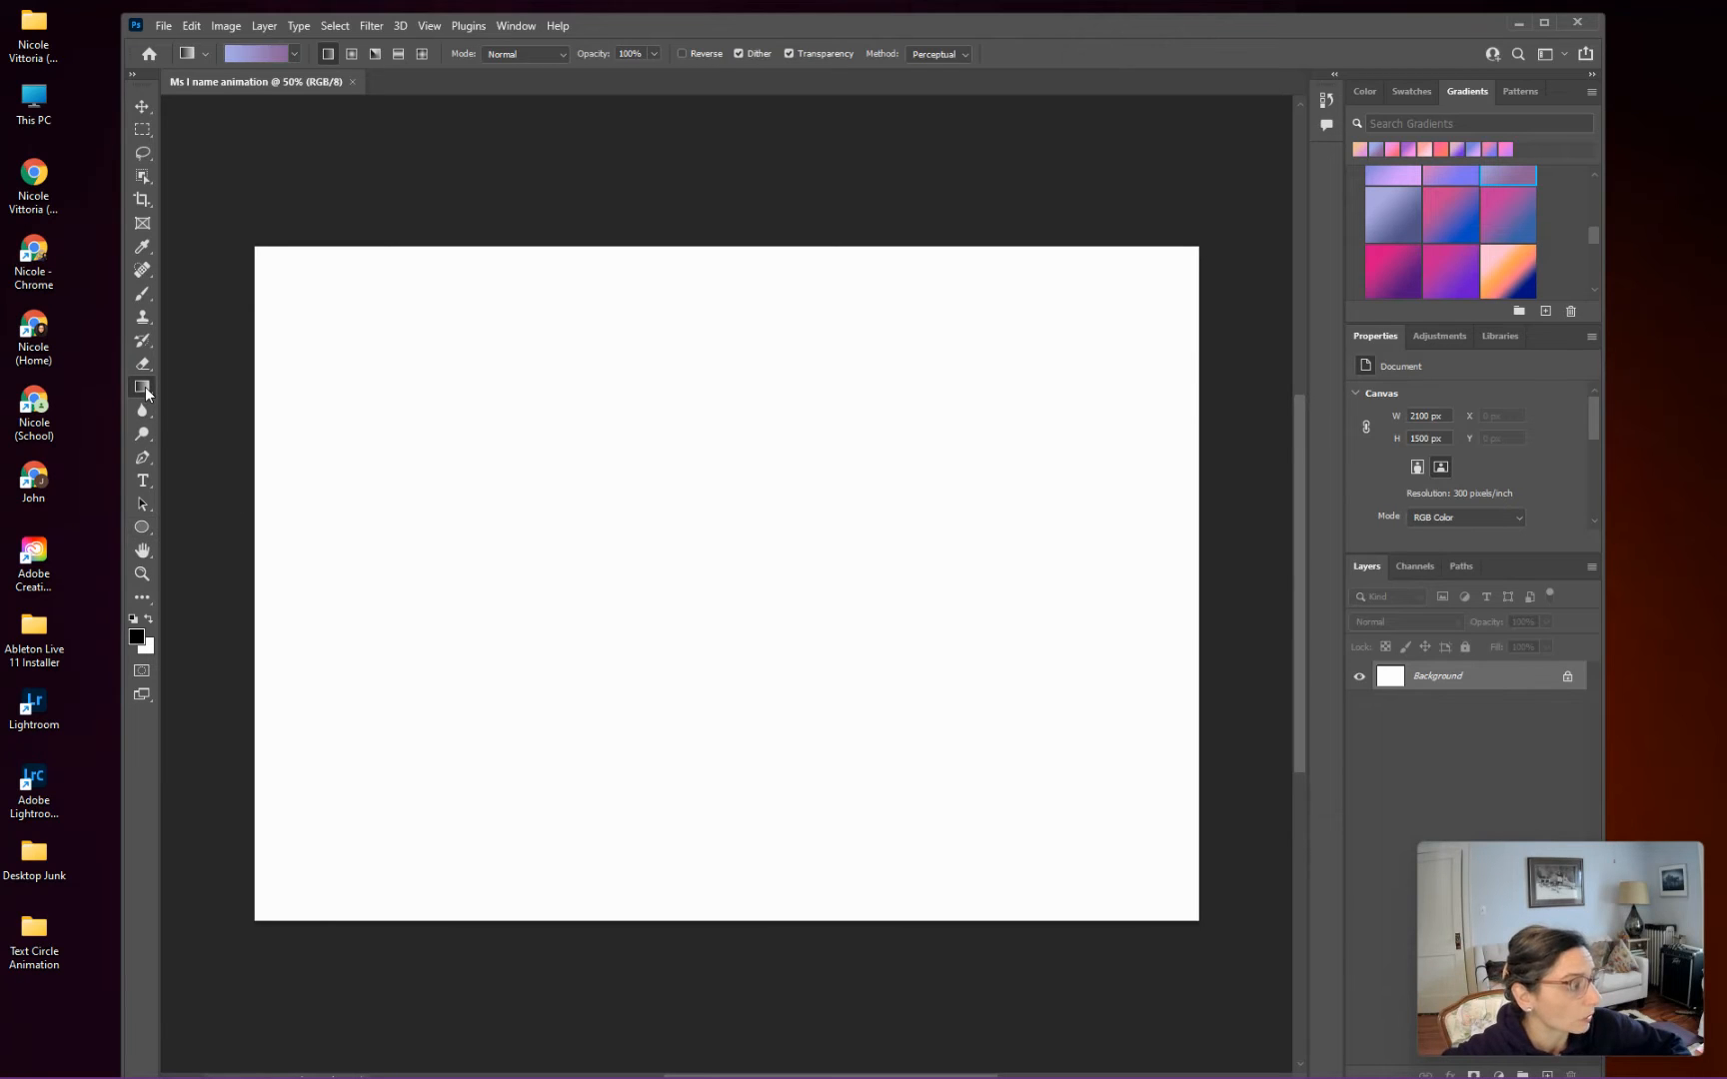
pyautogui.click(144, 387)
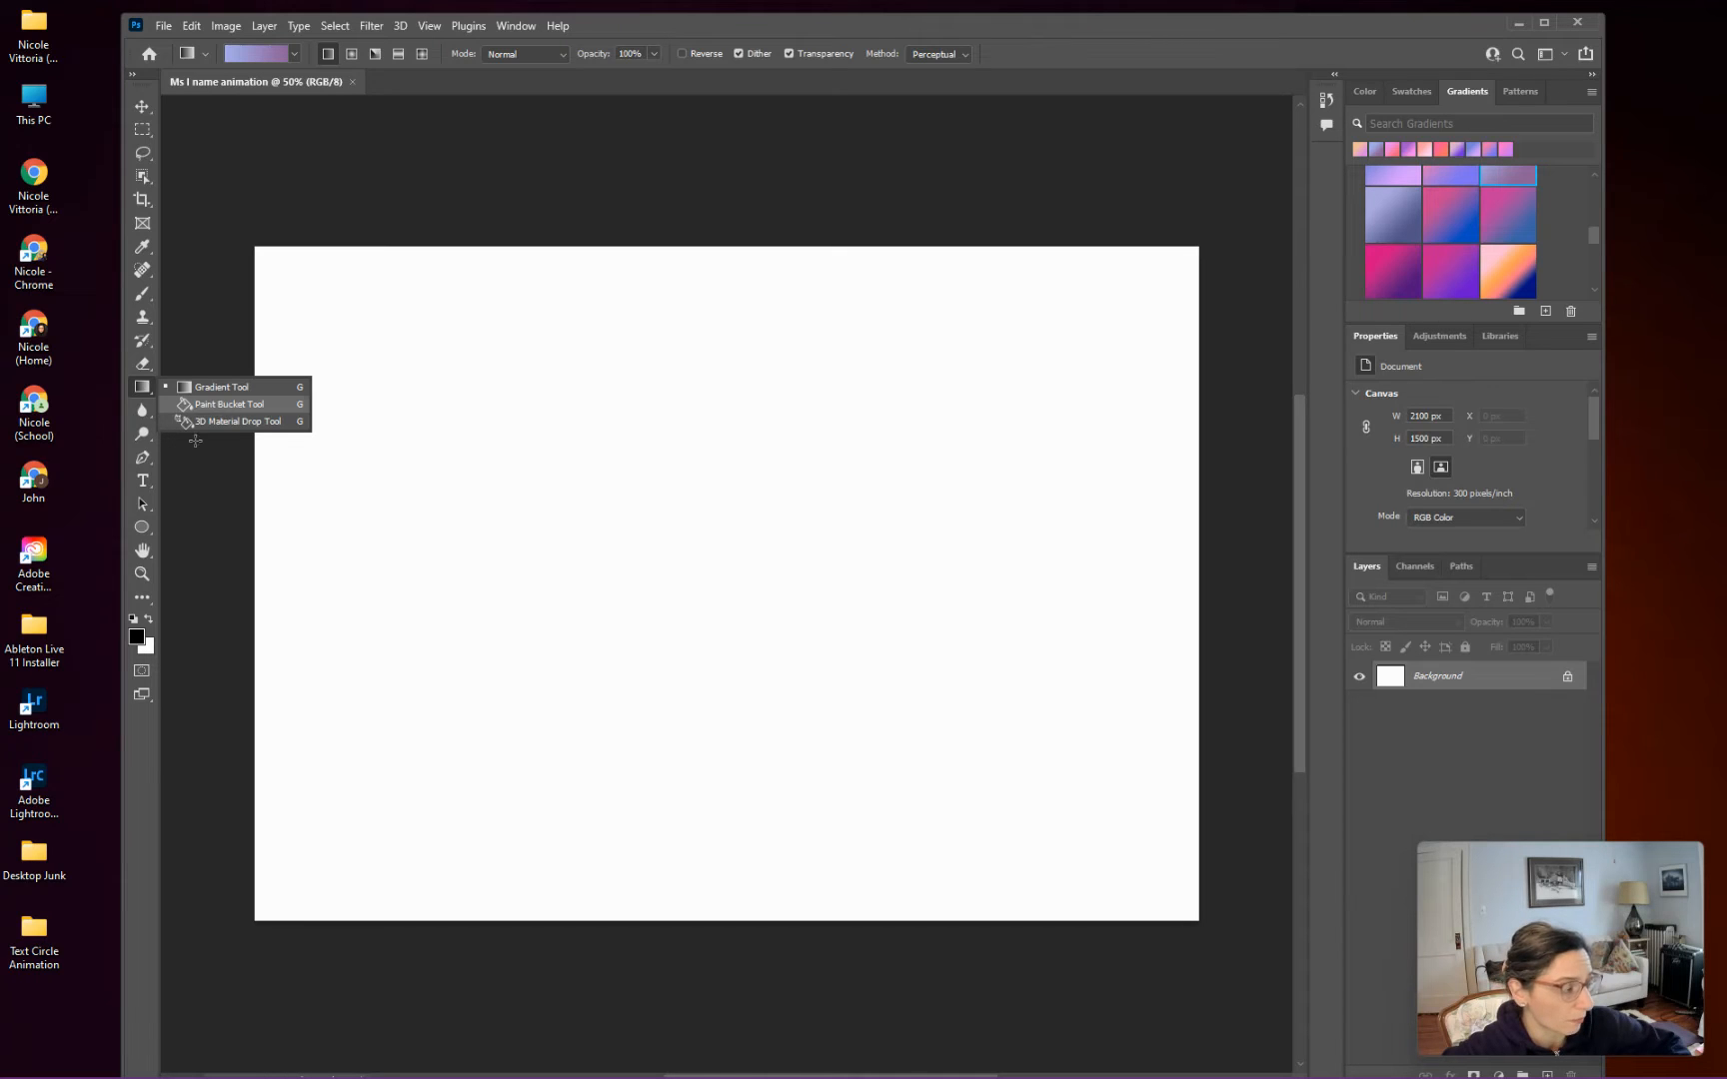
pyautogui.click(185, 387)
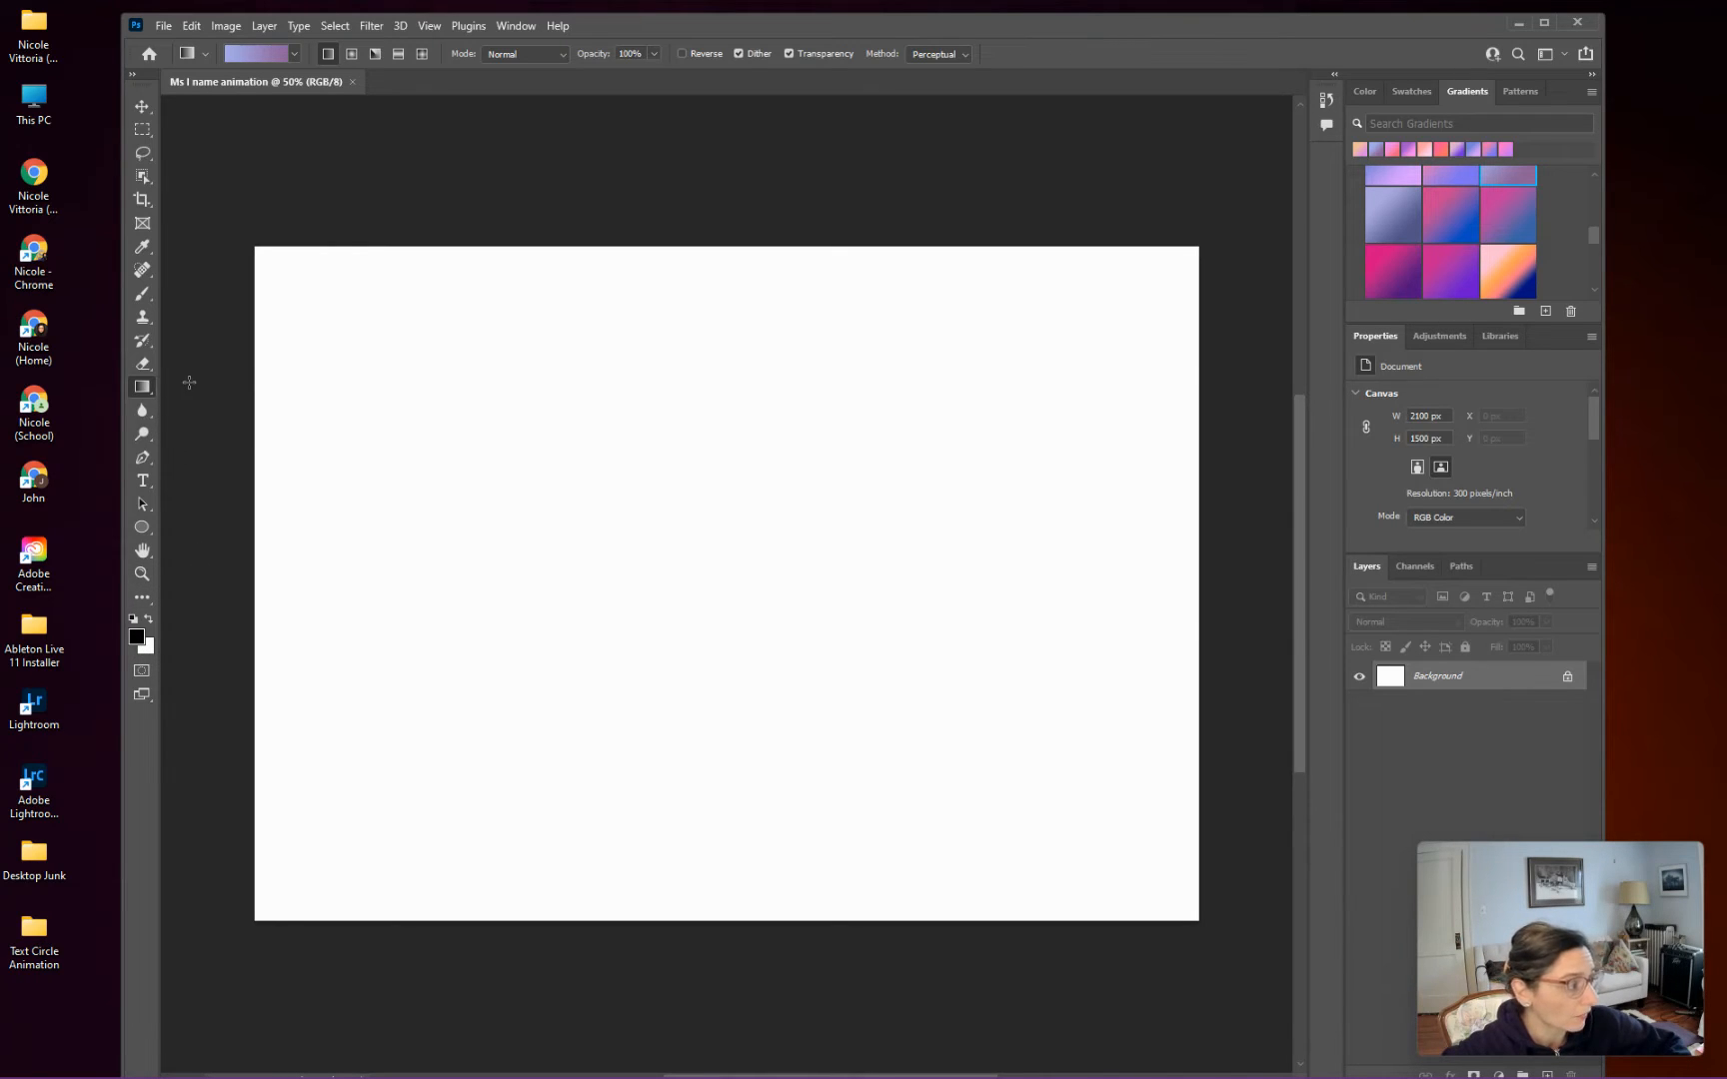
pyautogui.click(294, 55)
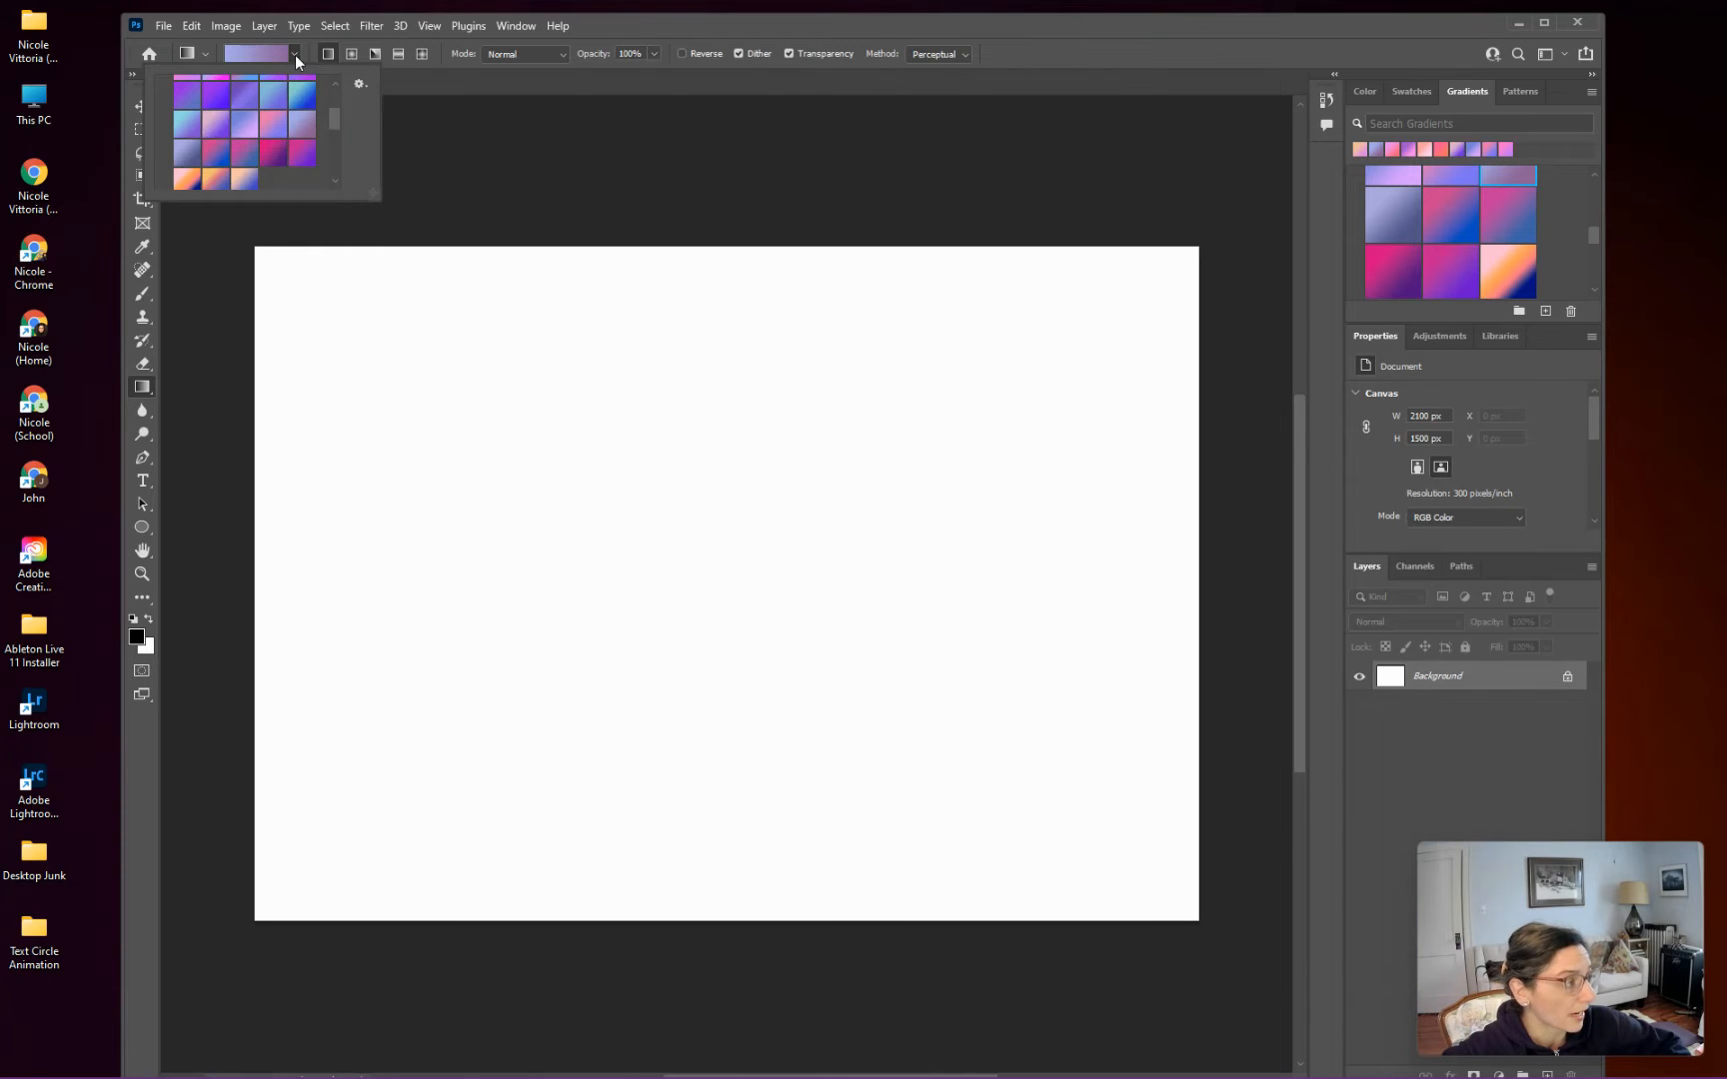
pyautogui.moveTo(327, 115); pyautogui.dragTo(341, 155)
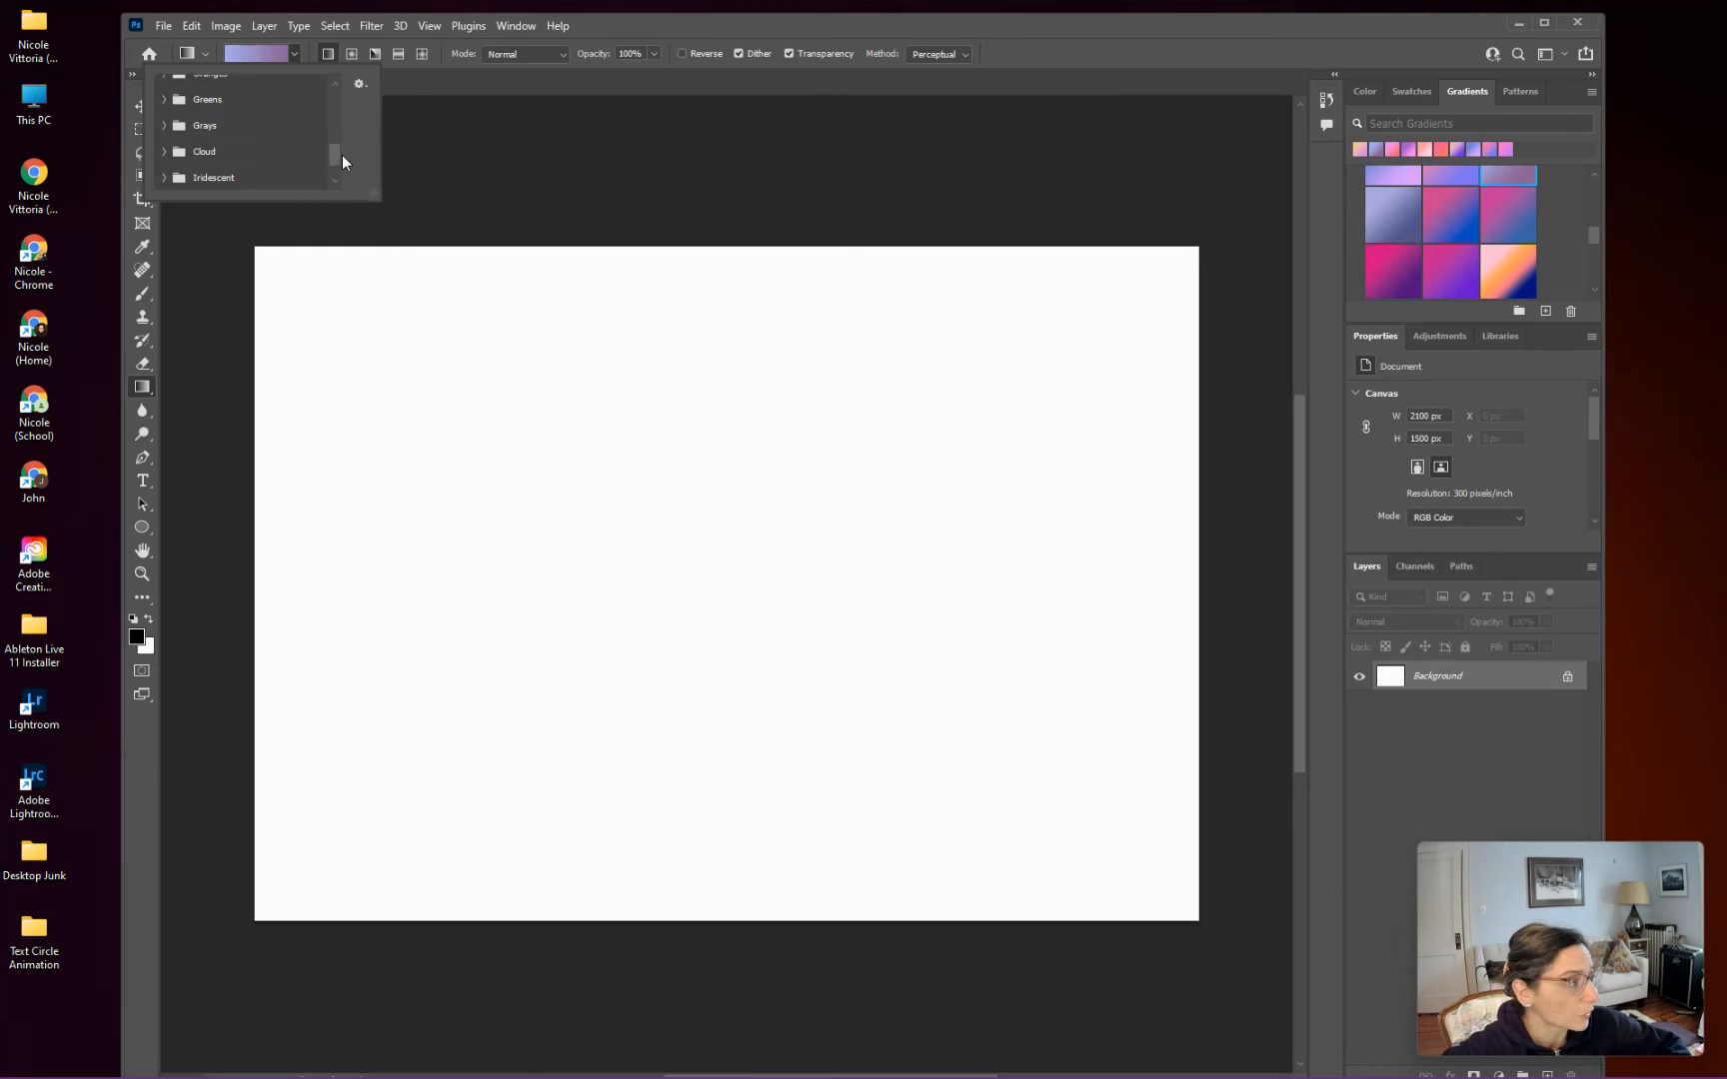
pyautogui.click(165, 100)
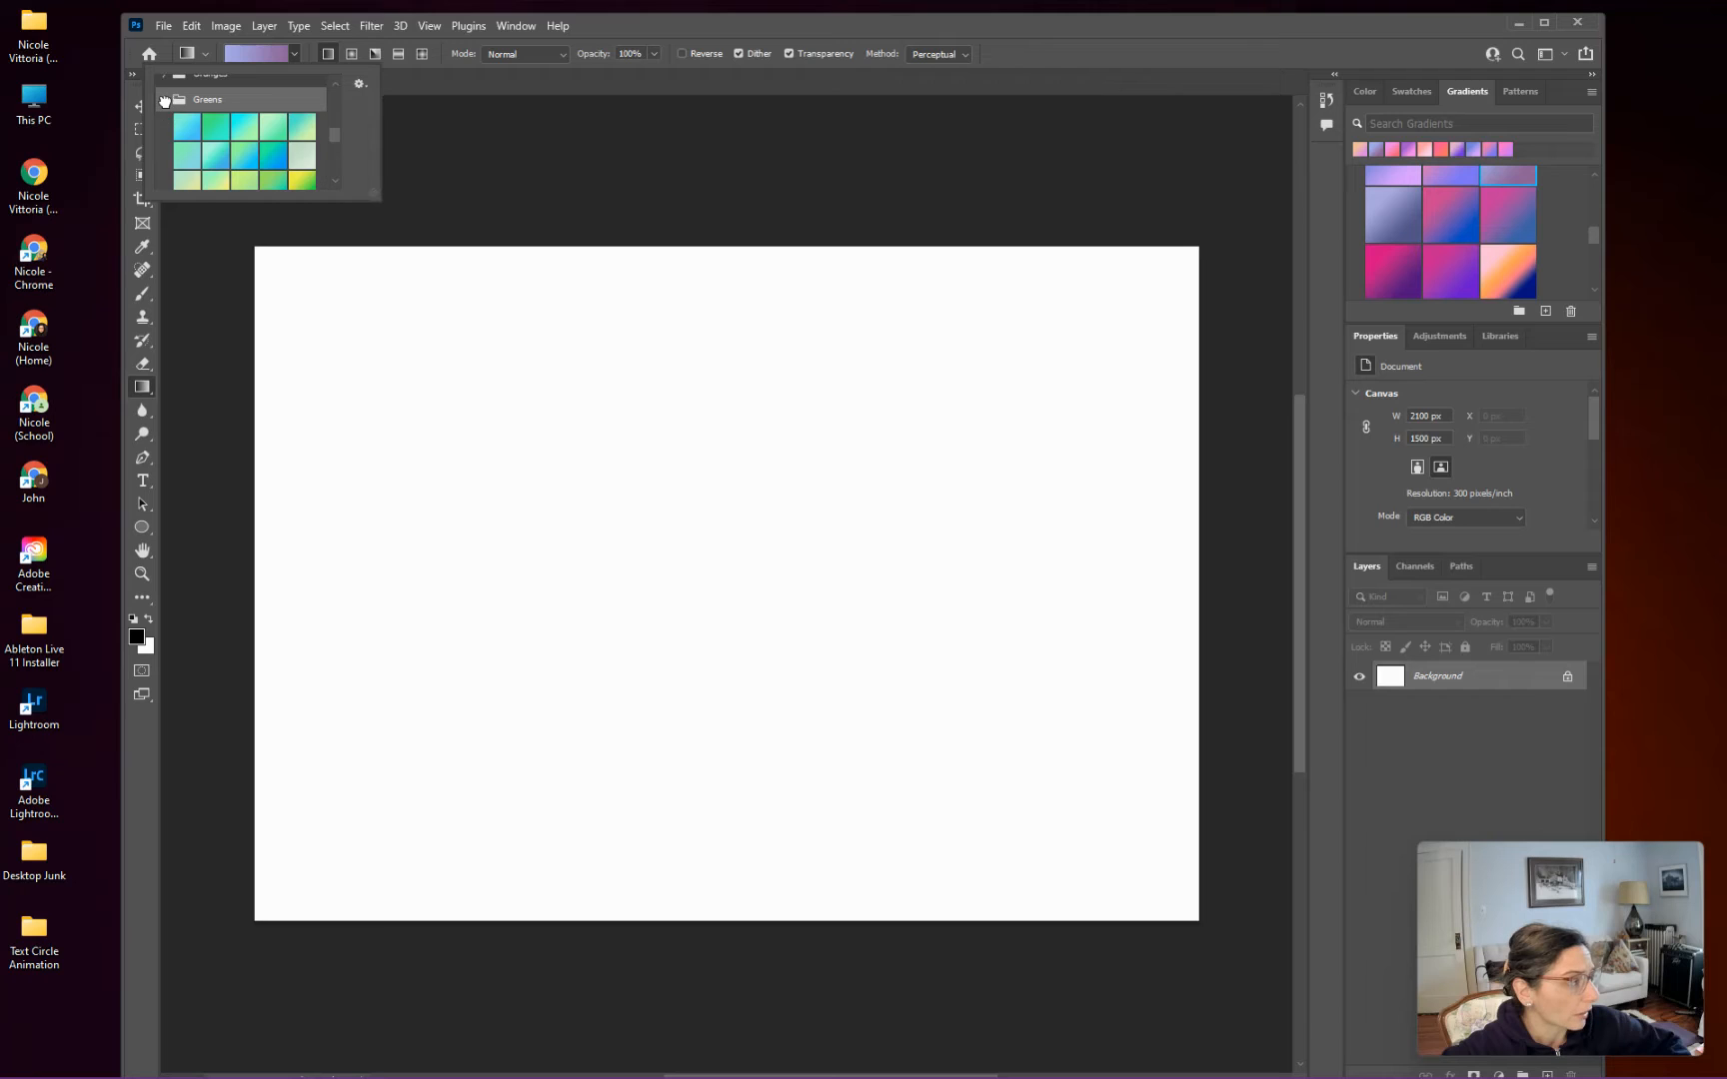
pyautogui.click(273, 156)
pyautogui.moveTo(352, 365); pyautogui.dragTo(978, 795)
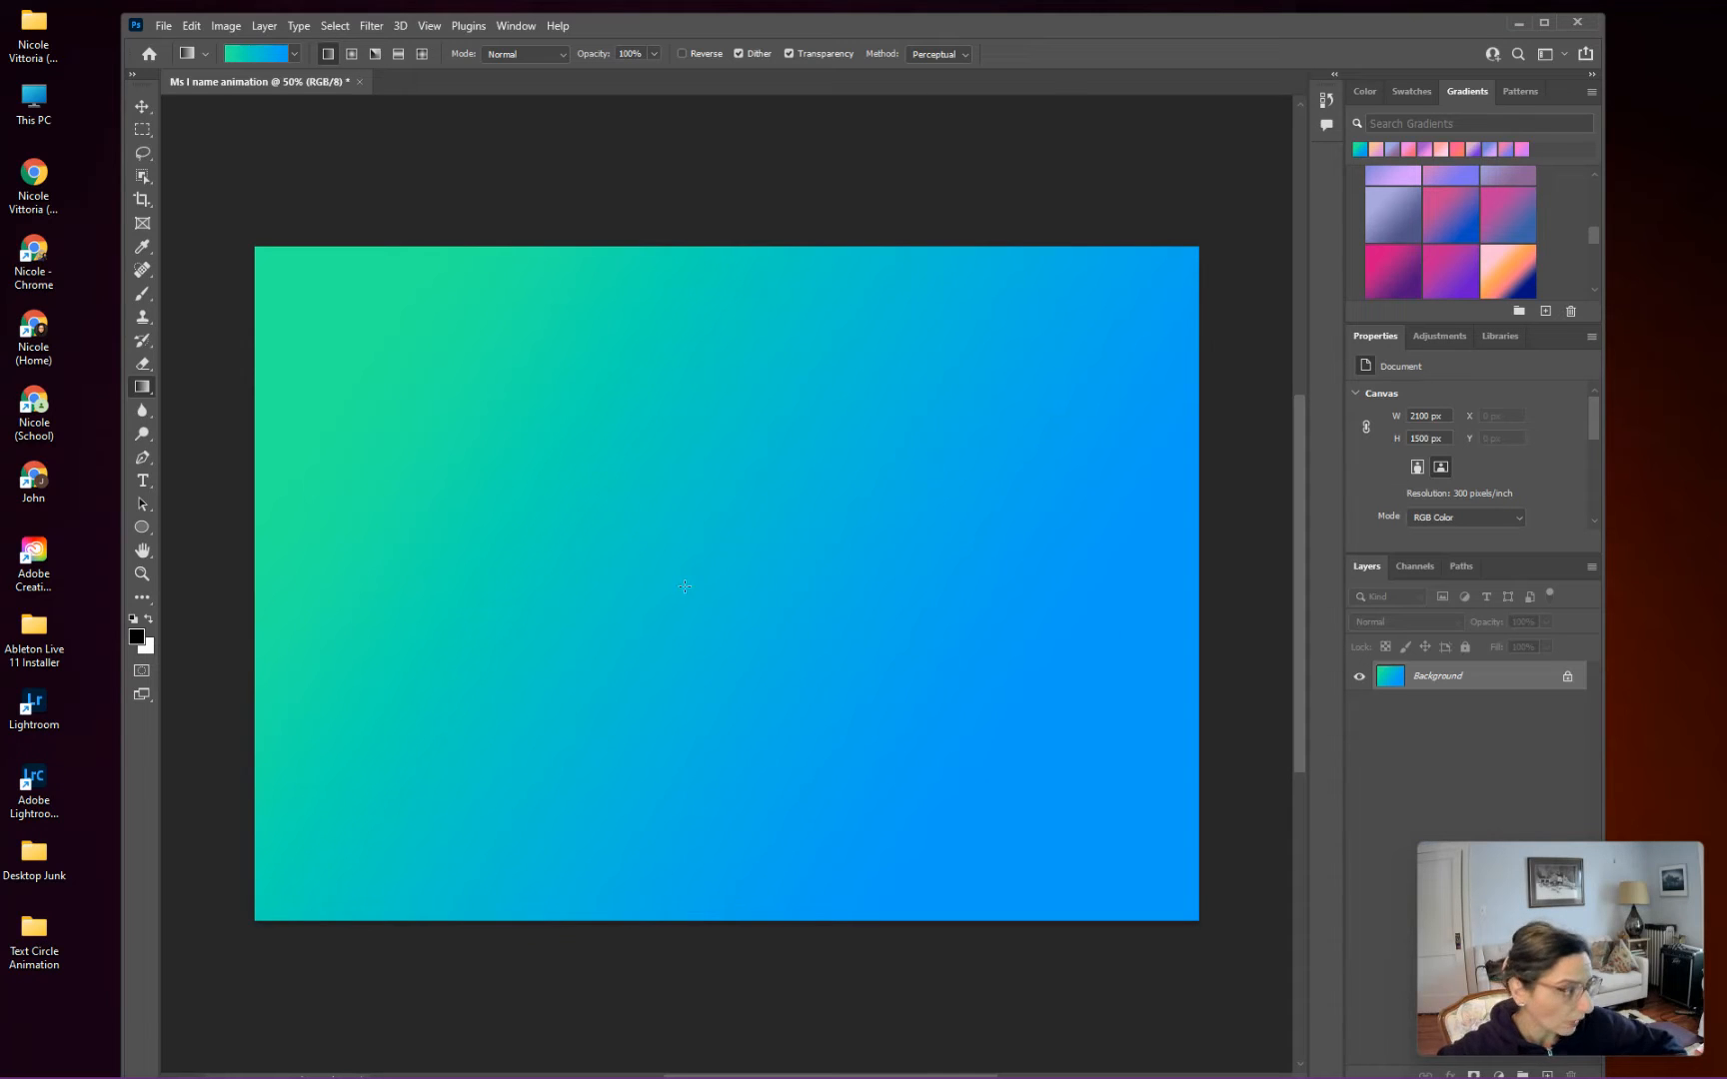
# Step: Set the Ellipse tool's fill to the peach-to-red gradient from the Oranges presets
pyautogui.click(144, 528)
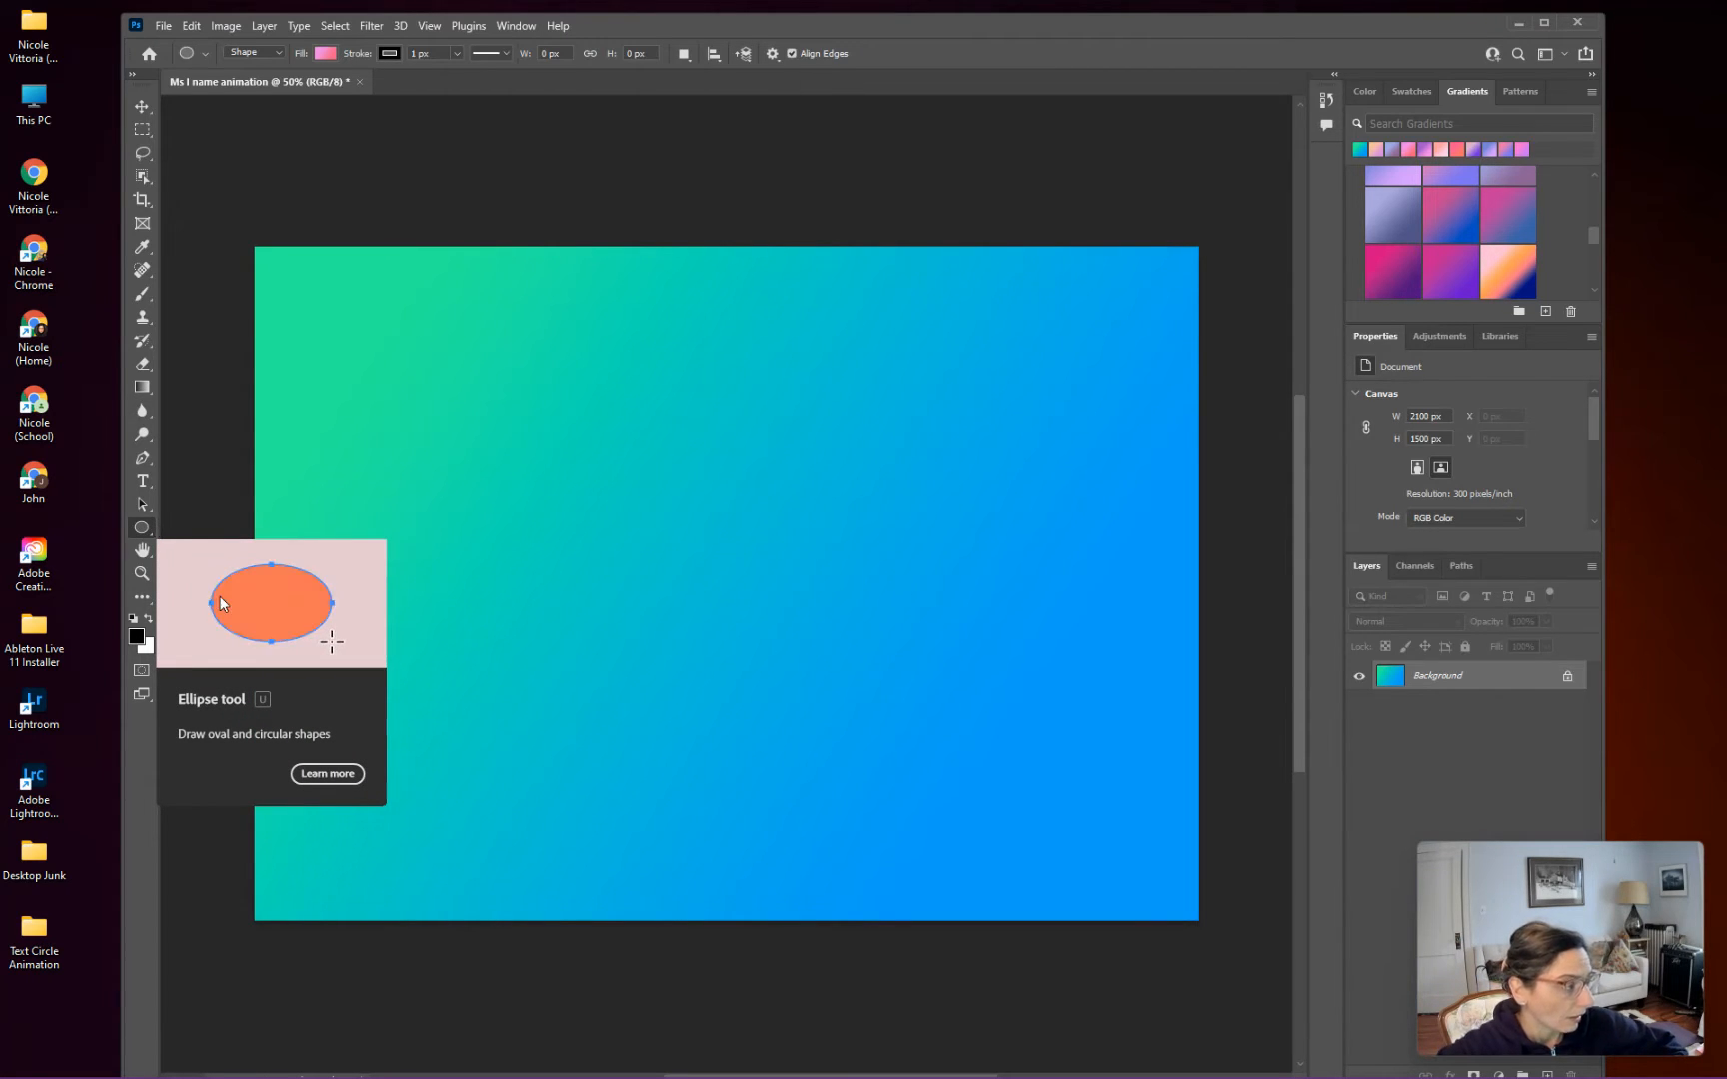
pyautogui.rightClick(142, 530)
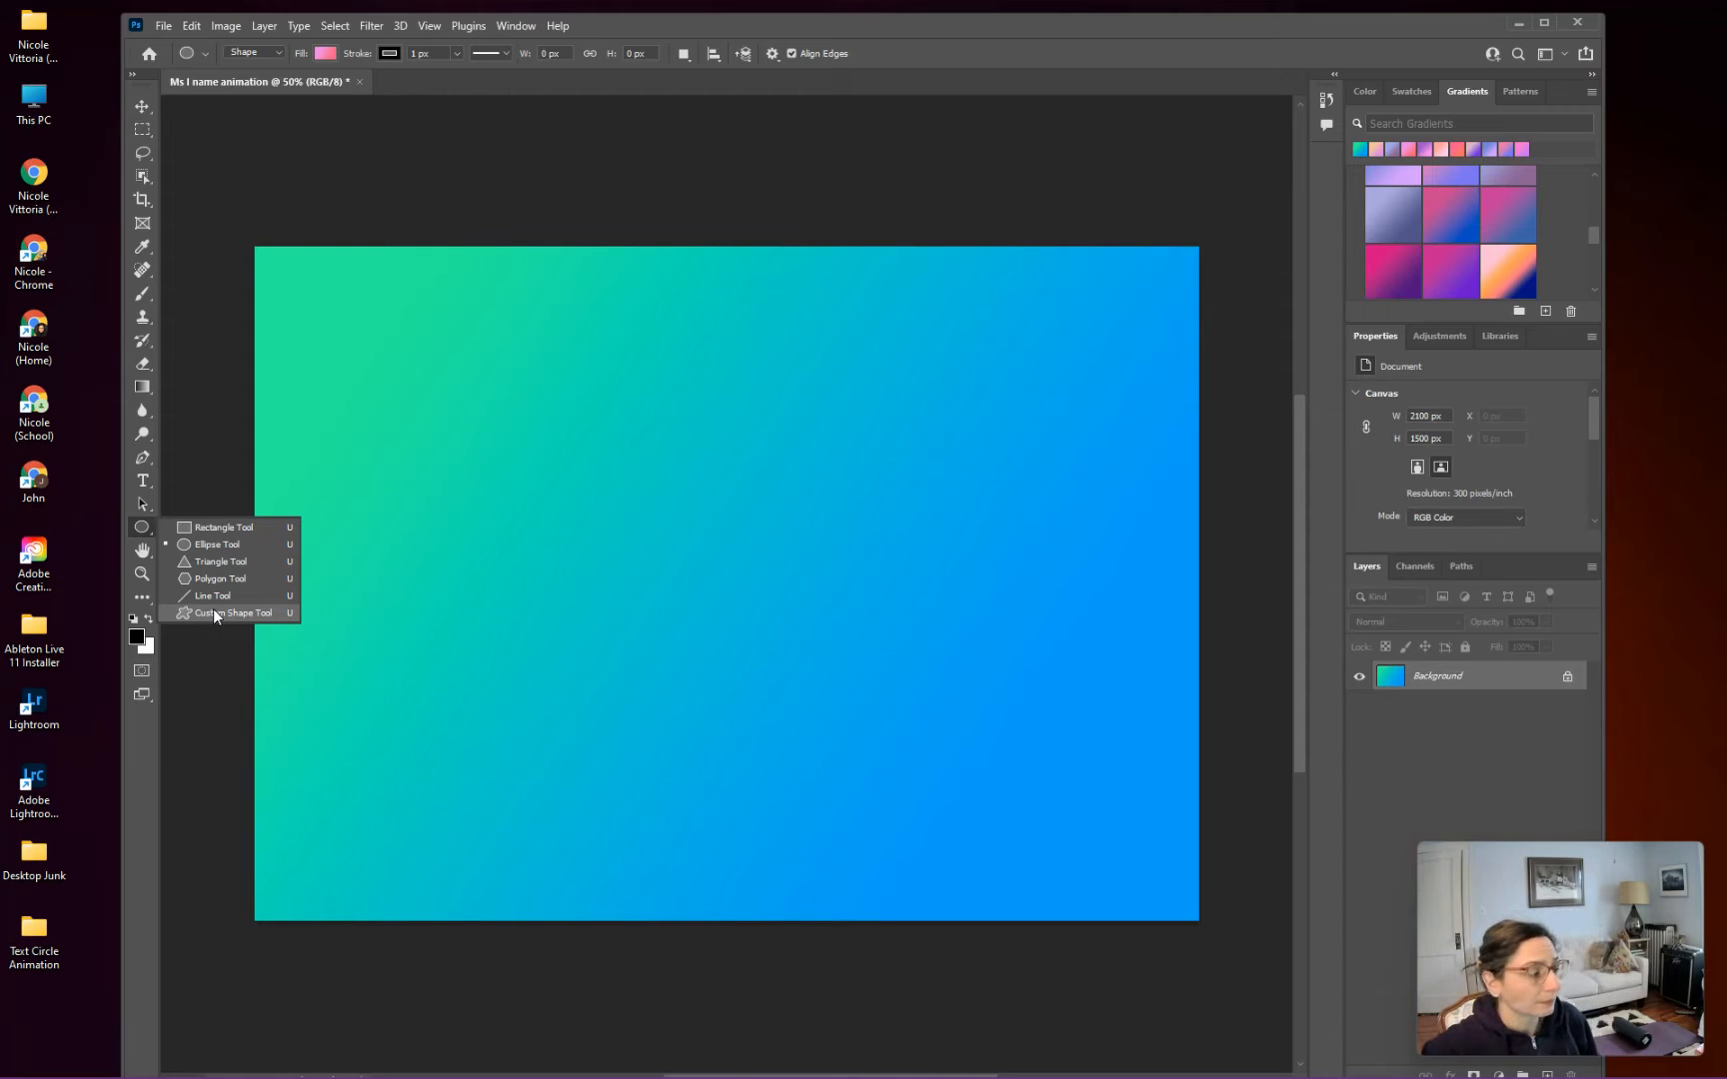
pyautogui.click(247, 544)
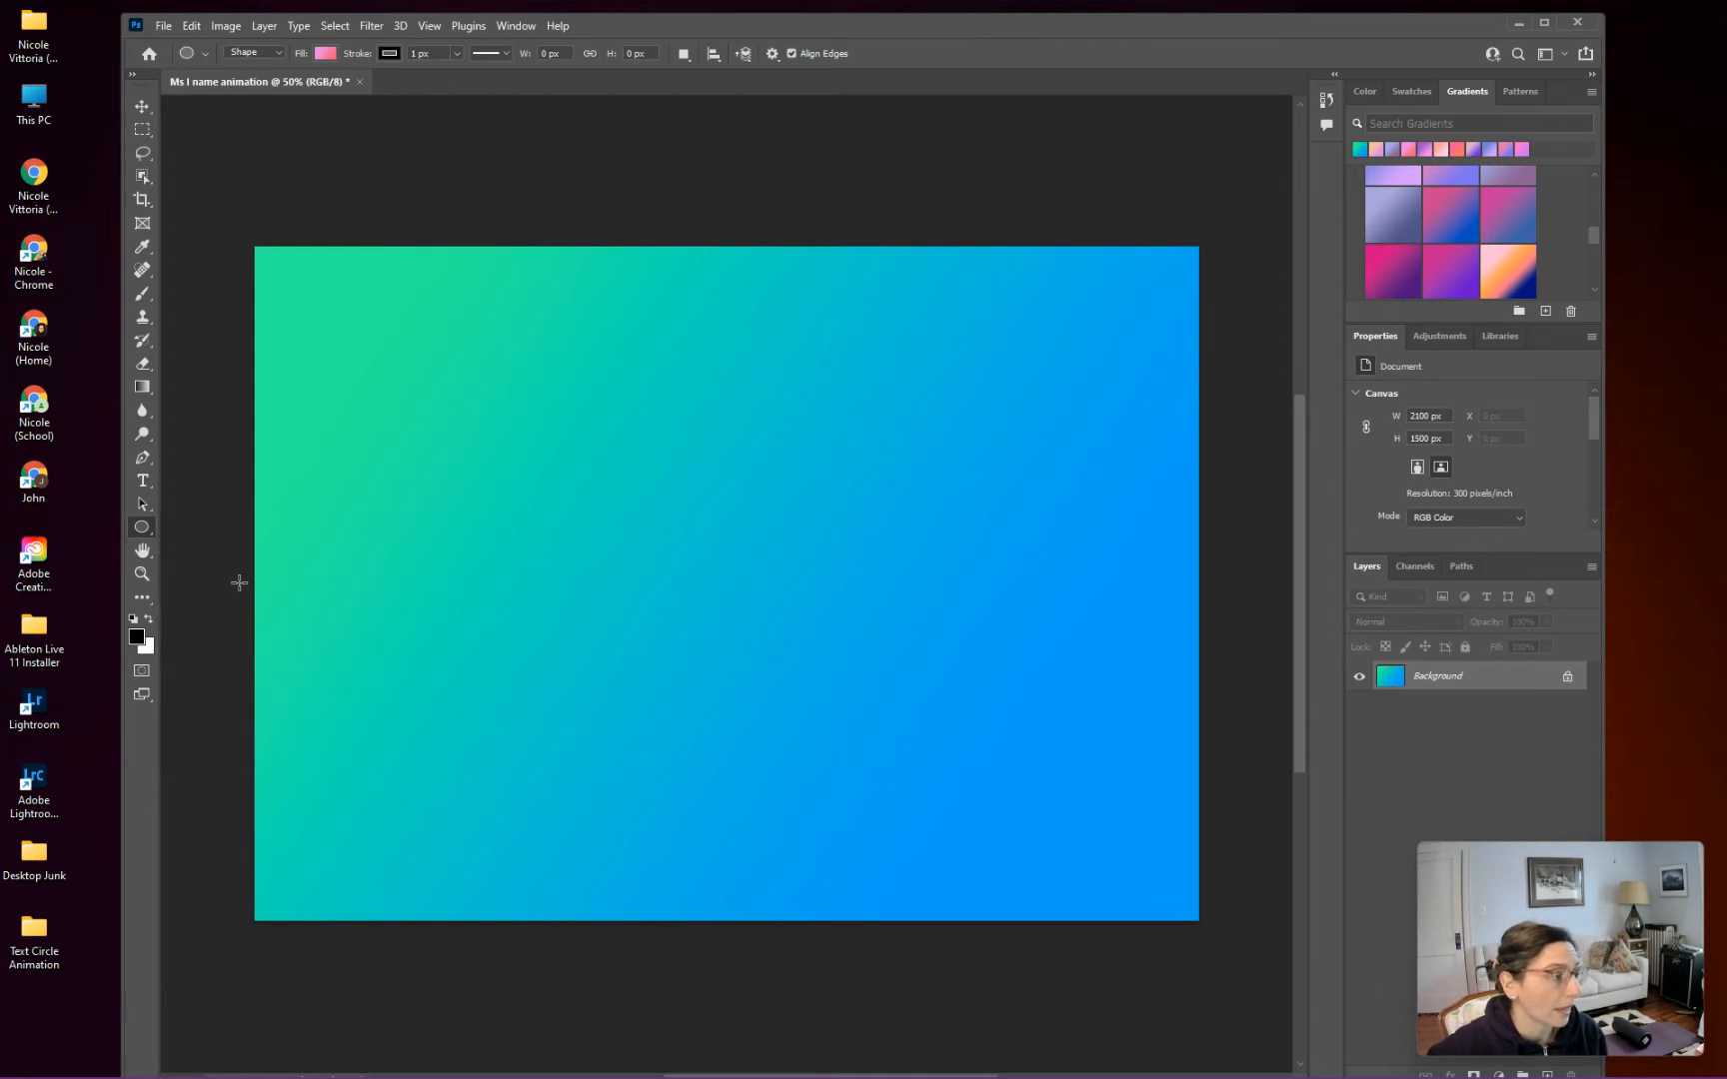
pyautogui.click(327, 53)
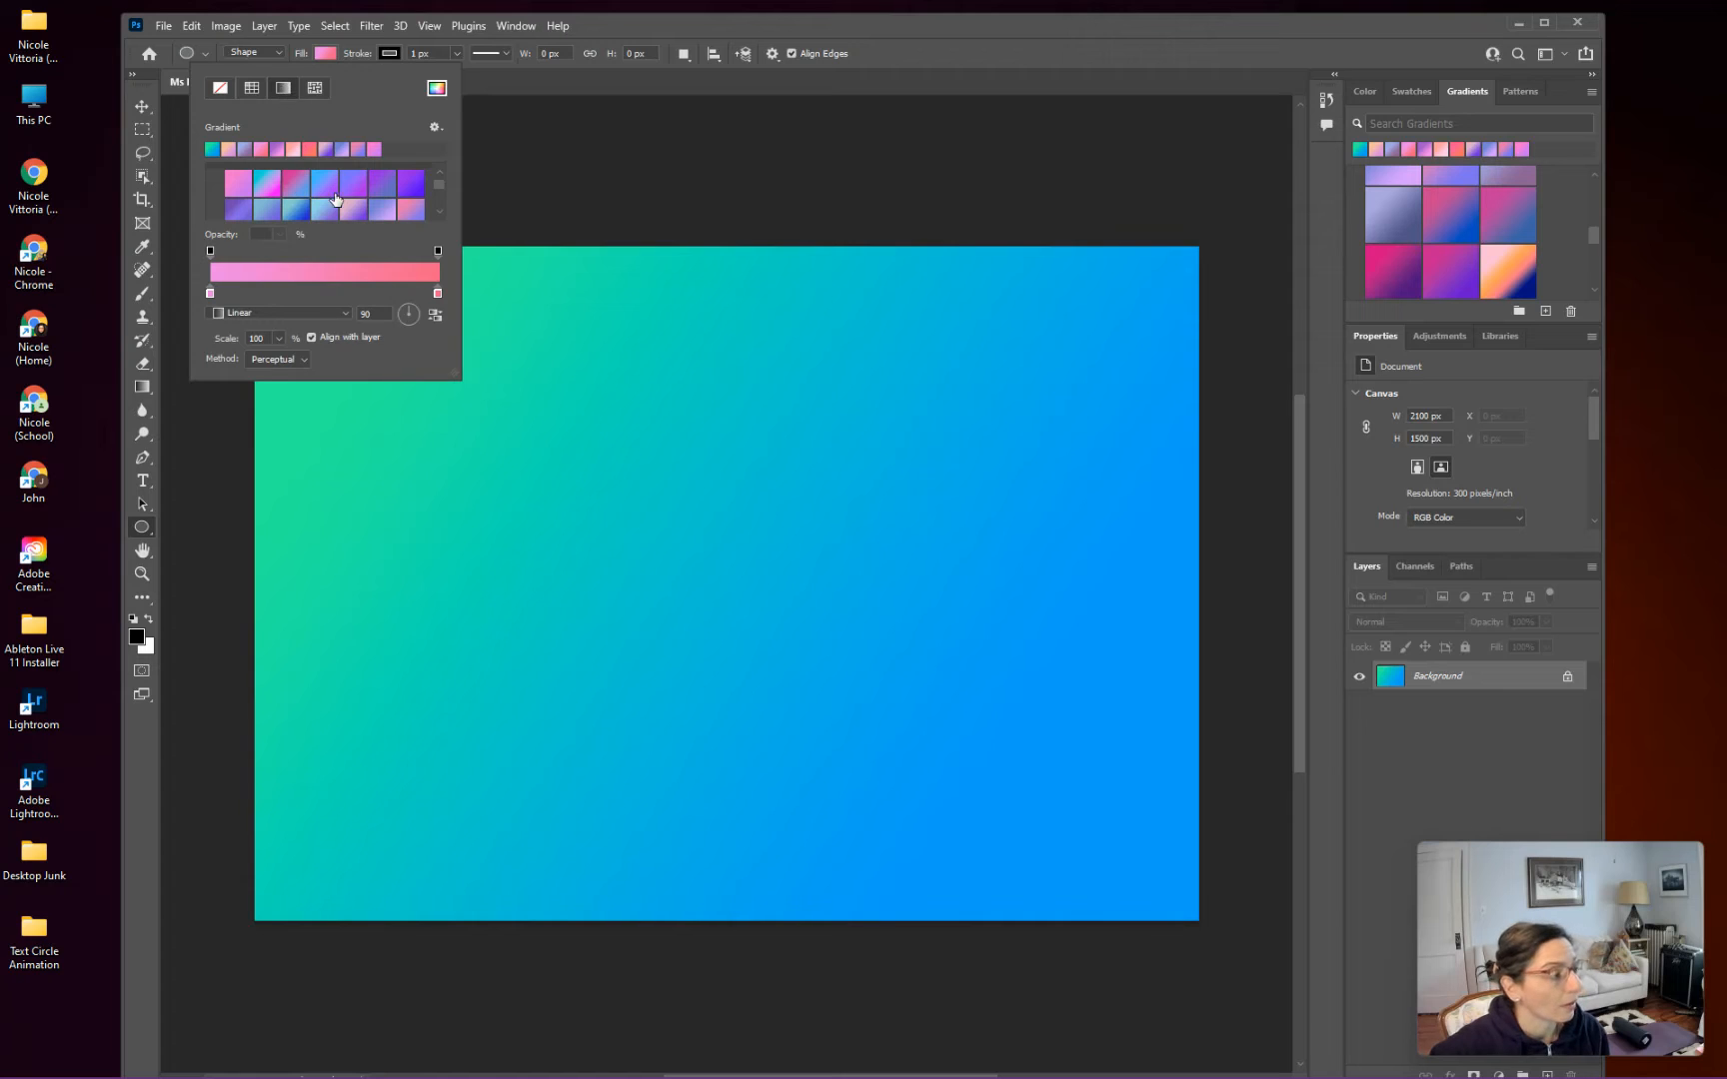
pyautogui.scroll(-10, 289, 185)
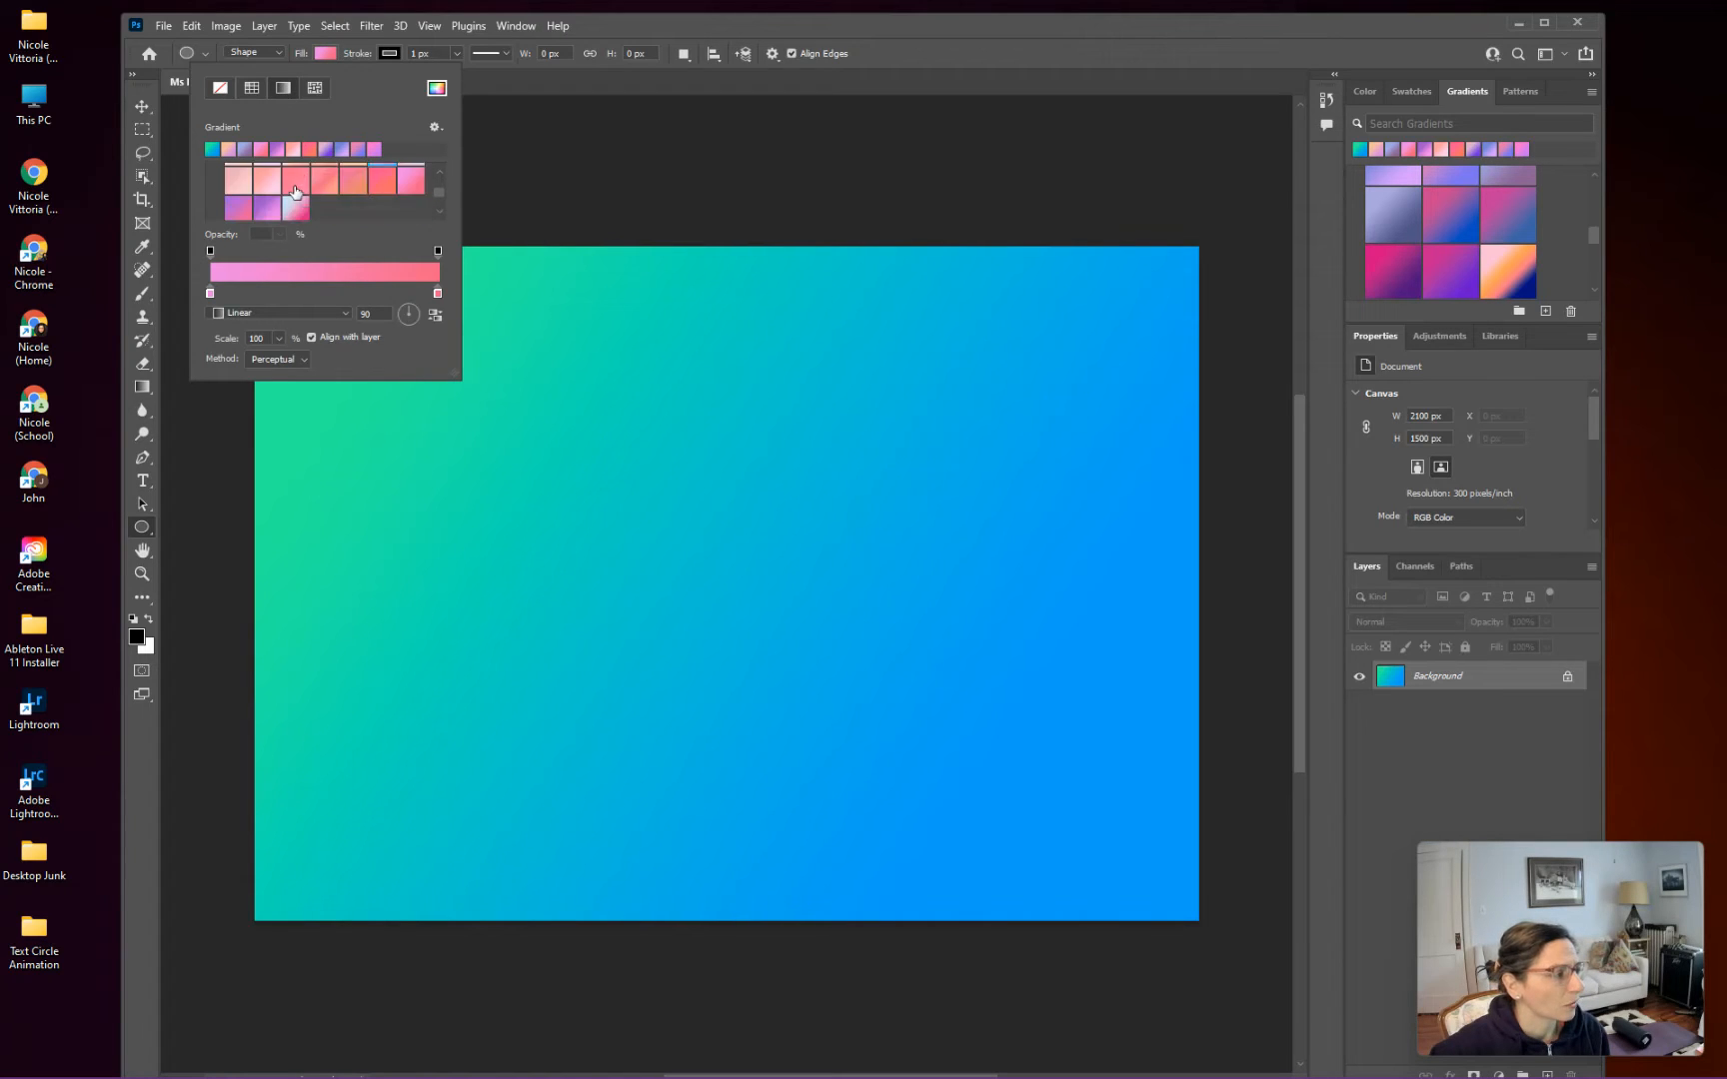
pyautogui.scroll(2, 299, 193)
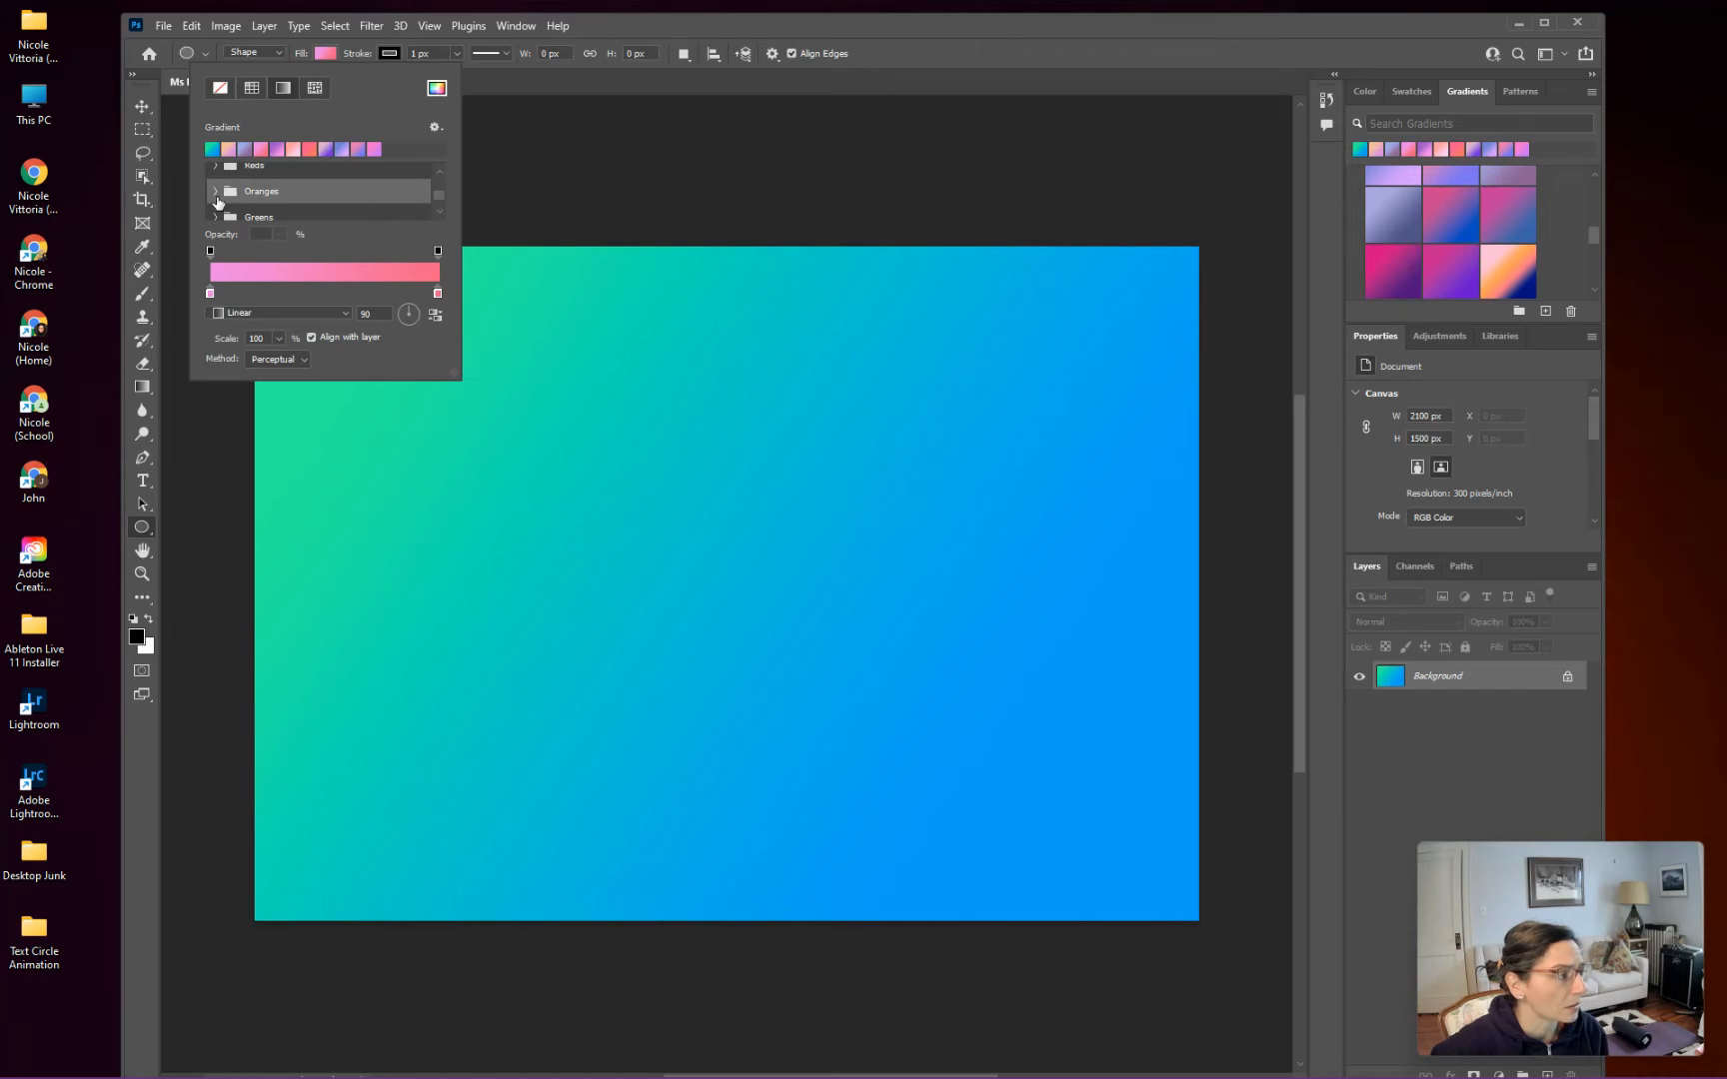
pyautogui.click(216, 191)
pyautogui.scroll(-1, 285, 192)
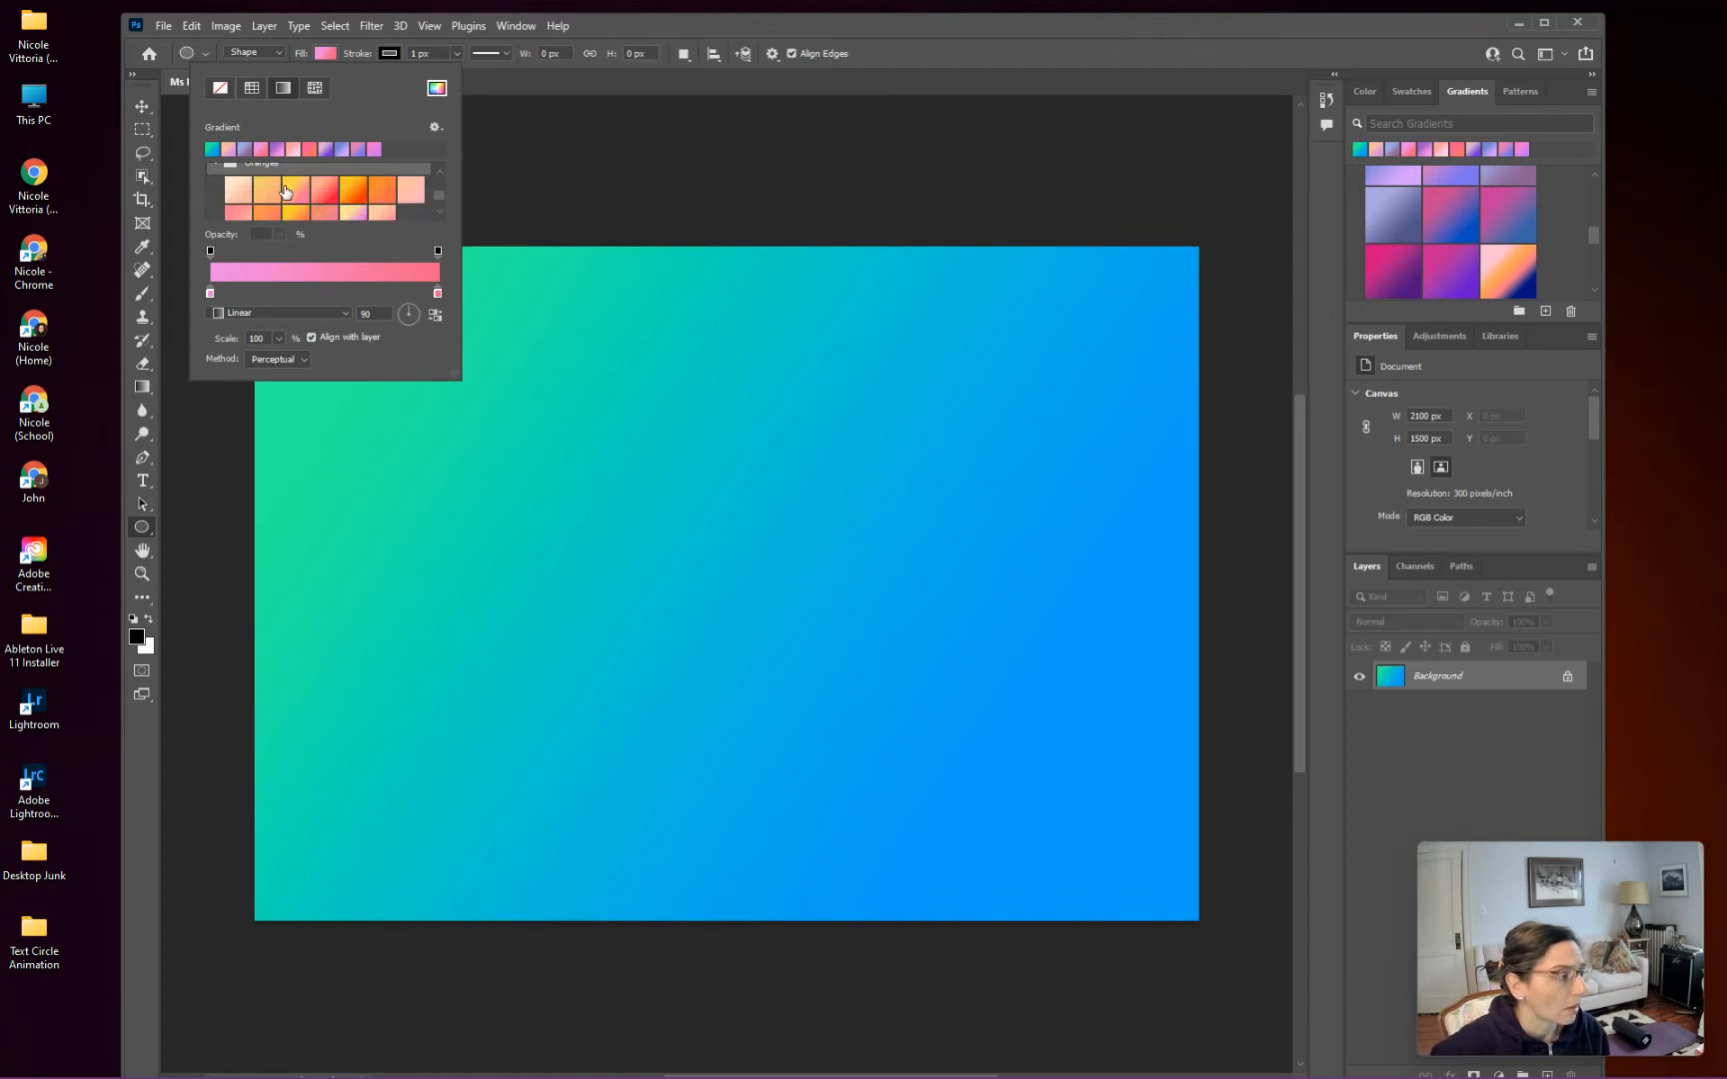
pyautogui.click(324, 190)
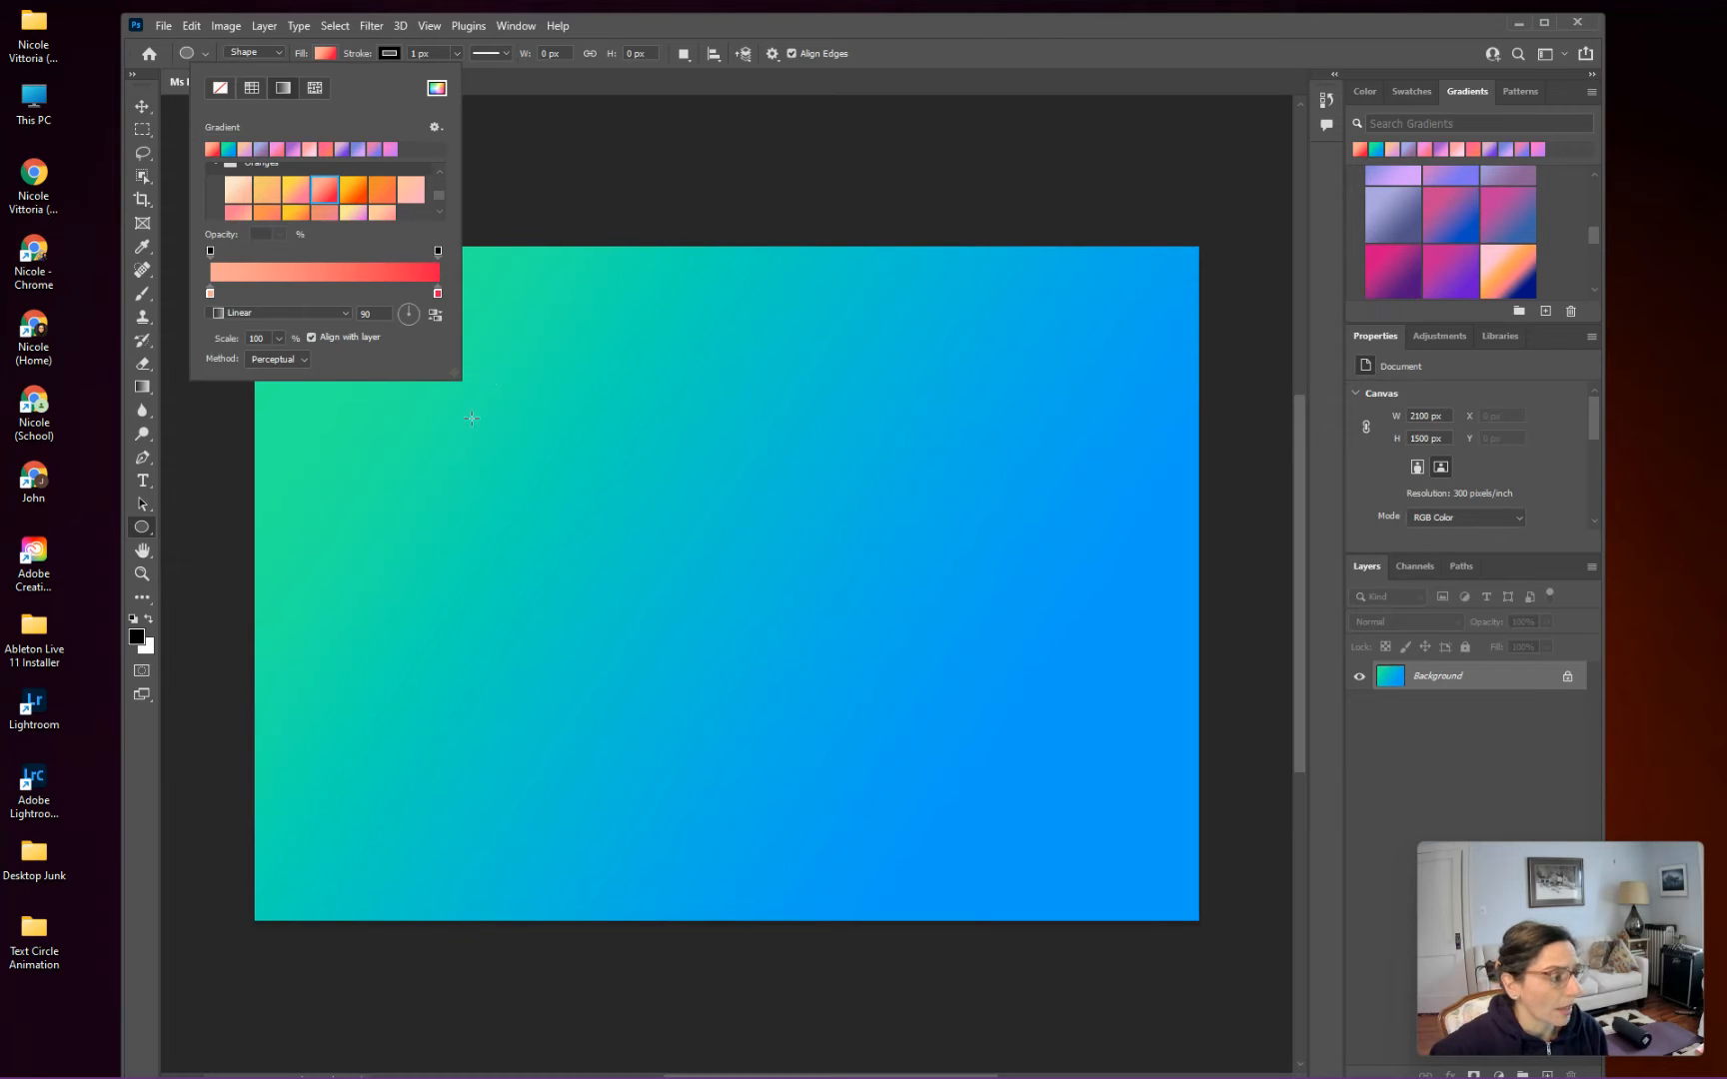
pyautogui.click(482, 384)
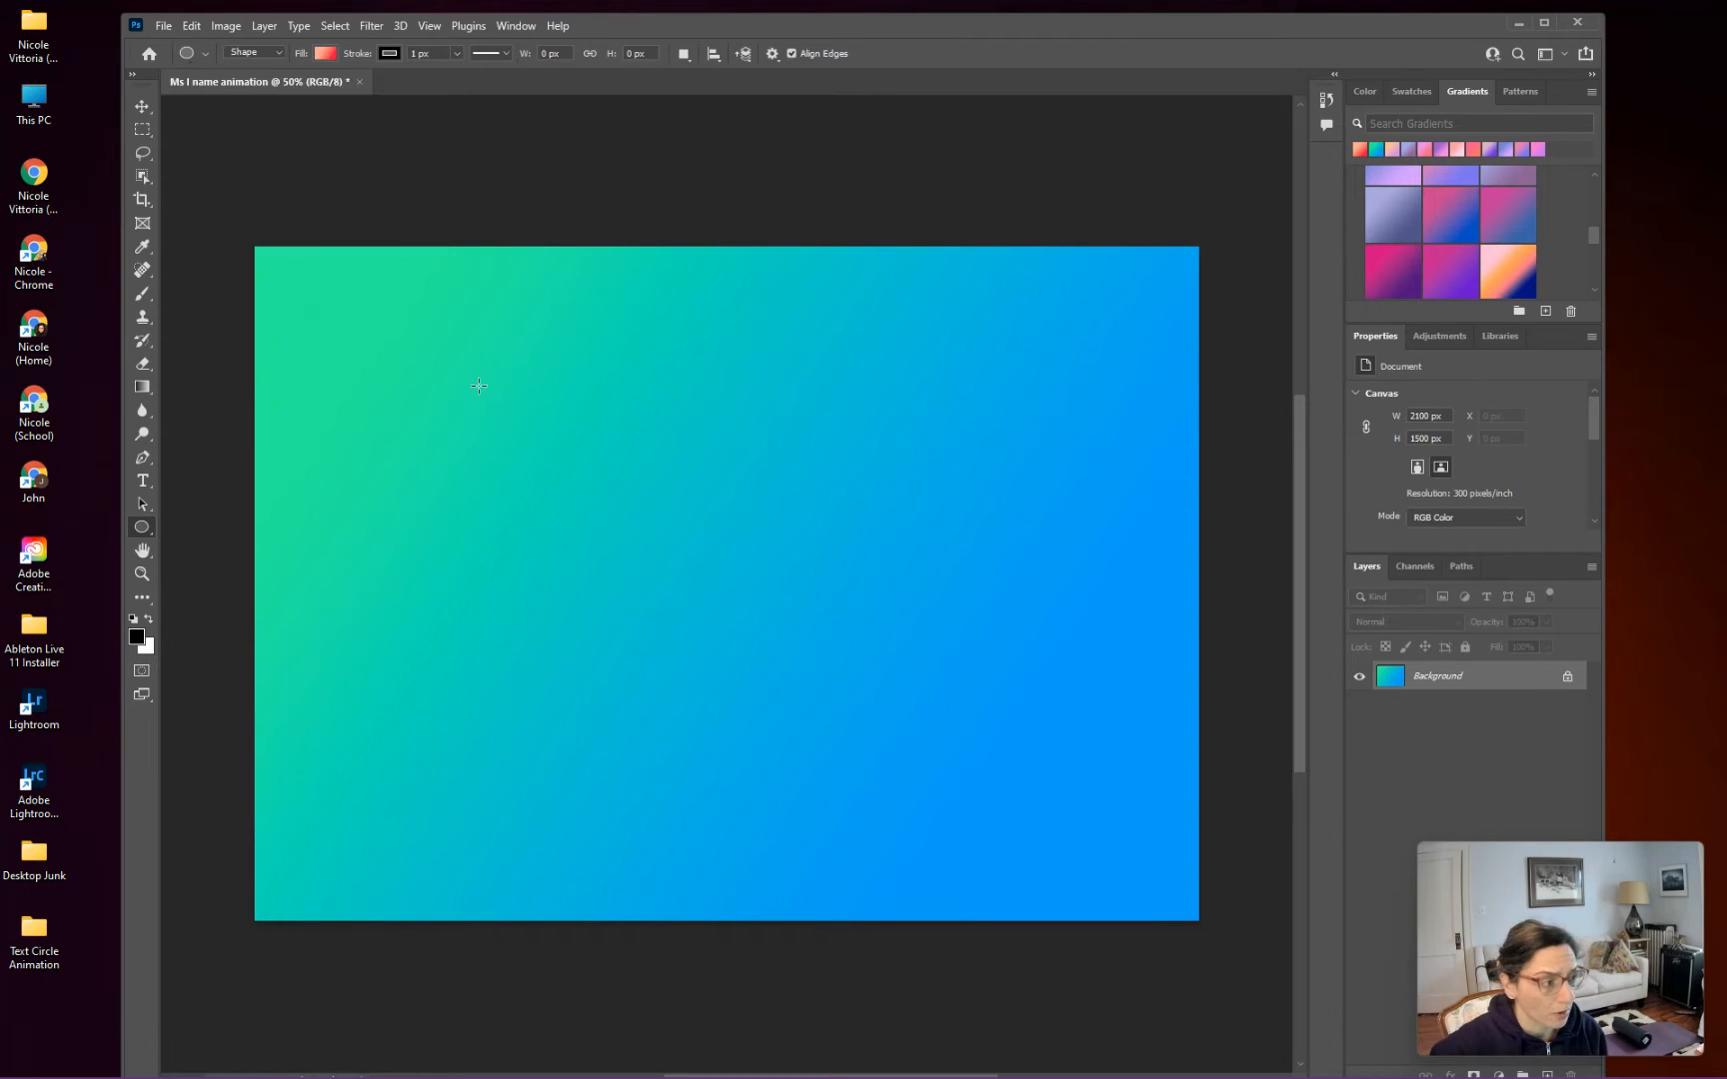
# Step: Draw an ellipse about 1094 x 999 px and move it near the canvas centre, to about X 519.5, Y 266.5 px
pyautogui.moveTo(480, 384); pyautogui.dragTo(968, 832)
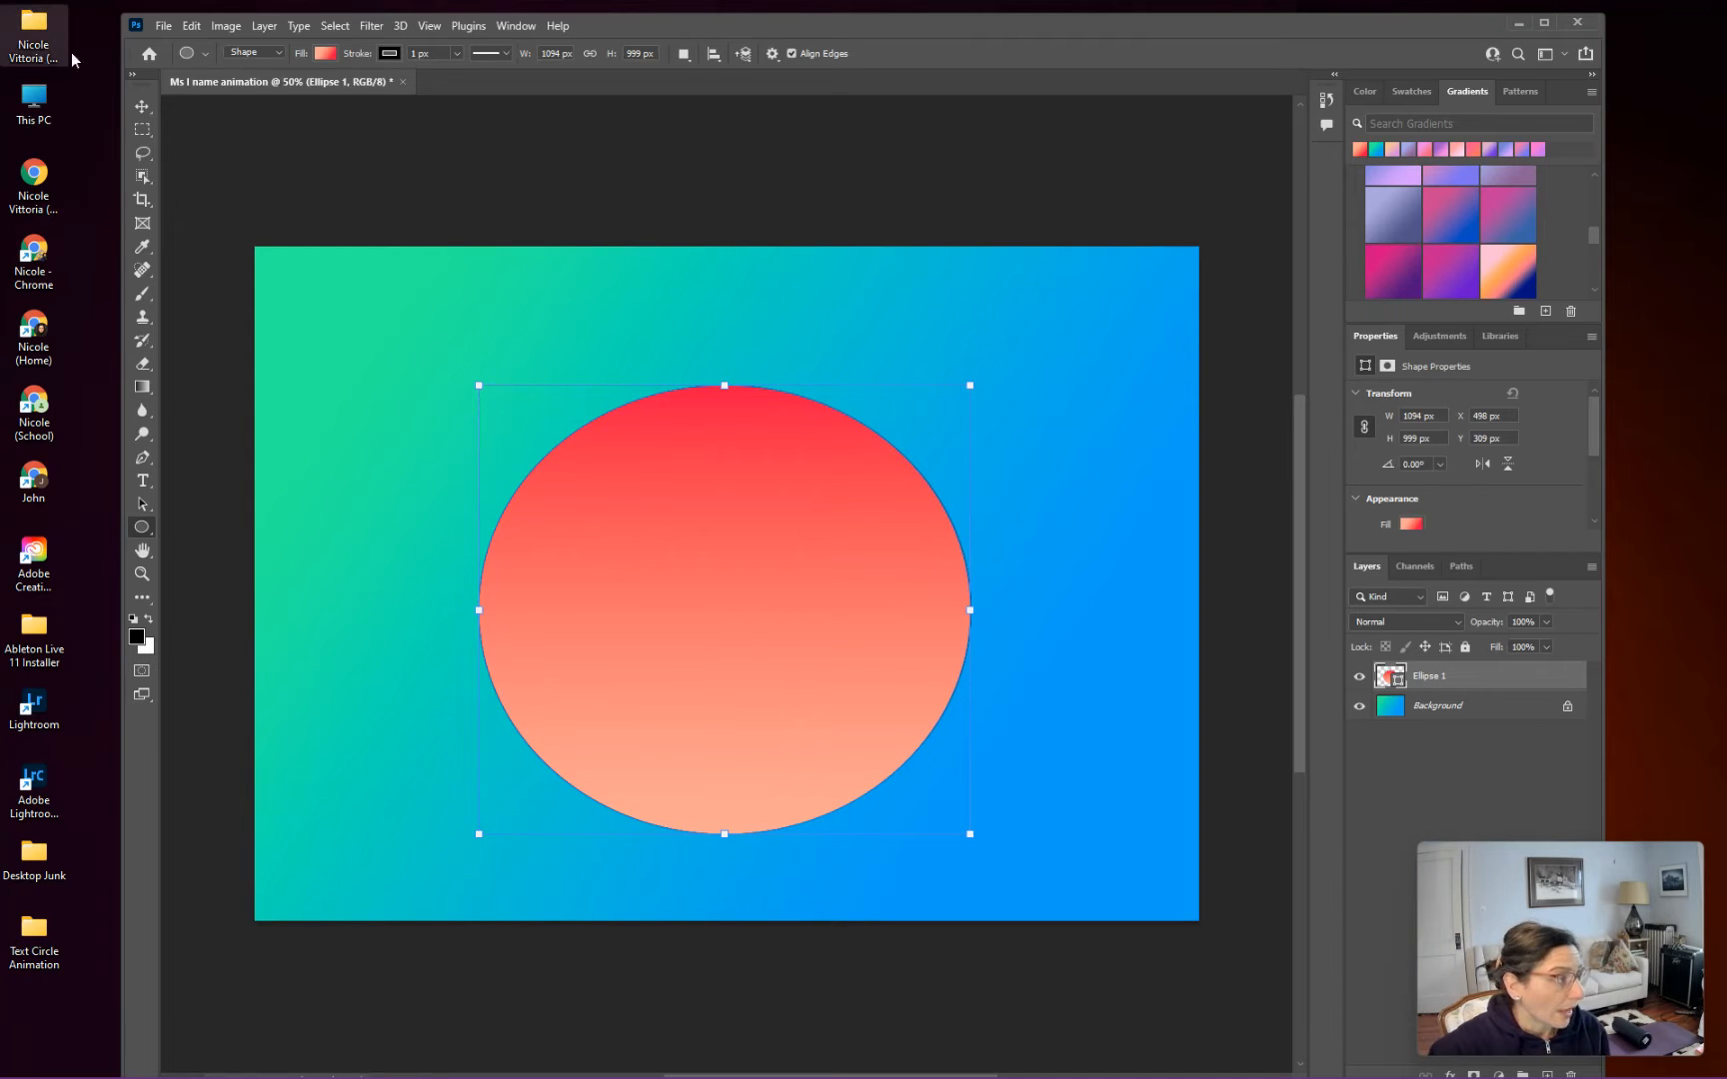
pyautogui.click(141, 112)
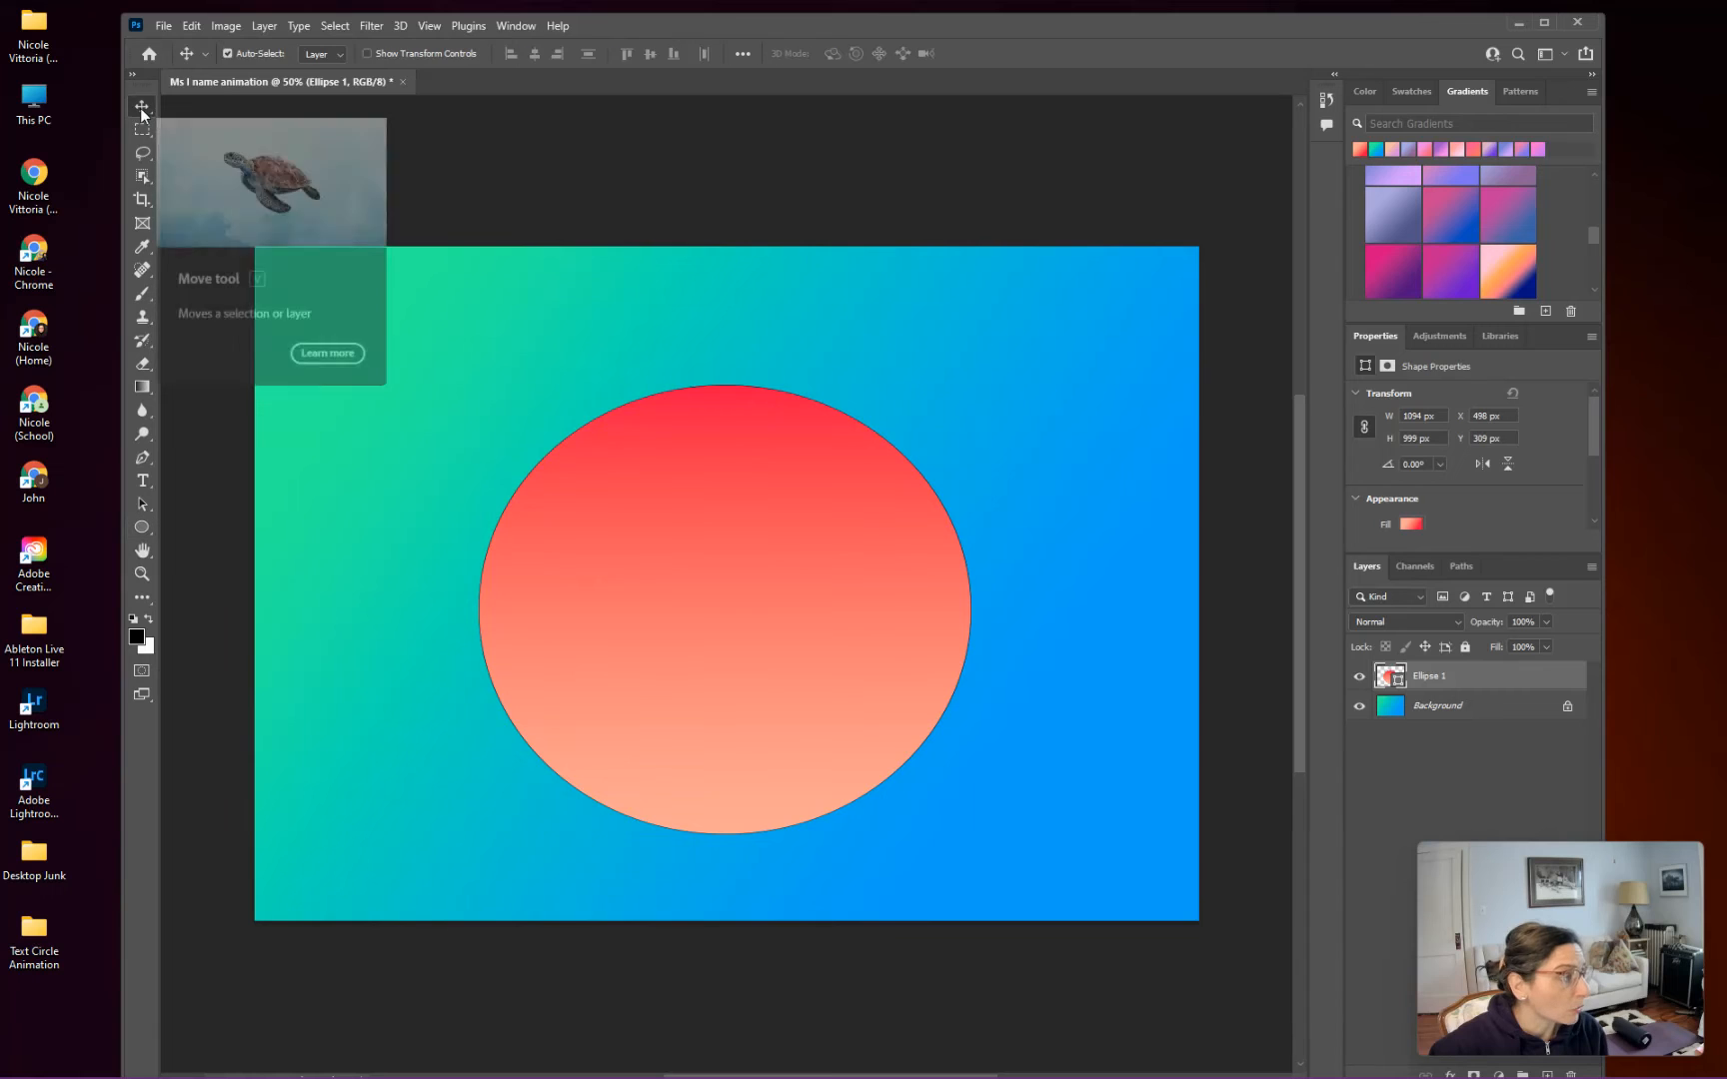
pyautogui.moveTo(718, 605)
pyautogui.mouseDown()
pyautogui.moveTo(742, 561)
pyautogui.moveTo(724, 575)
pyautogui.moveTo(765, 570)
pyautogui.moveTo(710, 586)
pyautogui.moveTo(730, 596)
pyautogui.moveTo(732, 577)
pyautogui.mouseUp()
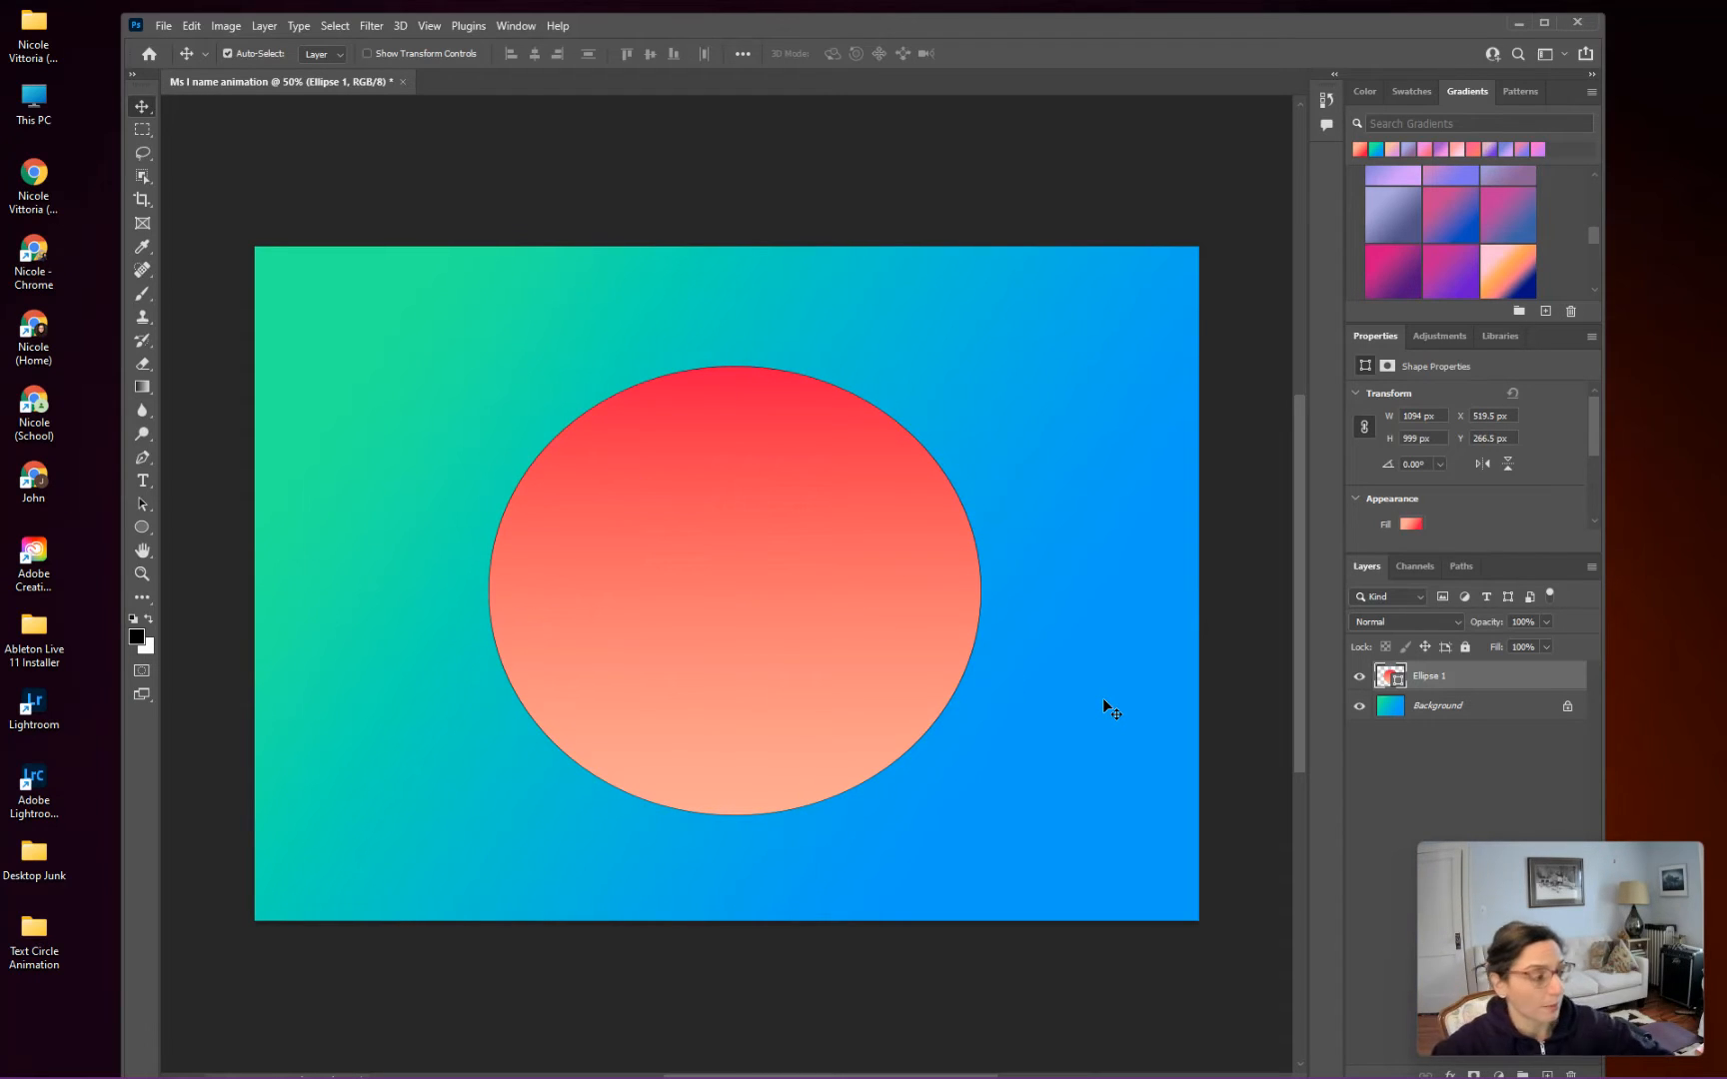
# Step: Start horizontal type on the ellipse's path at its upper-left edge, with the font set to Mongolian Baiti
pyautogui.click(143, 482)
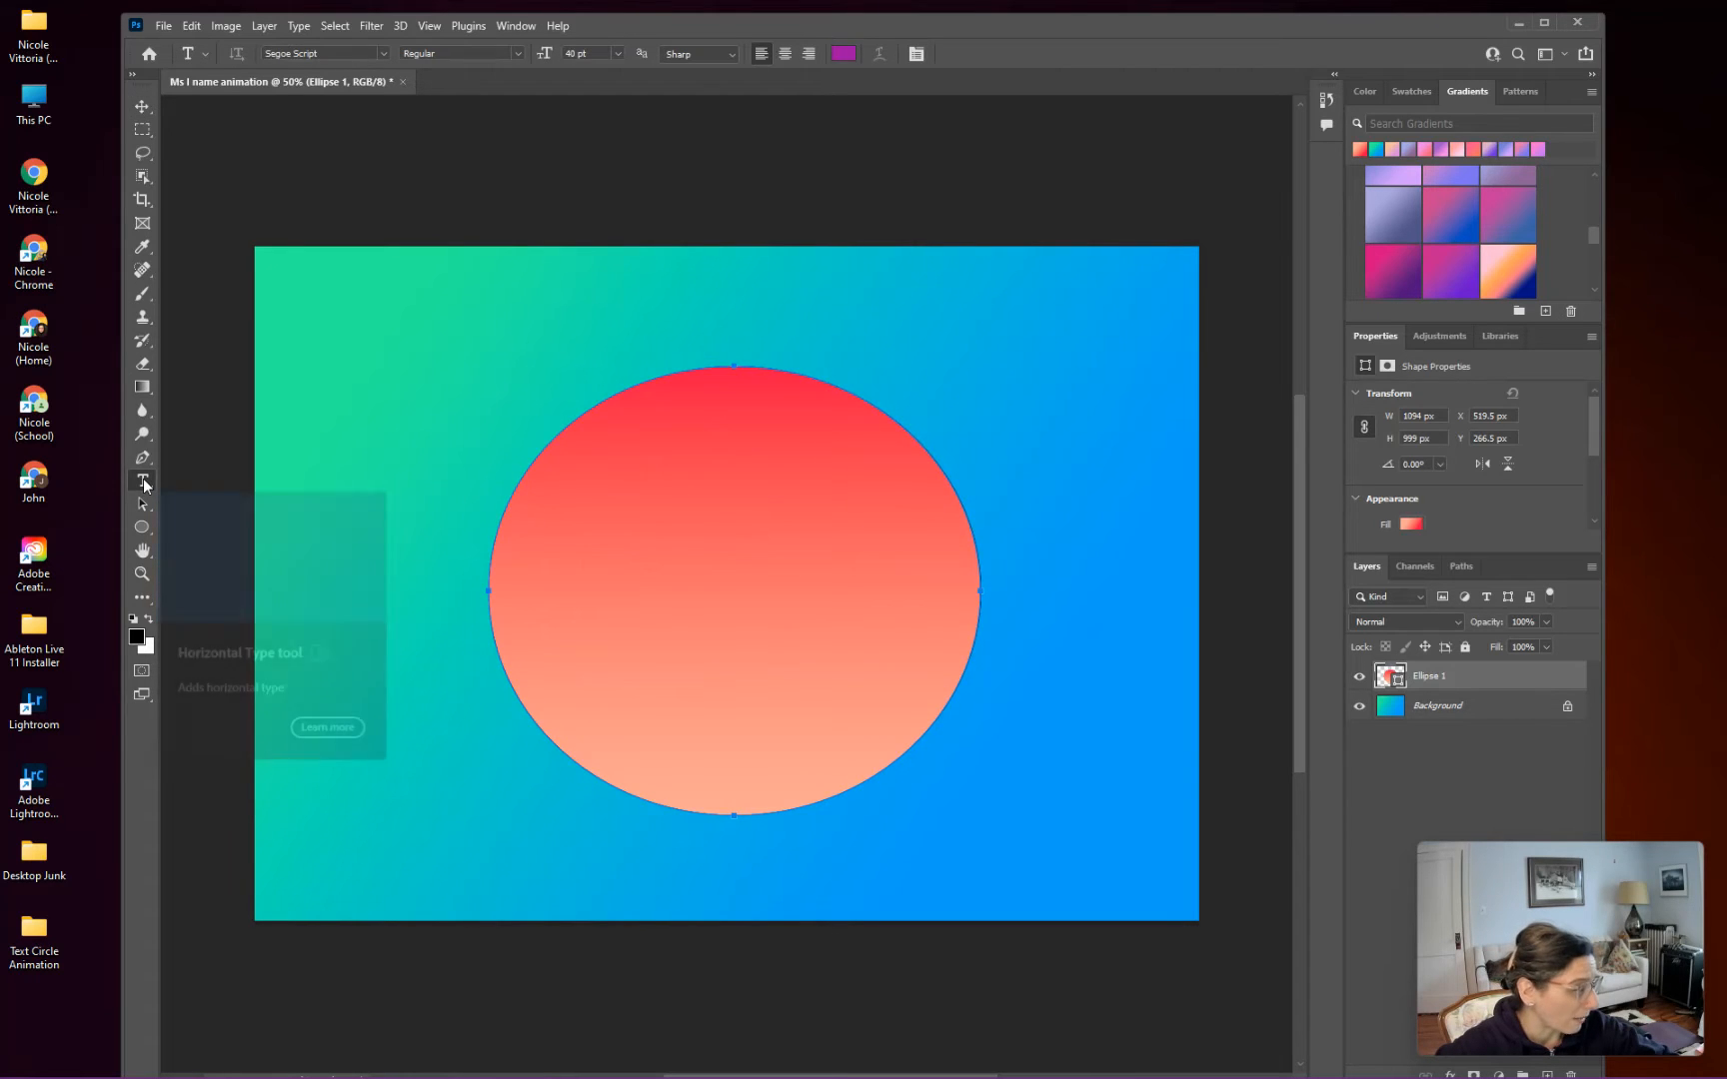
pyautogui.click(493, 535)
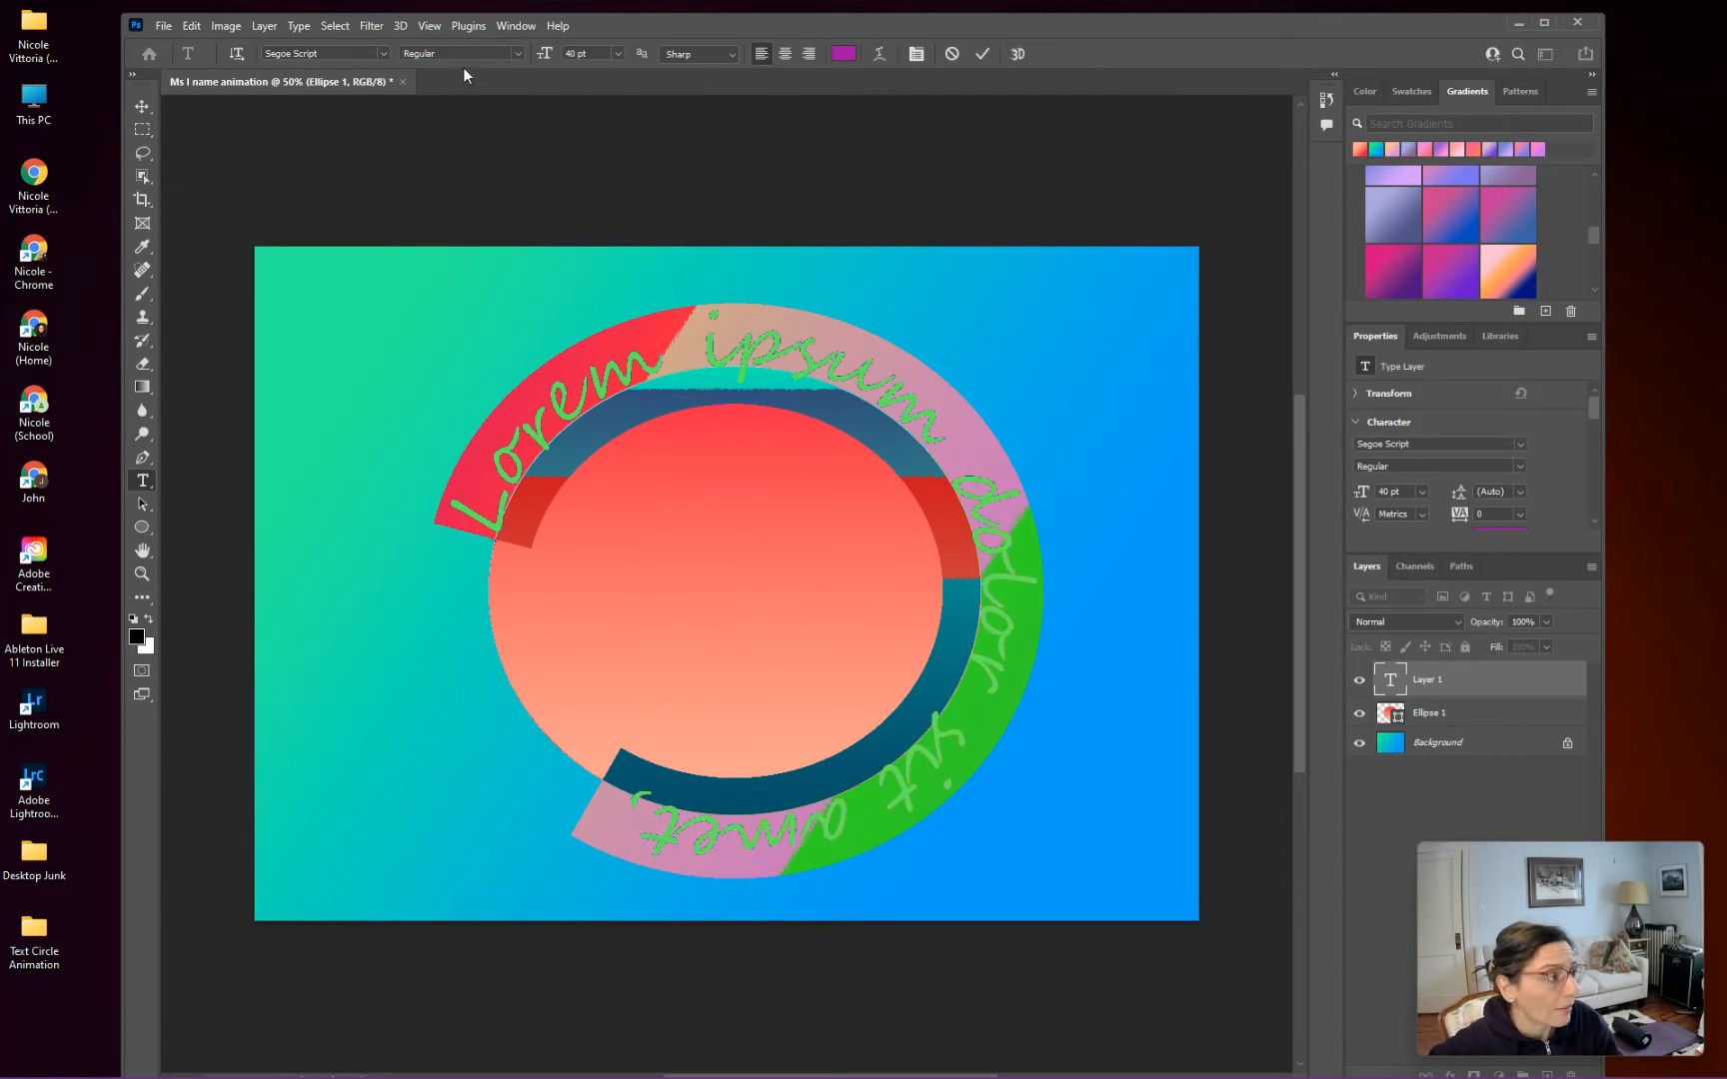
pyautogui.click(383, 52)
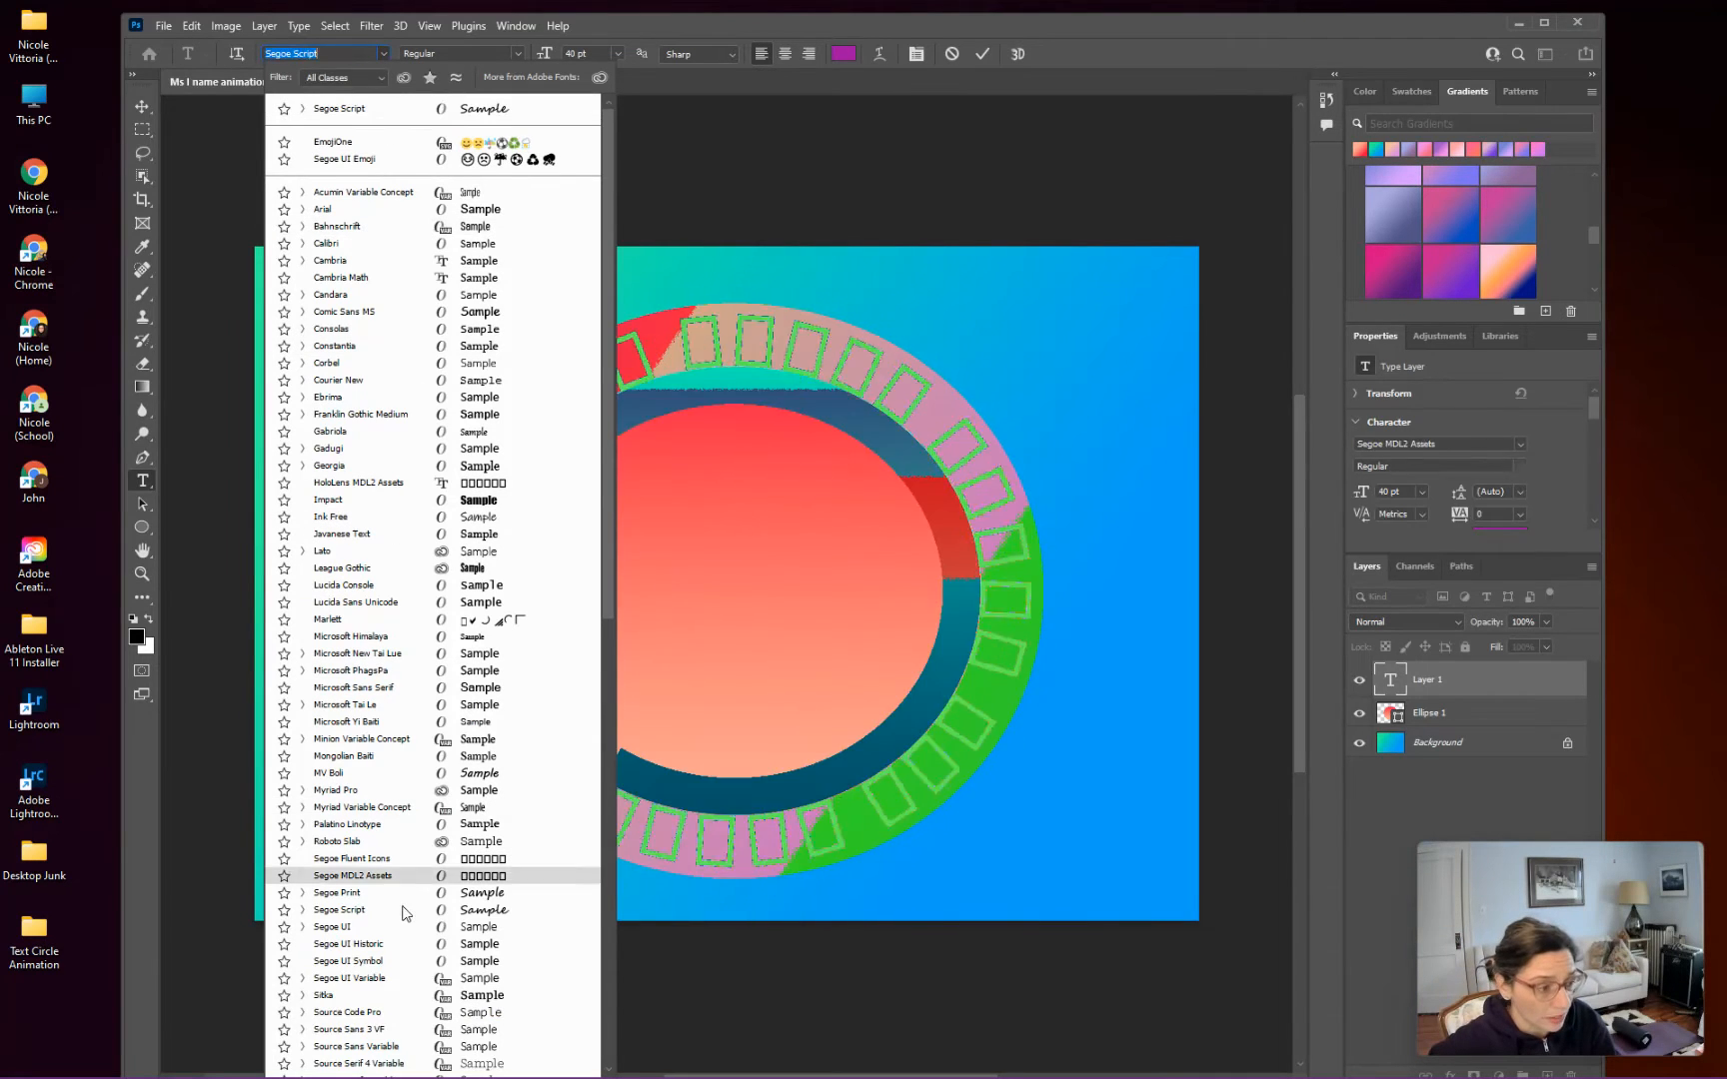
pyautogui.click(381, 757)
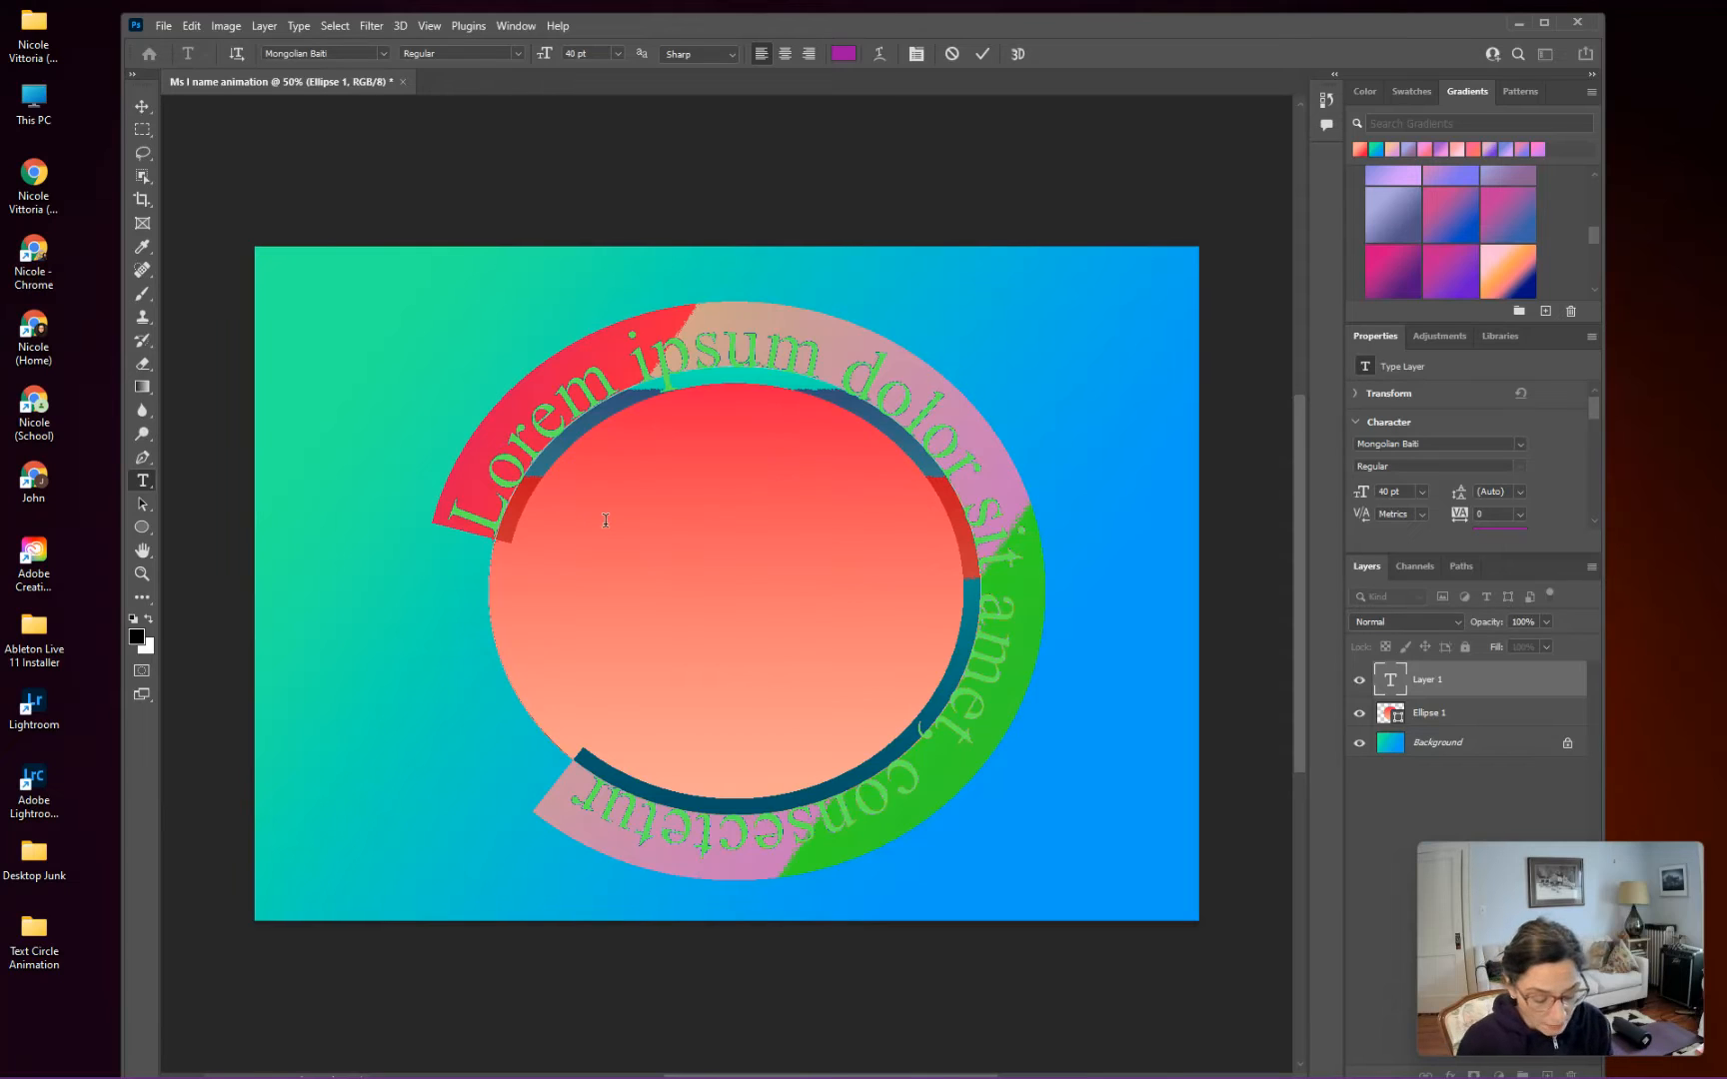
# Step: Enter the title "Ms" with the surname twice in a row along the ellipse's outline
pyautogui.write('M')
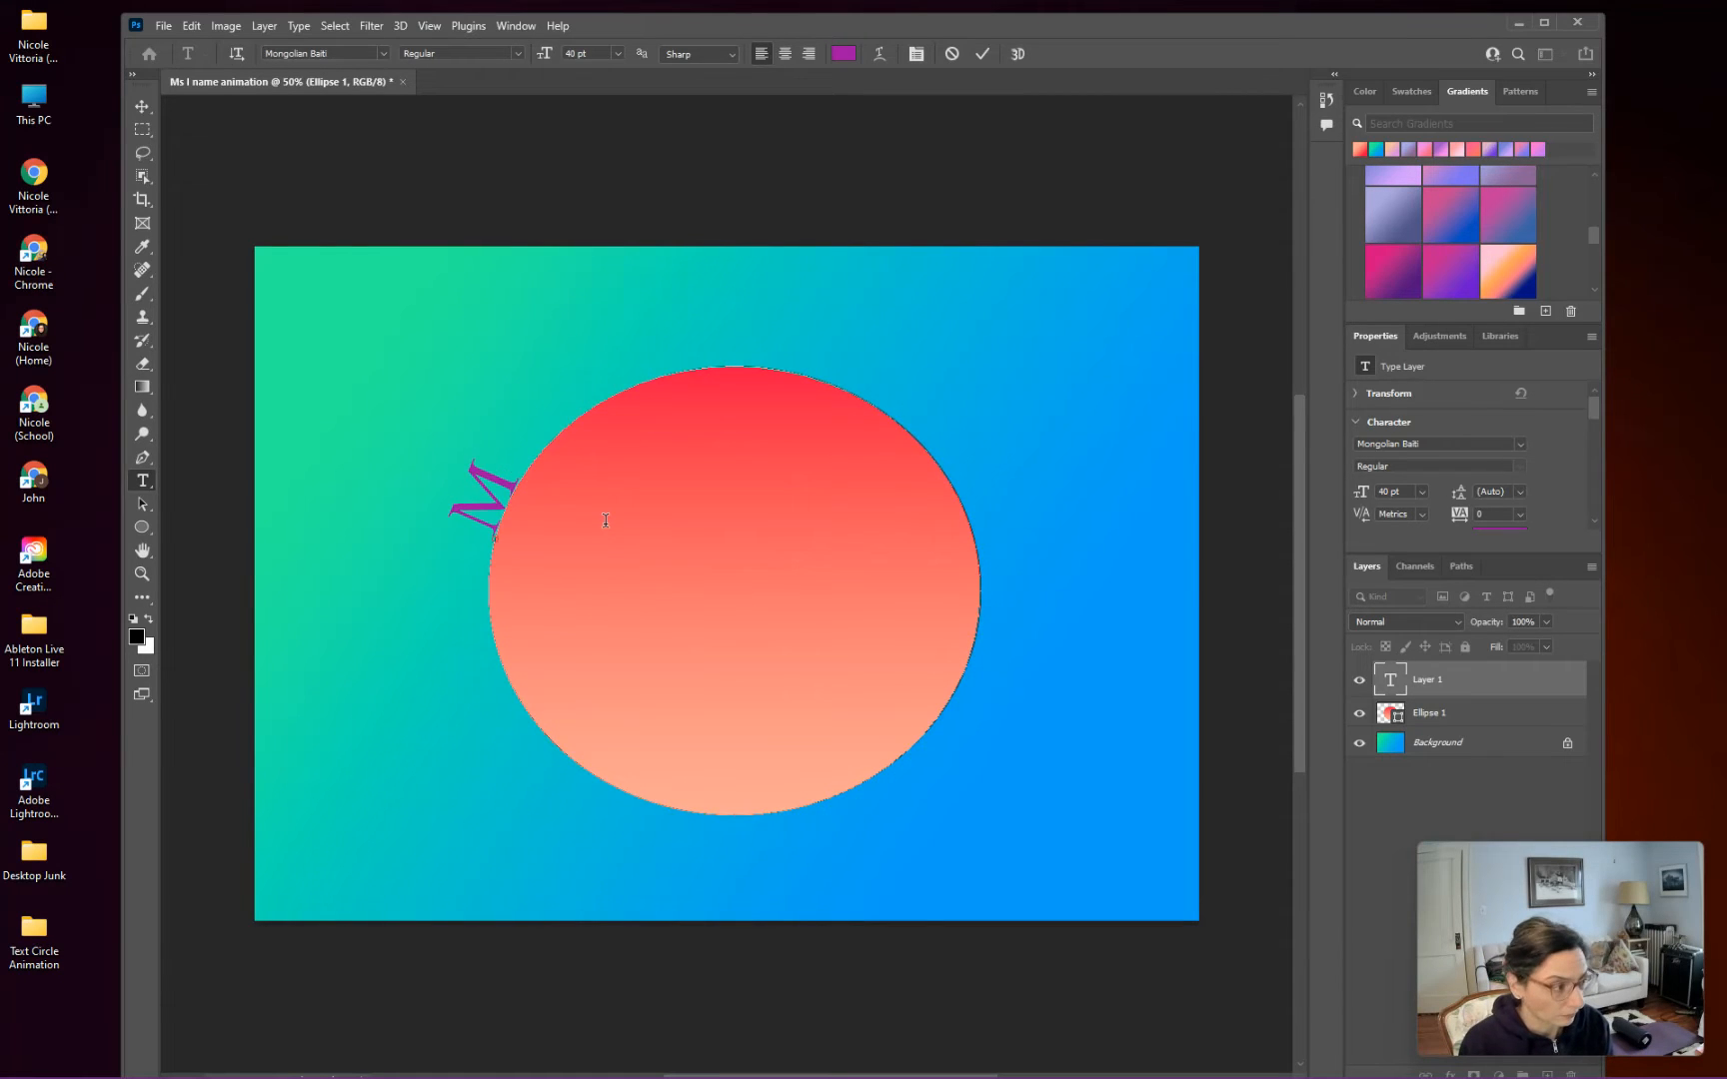
pyautogui.write('s Io')
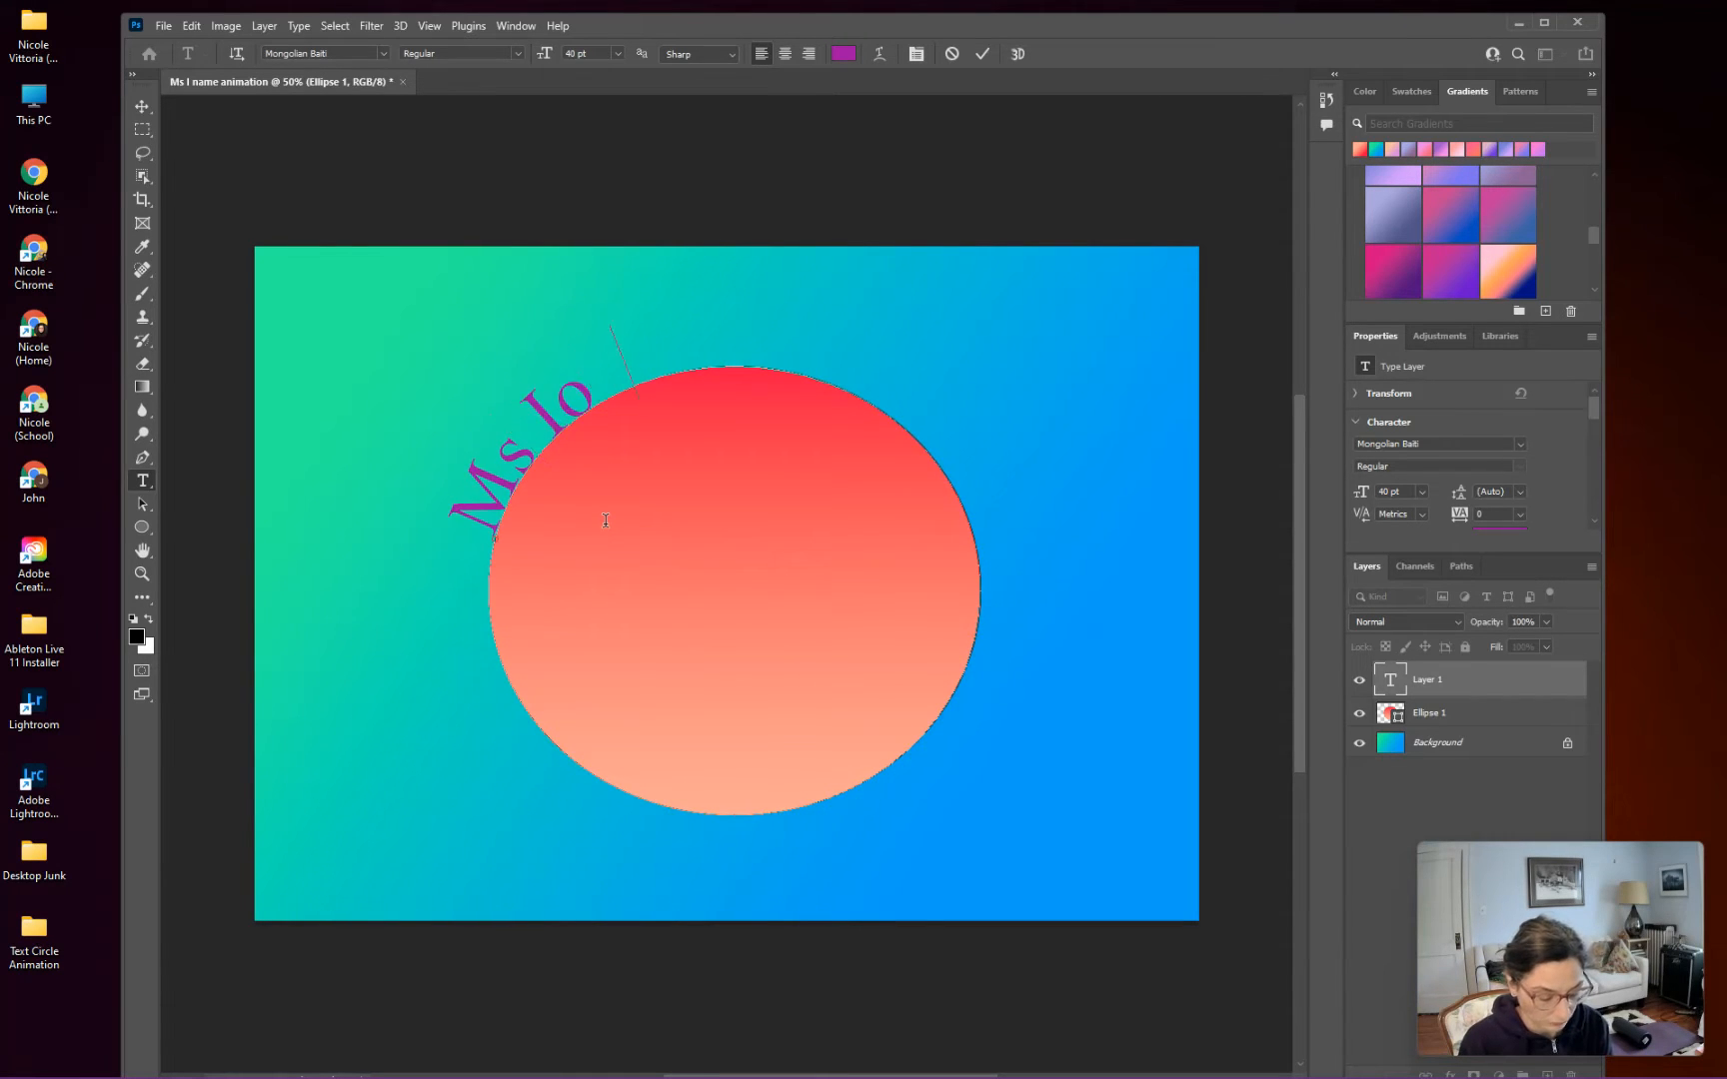
pyautogui.write('vanne')
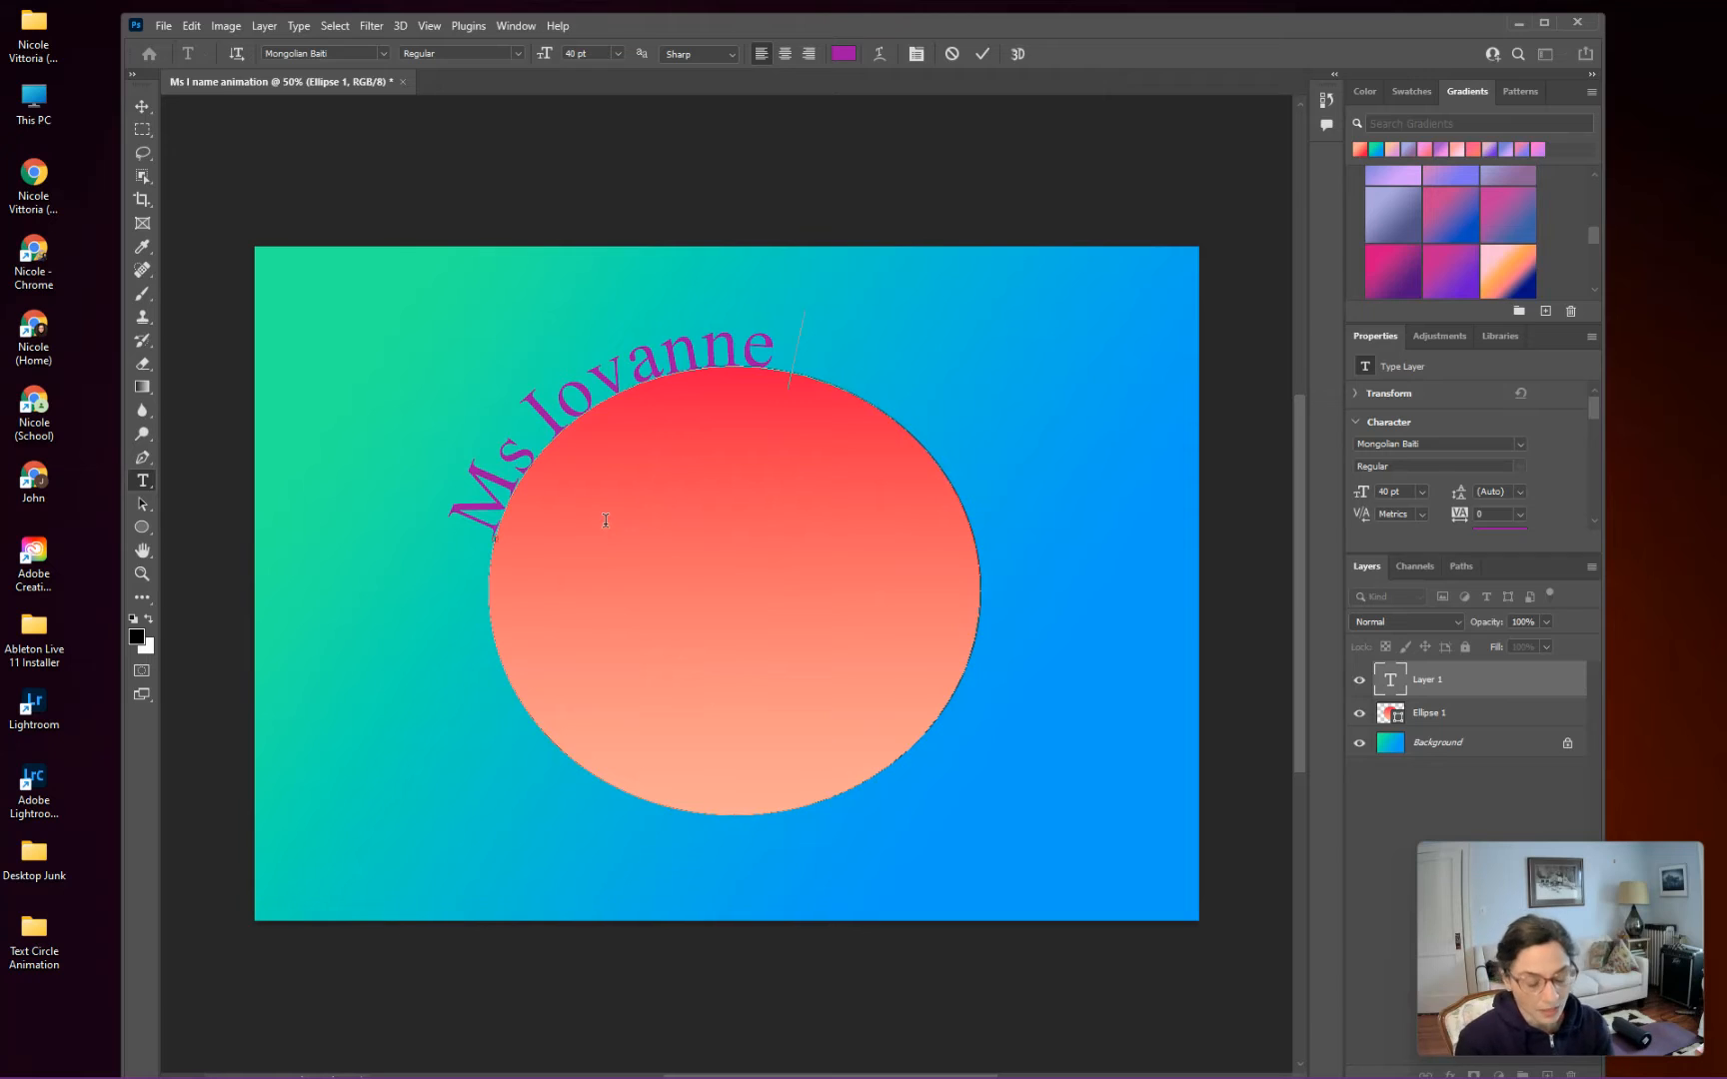
pyautogui.write('Ms')
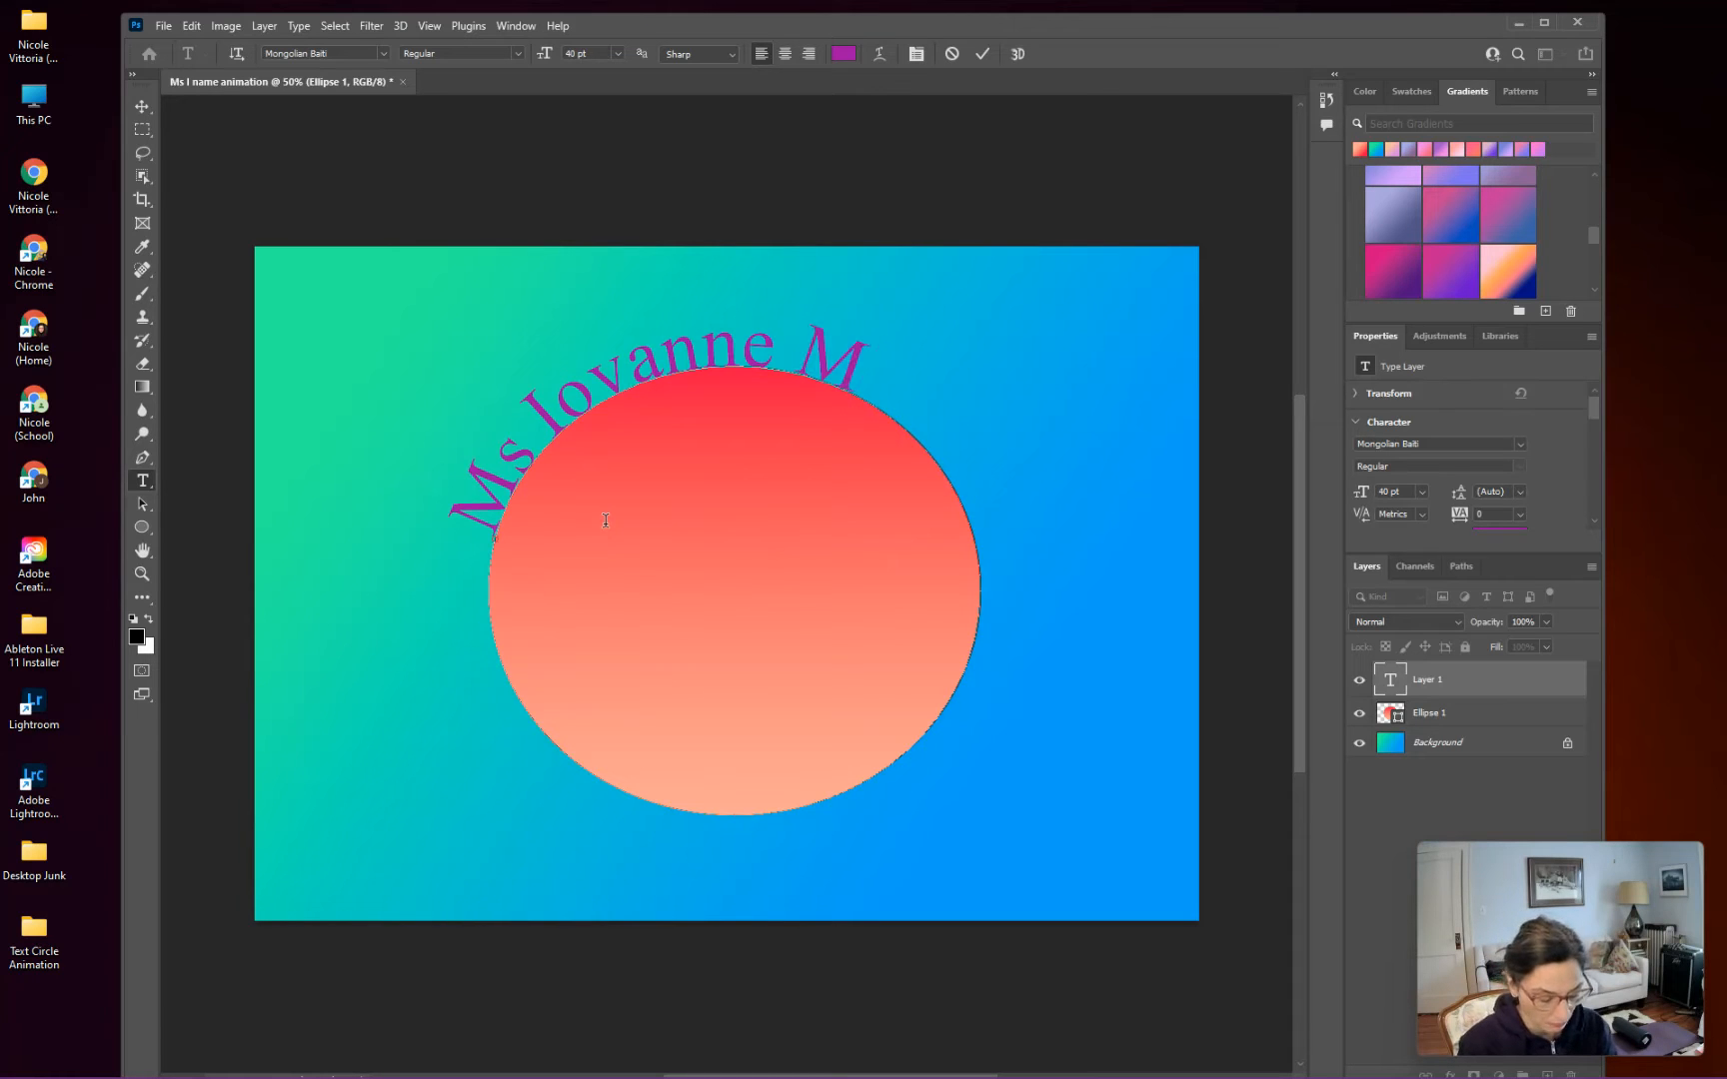
pyautogui.write(',')
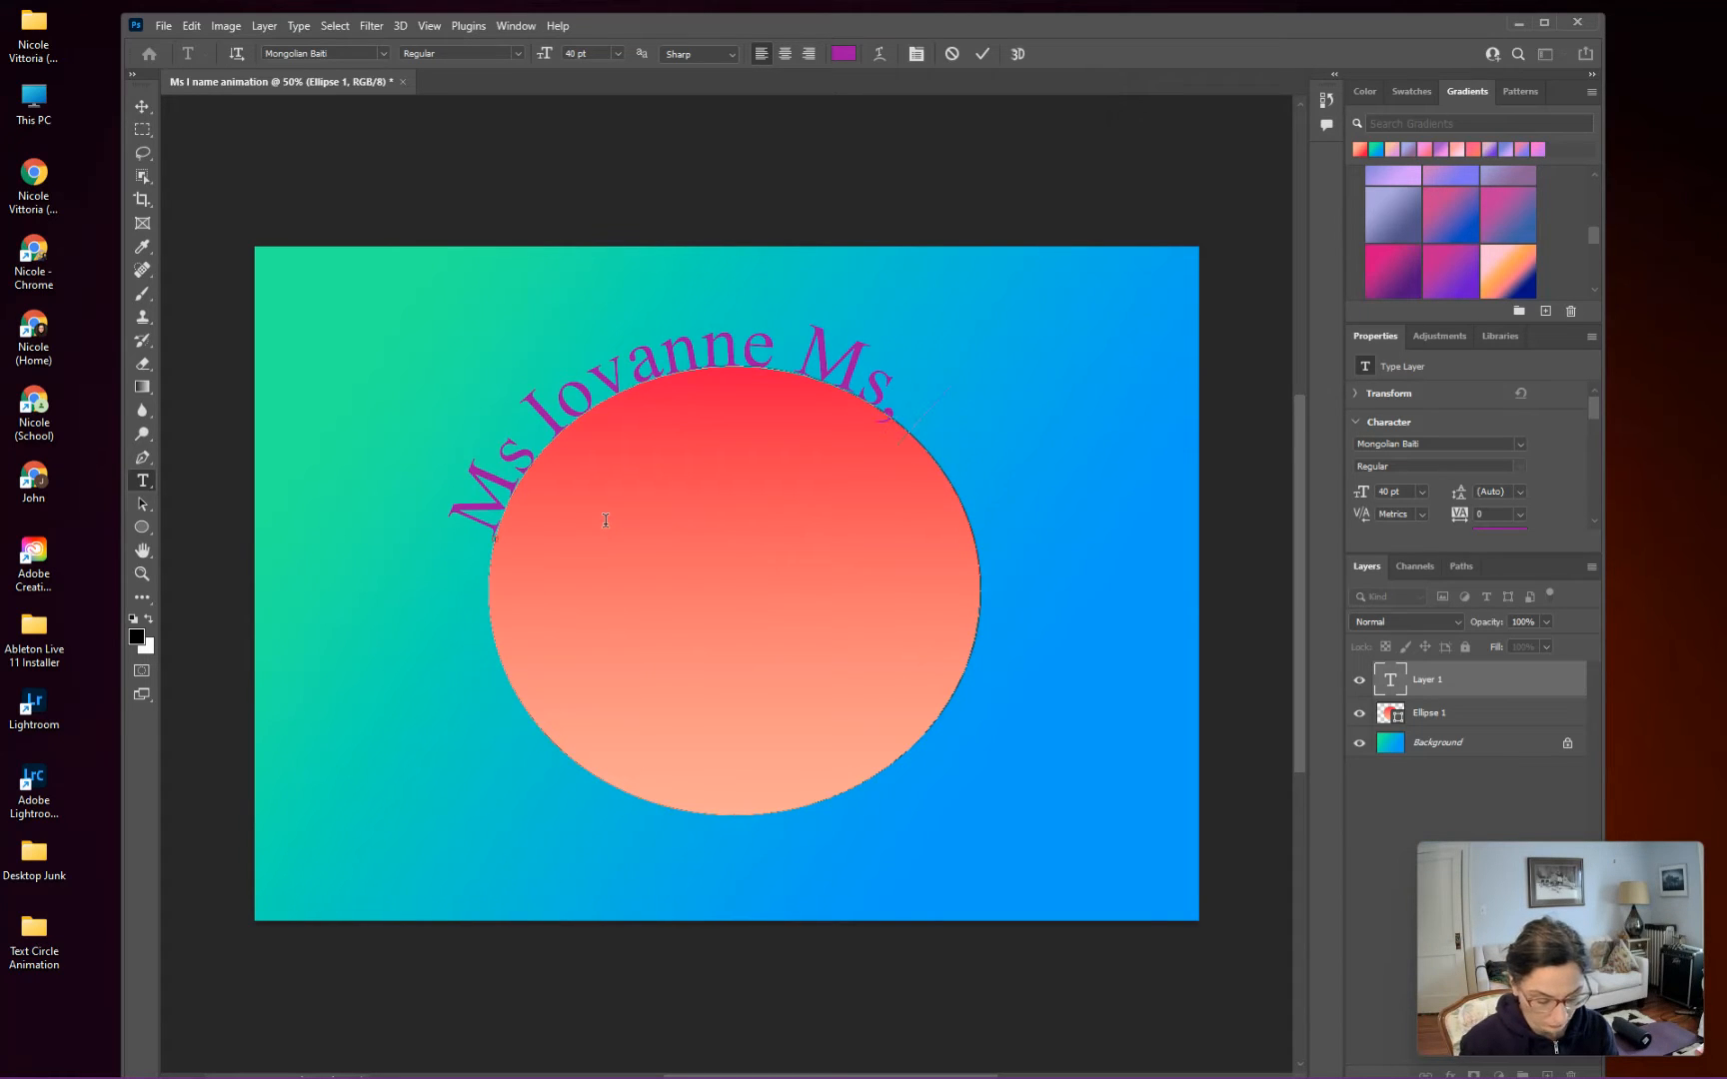
pyautogui.write(' iovanne')
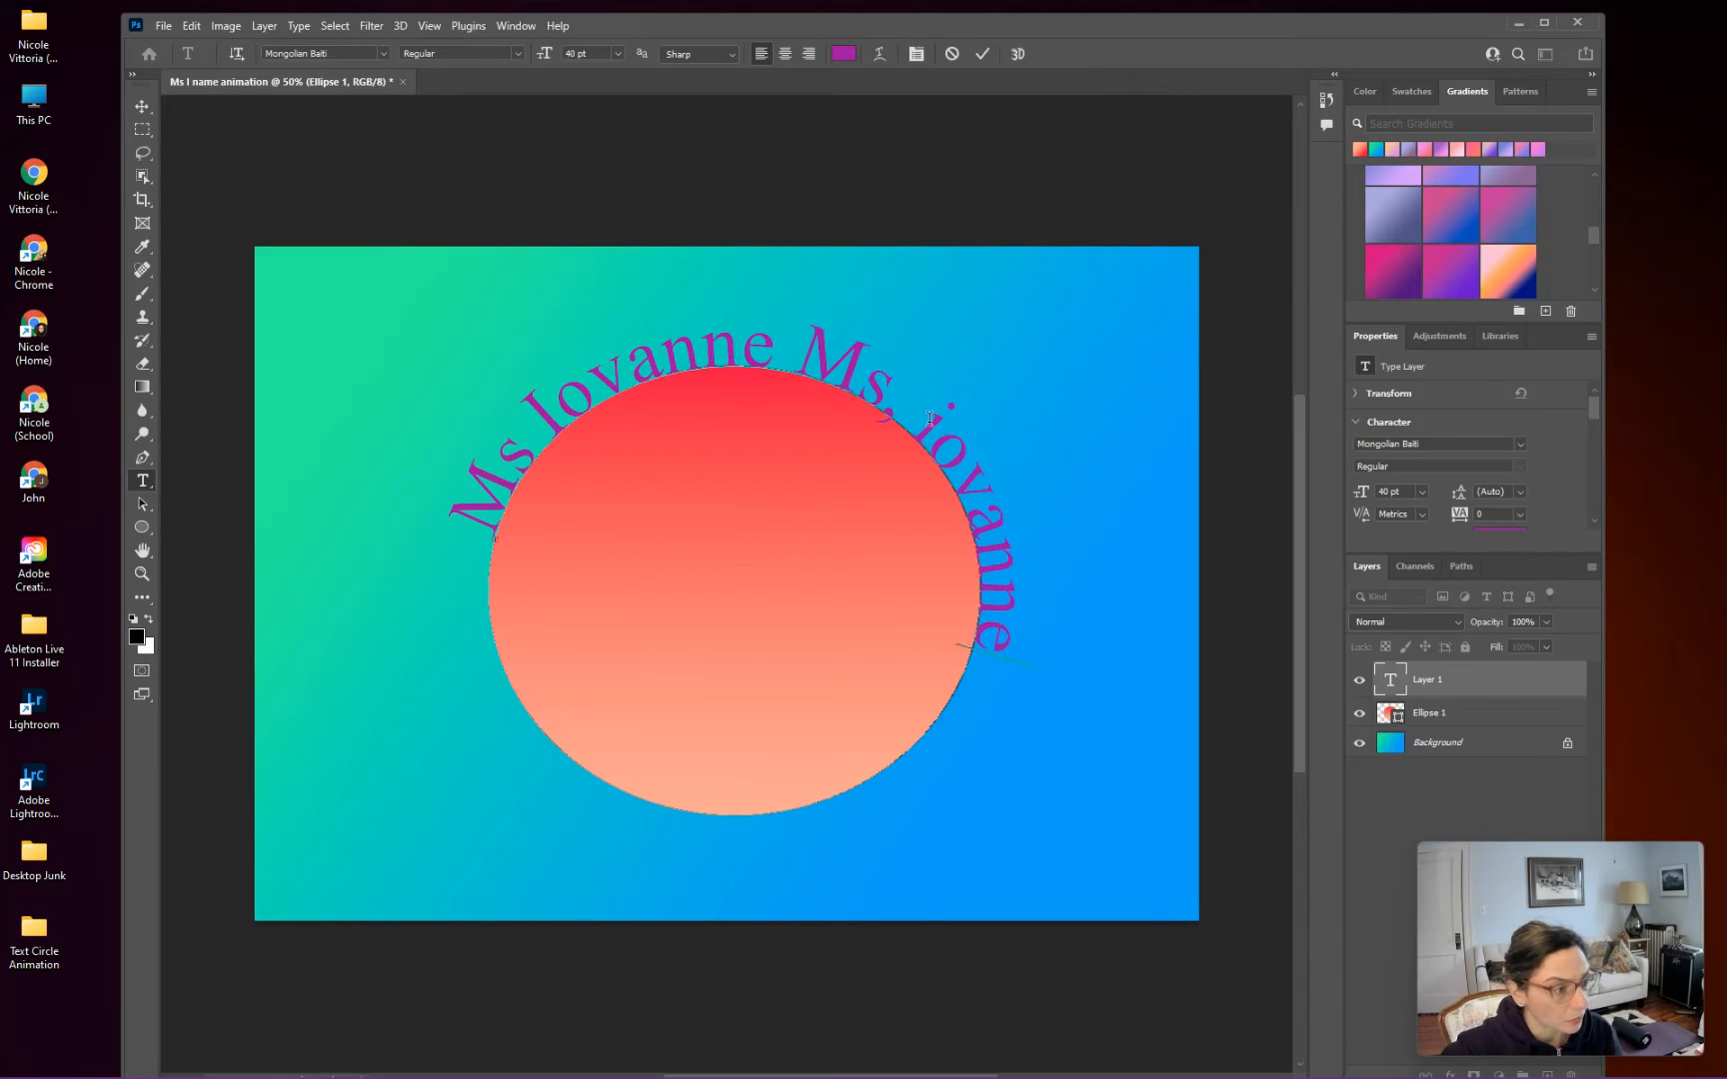
# Step: Capitalize the second surname and put a period after each "Ms", and repeat the titled name around the rest of the circle
pyautogui.moveTo(935, 425); pyautogui.dragTo(925, 420)
pyautogui.write('I')
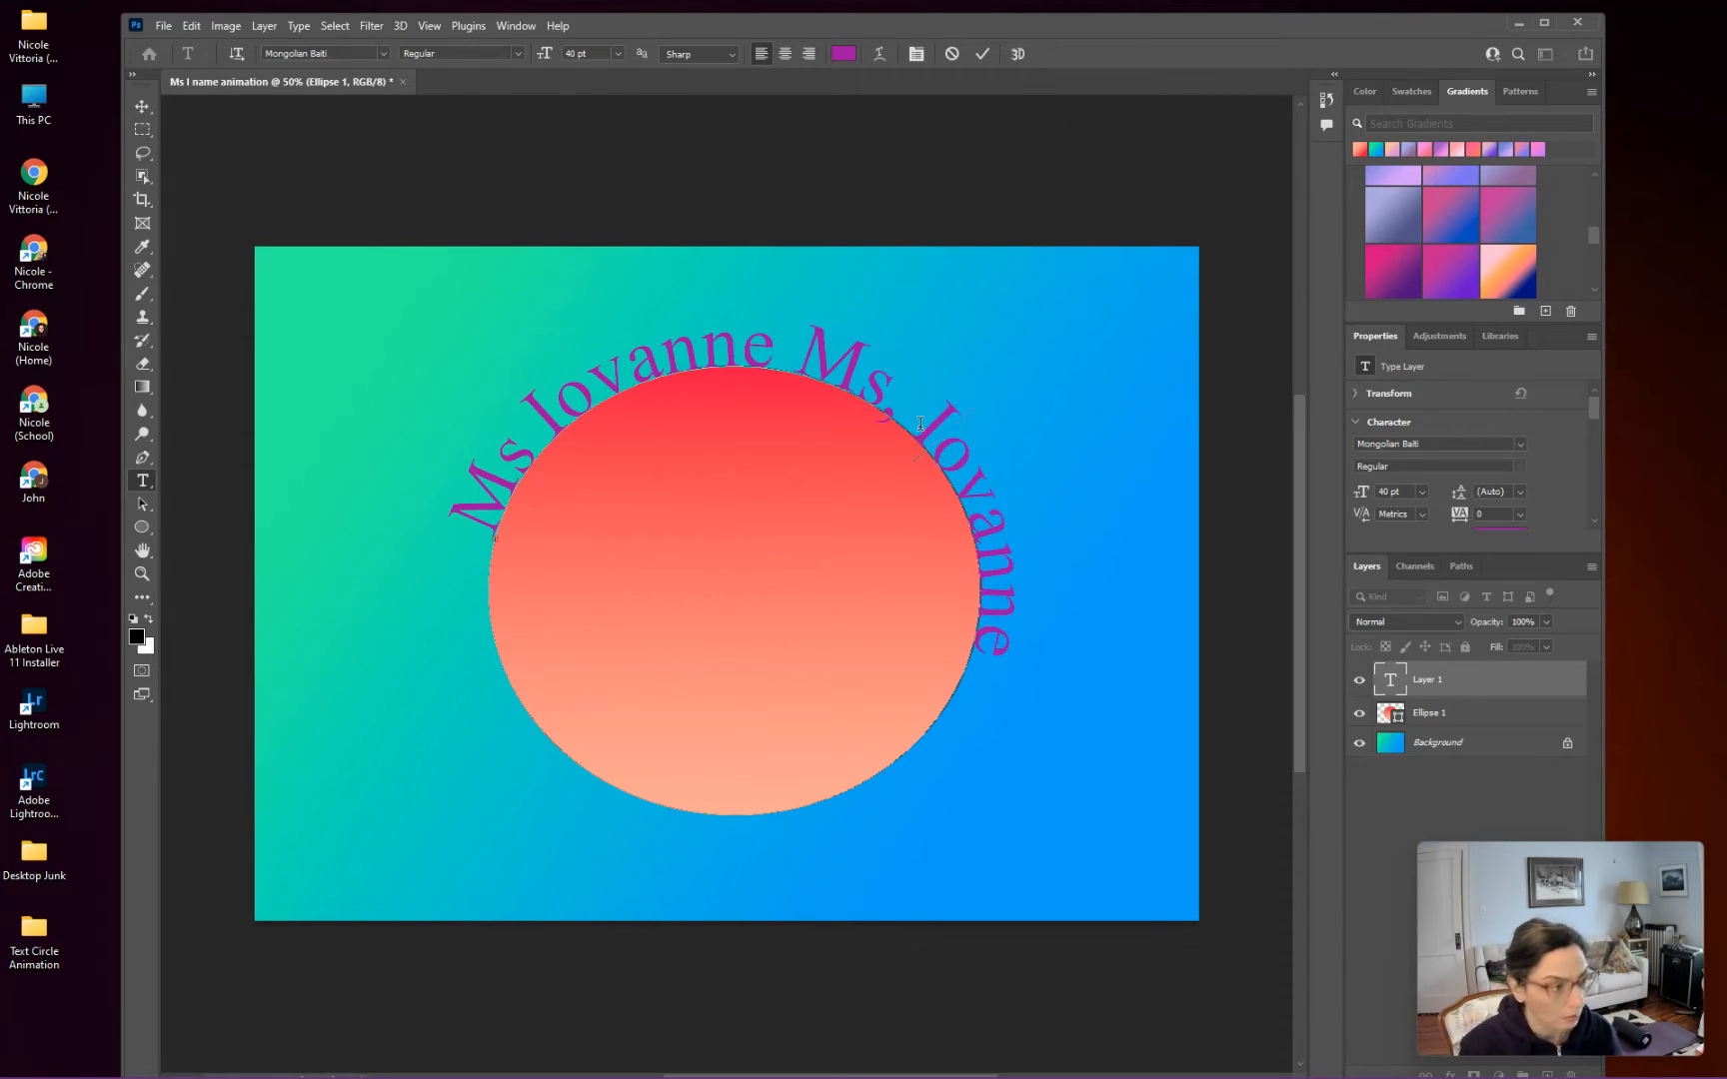
pyautogui.press('BackSpace')
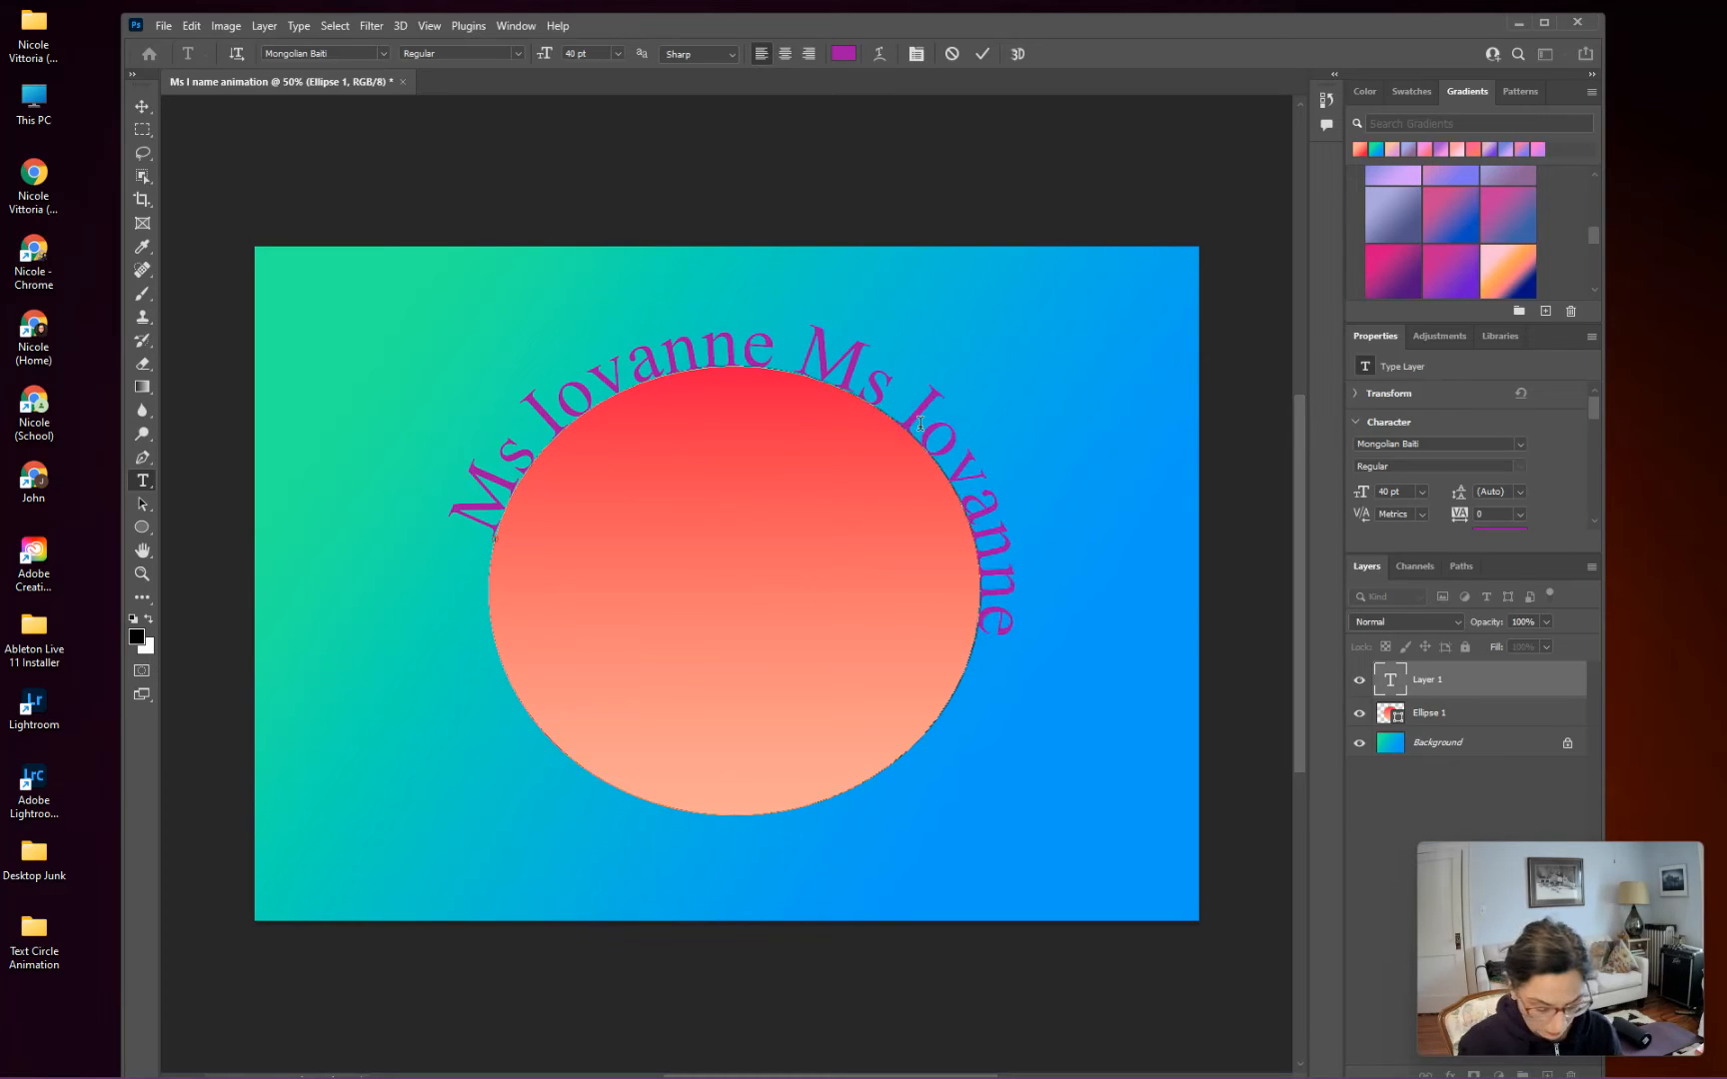
pyautogui.write('.')
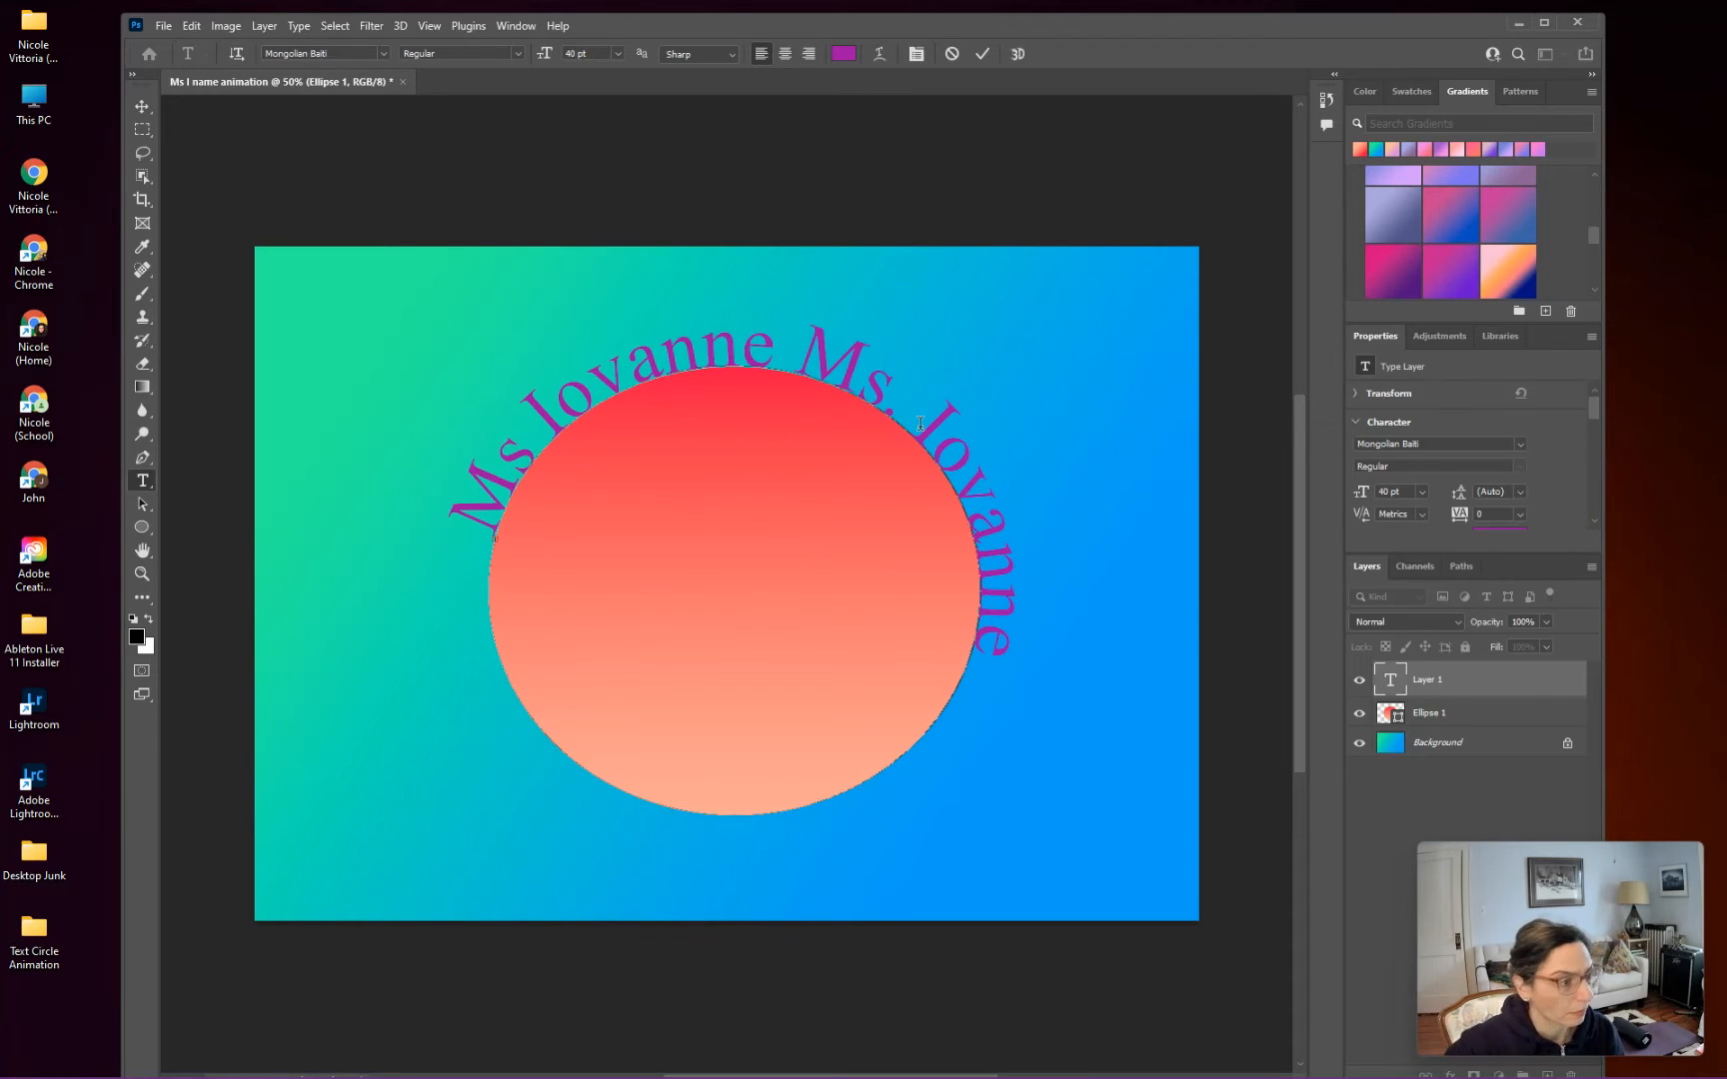
pyautogui.click(540, 450)
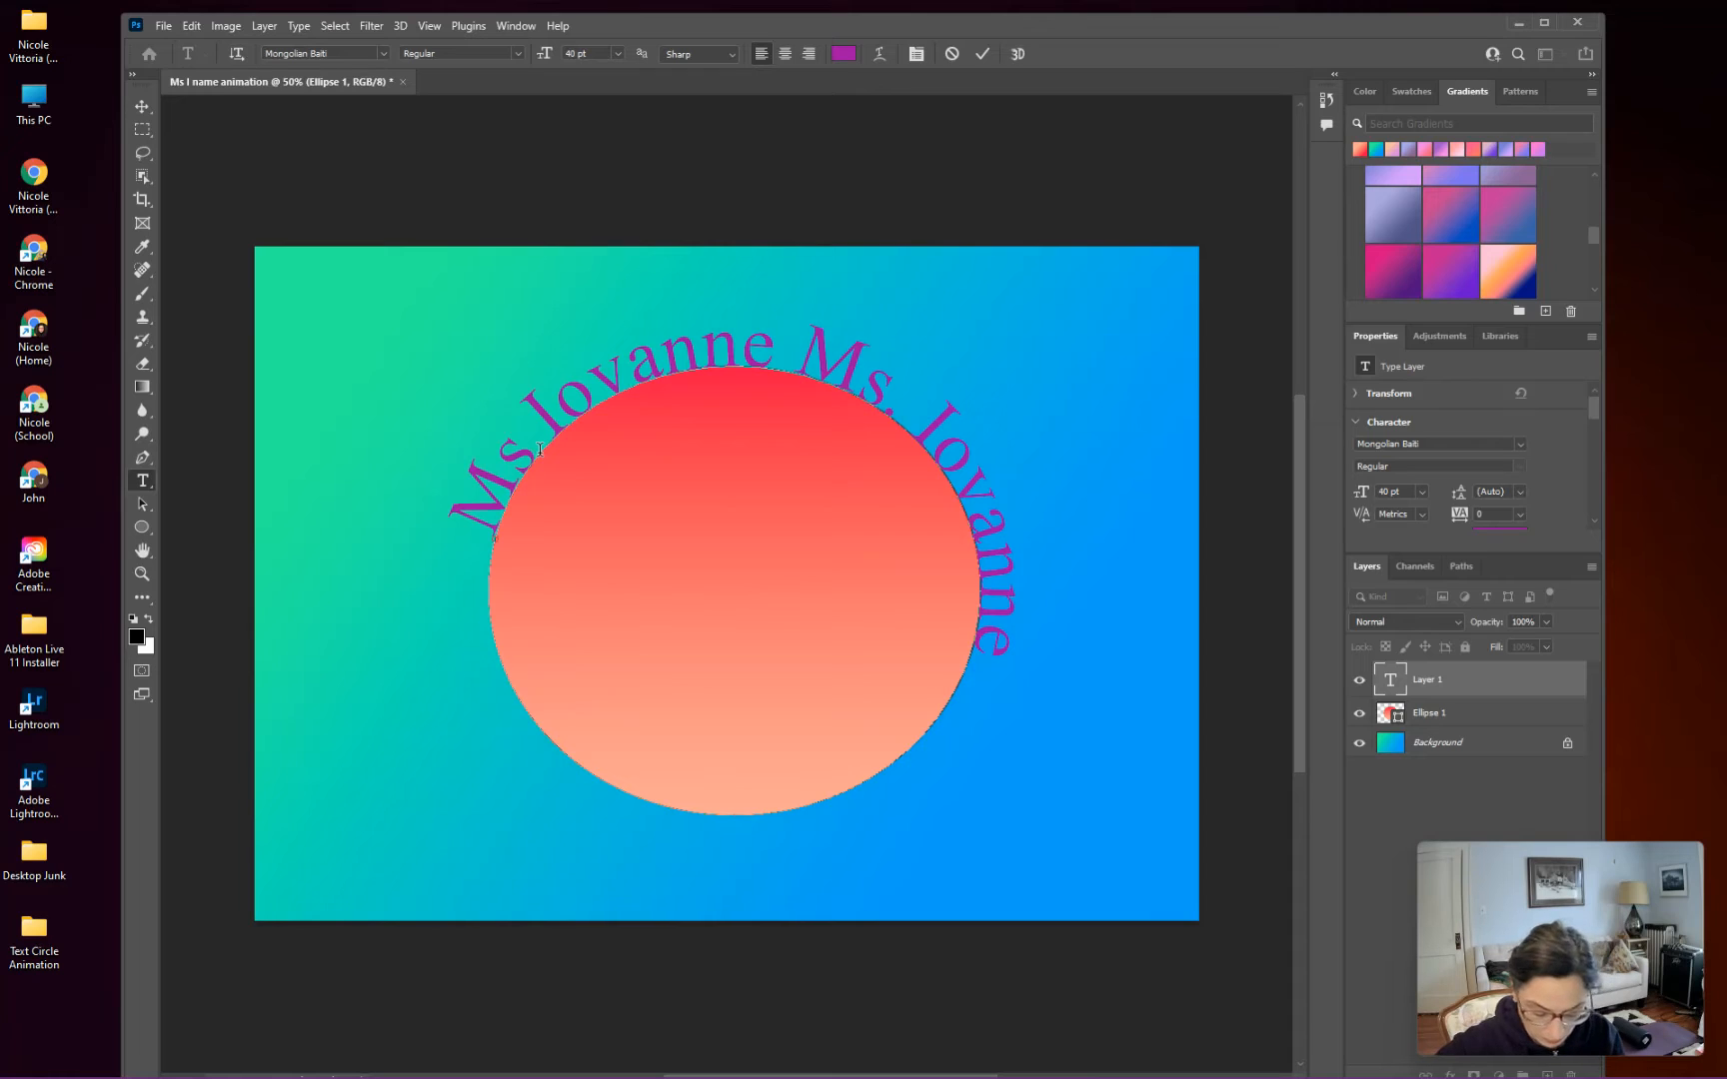
pyautogui.write('.')
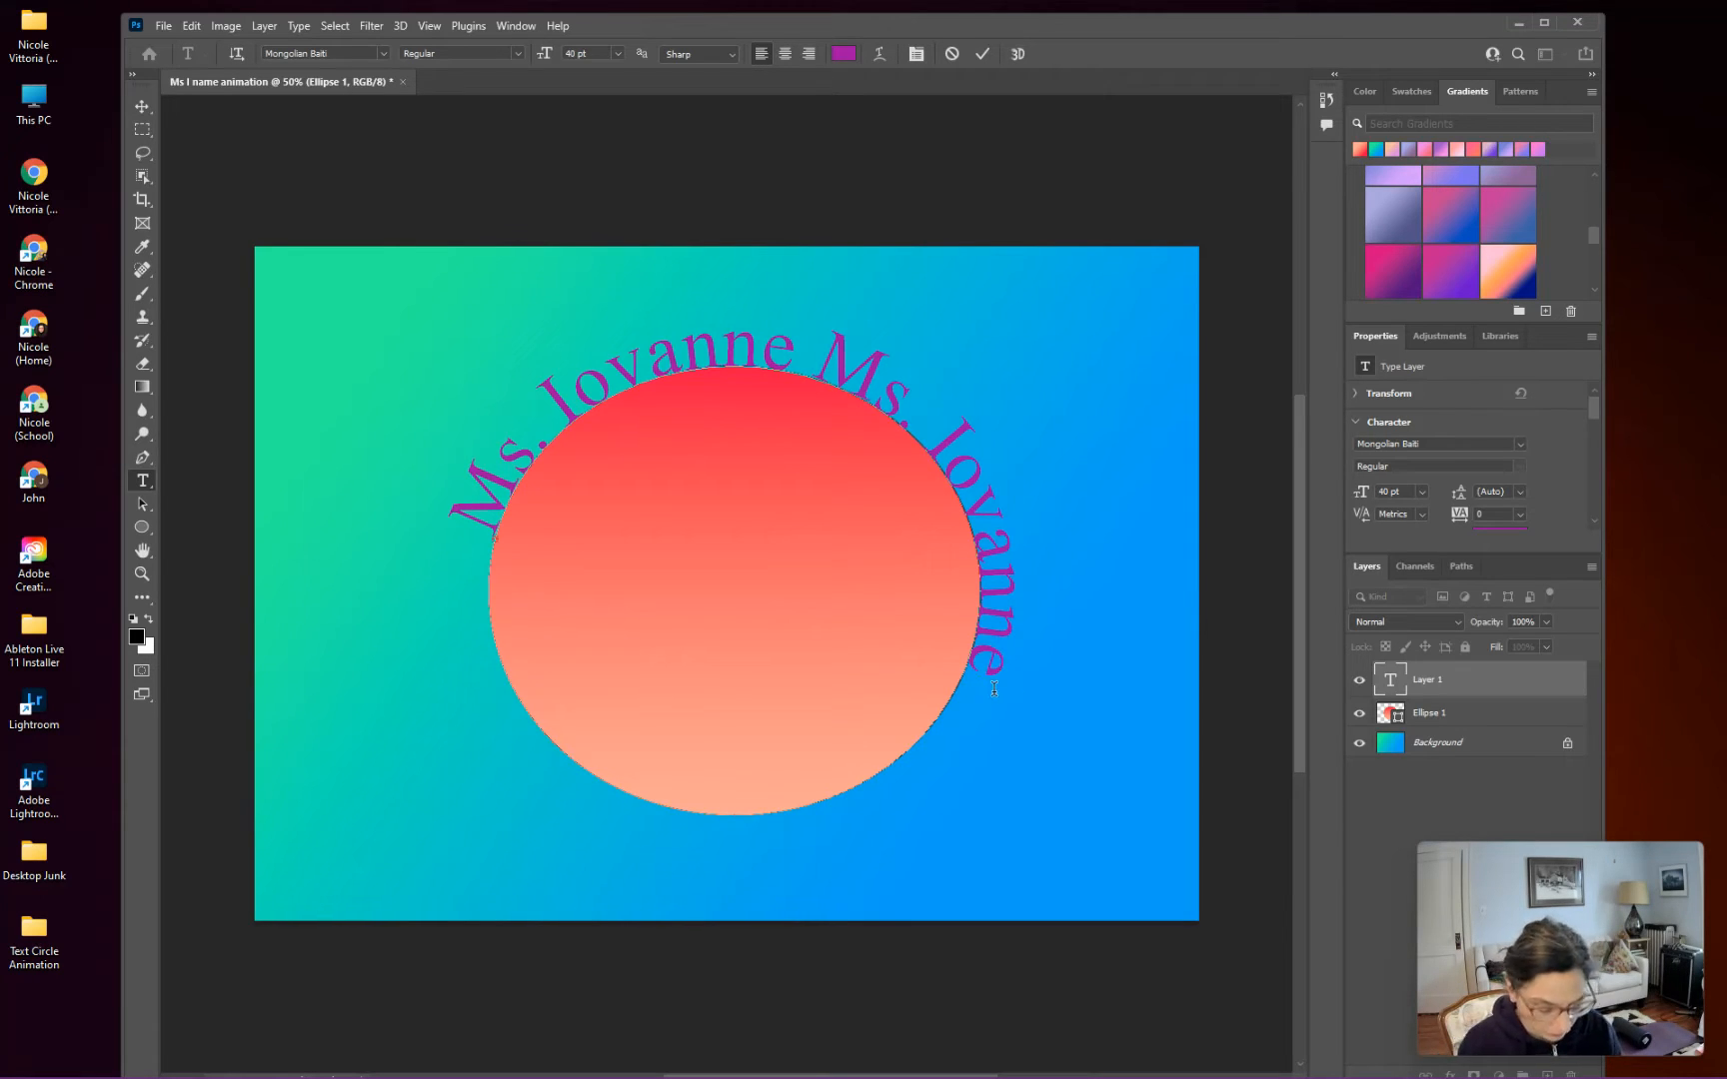
pyautogui.write('Ms. Iovanne Ms. Iovanne')
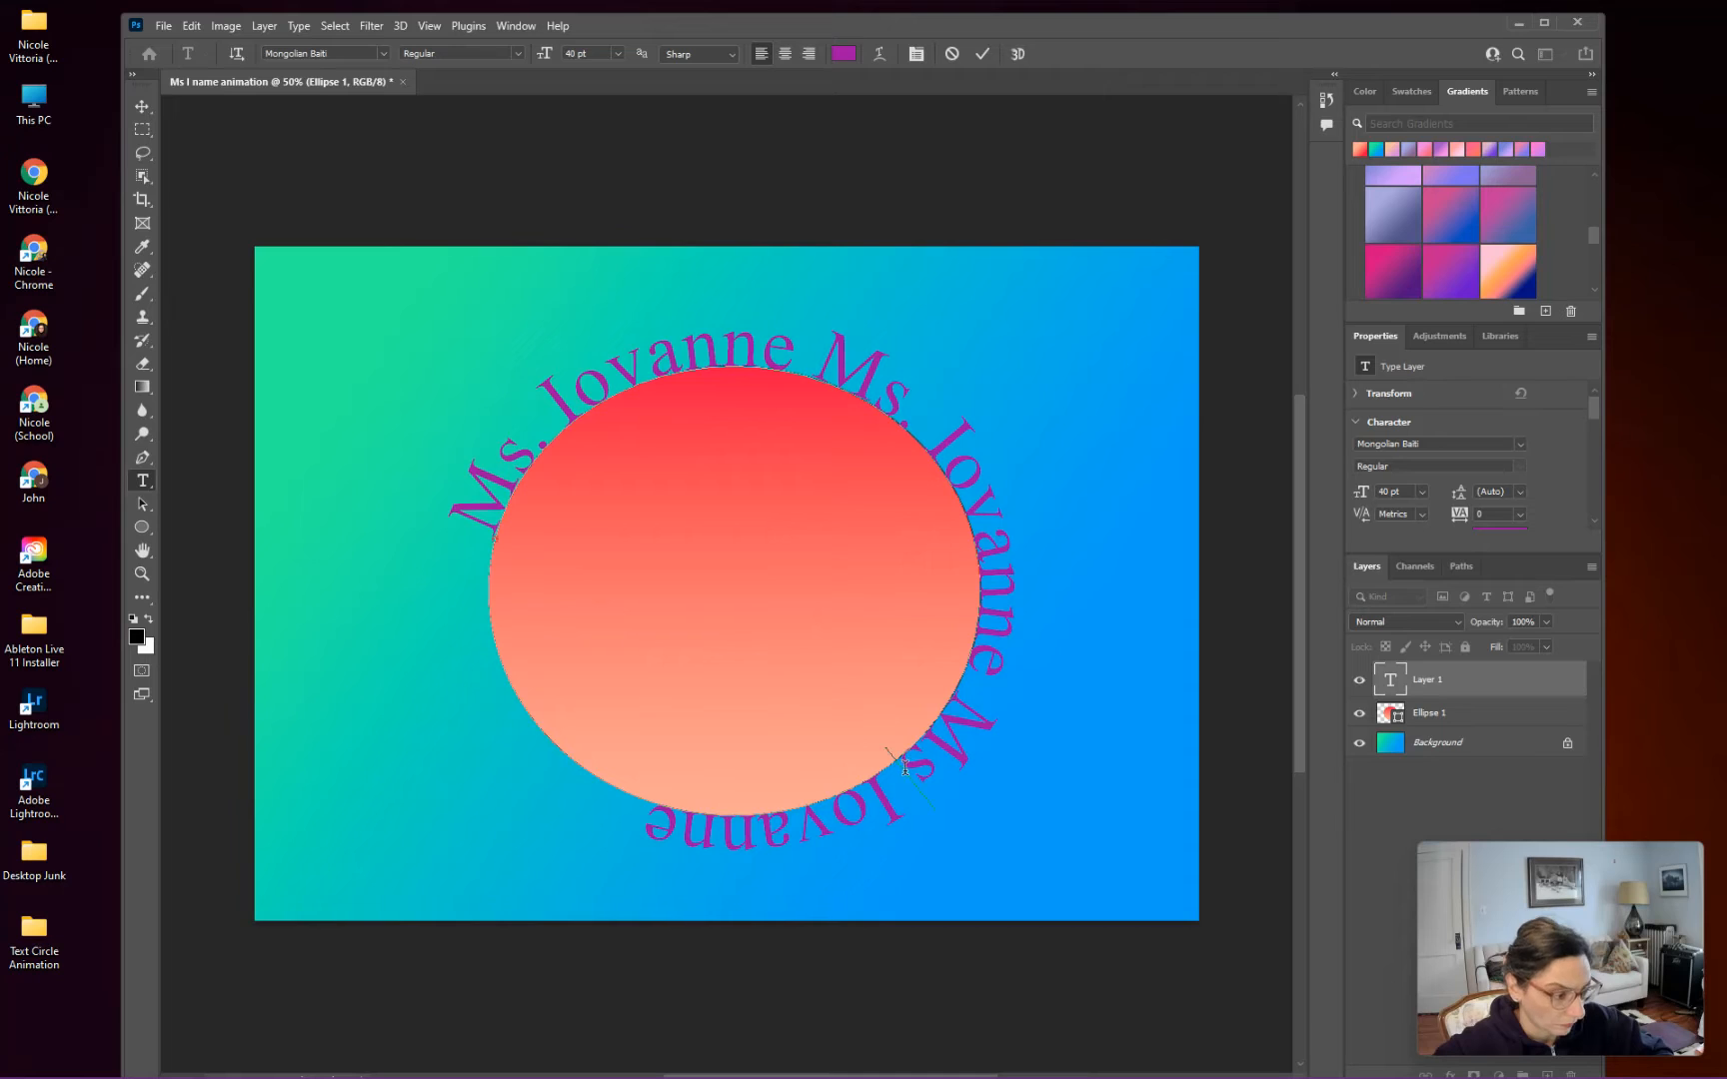
pyautogui.write('.')
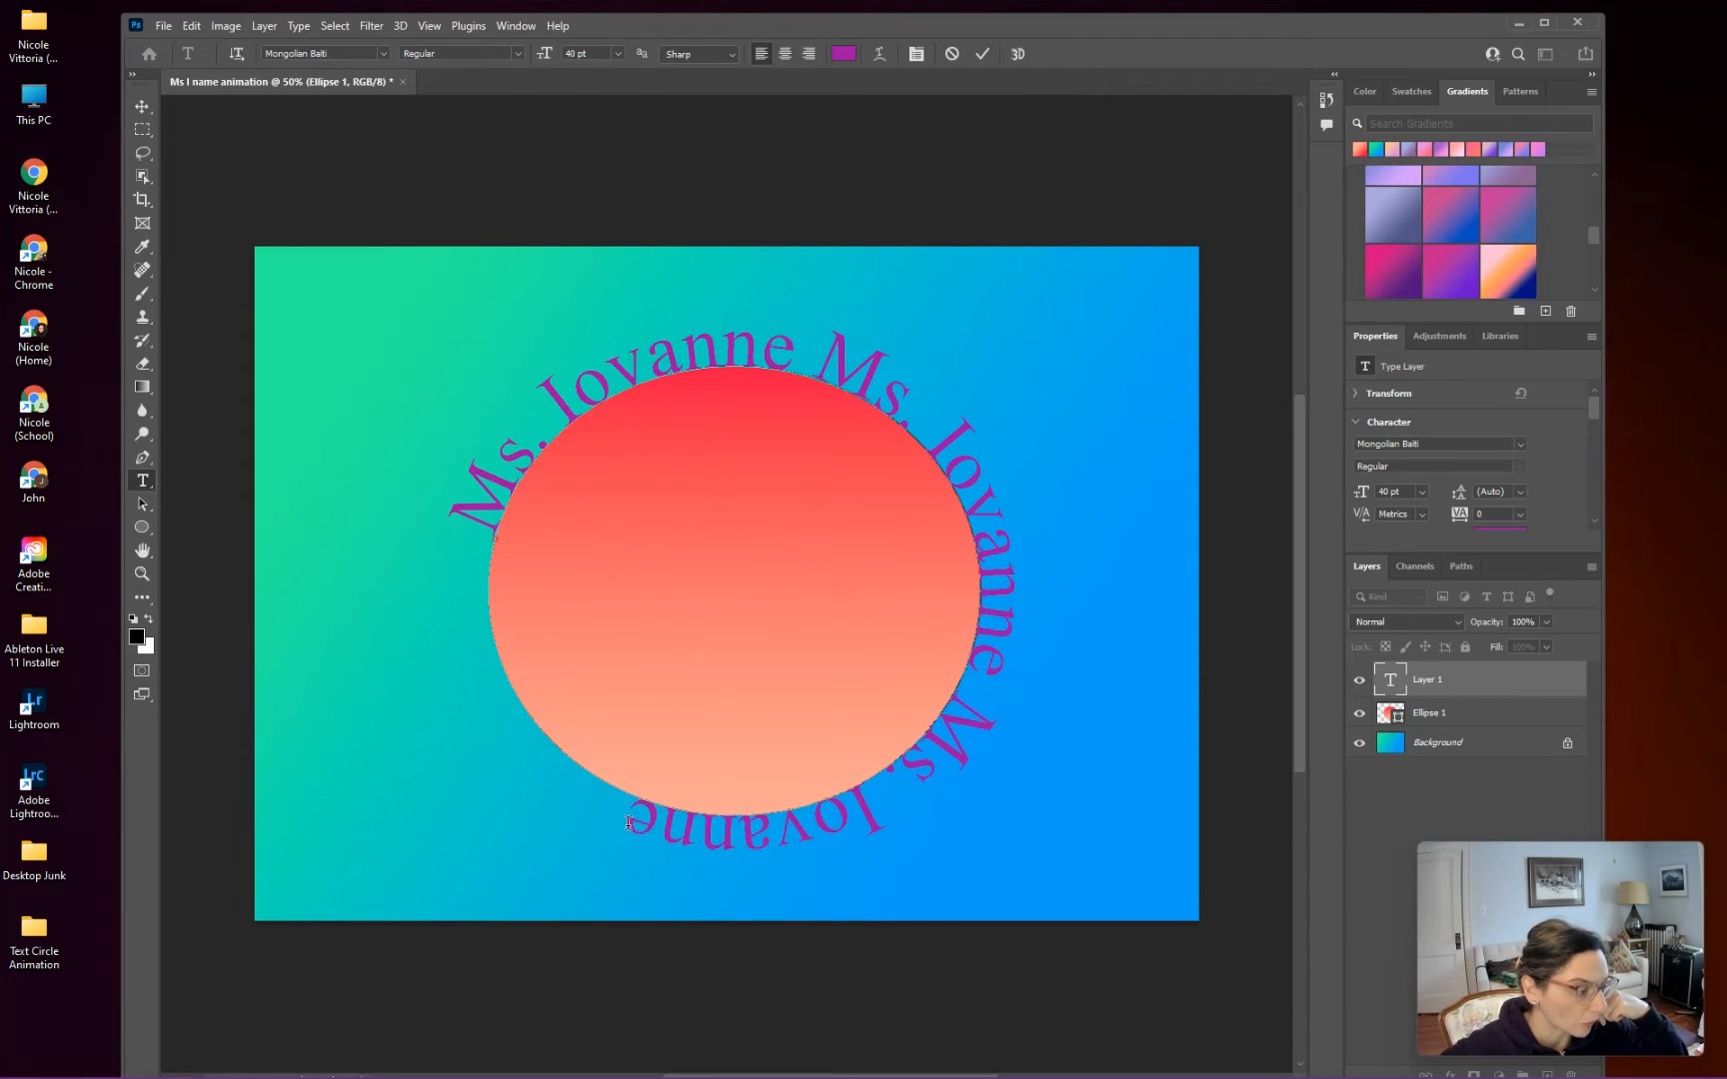
# Step: Set all the circular text to the Segoe Print font at 42 pt and commit the type layer
pyautogui.moveTo(629, 821); pyautogui.dragTo(450, 524)
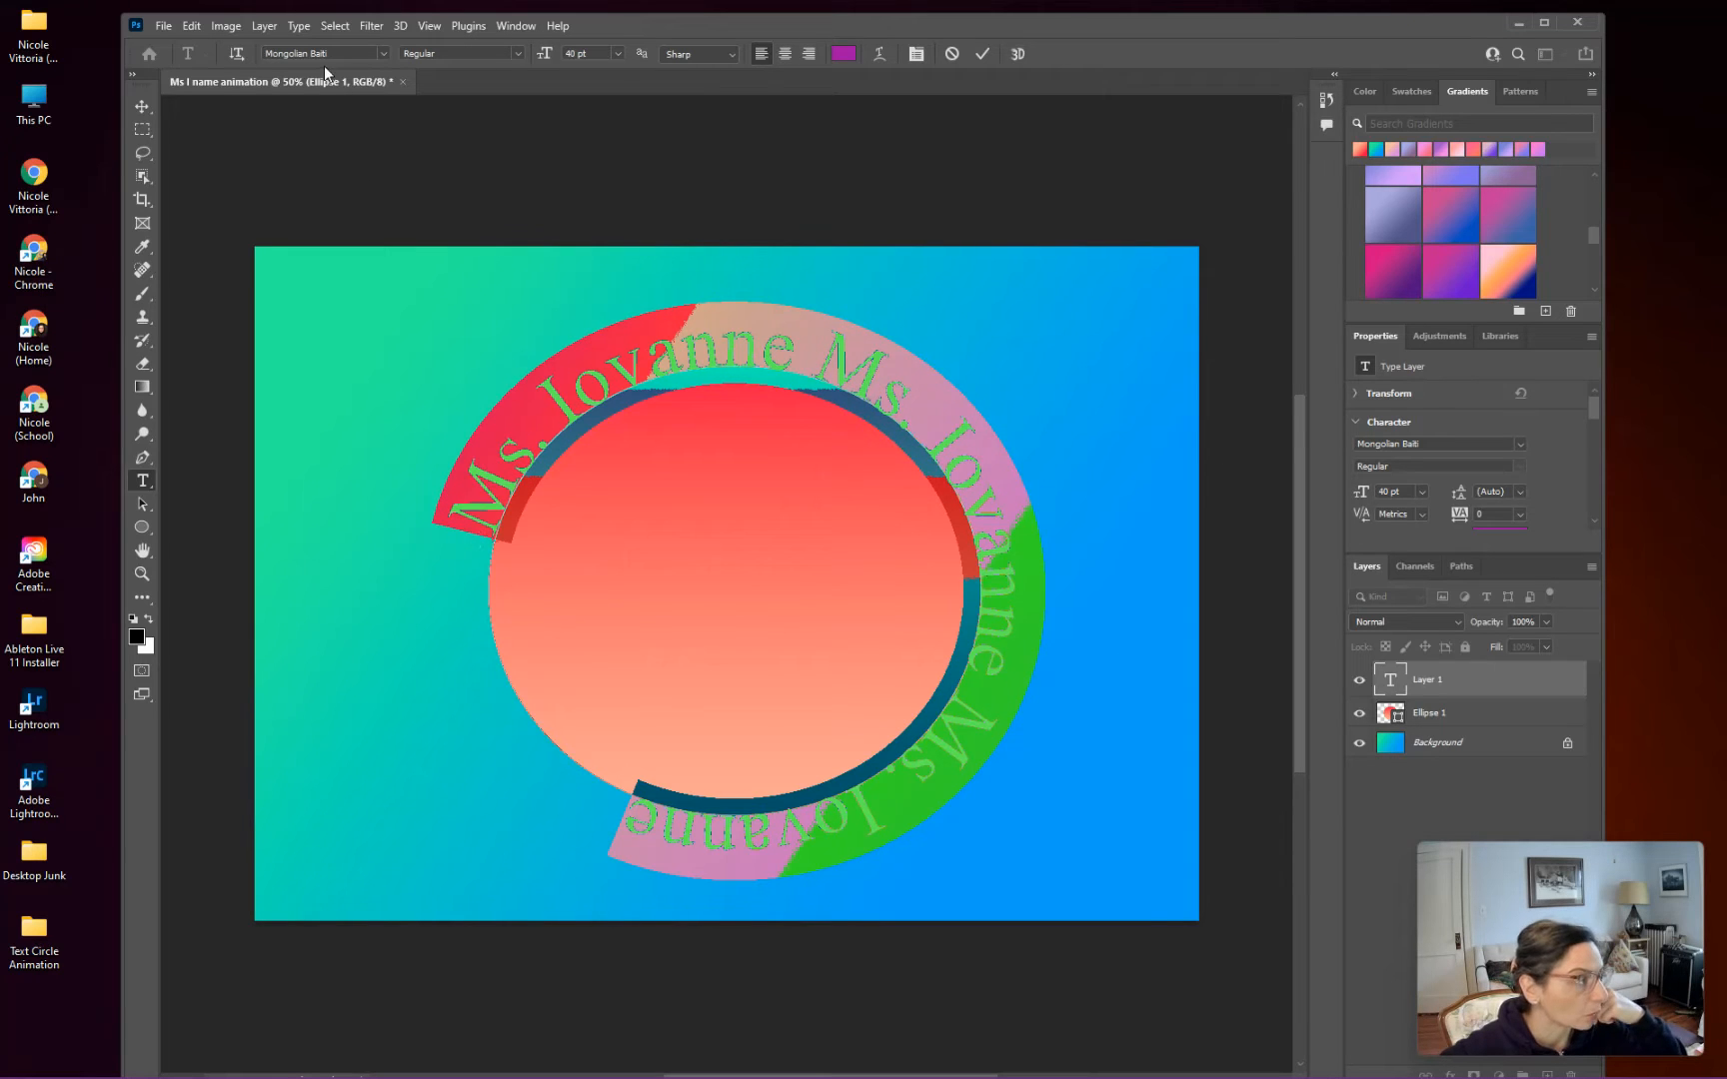
pyautogui.click(383, 53)
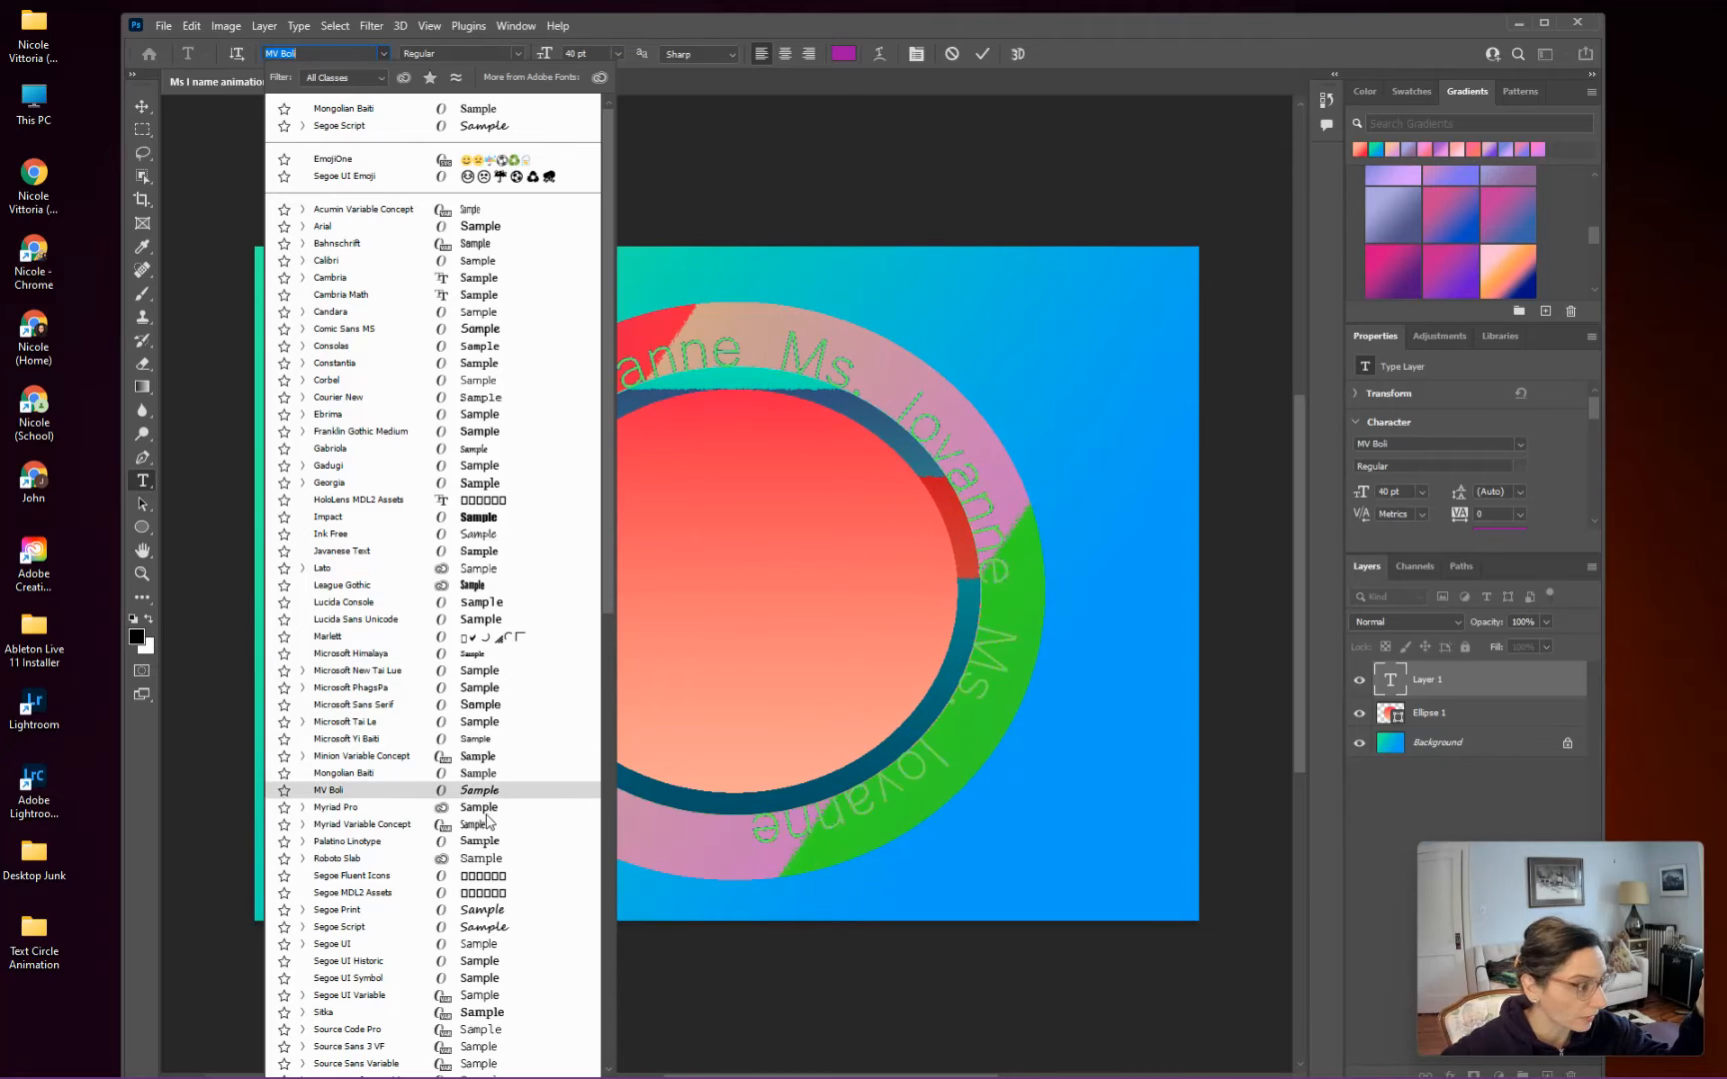
pyautogui.click(502, 911)
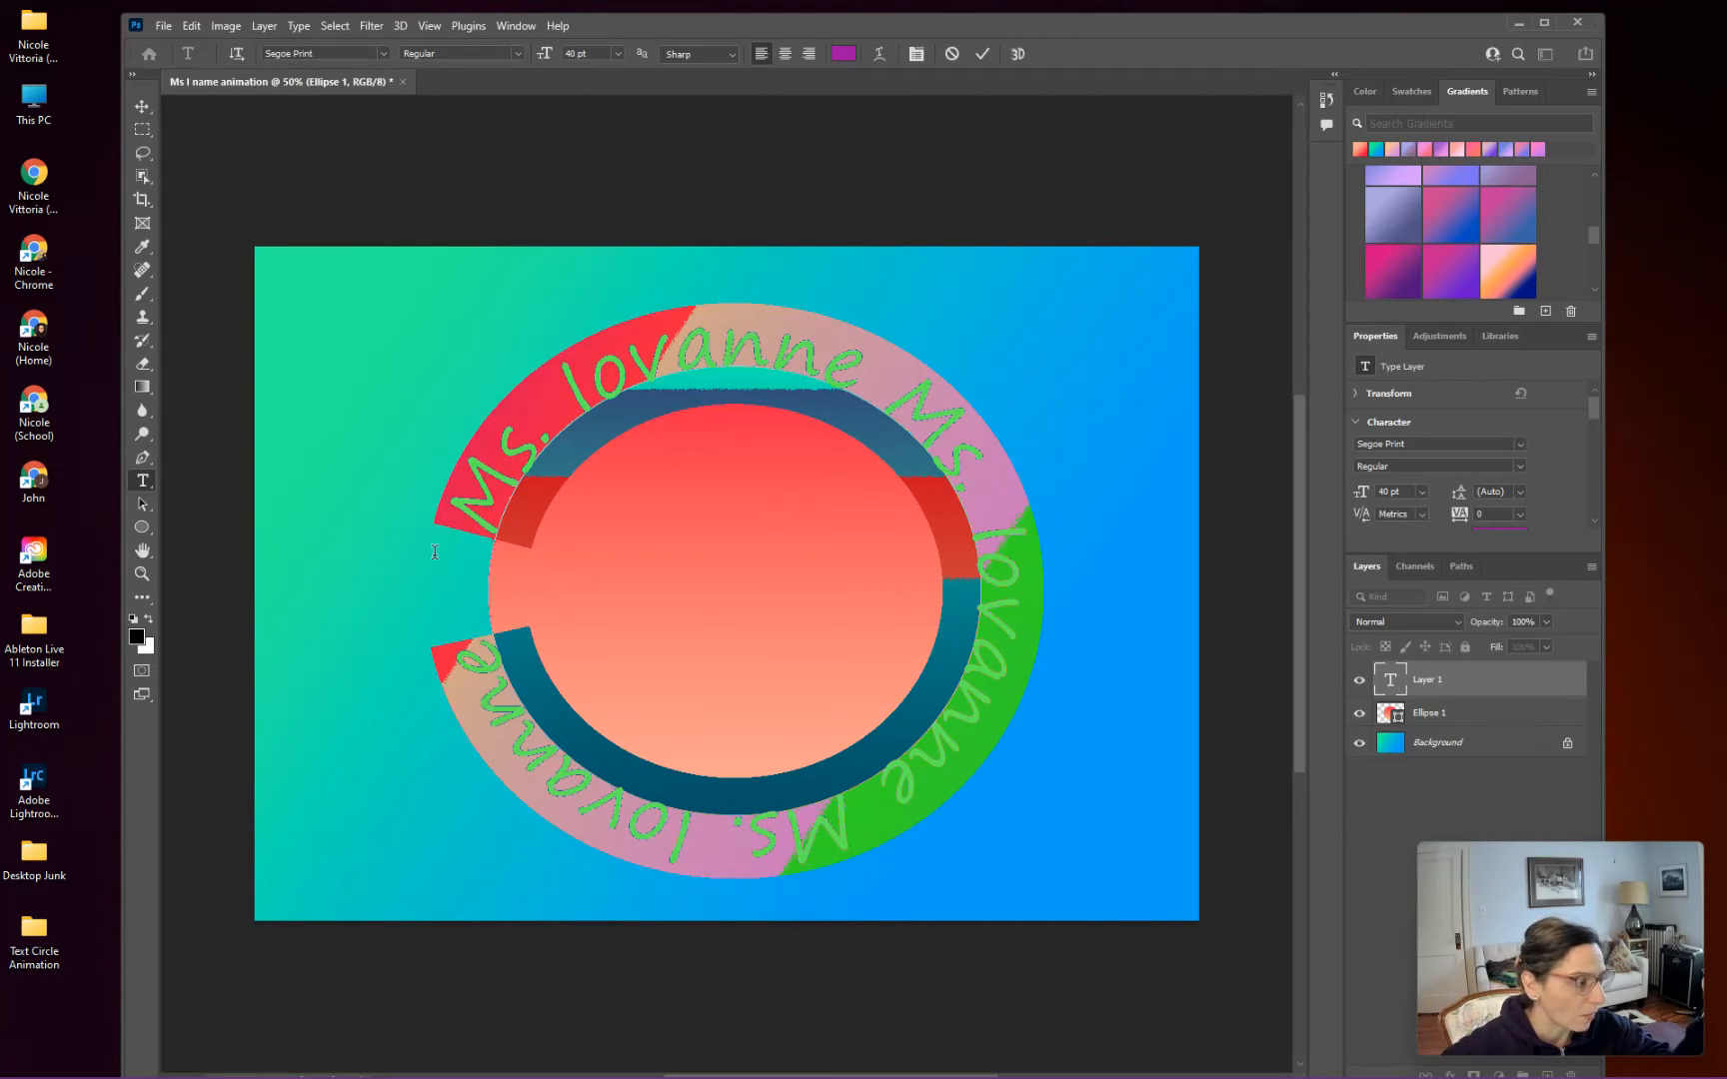
pyautogui.doubleClick(573, 53)
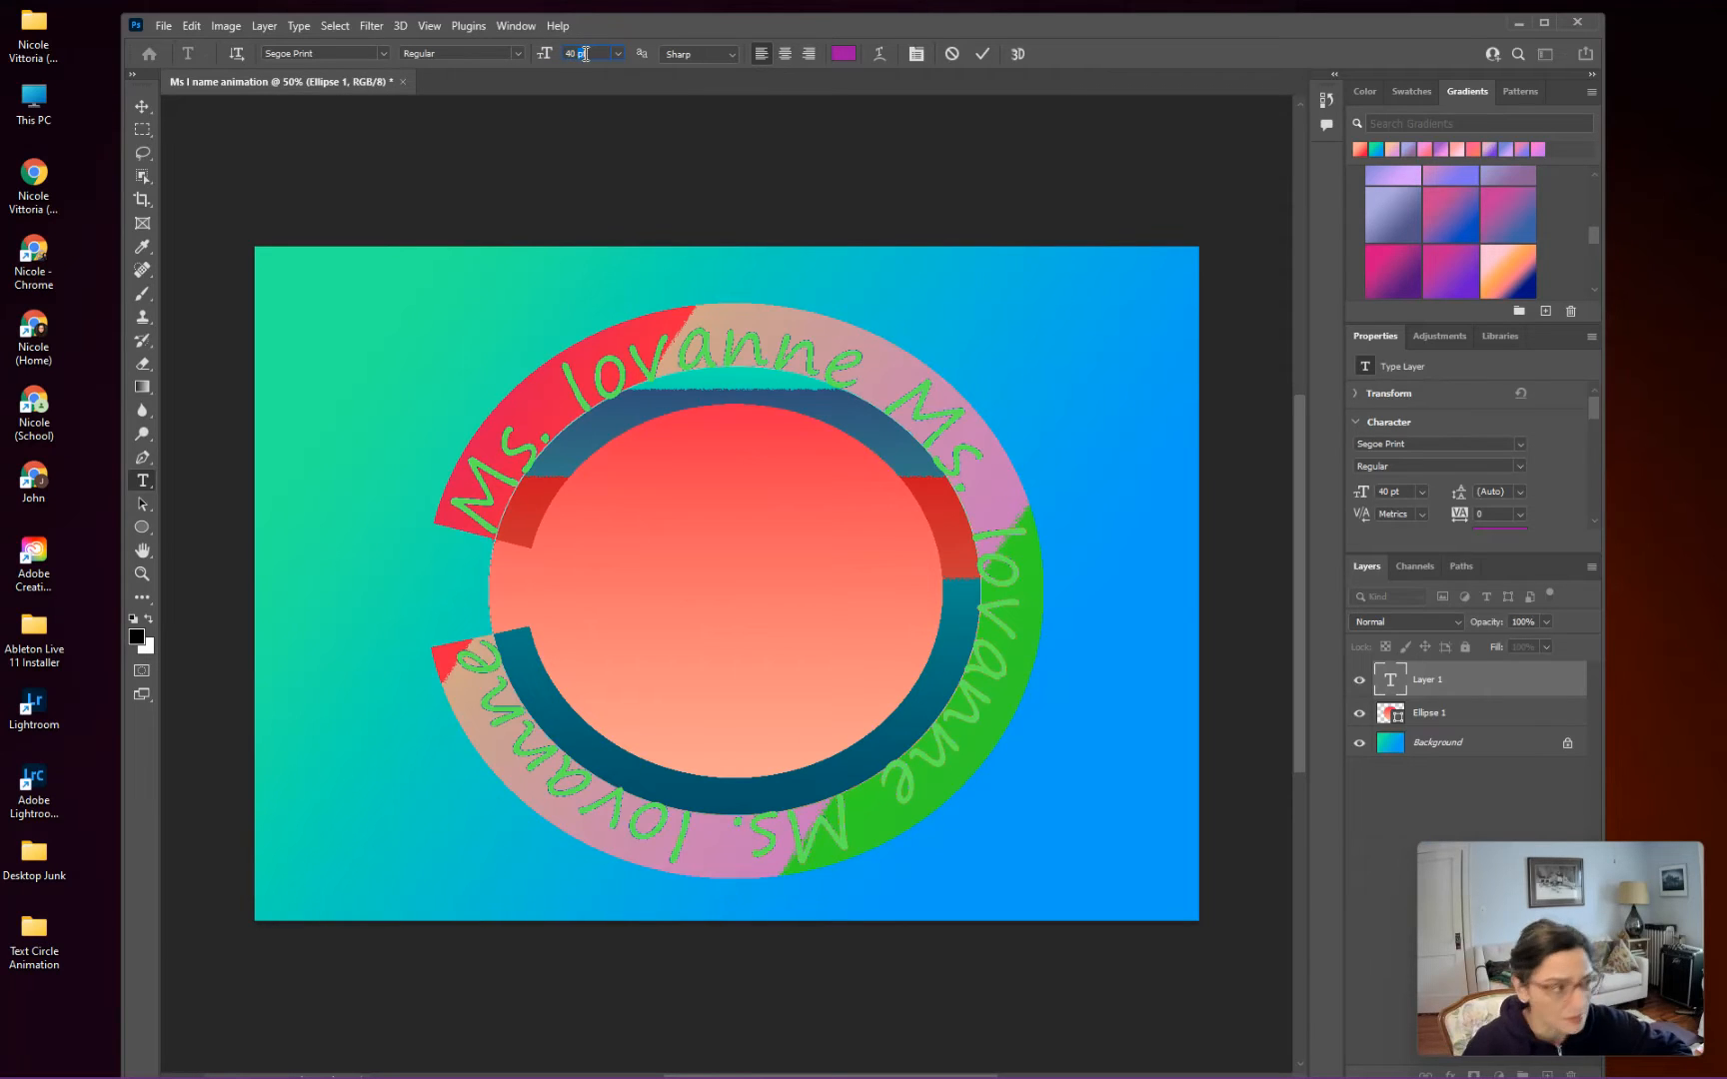
pyautogui.write('42')
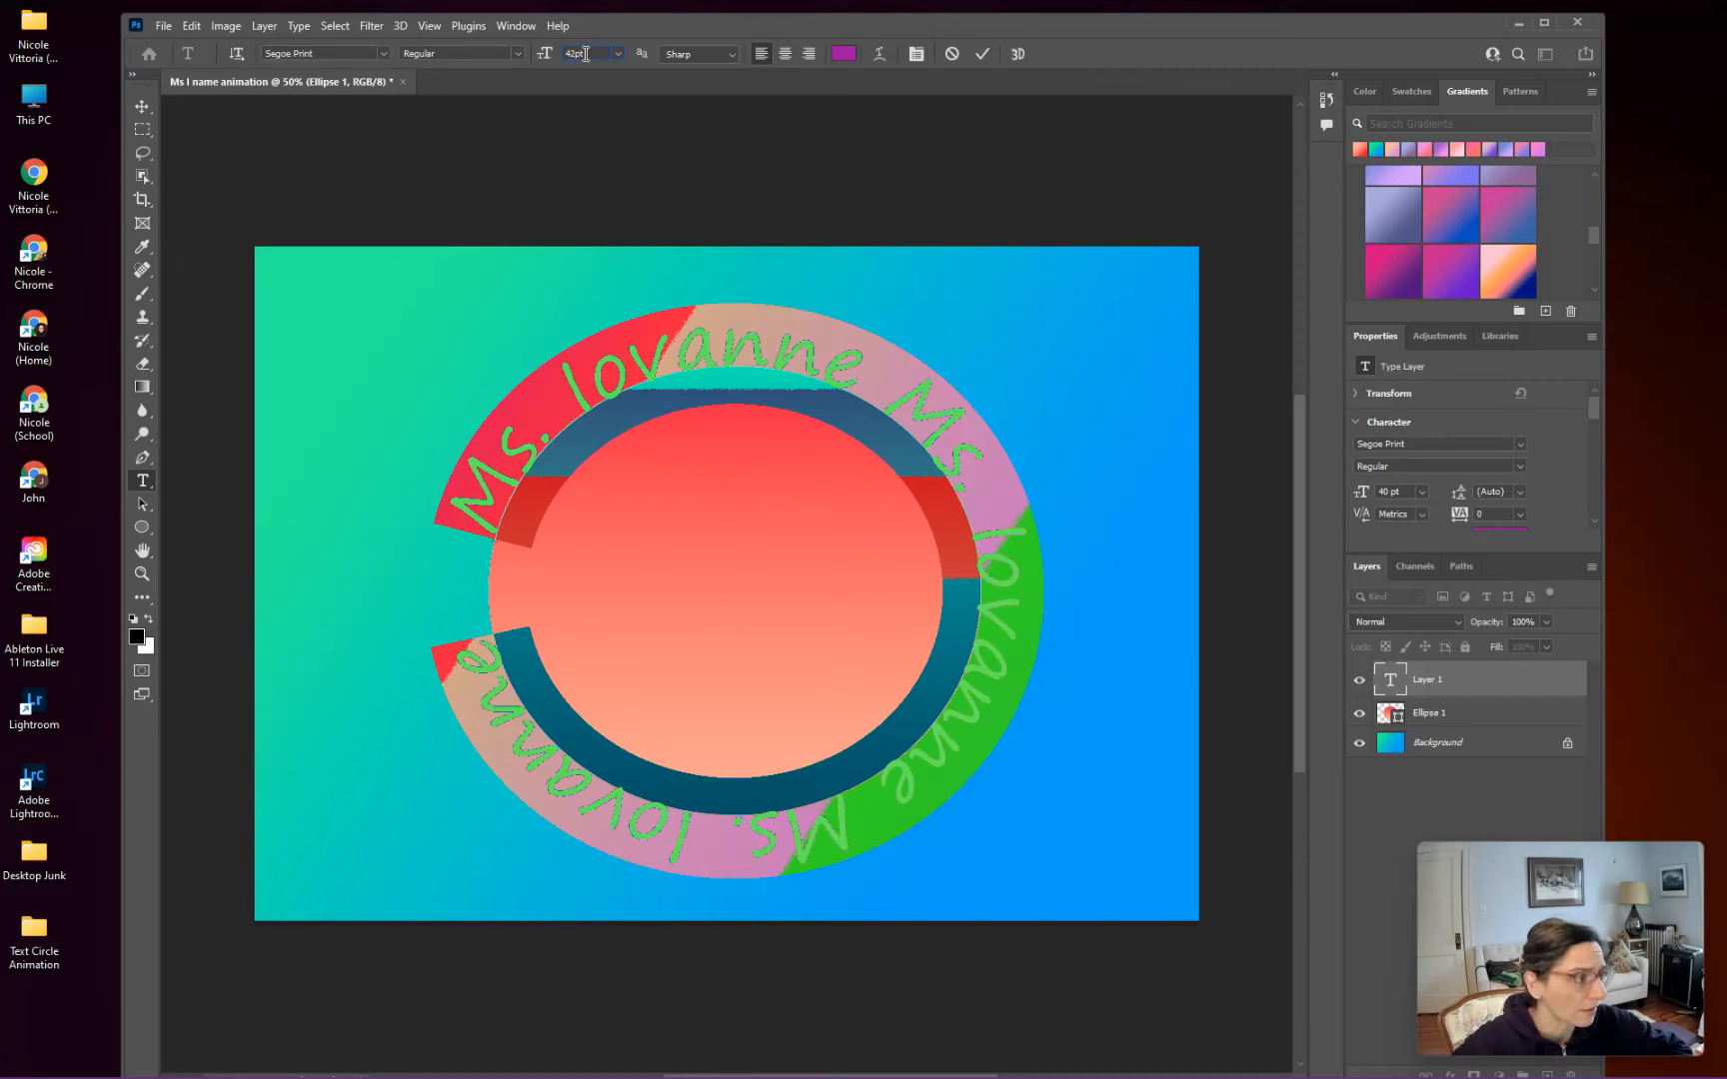
pyautogui.press('Return')
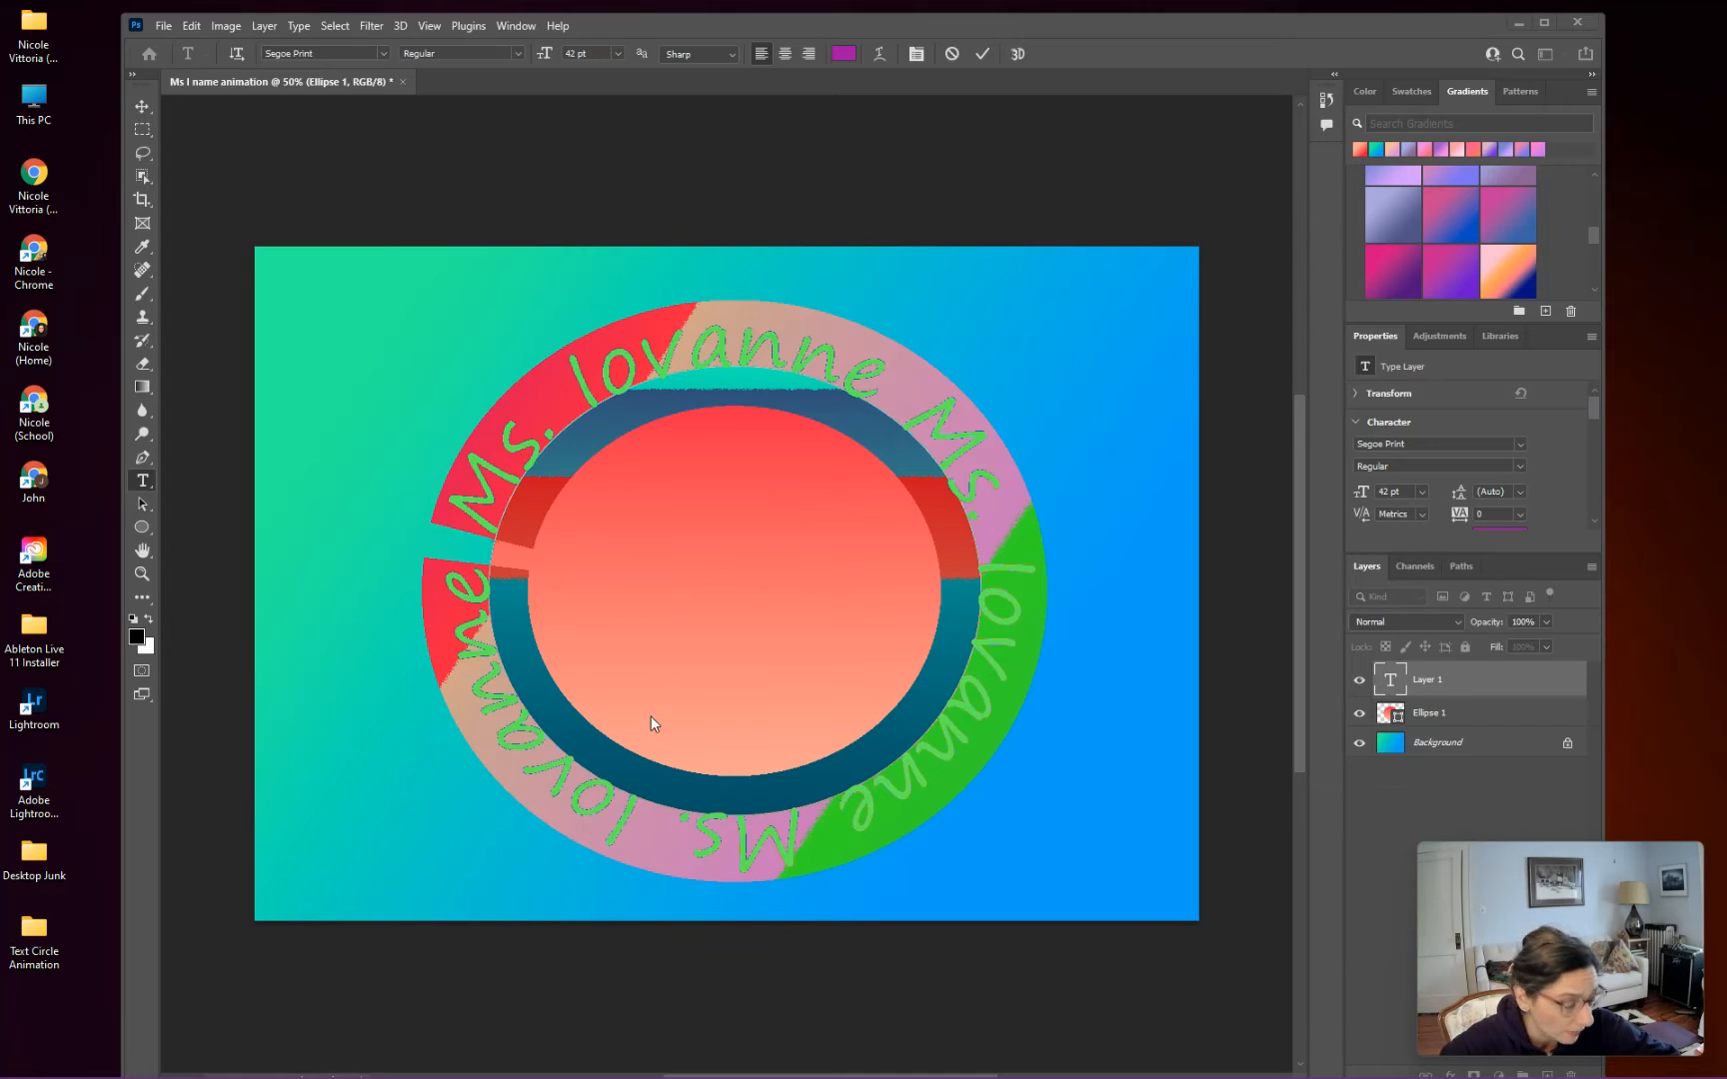
pyautogui.click(146, 108)
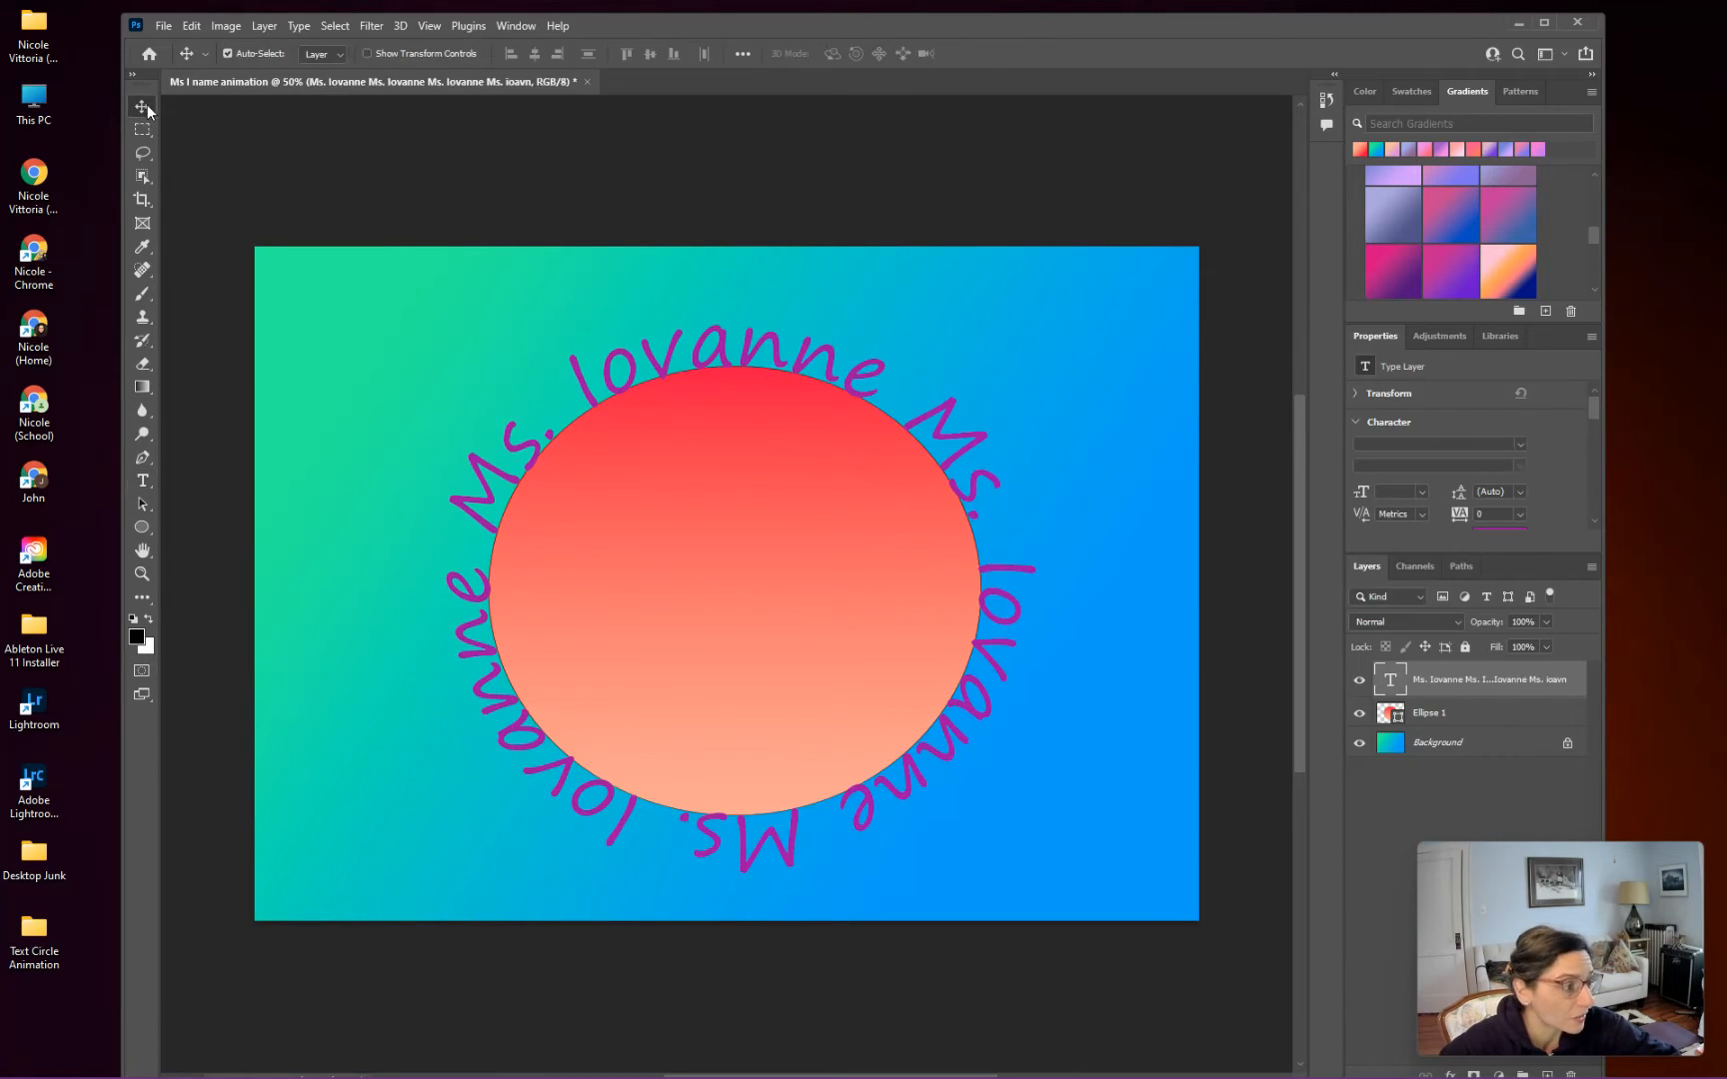
# Step: Hide and show the Ellipse 1 layer to check the ring of text without the circle
pyautogui.click(1359, 715)
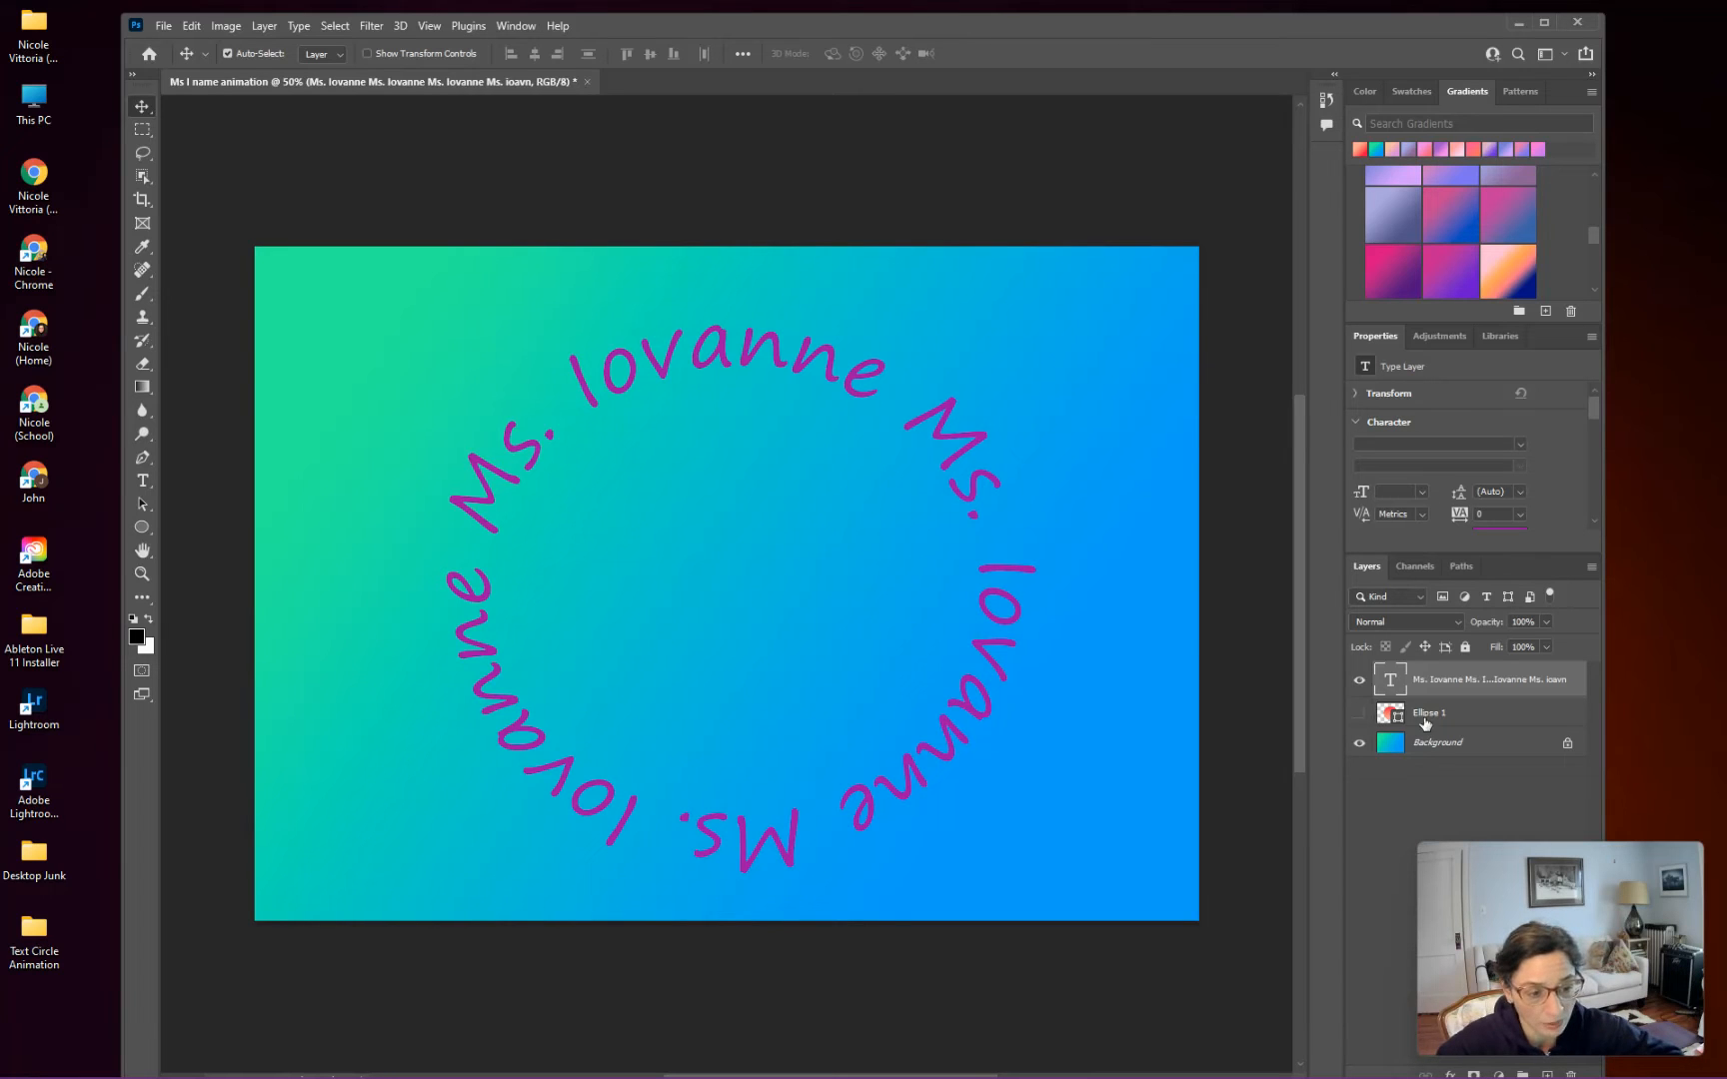
pyautogui.click(1359, 713)
pyautogui.click(1360, 713)
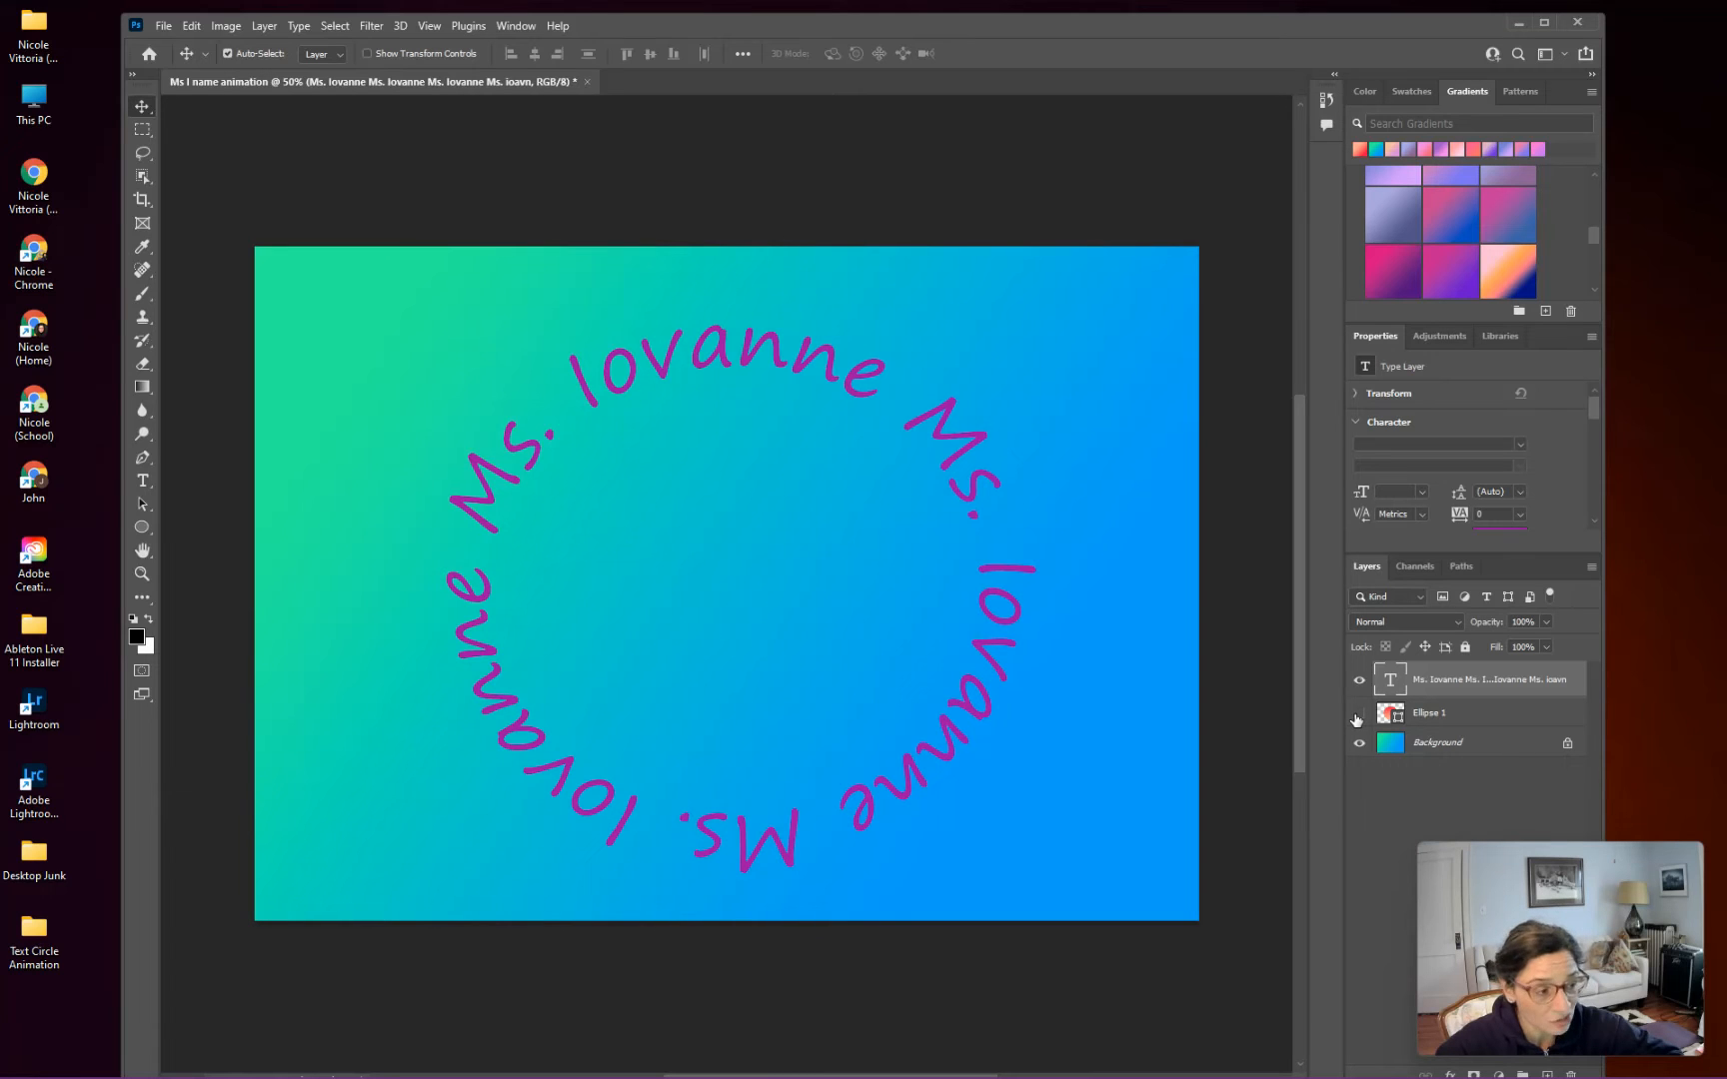
pyautogui.click(1358, 713)
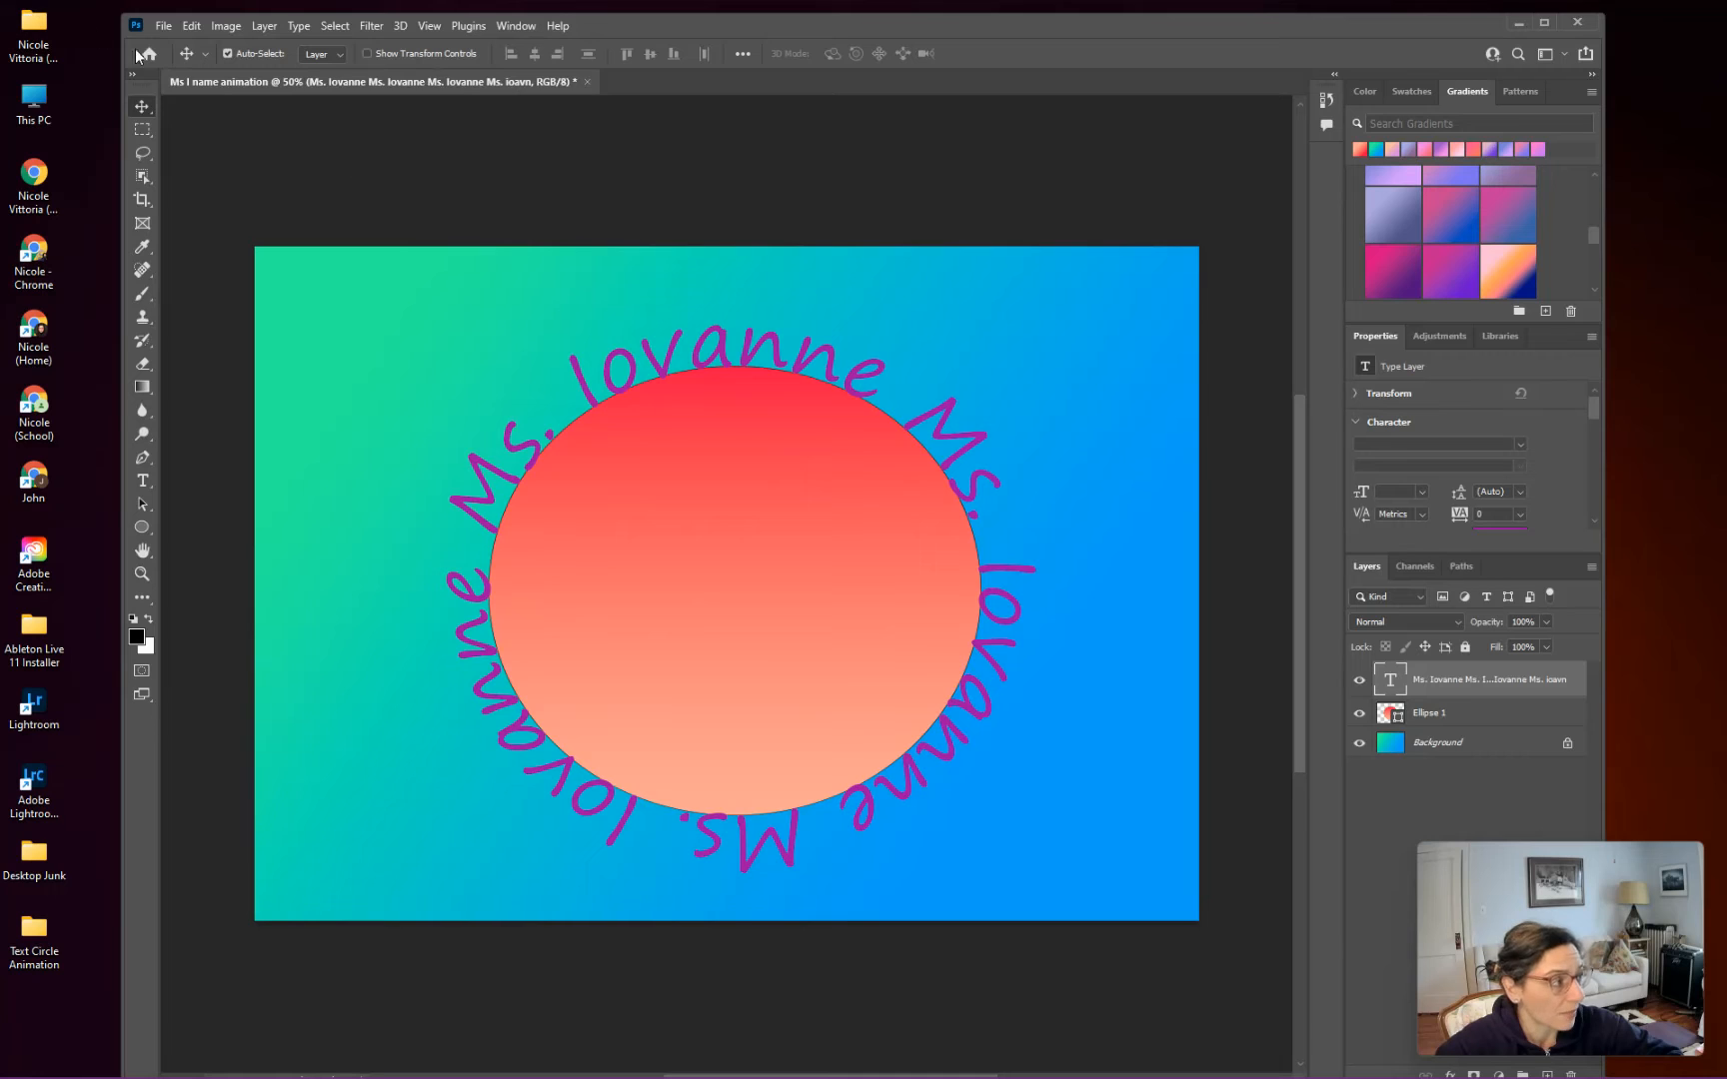
# Step: Start saving a copy of the document and create a new Desktop folder named "Type animation" for it
pyautogui.click(163, 26)
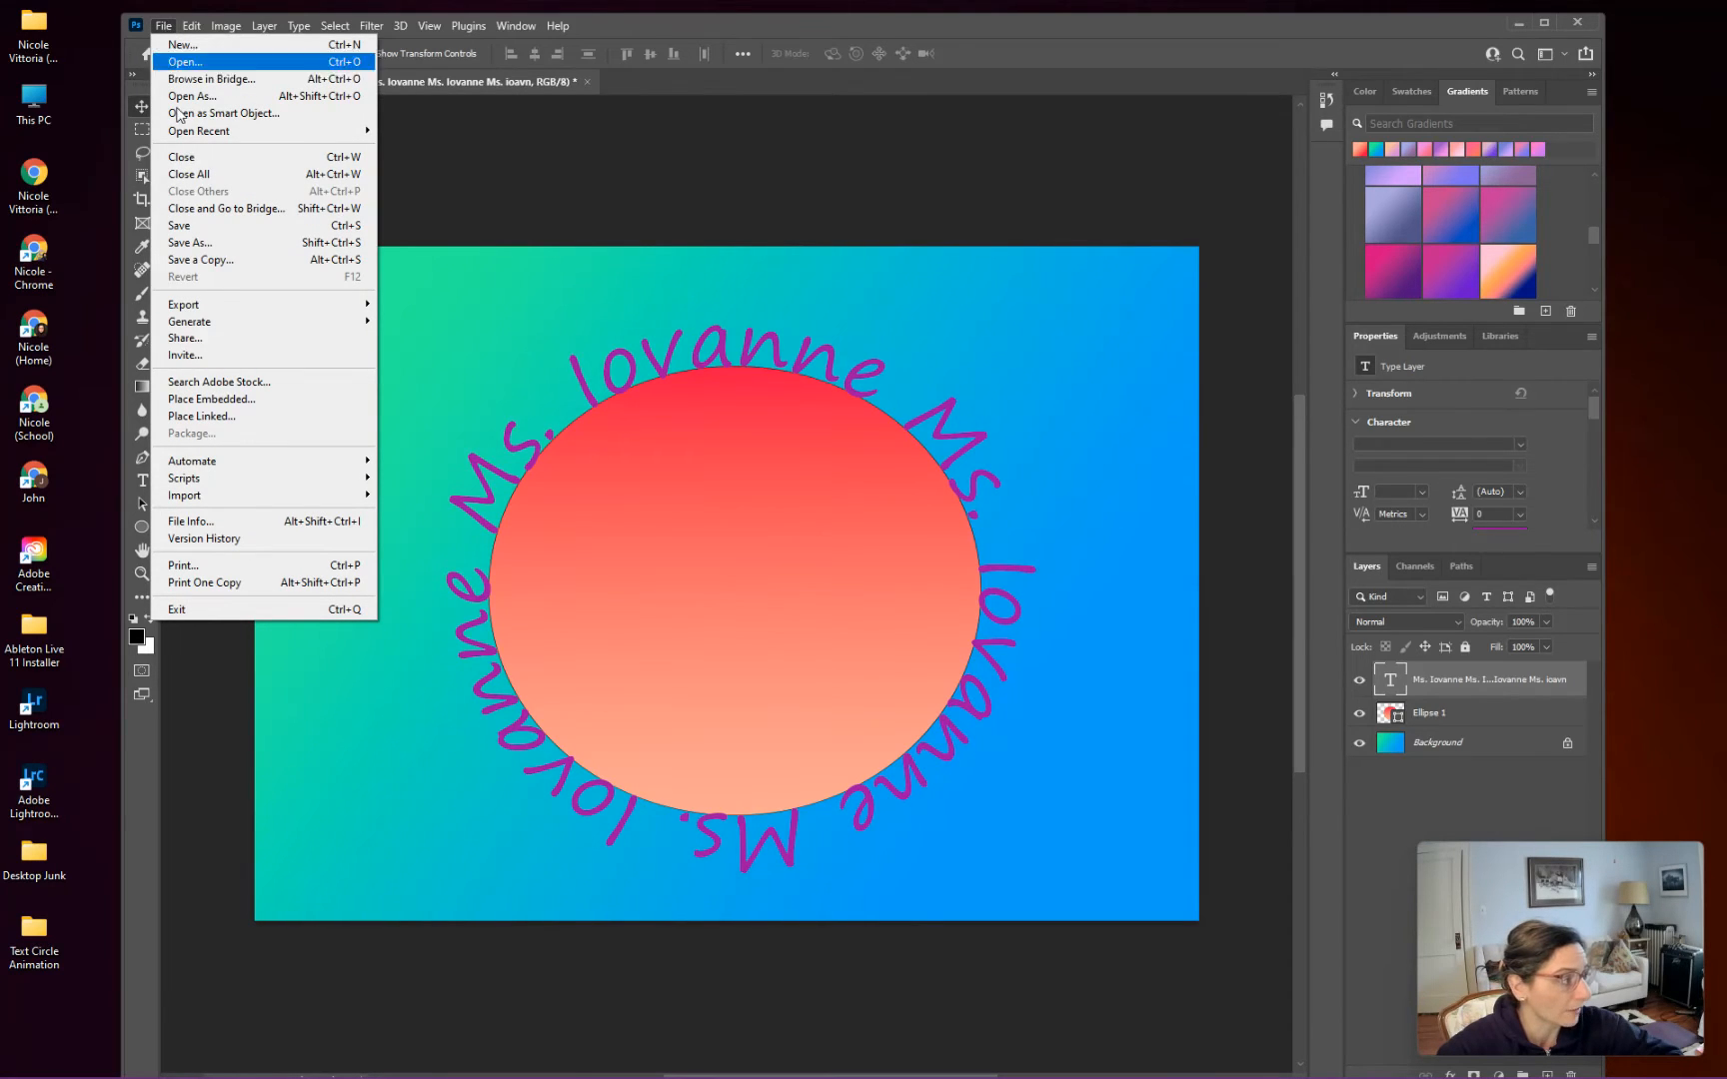
pyautogui.click(235, 243)
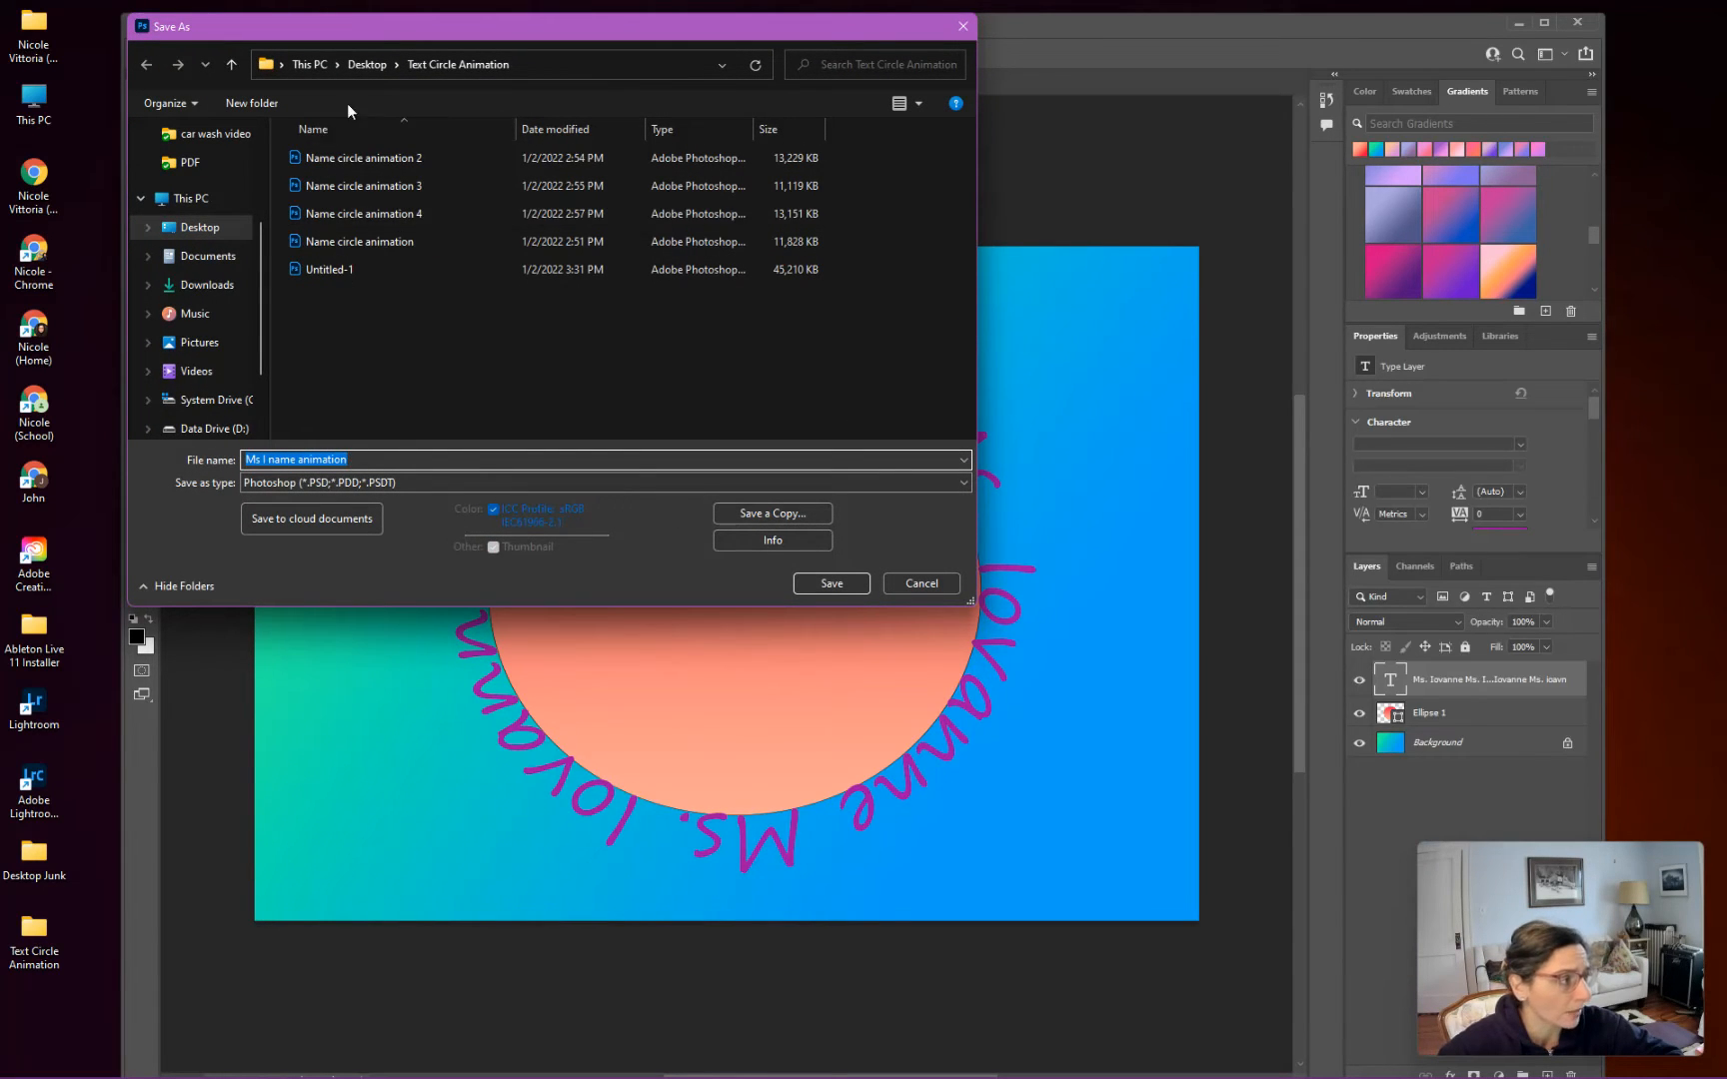
pyautogui.click(374, 63)
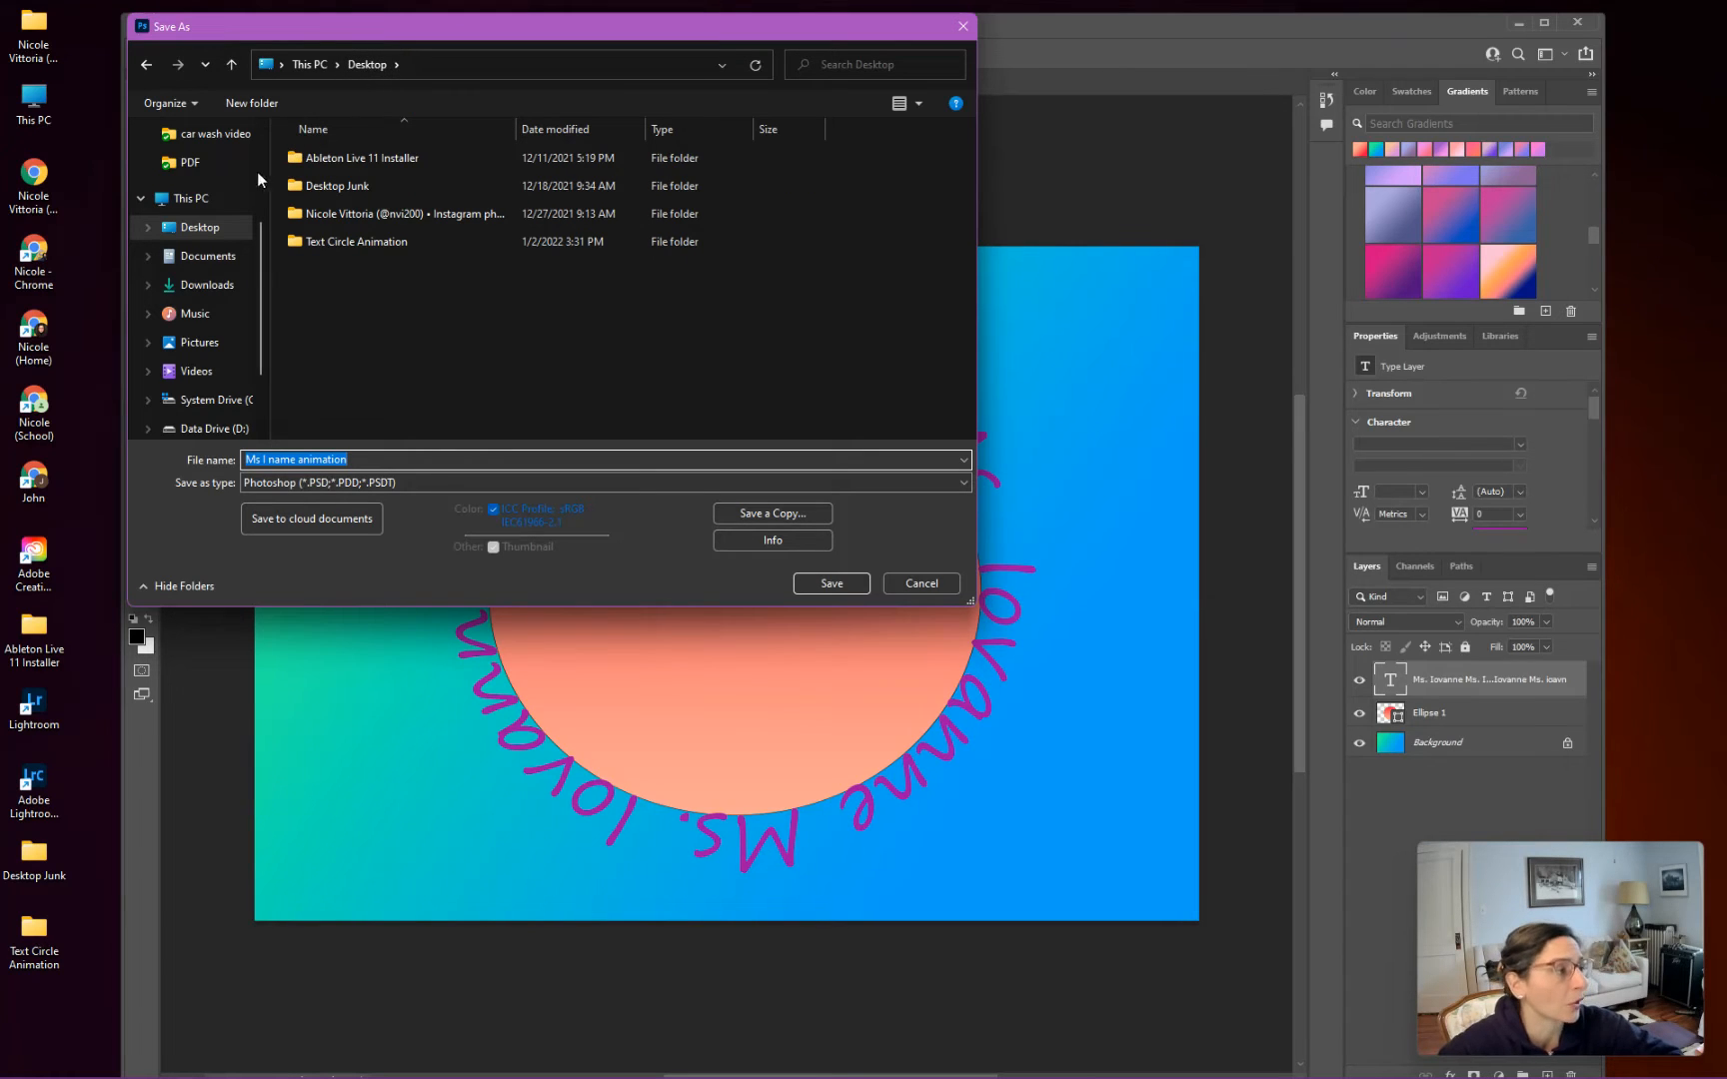
pyautogui.click(257, 104)
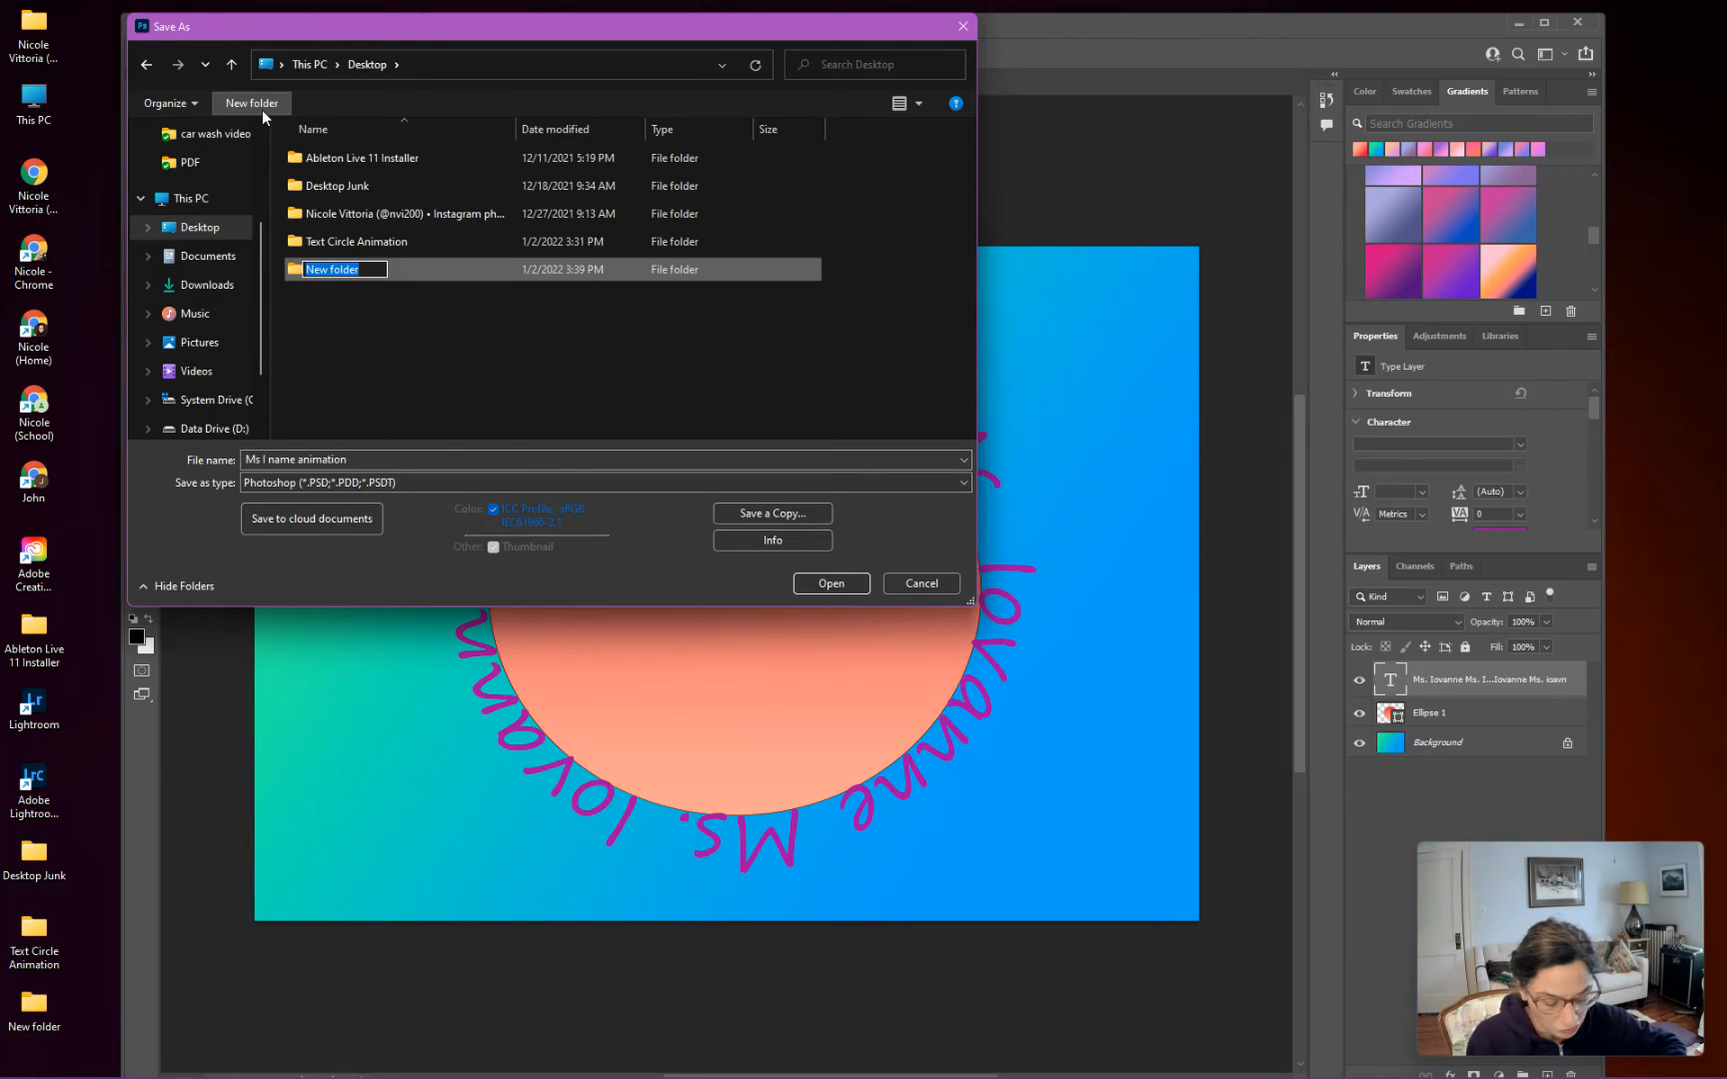
pyautogui.write('Ty')
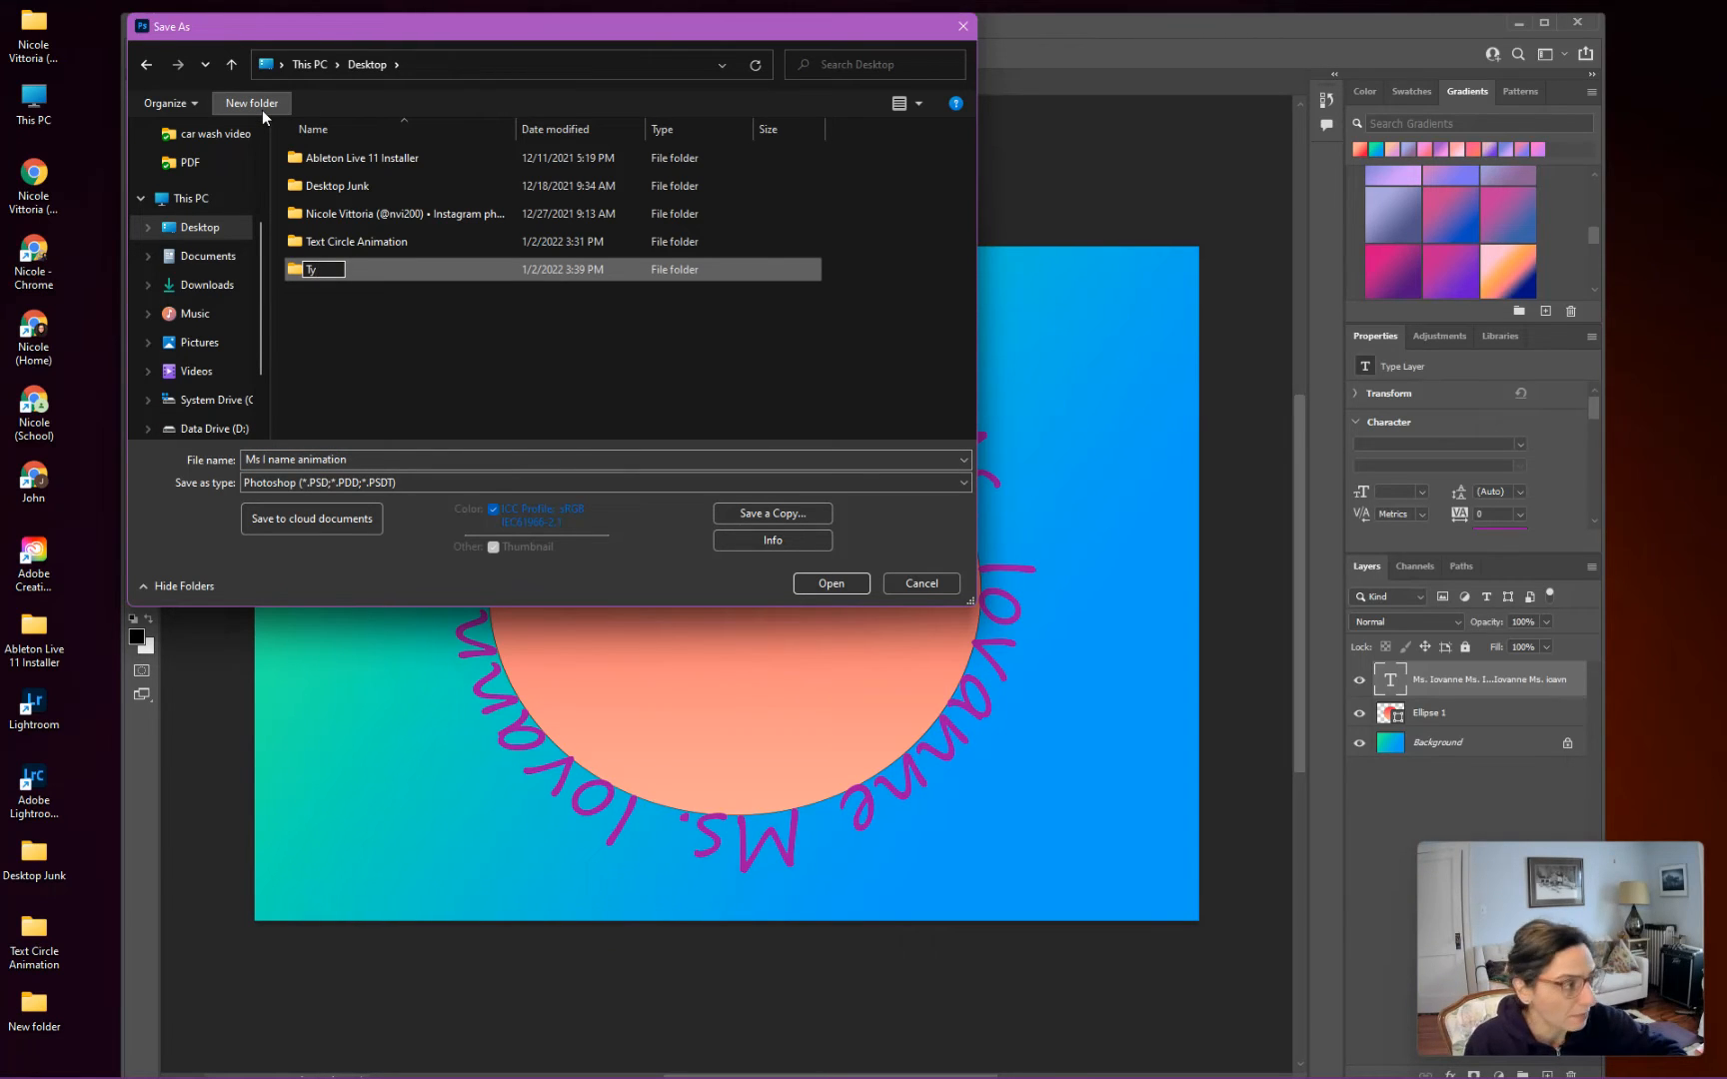
pyautogui.write('pe a')
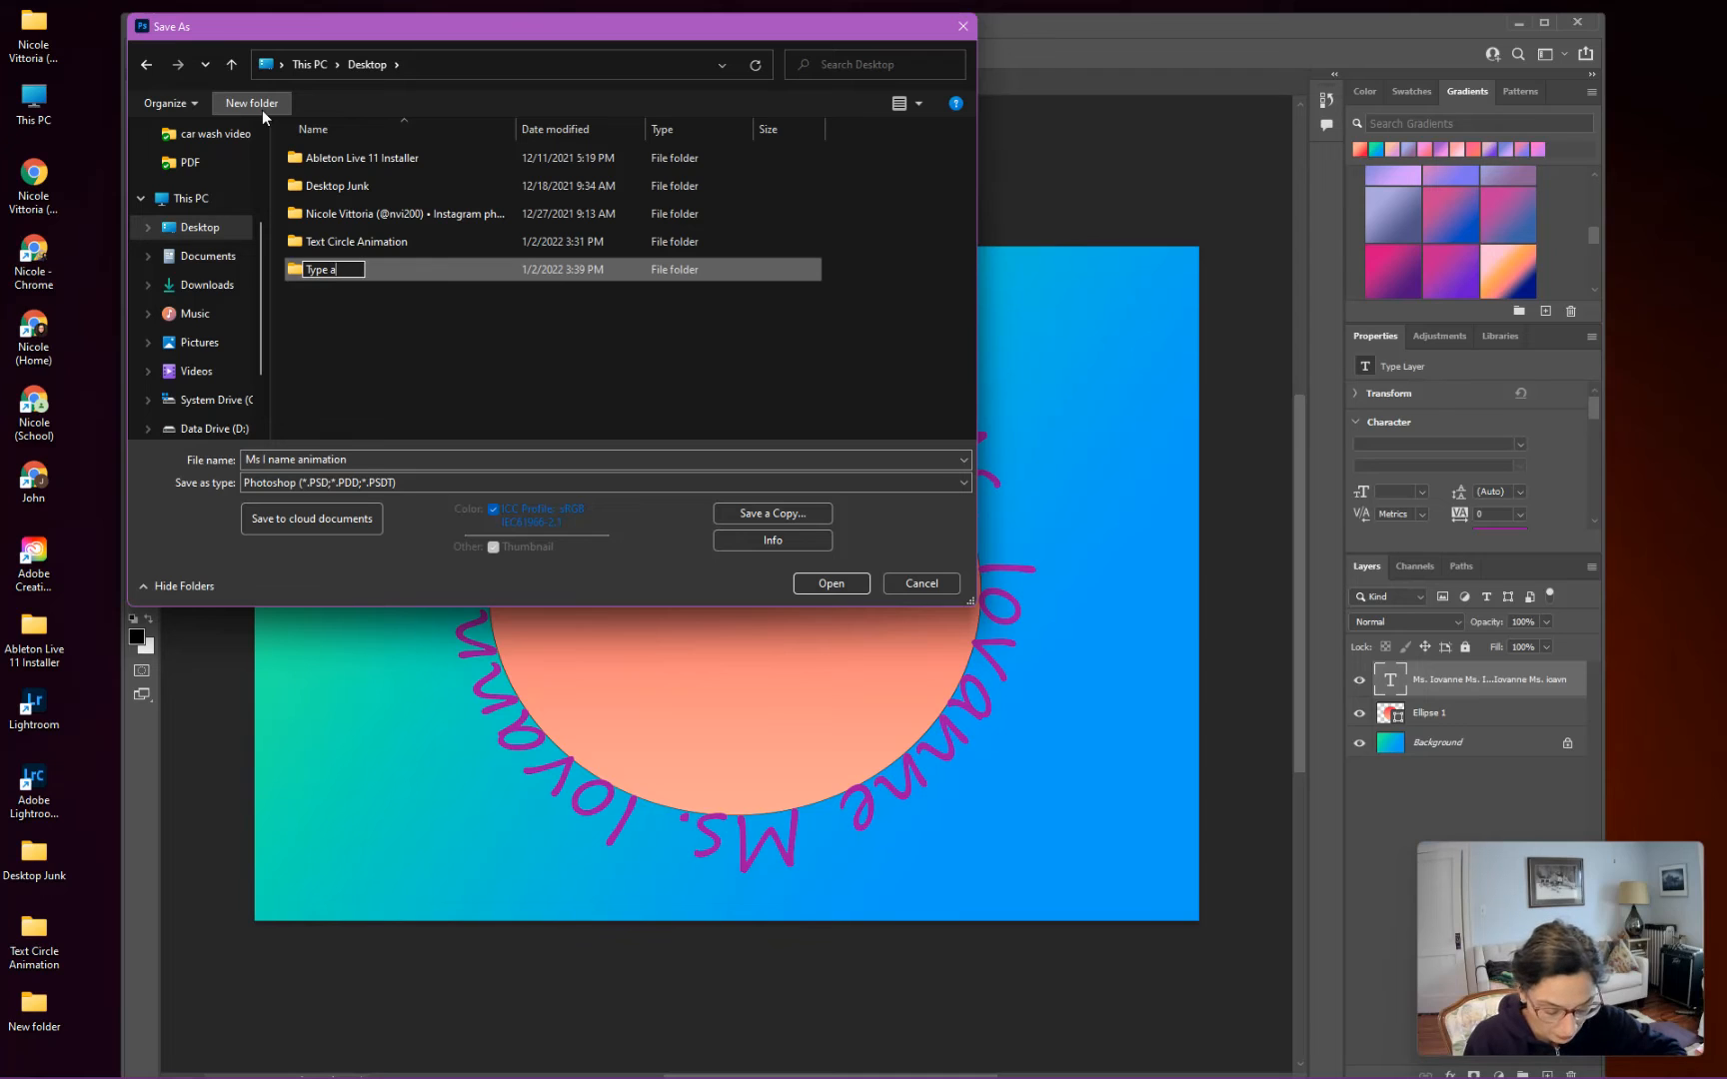
pyautogui.write('nimatio')
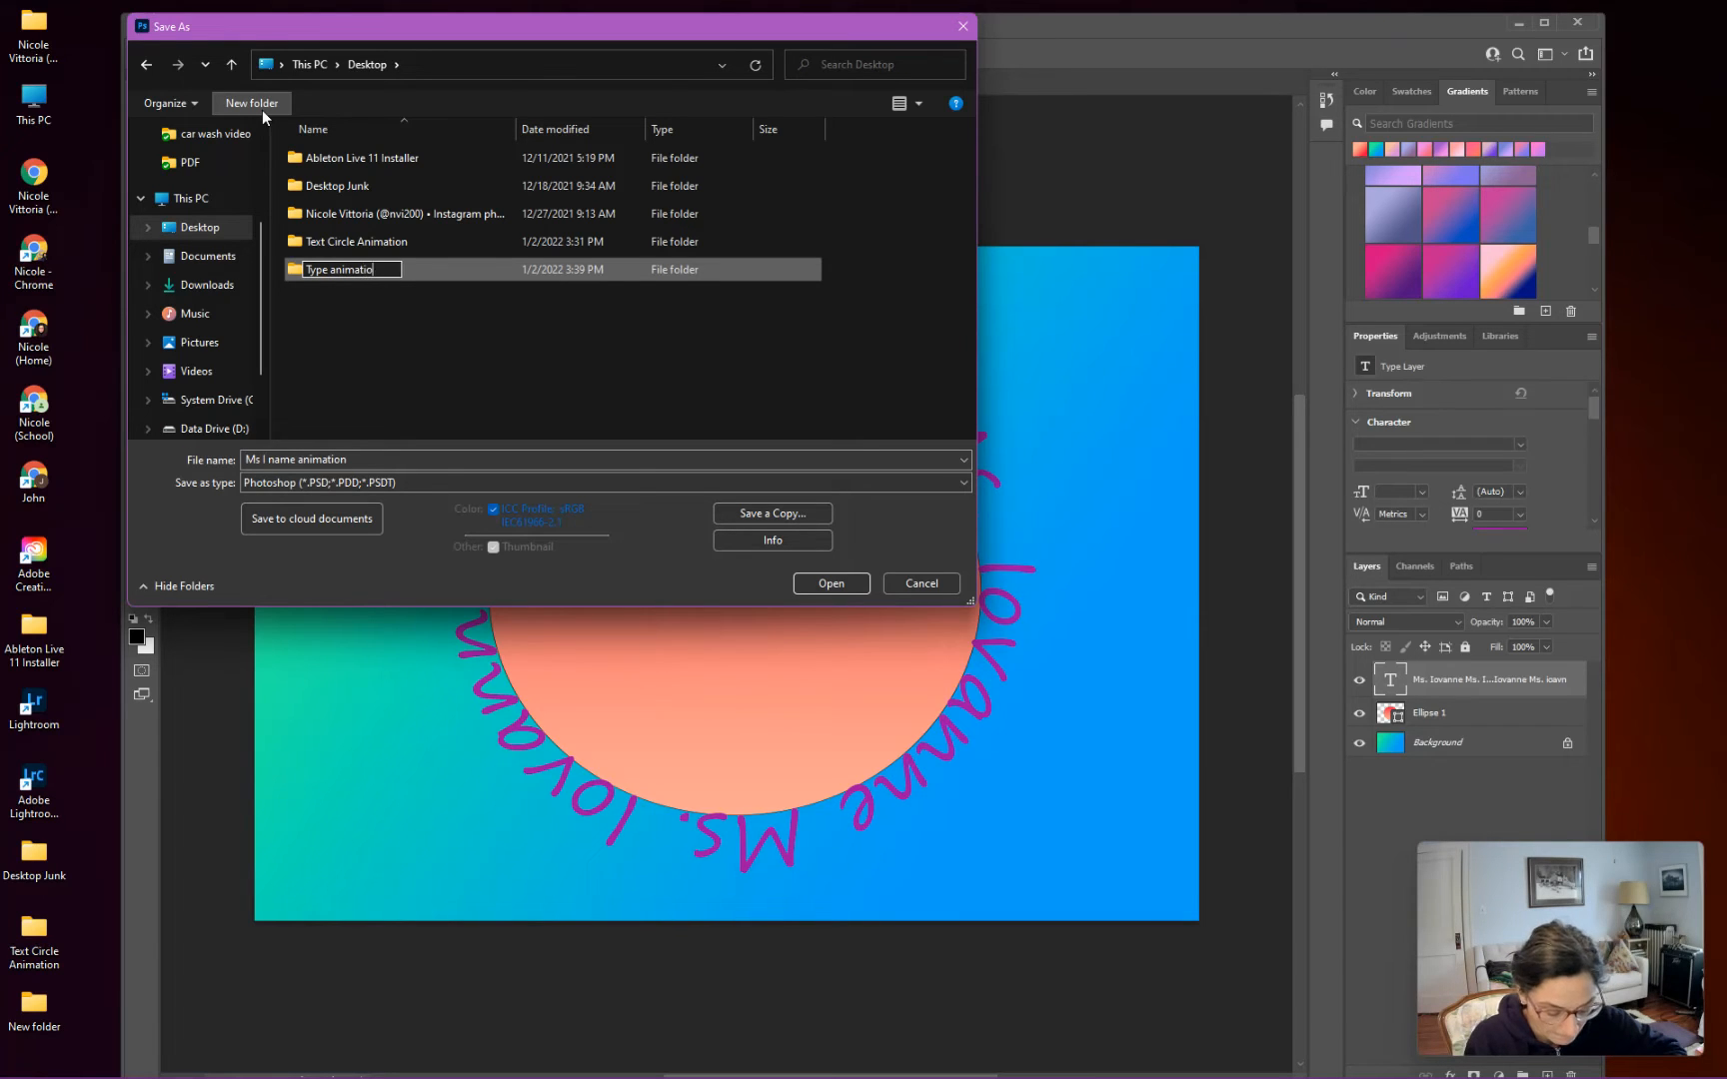
pyautogui.write('n')
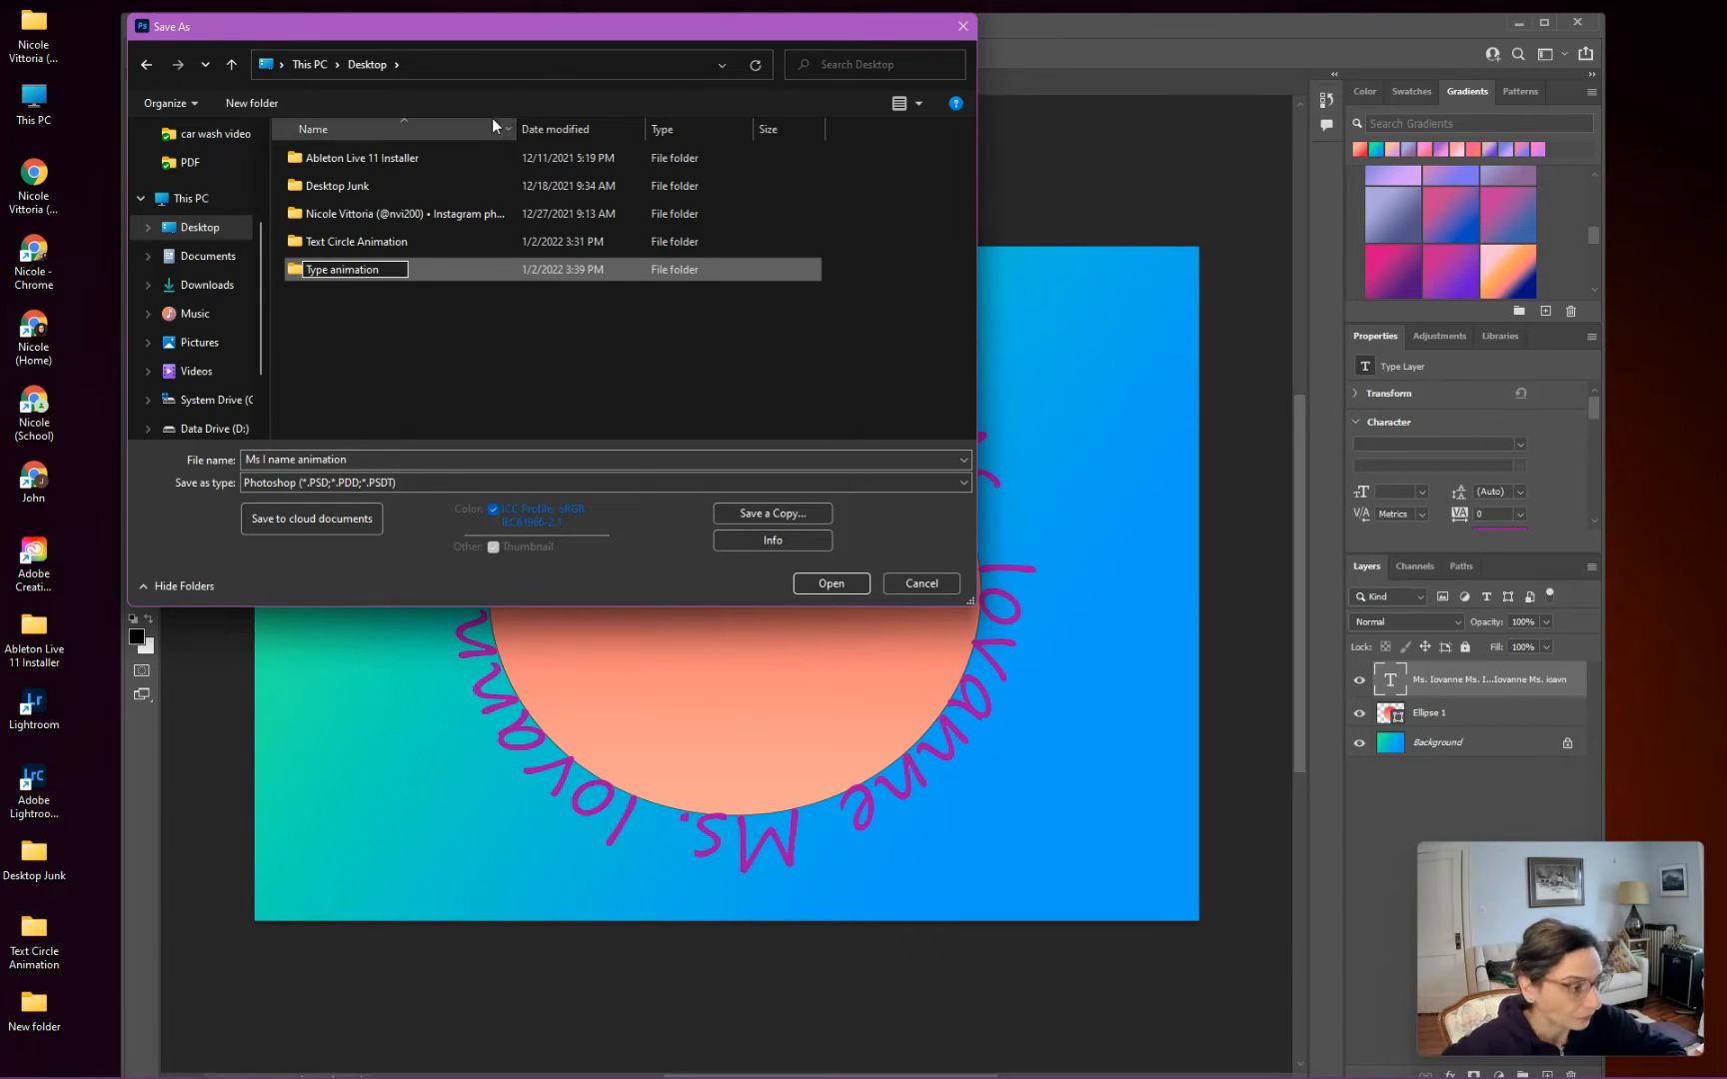
pyautogui.click(858, 585)
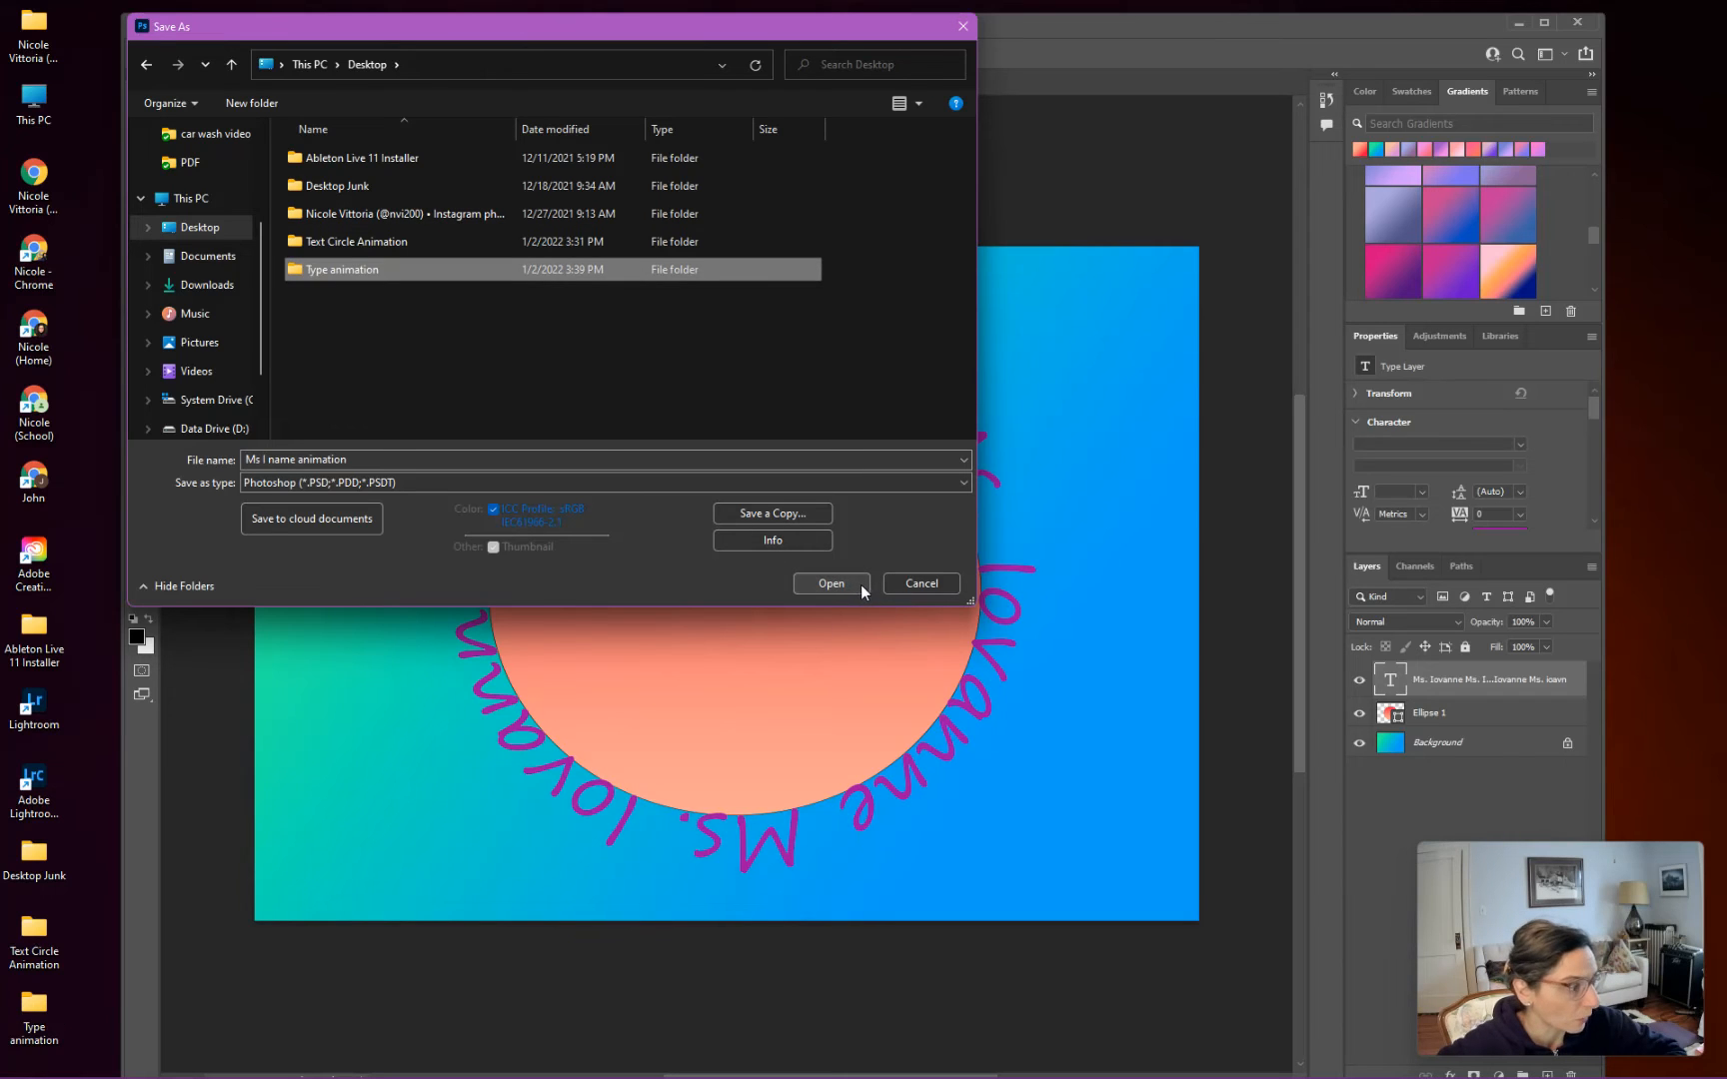
# Step: Save the document as the Photoshop file "Ms I name animation" in the Type animation folder, with Maximize Compatibility on
pyautogui.click(860, 585)
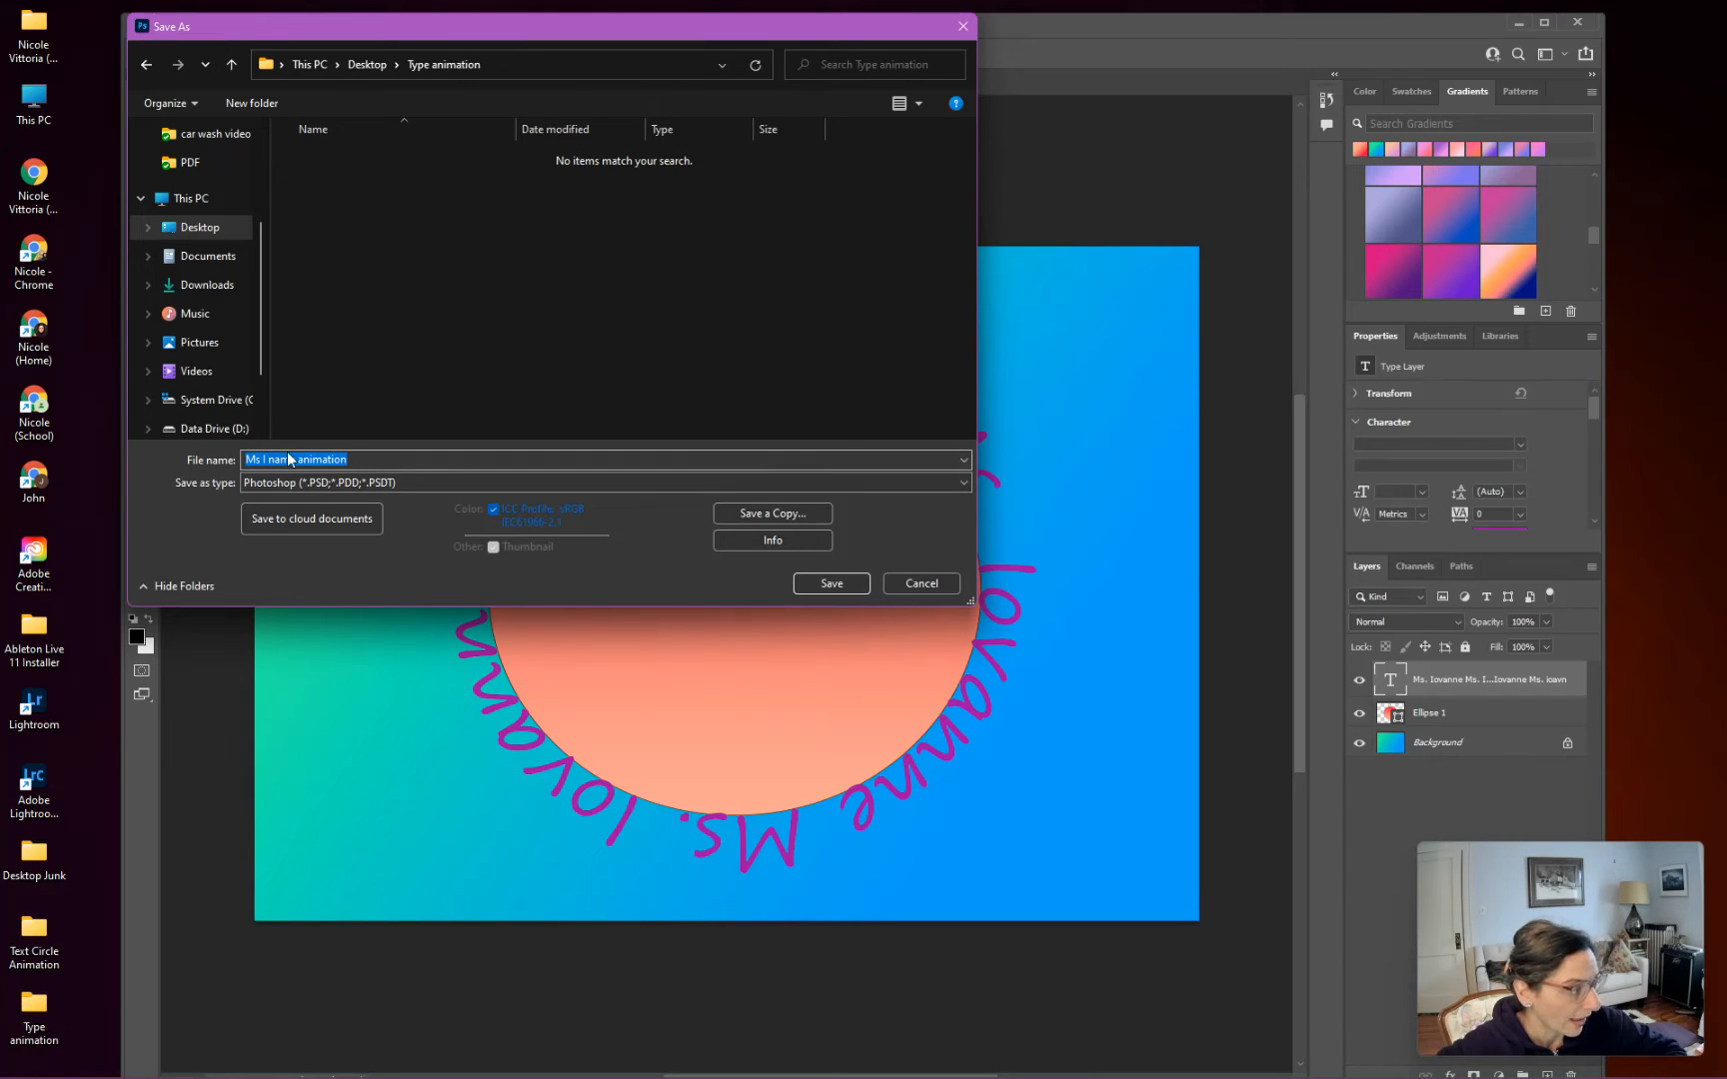
pyautogui.click(848, 585)
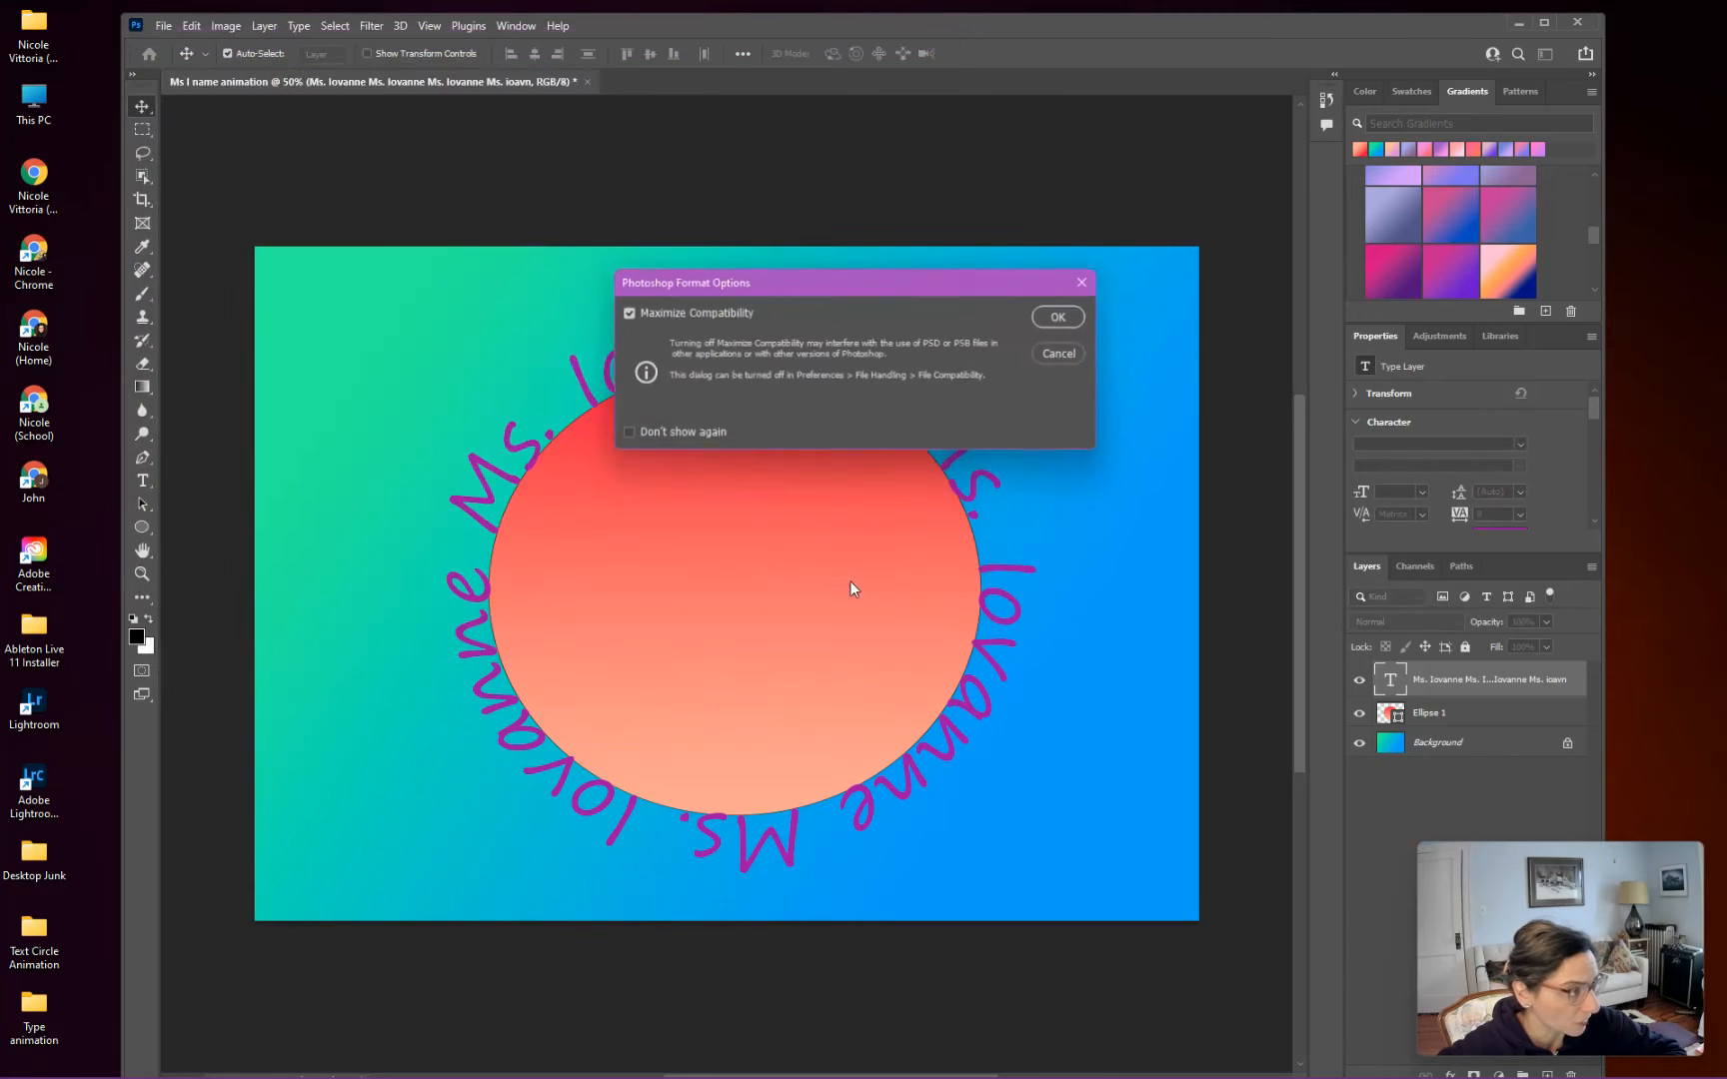
pyautogui.click(1082, 317)
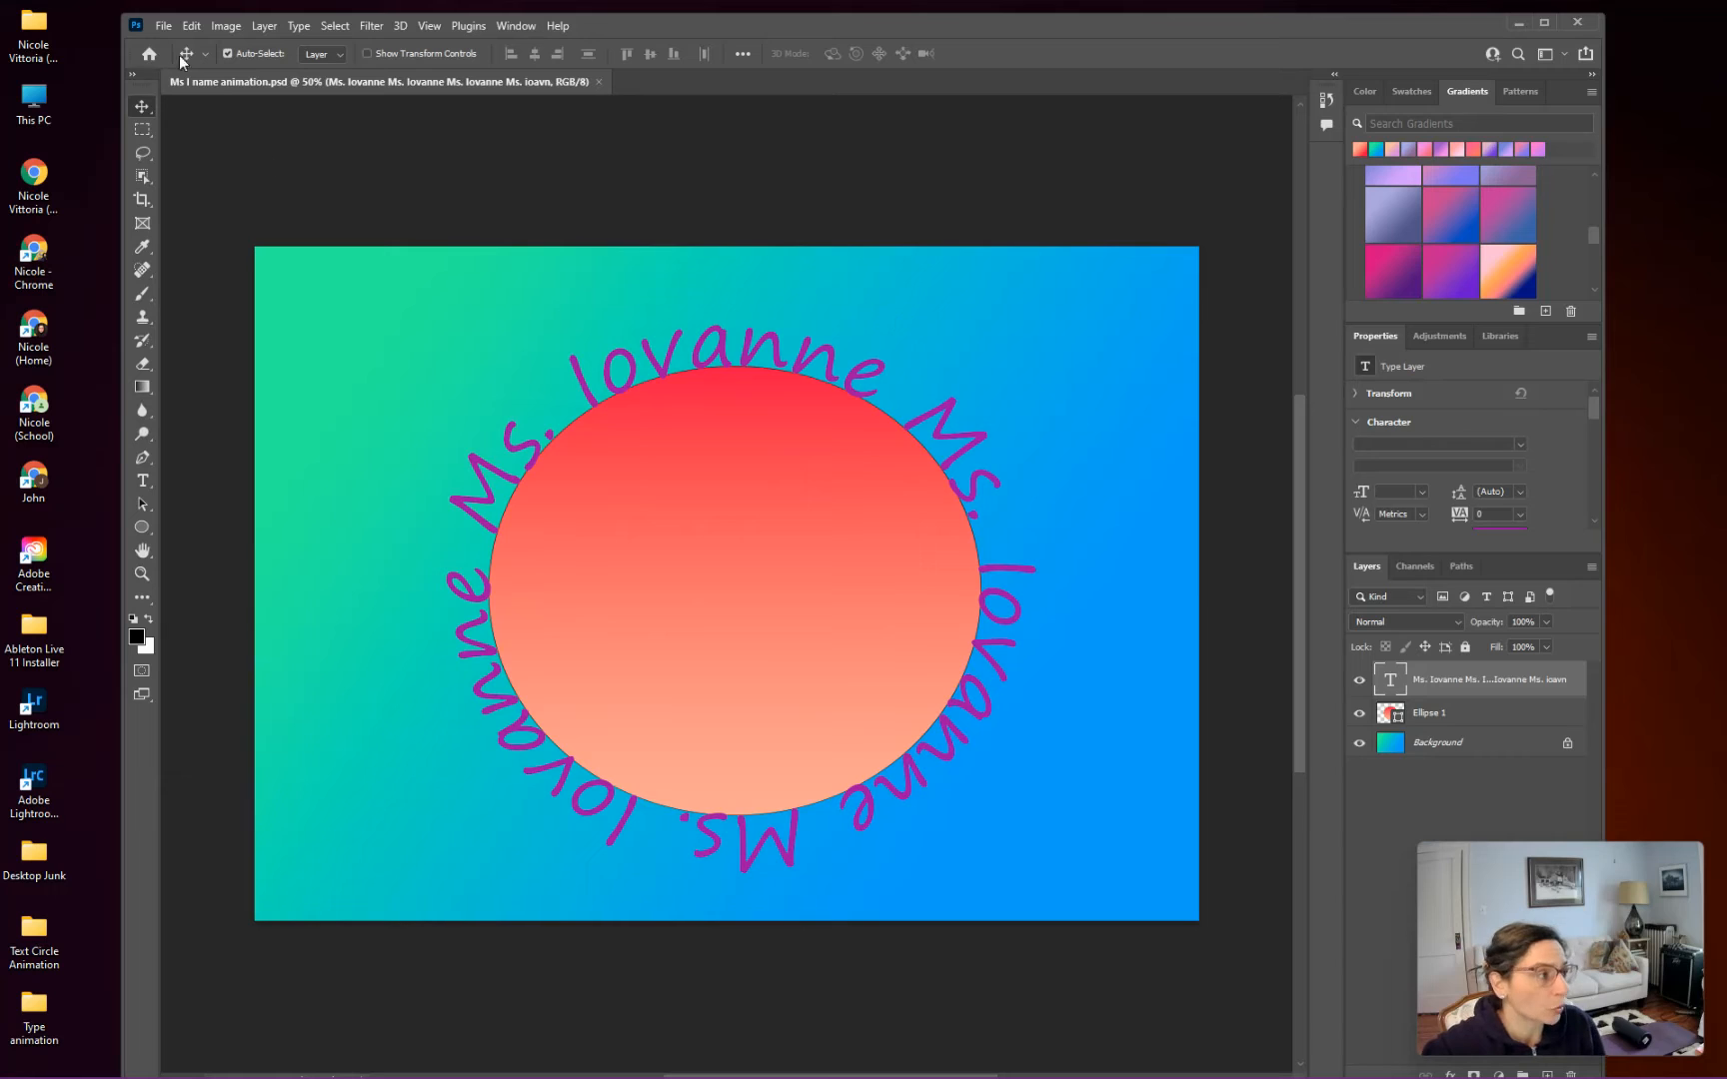
# Step: Refill the Background layer with the yellow-to-green preset from the Greens gradients, running diagonally from the upper-left to the lower-right corner
pyautogui.click(1509, 747)
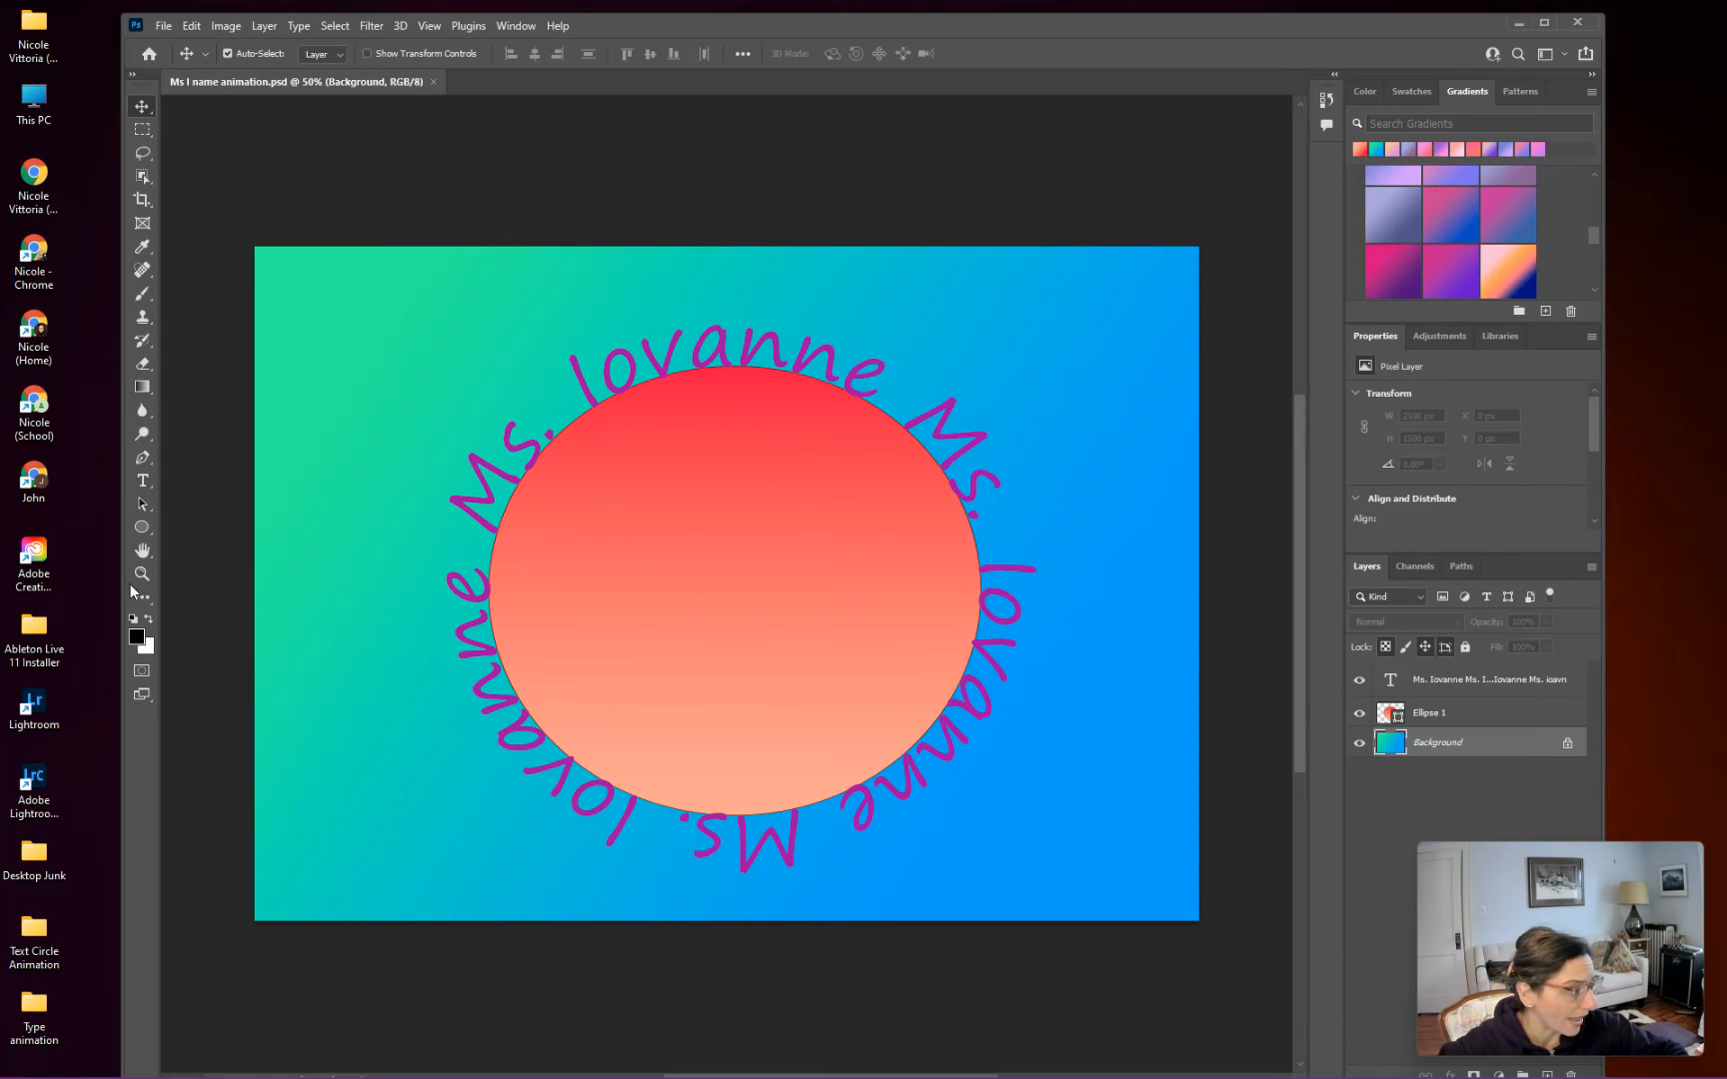
pyautogui.click(141, 384)
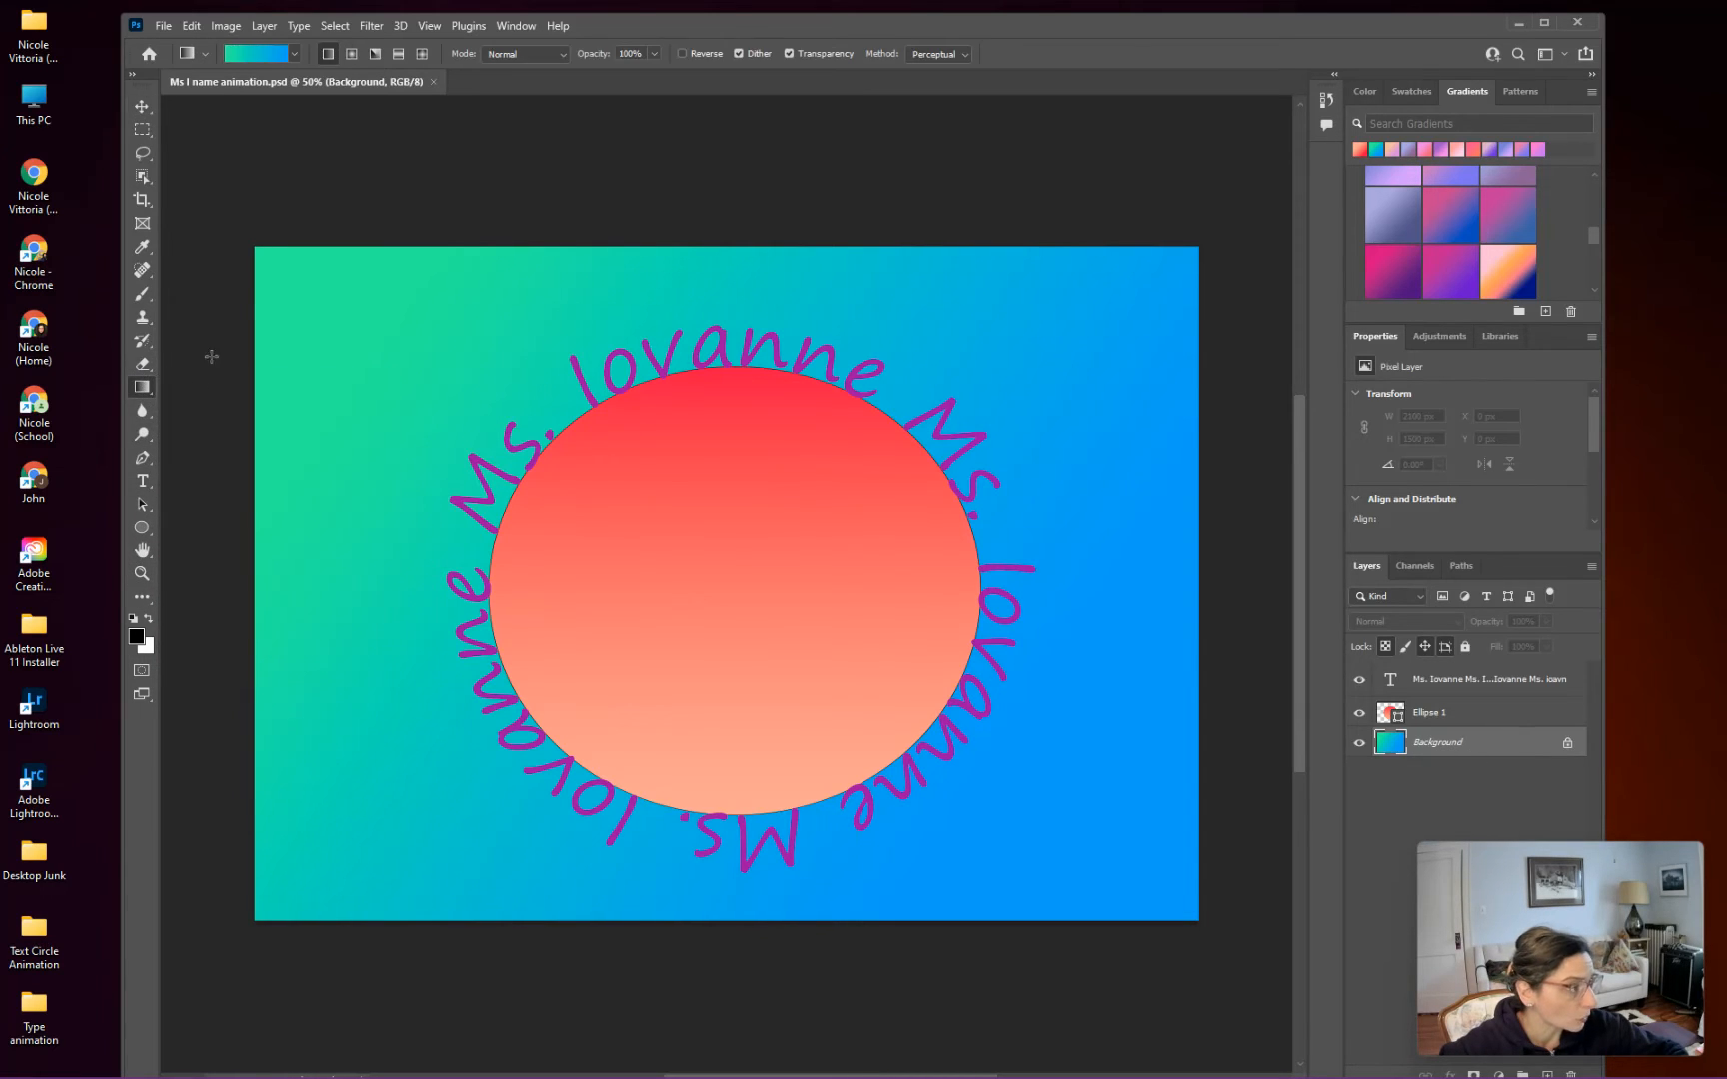
pyautogui.click(295, 54)
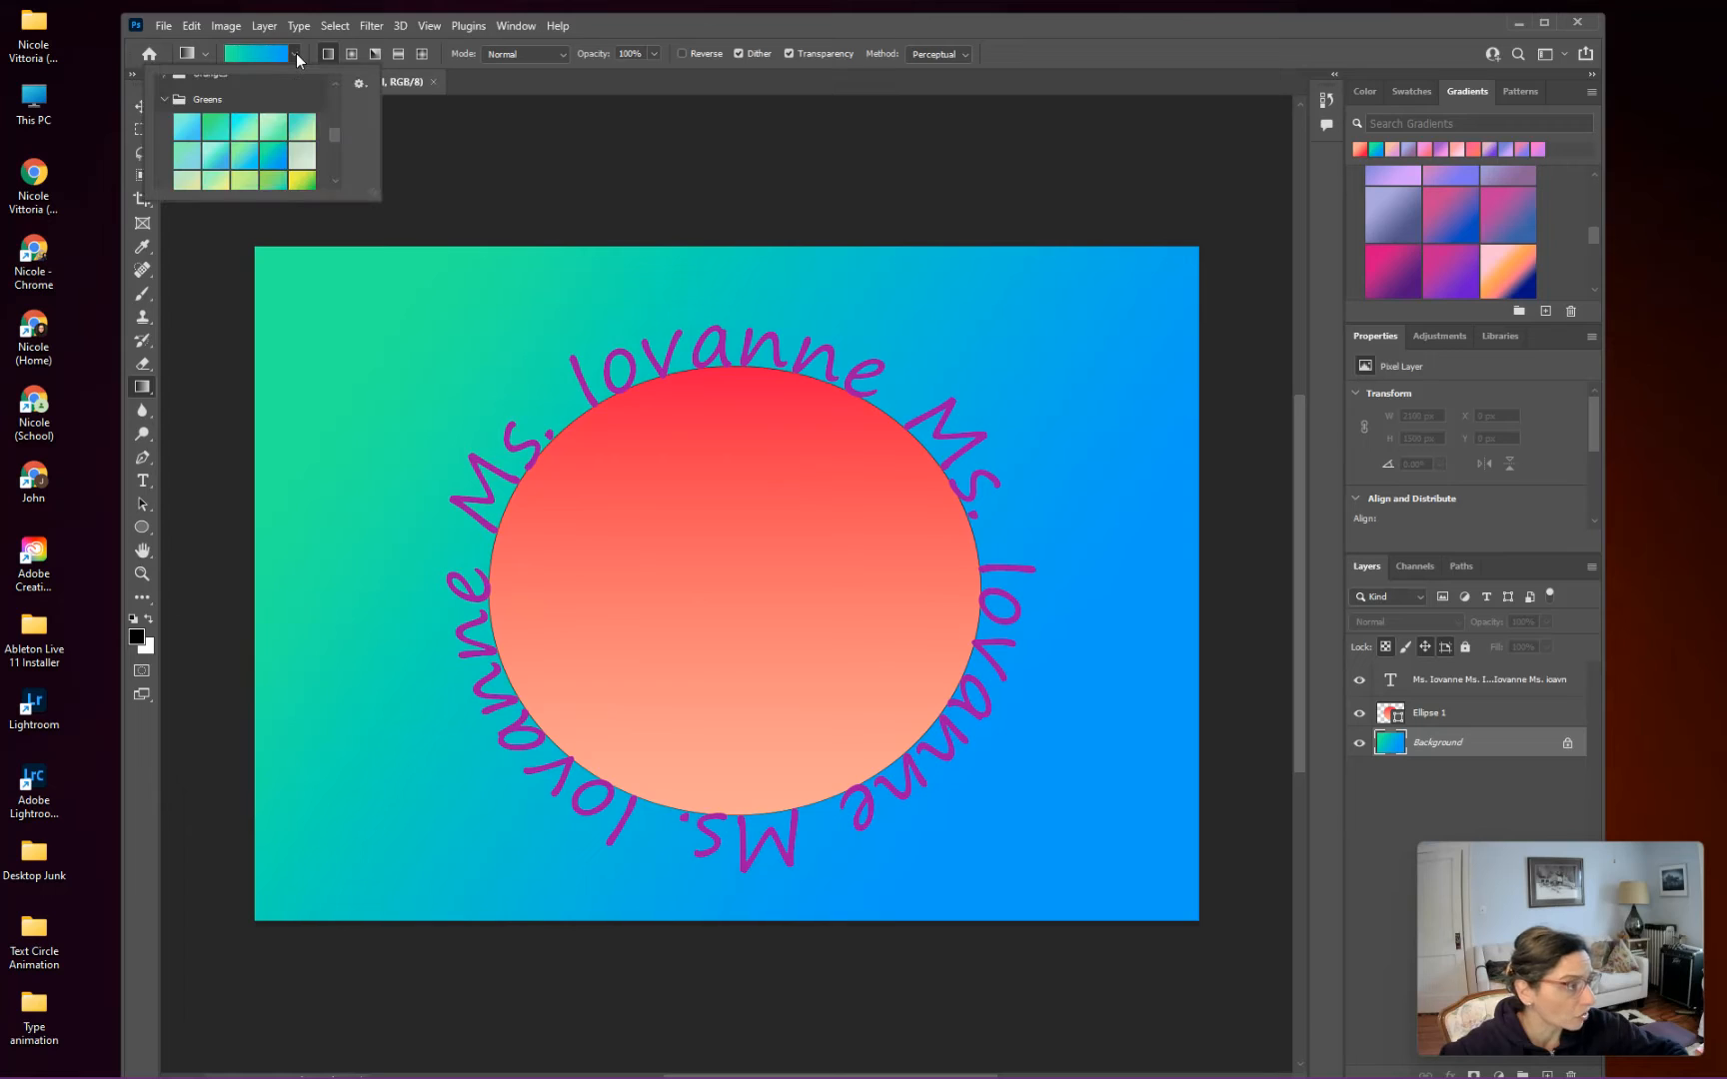
pyautogui.click(295, 182)
pyautogui.moveTo(338, 298); pyautogui.dragTo(1134, 853)
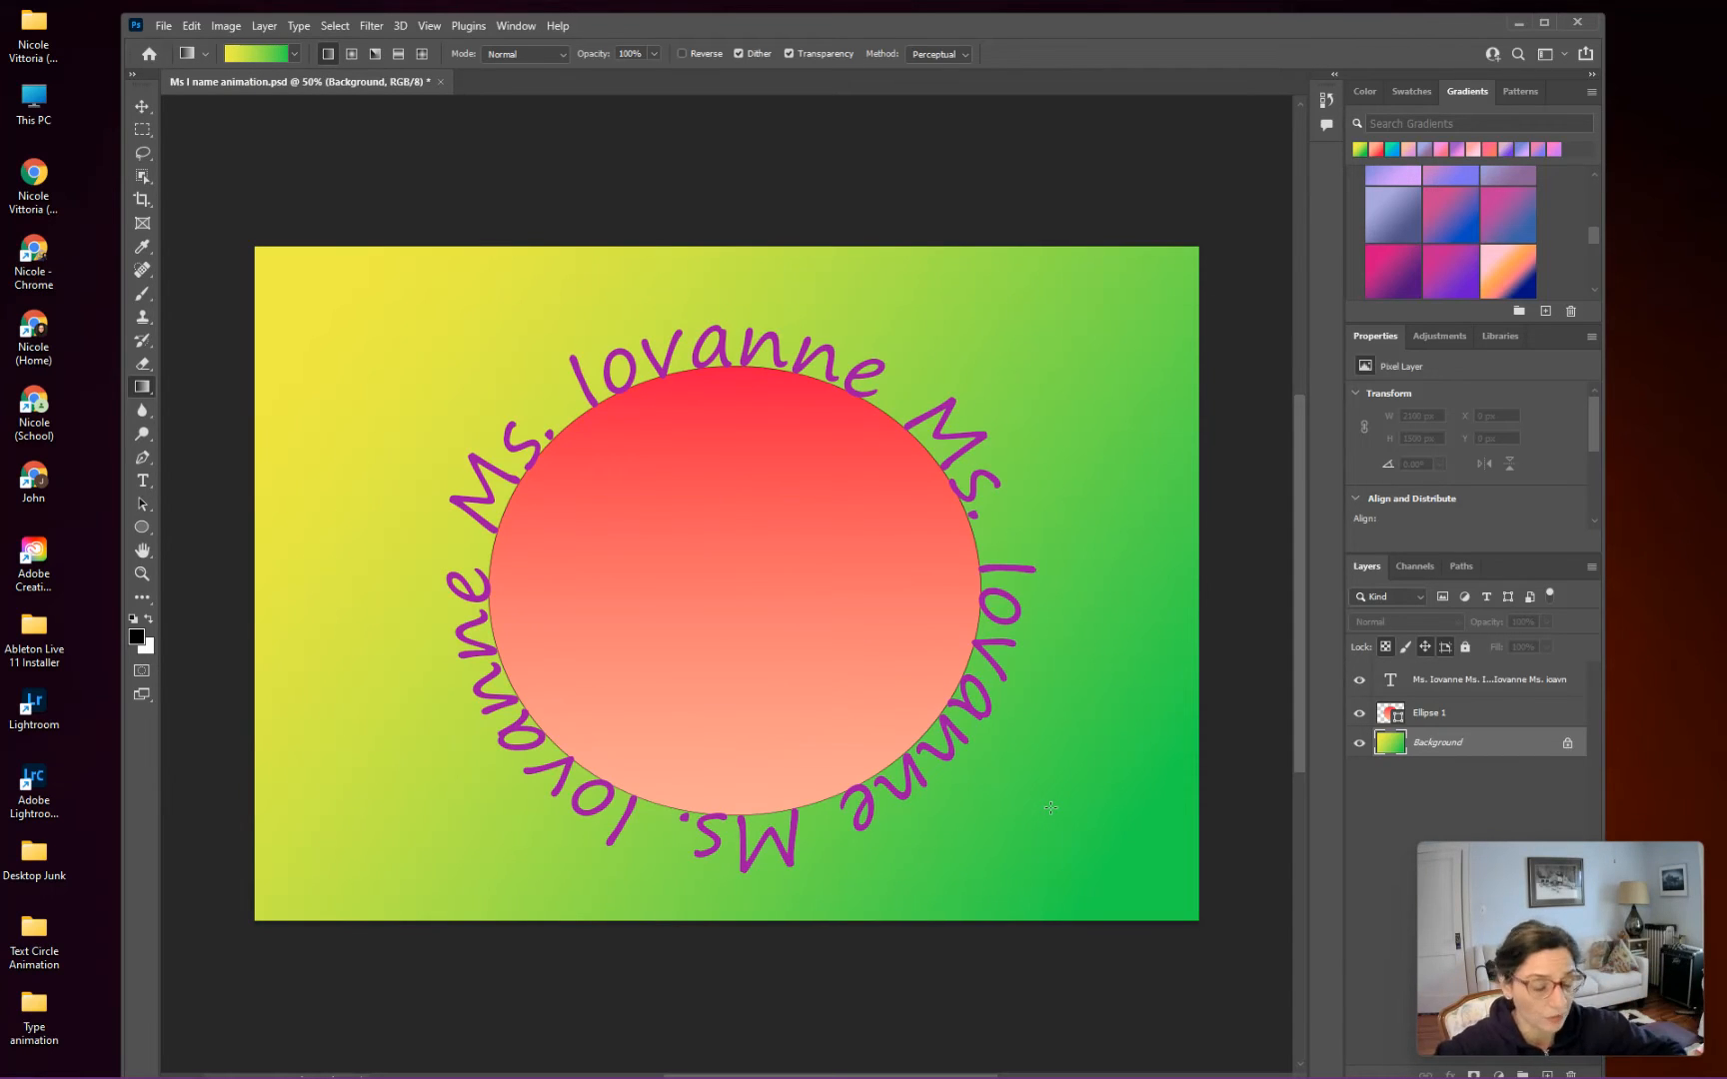
# Step: Change the Ellipse 1 fill to the yellow-to-red-orange gradient preset from the Oranges group
pyautogui.click(1461, 716)
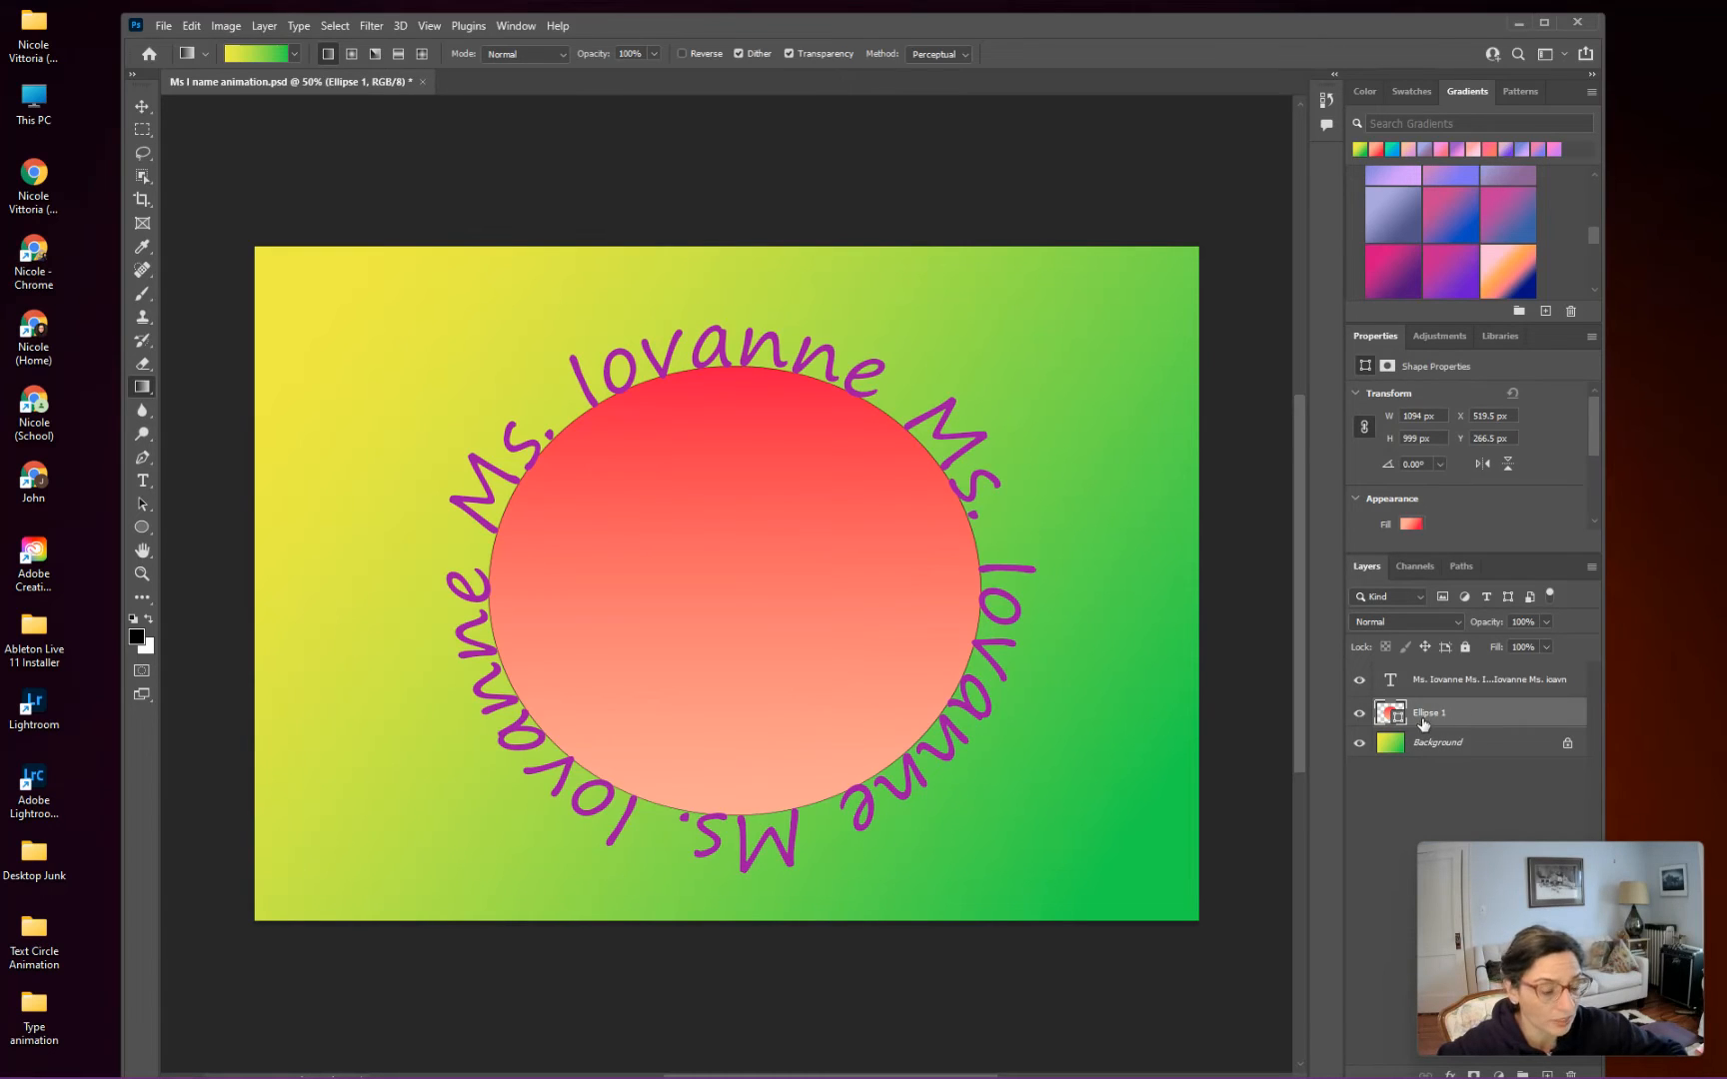
pyautogui.click(143, 526)
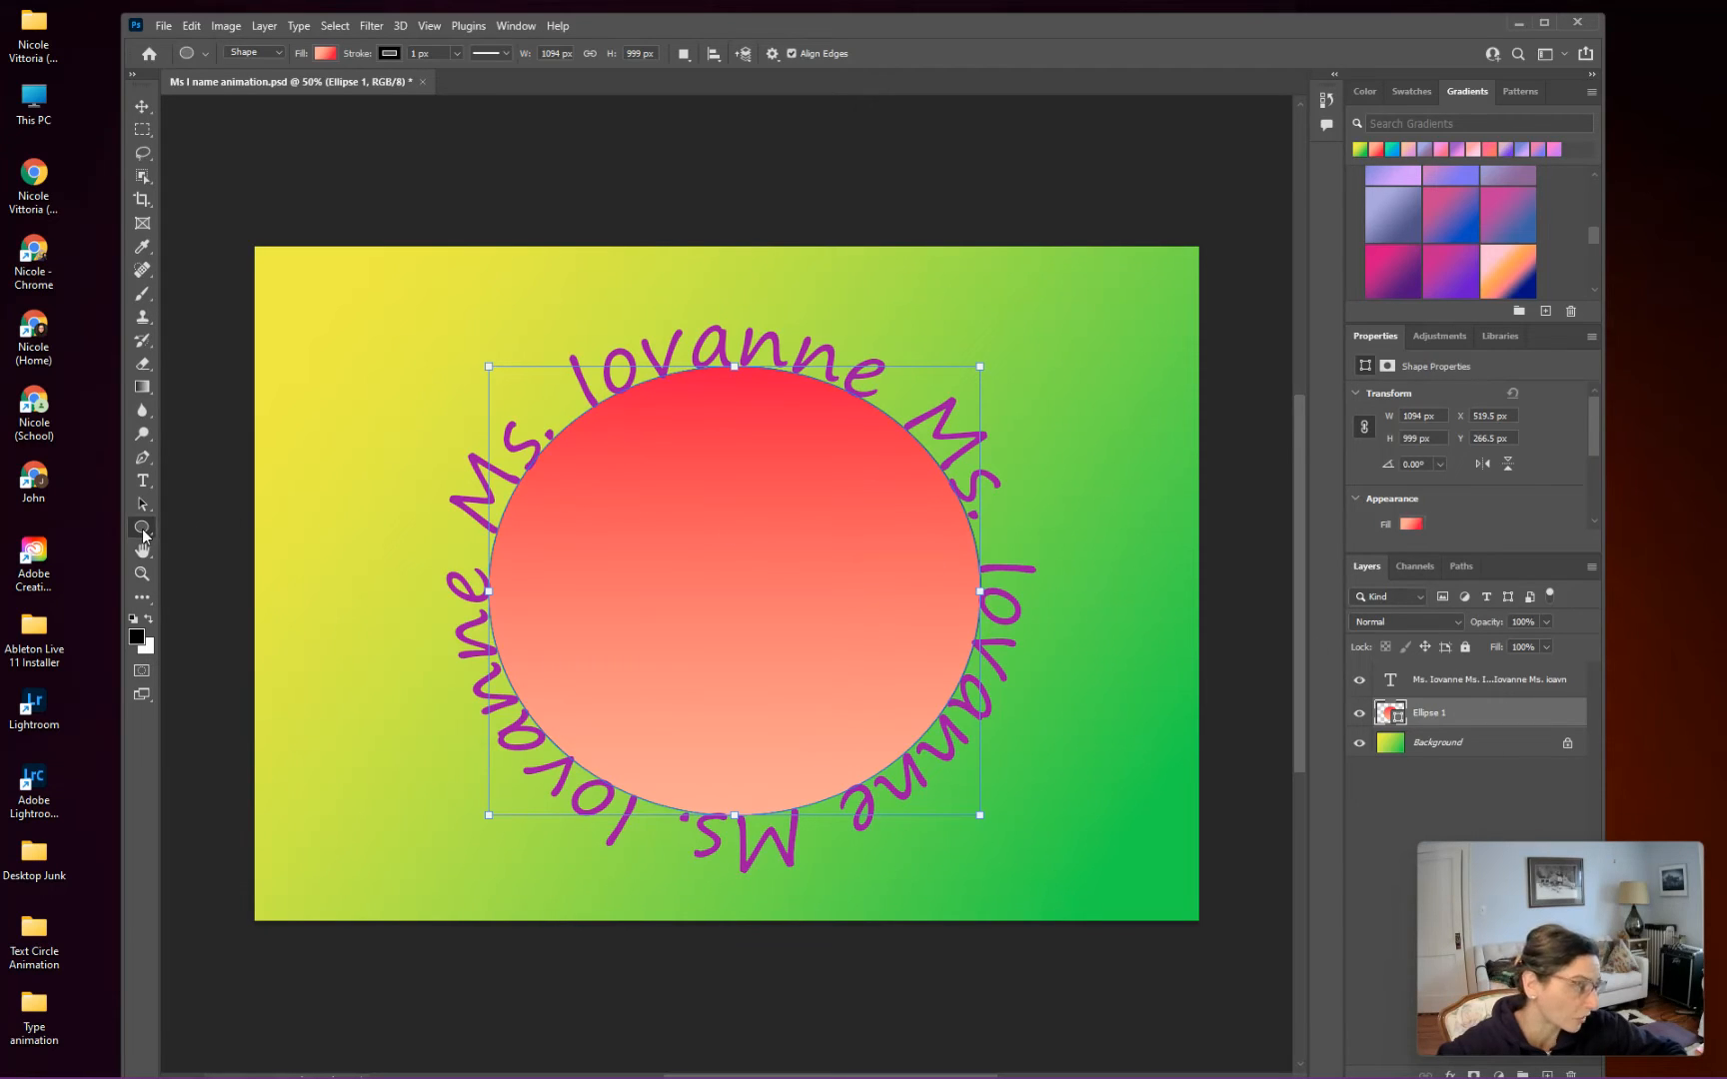
pyautogui.click(327, 55)
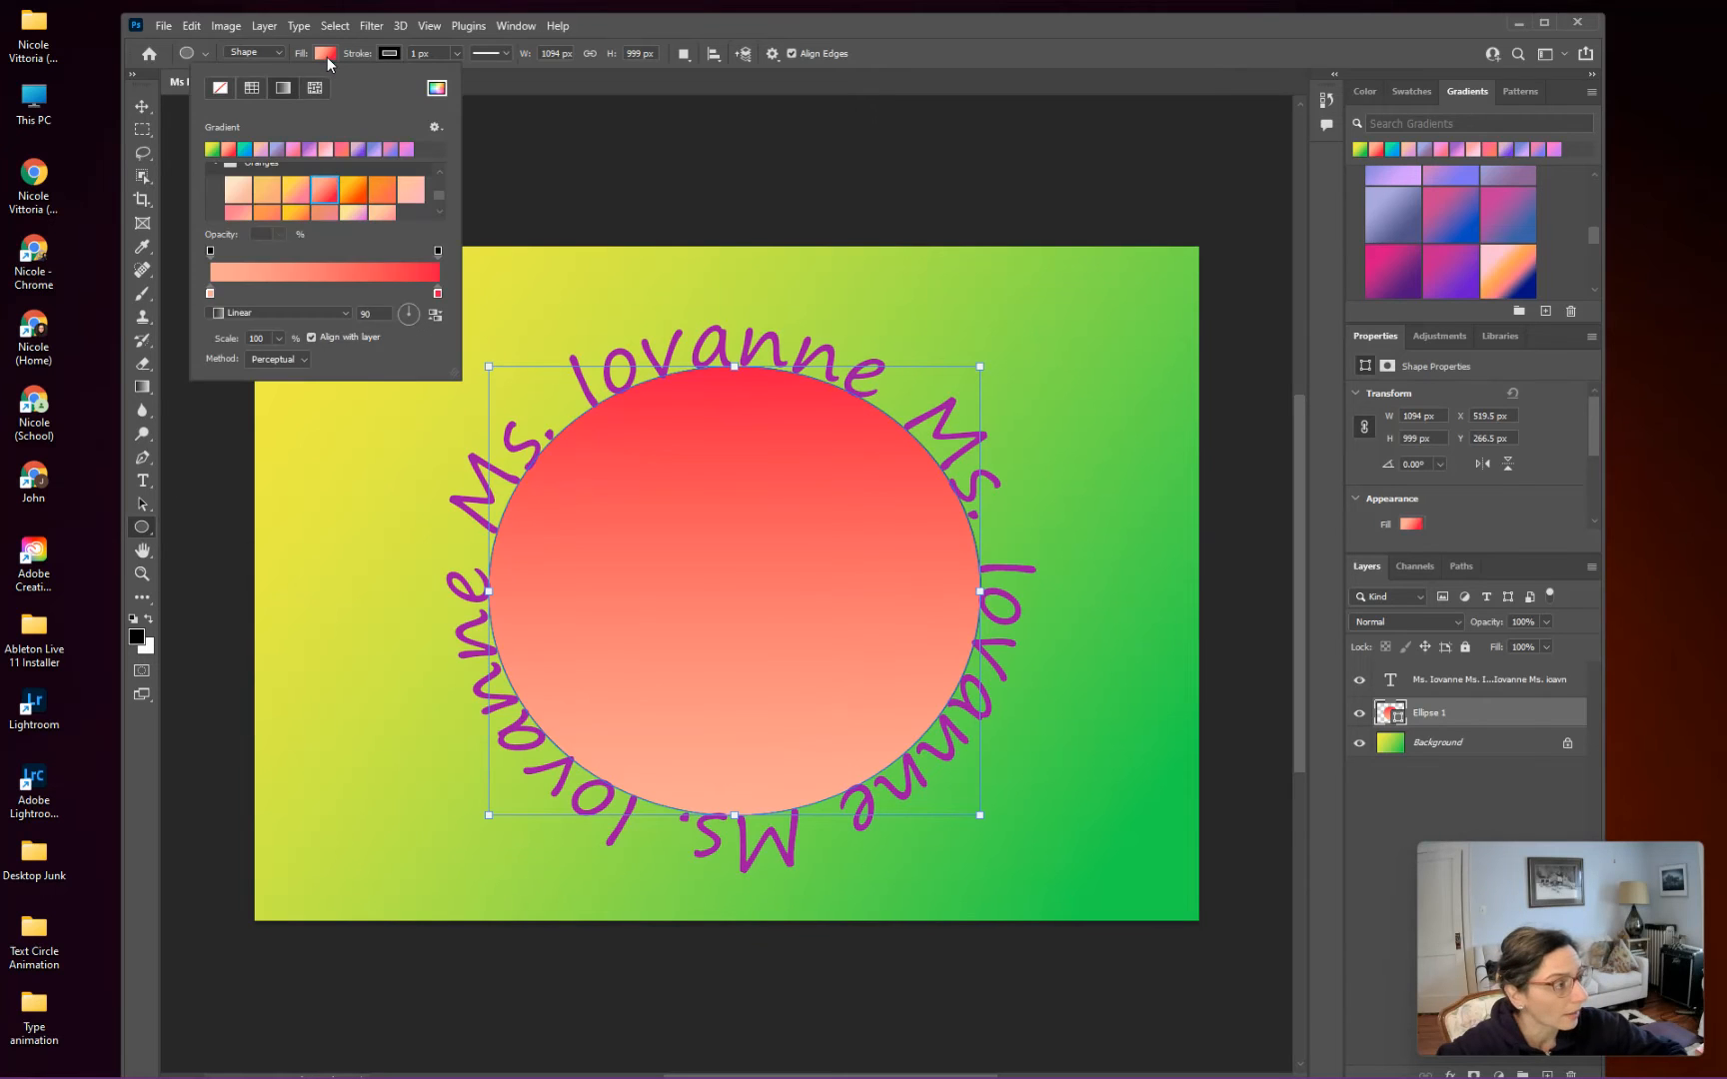
pyautogui.click(356, 196)
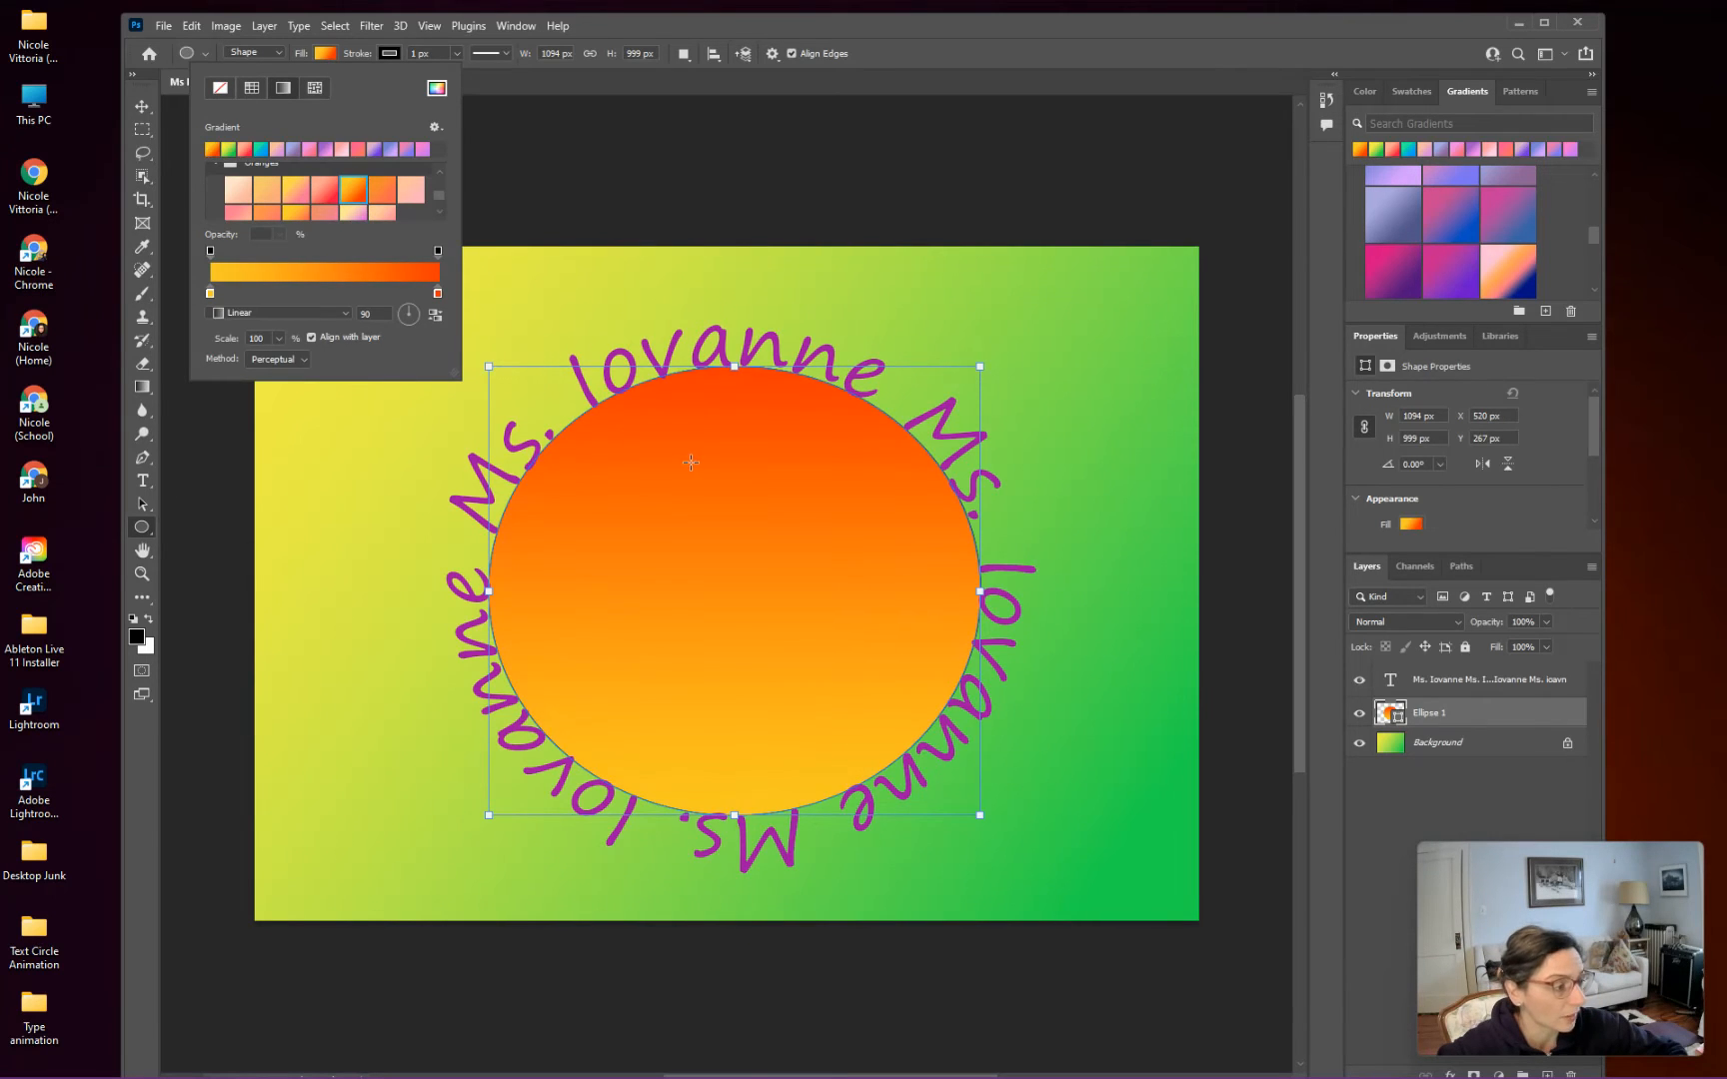
# Step: Rotate the circular type layer's path about 44 degrees clockwise with Free Transform and commit it
pyautogui.click(1512, 689)
pyautogui.click(1513, 690)
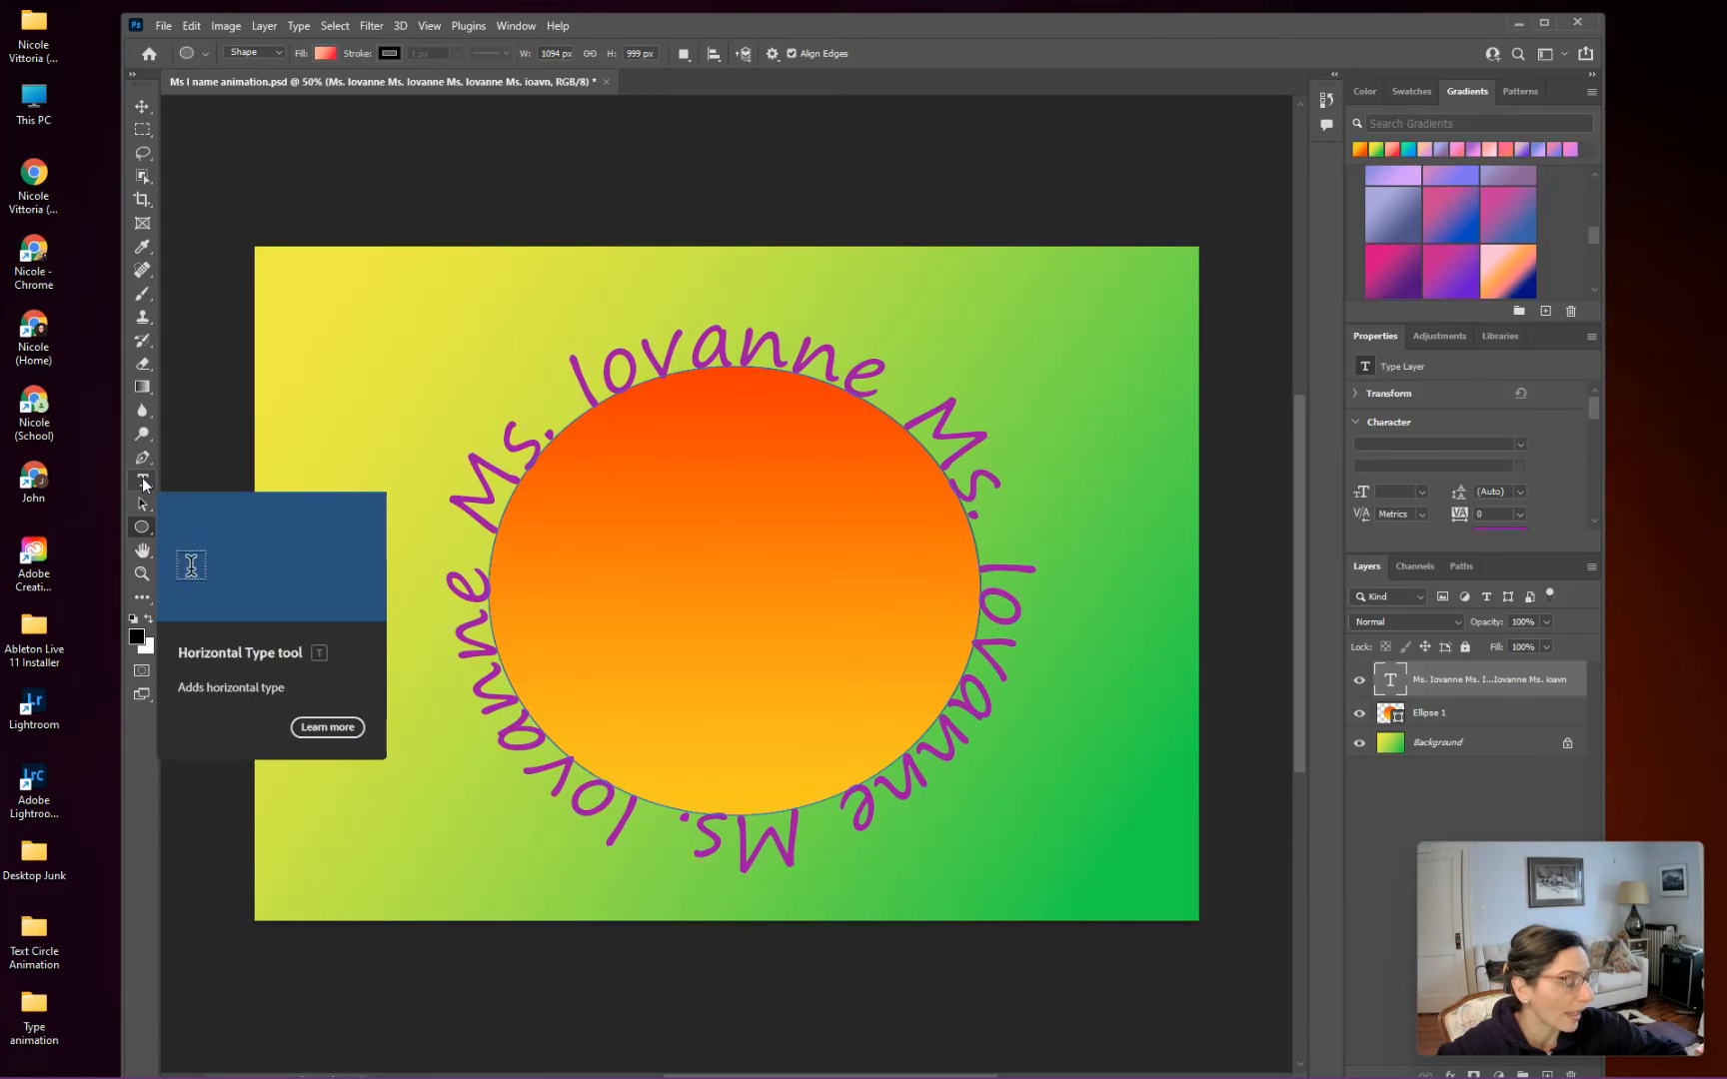
pyautogui.click(200, 29)
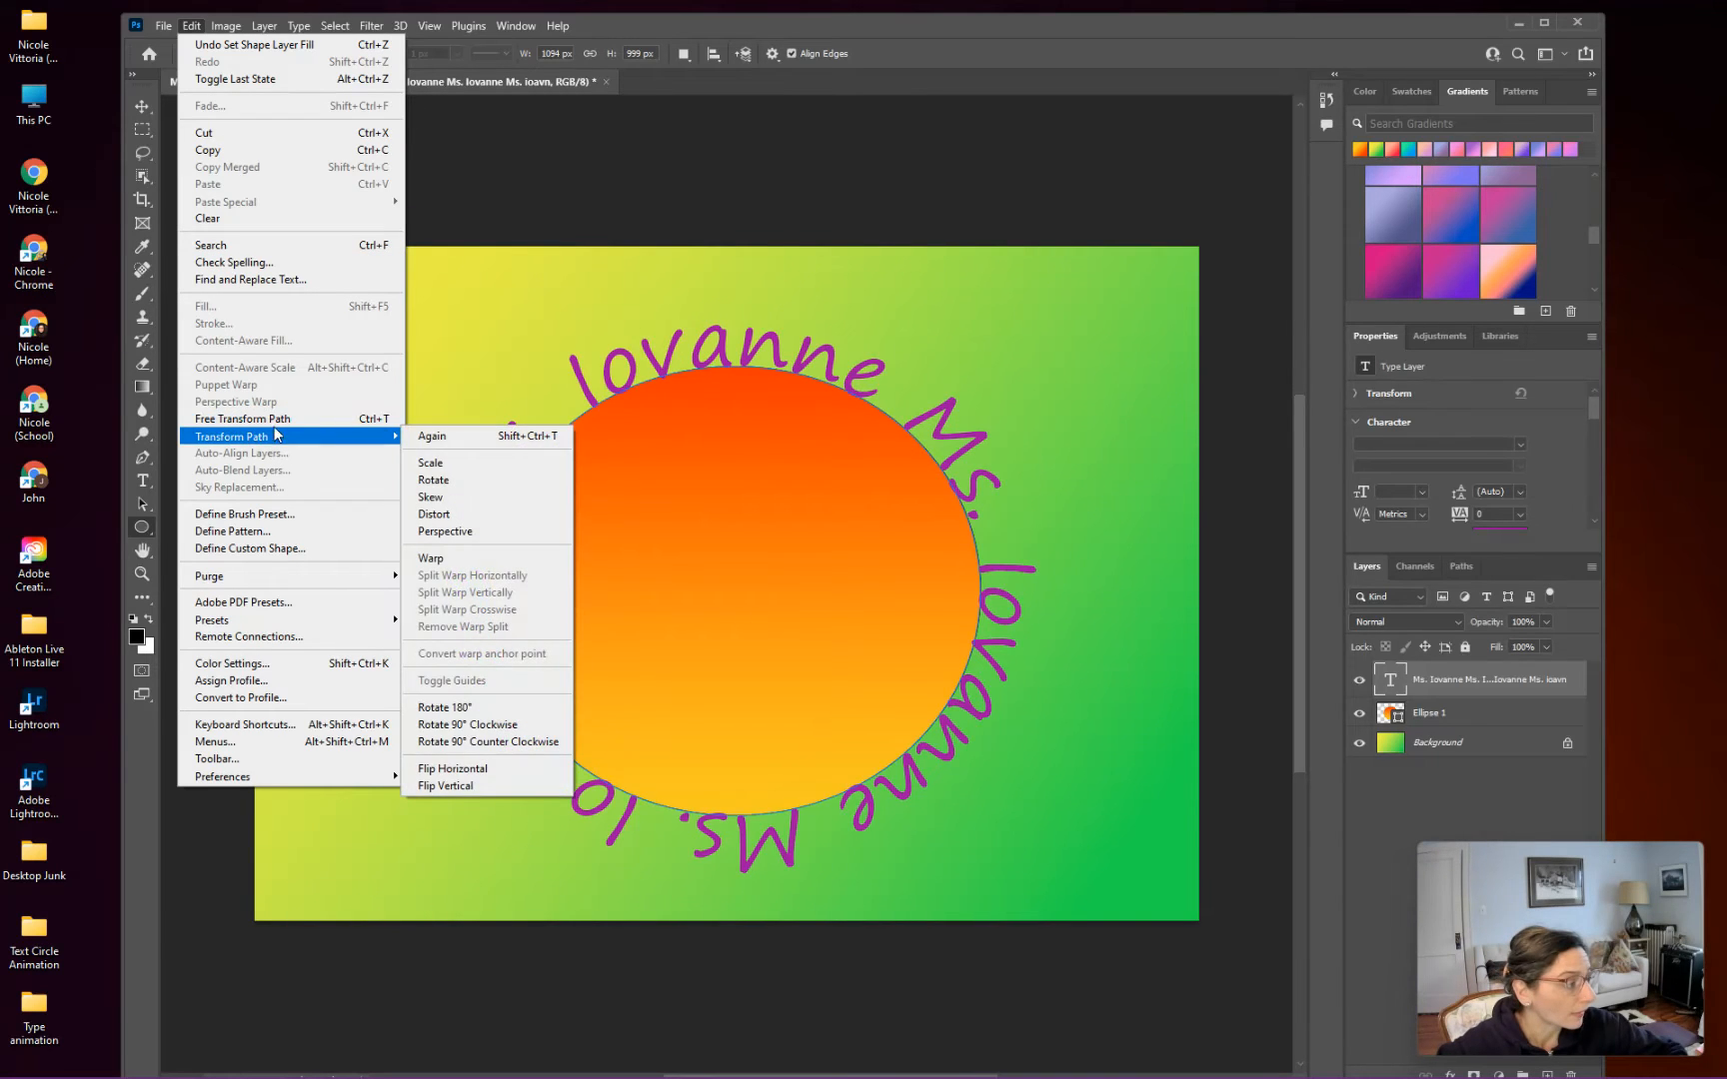
pyautogui.moveTo(275, 443)
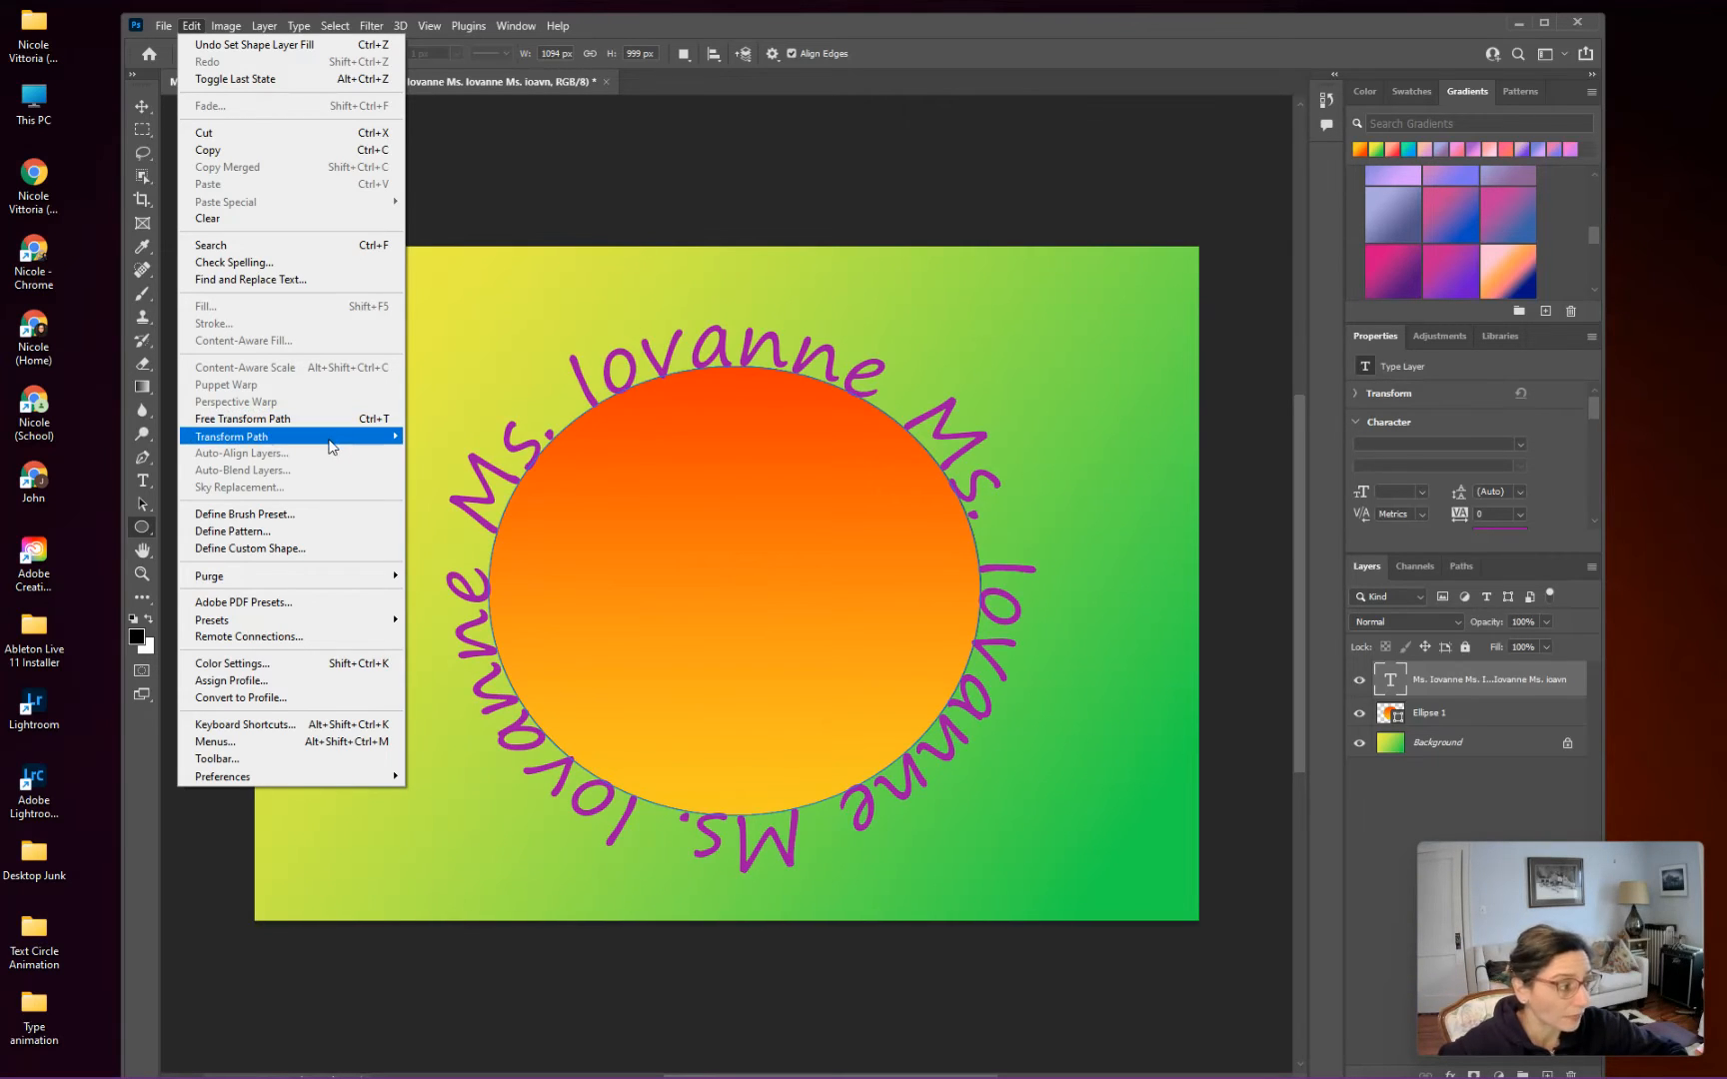
pyautogui.moveTo(328, 449)
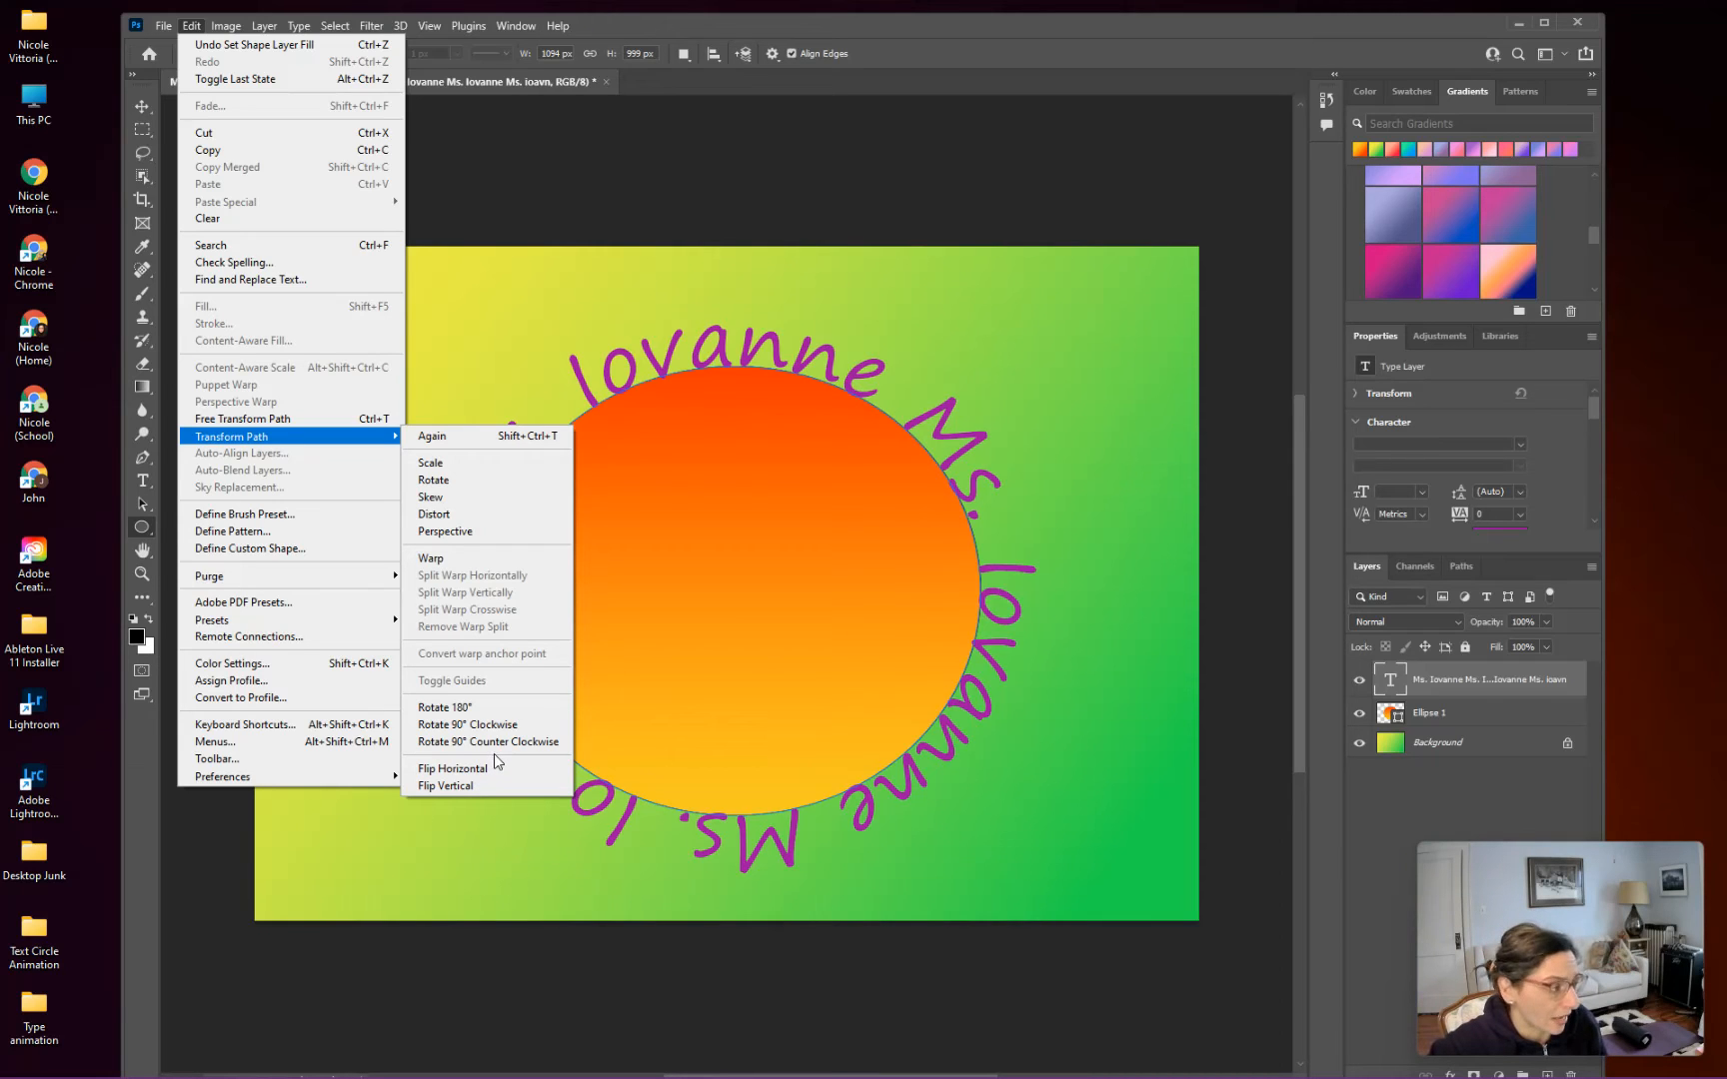
pyautogui.click(367, 427)
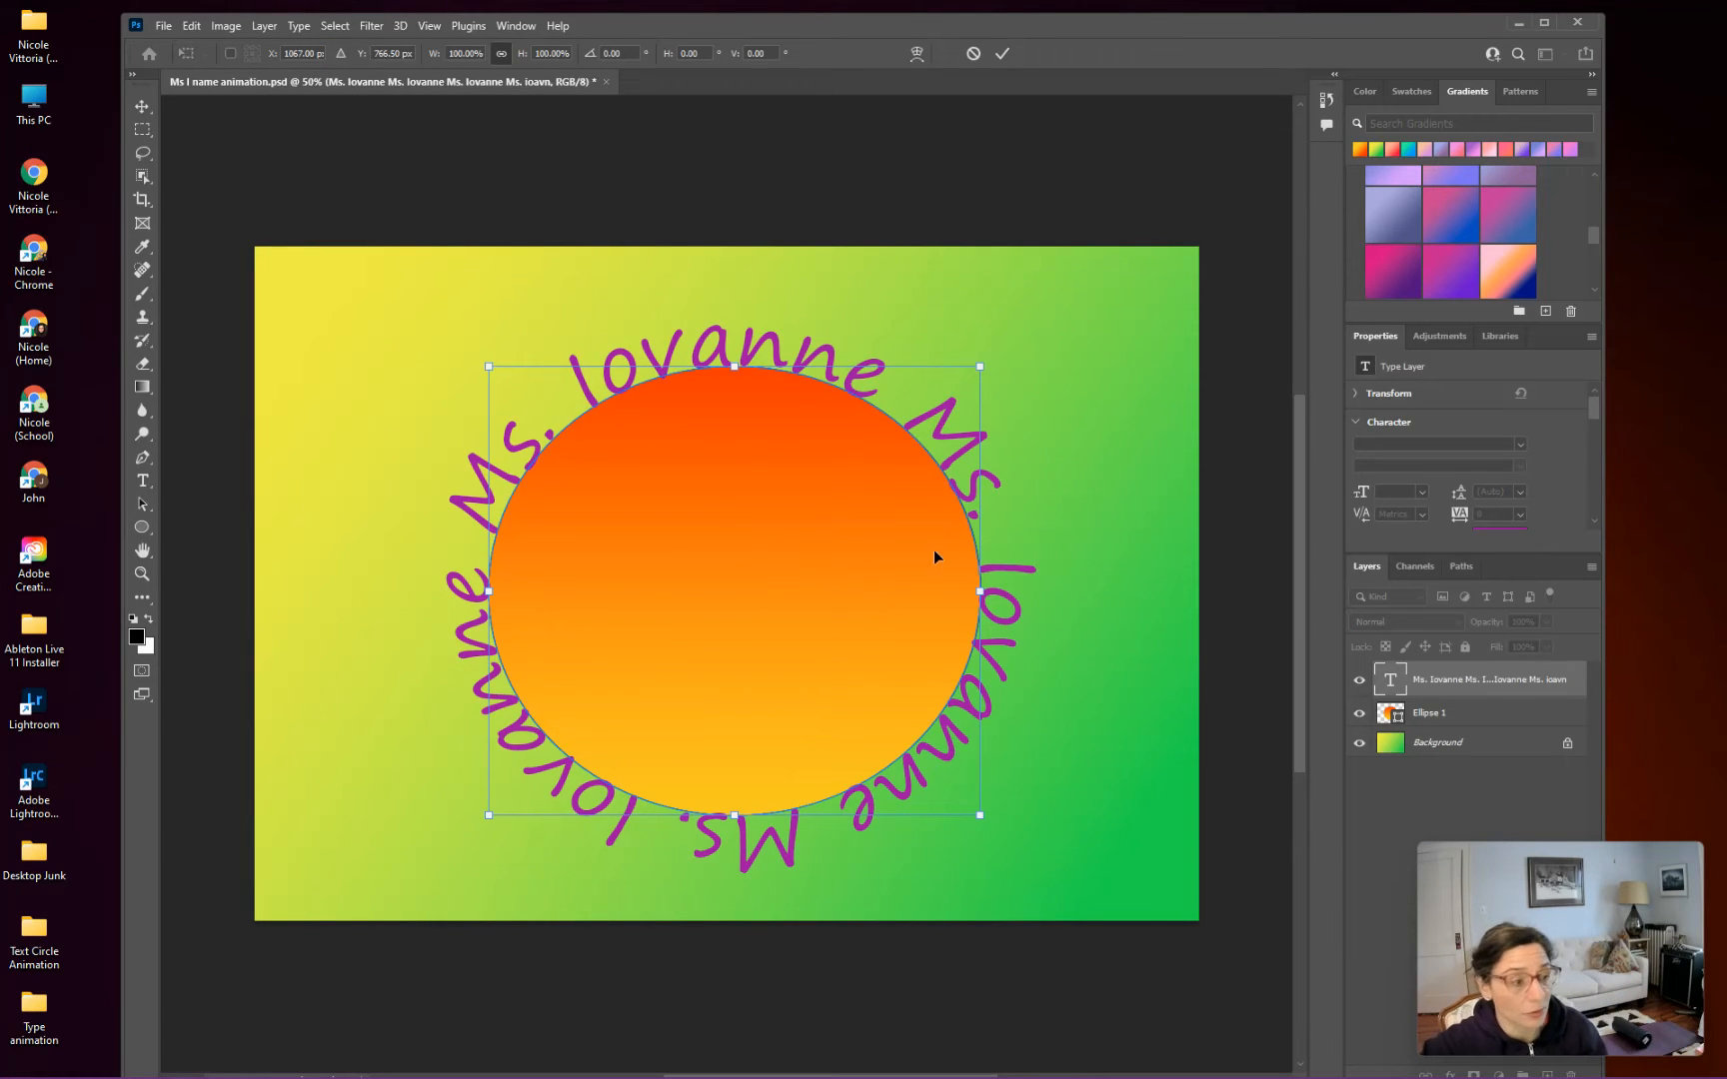
pyautogui.moveTo(1034, 307); pyautogui.dragTo(1148, 599)
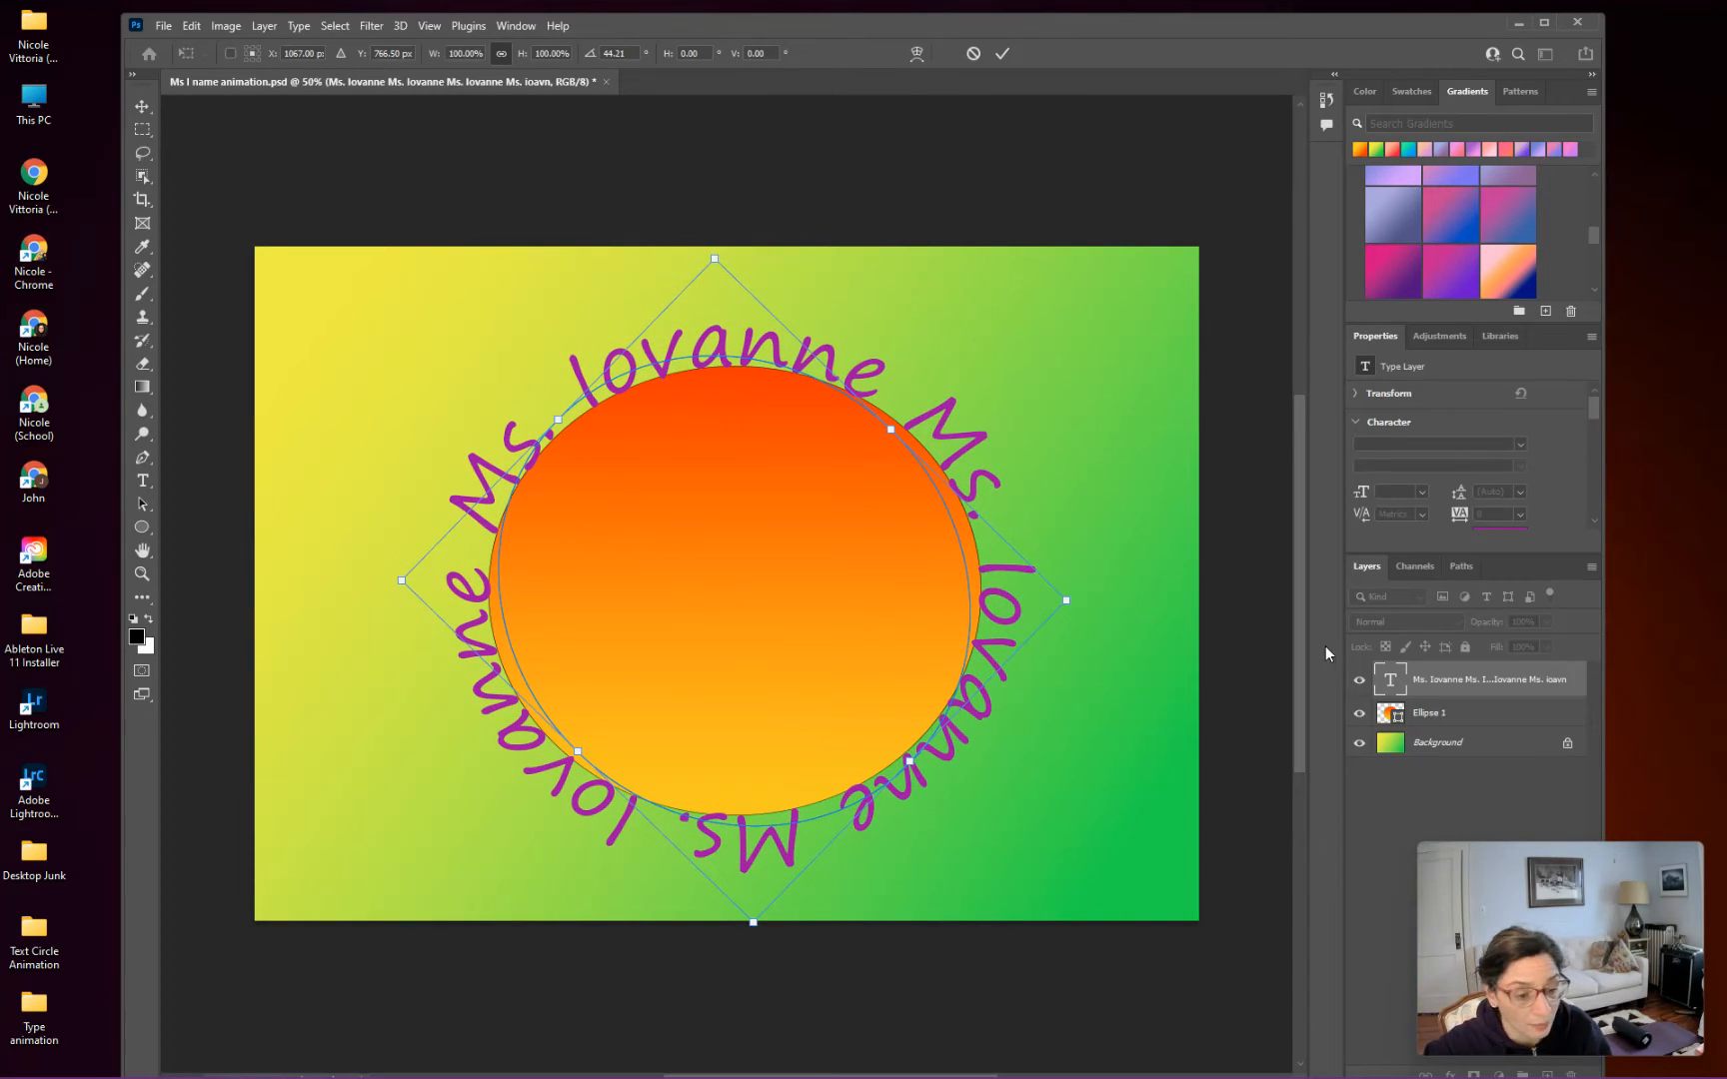
pyautogui.press('Return')
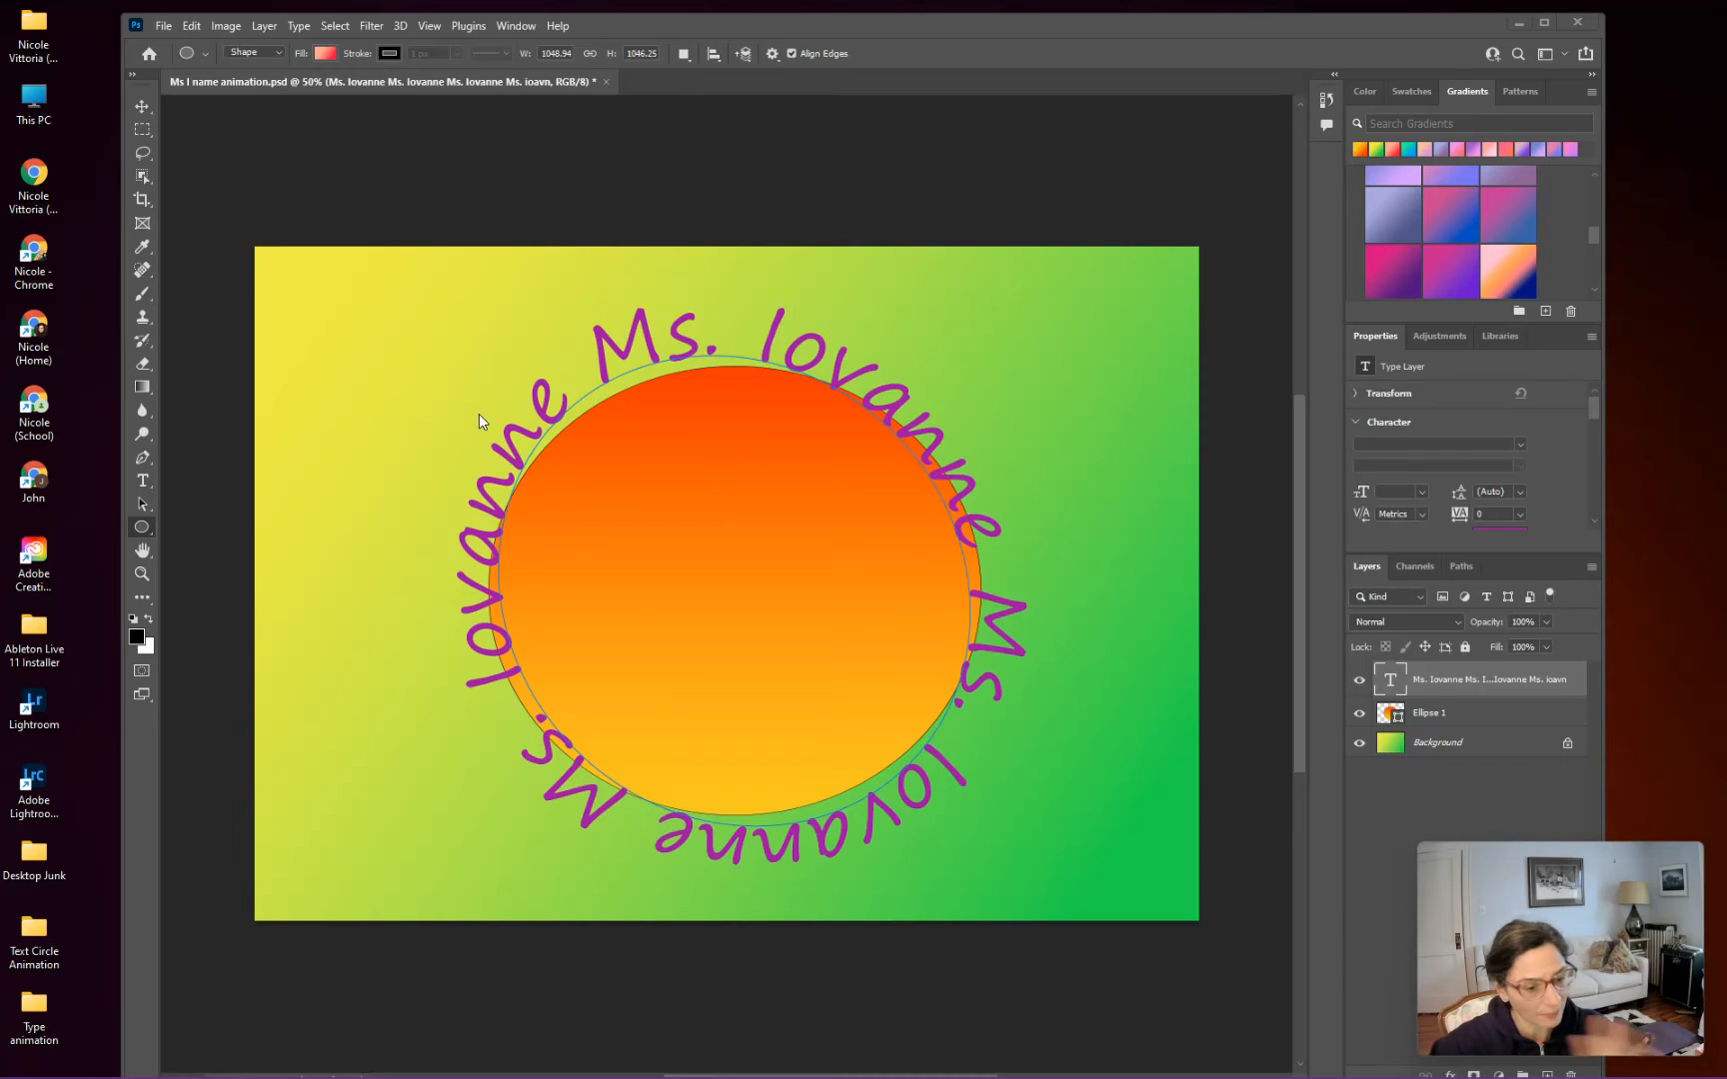
# Step: Save the rotated version as a new Photoshop file named "Ms I name animation 2" in the Type animation folder
pyautogui.click(164, 26)
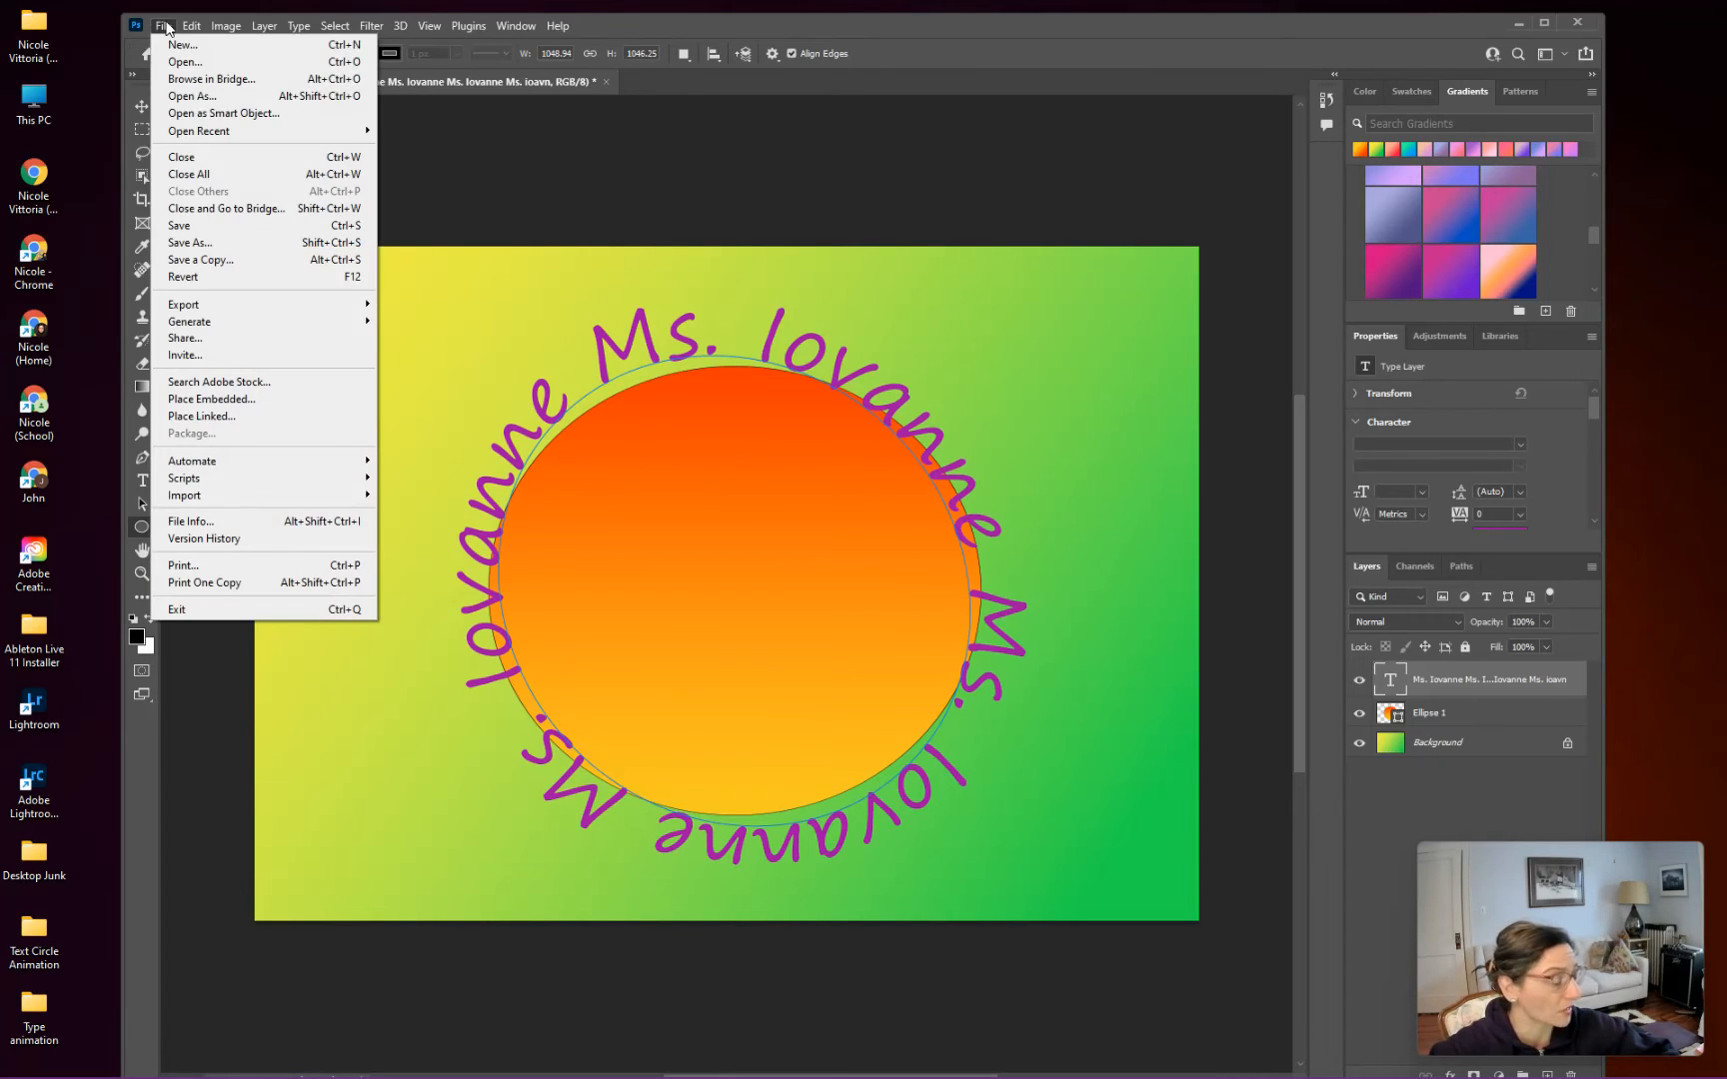
pyautogui.click(219, 250)
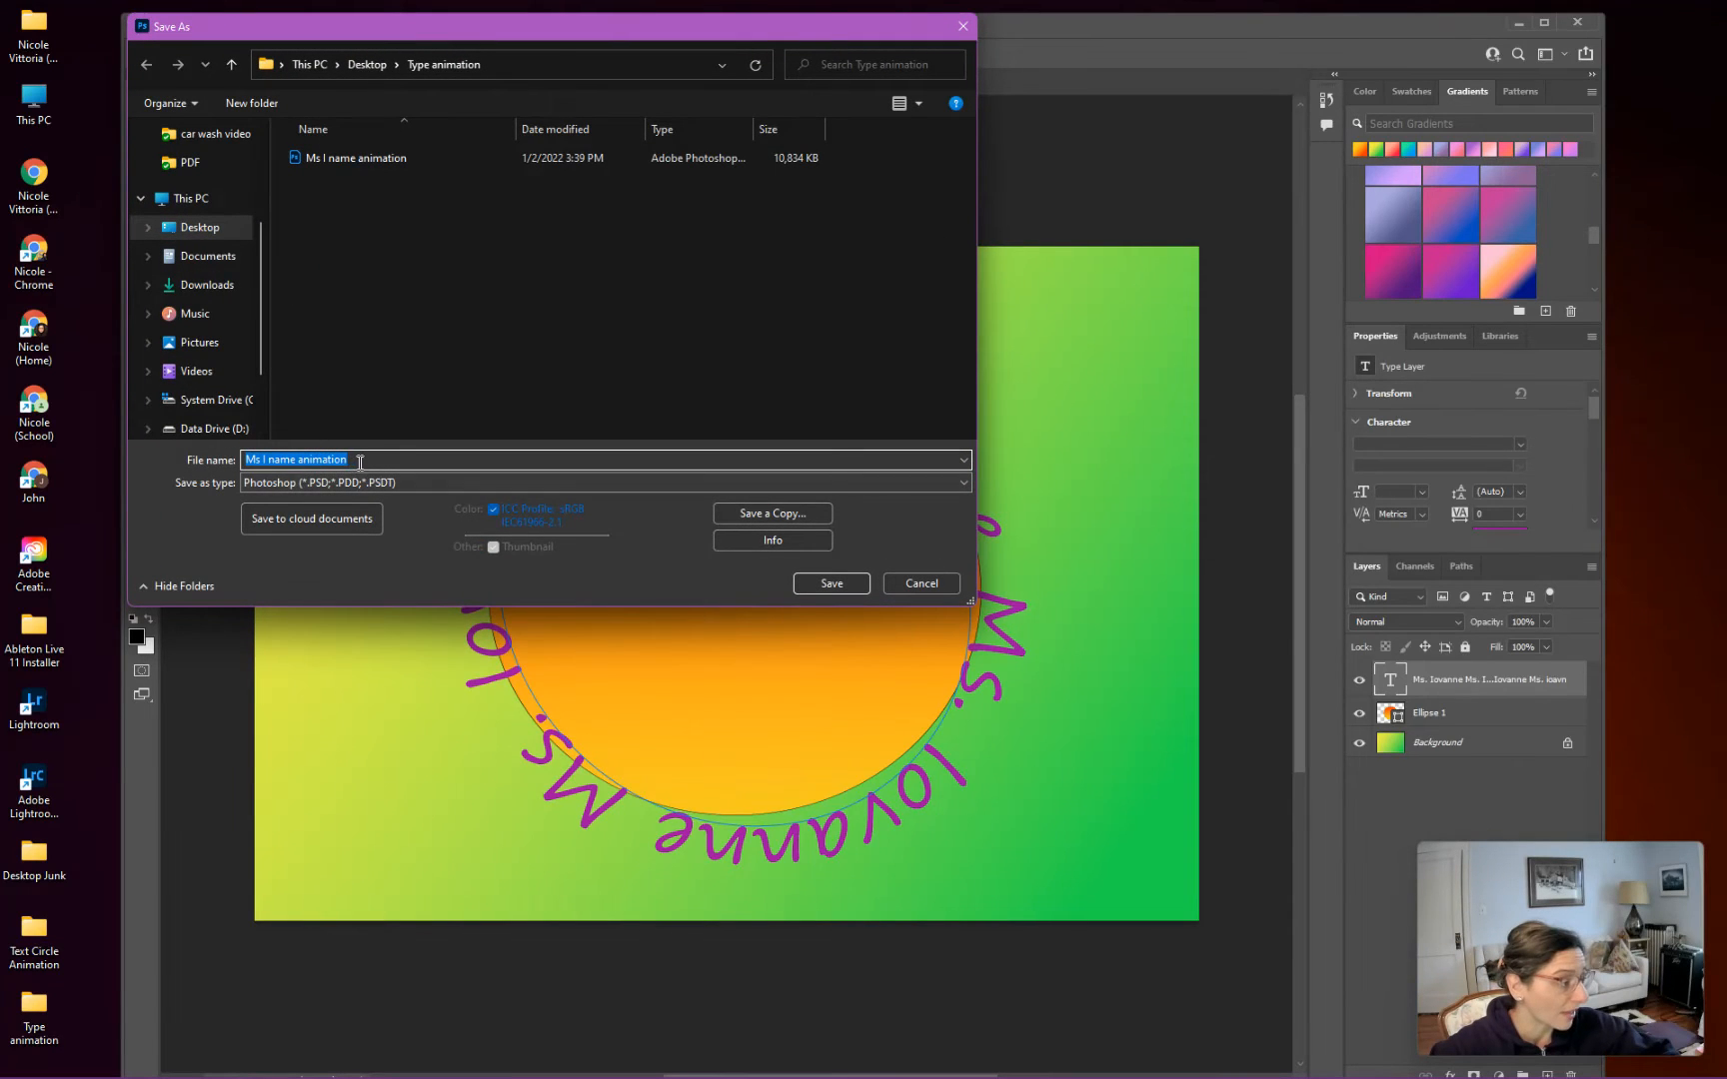
pyautogui.click(366, 460)
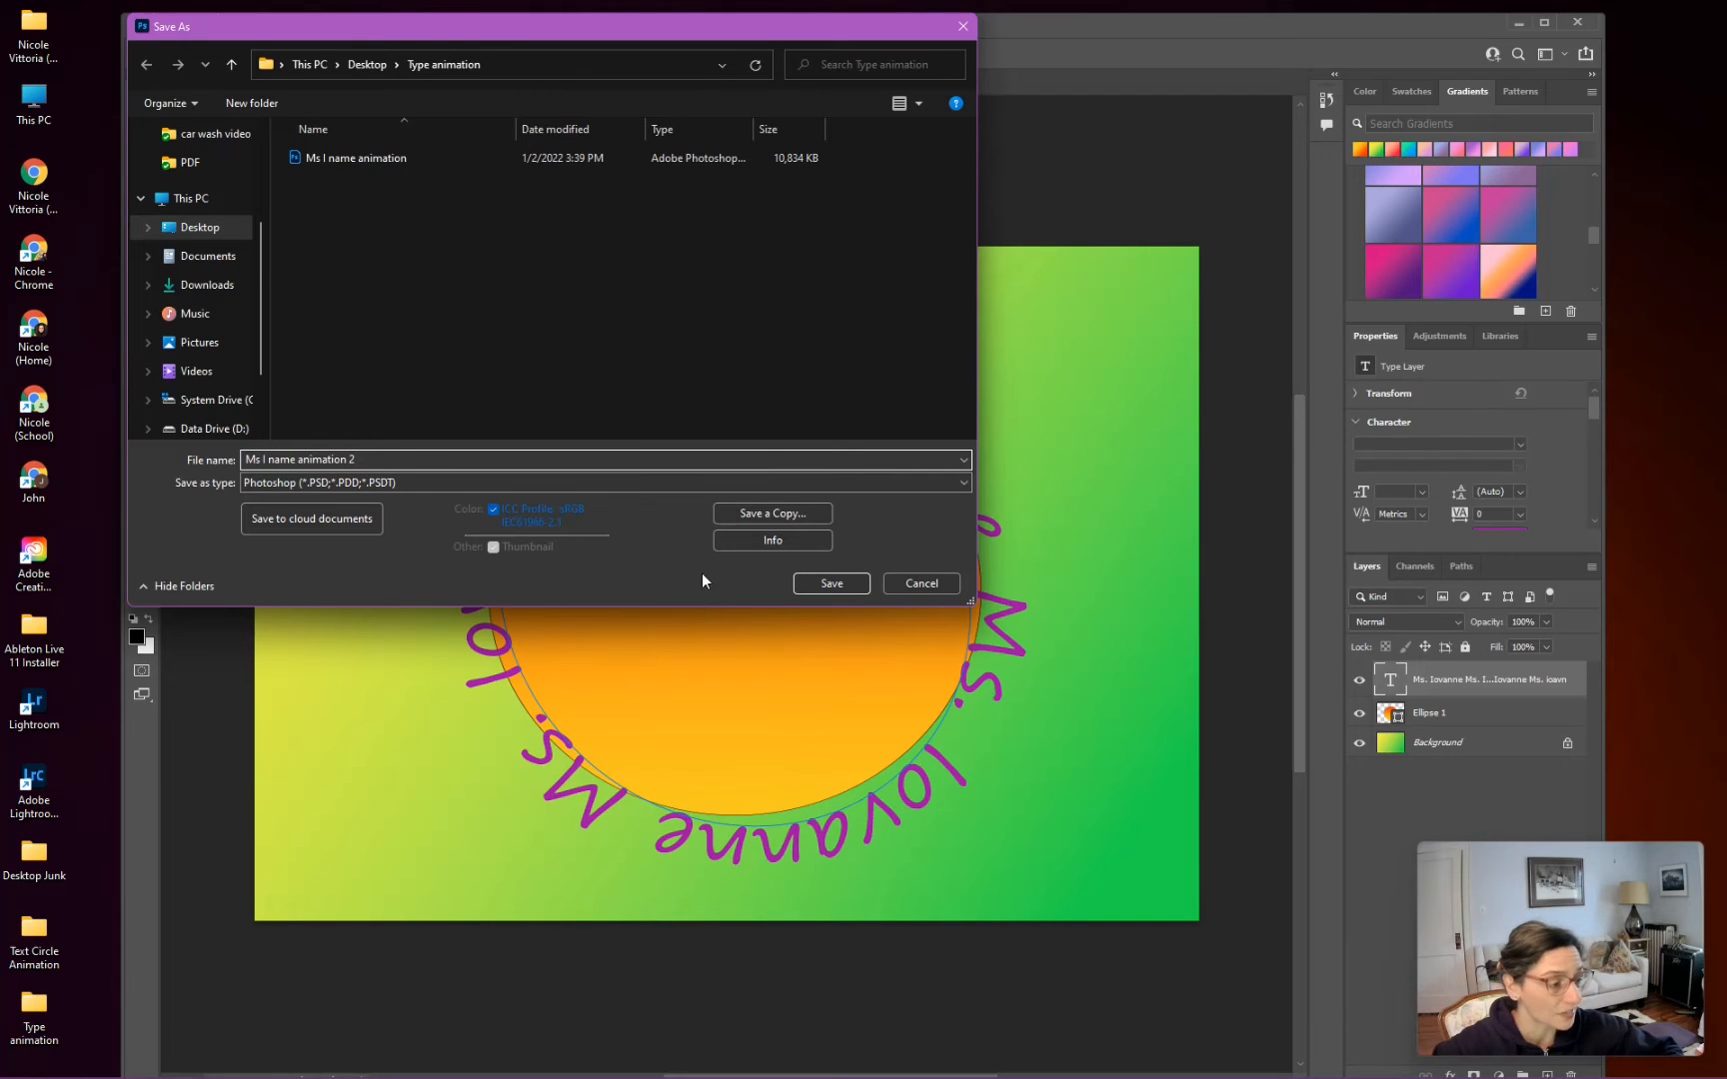
pyautogui.click(828, 583)
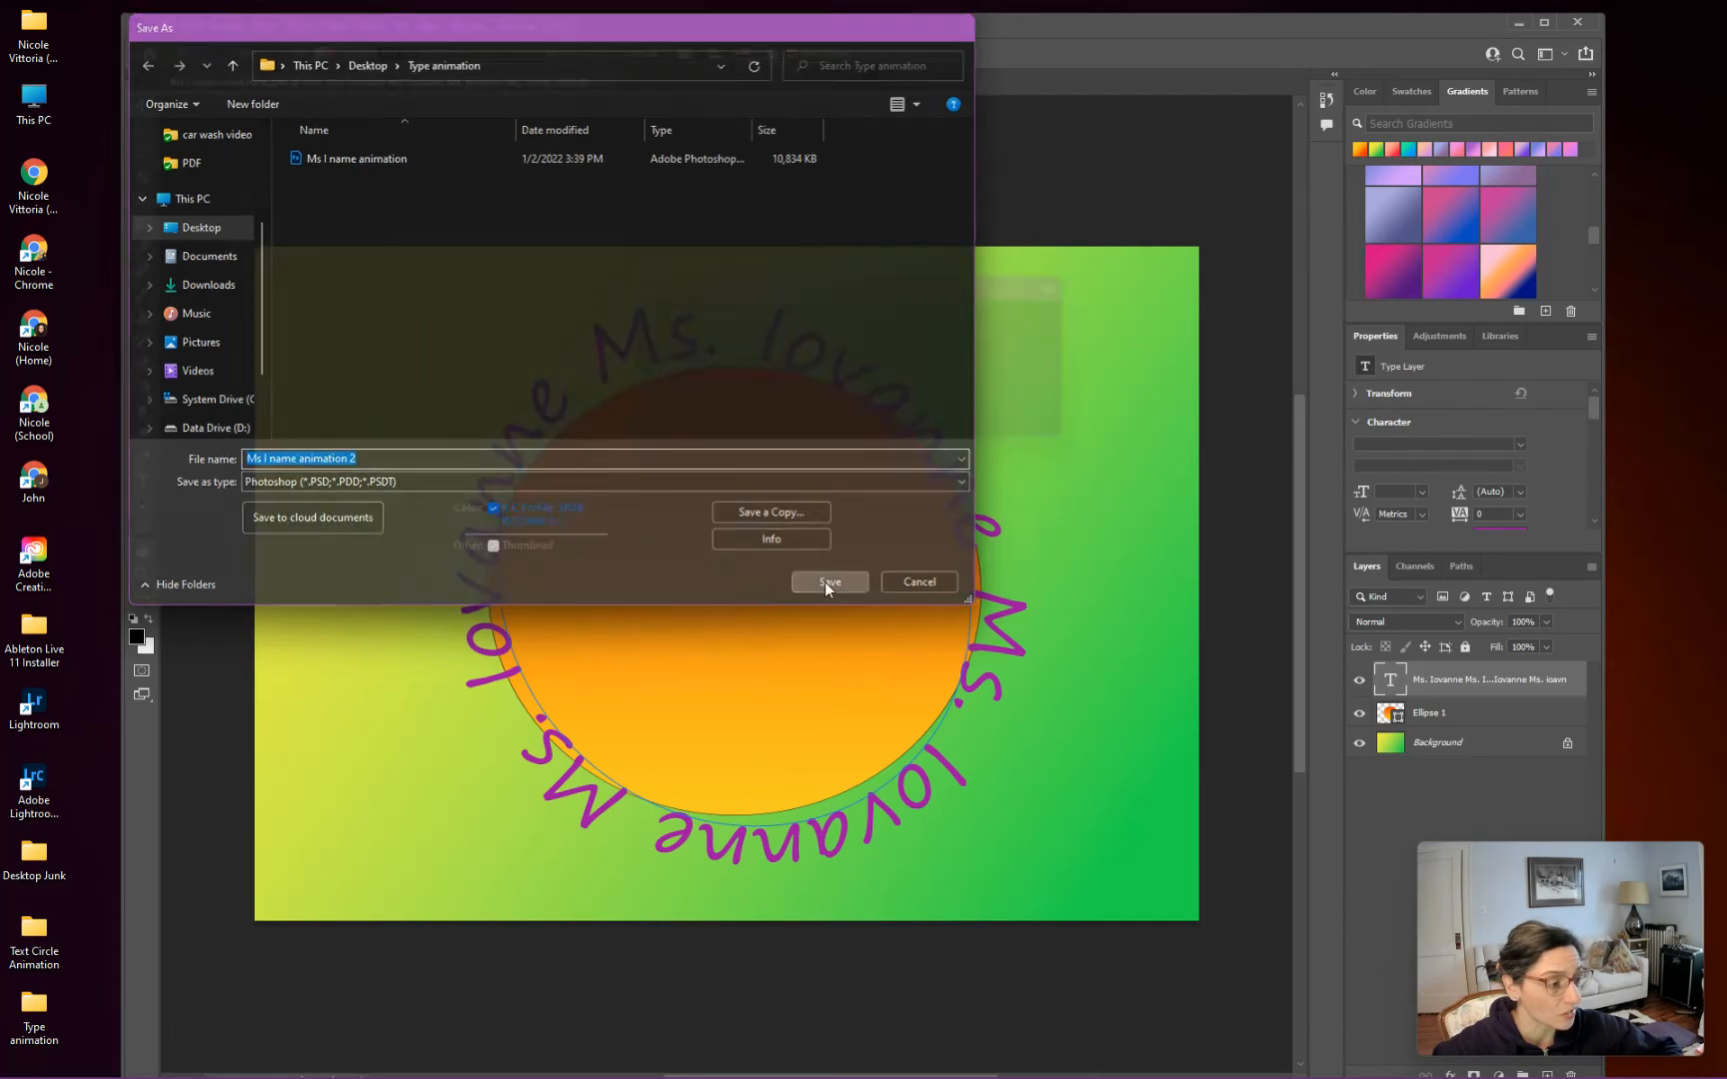
pyautogui.click(1072, 318)
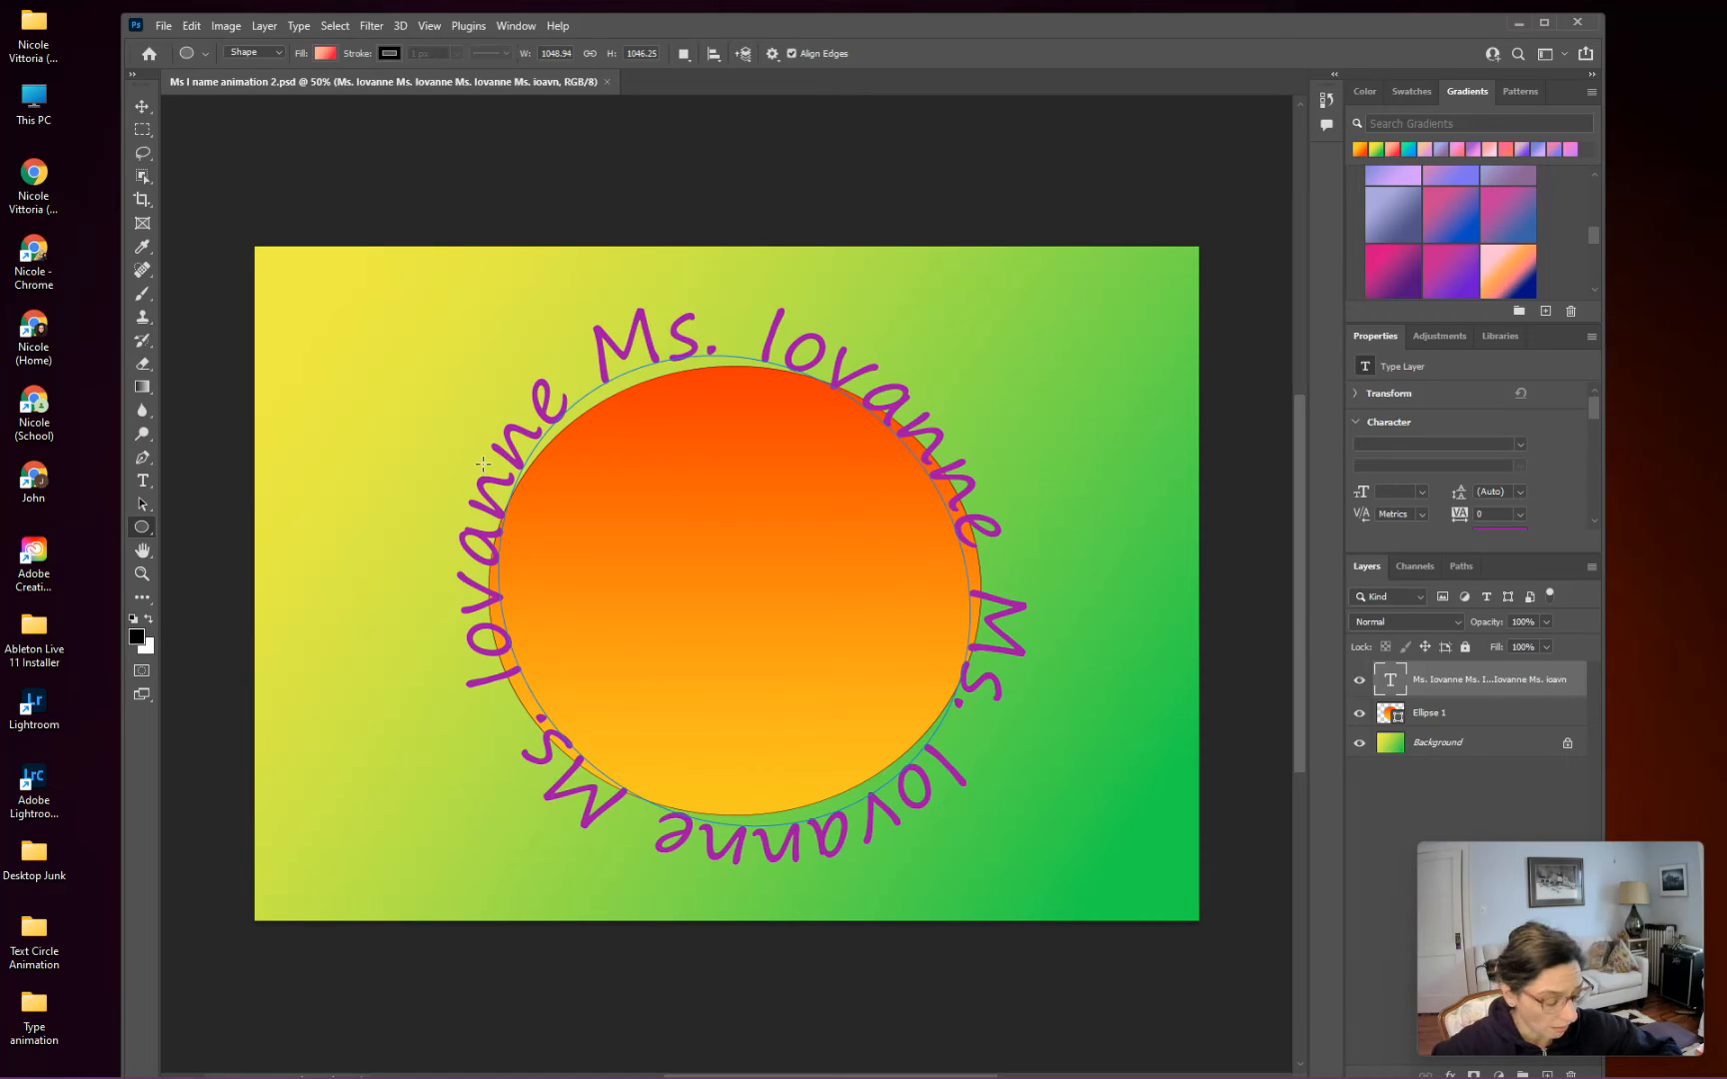
# Step: Rotate the circular text path by about 140 degrees clockwise with Free Transform and commit it
pyautogui.hotkey('ctrl', 't')
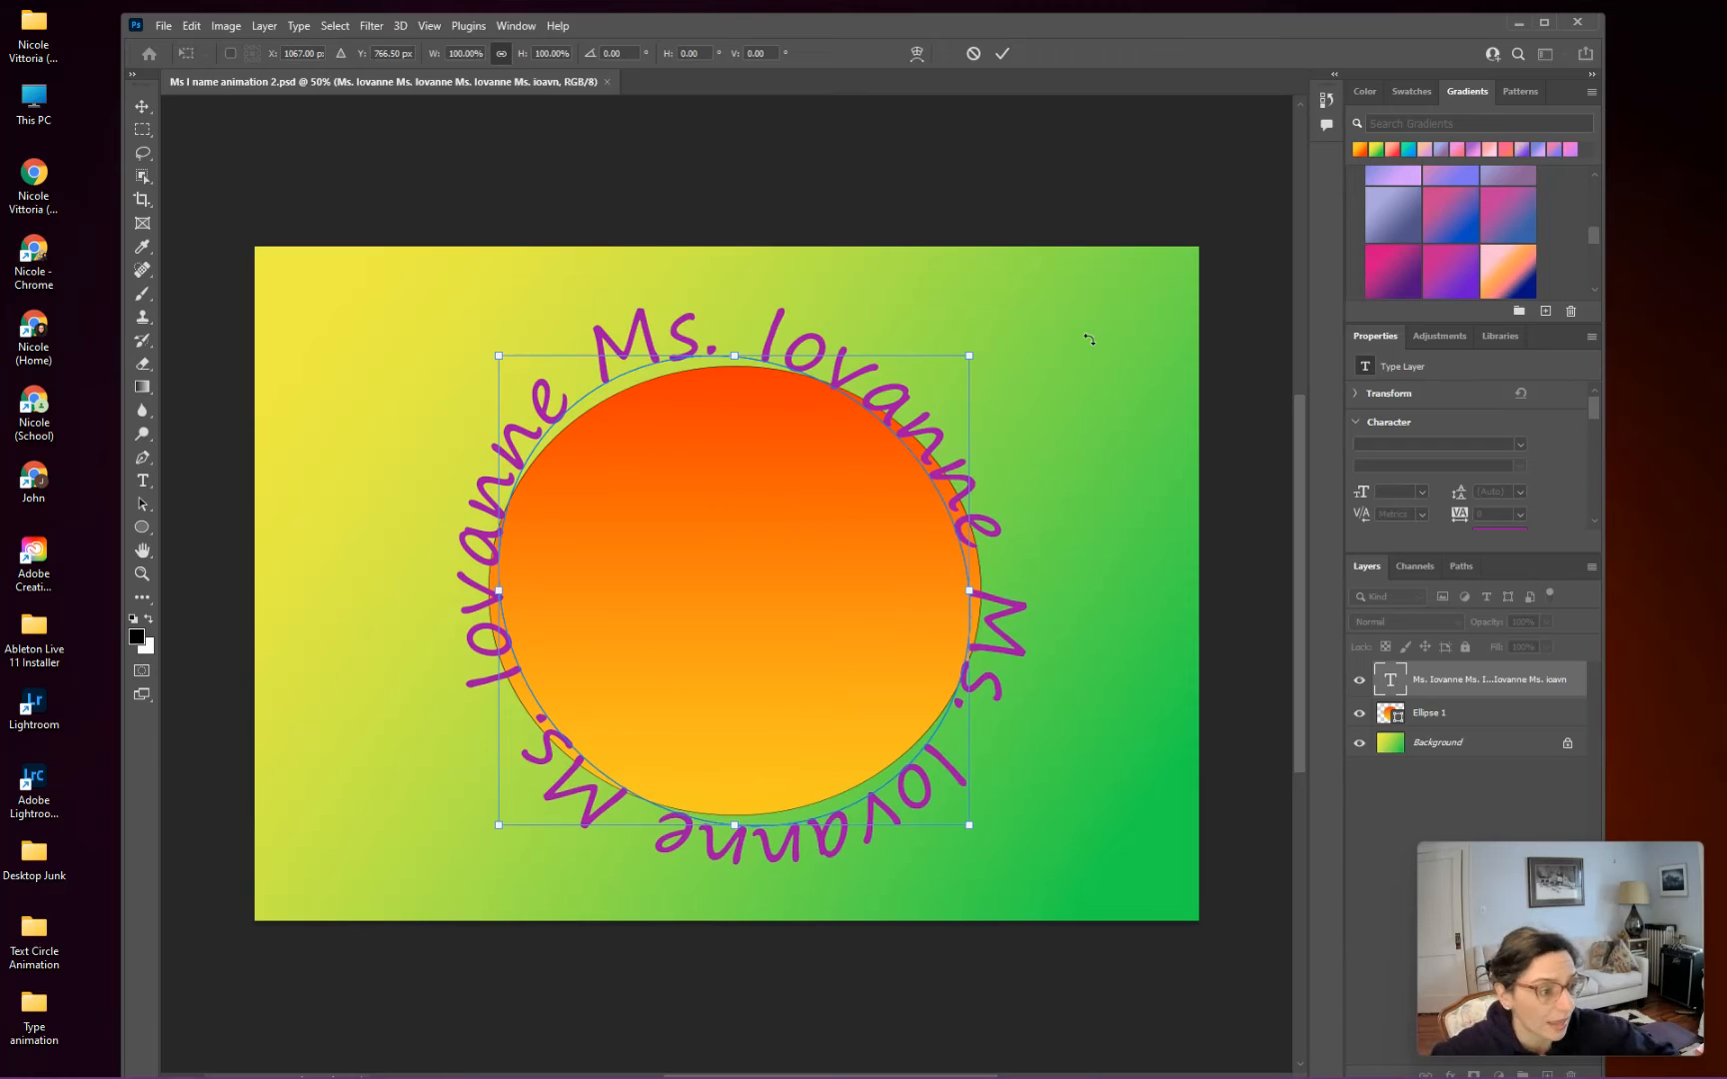
pyautogui.moveTo(1085, 346); pyautogui.dragTo(668, 880)
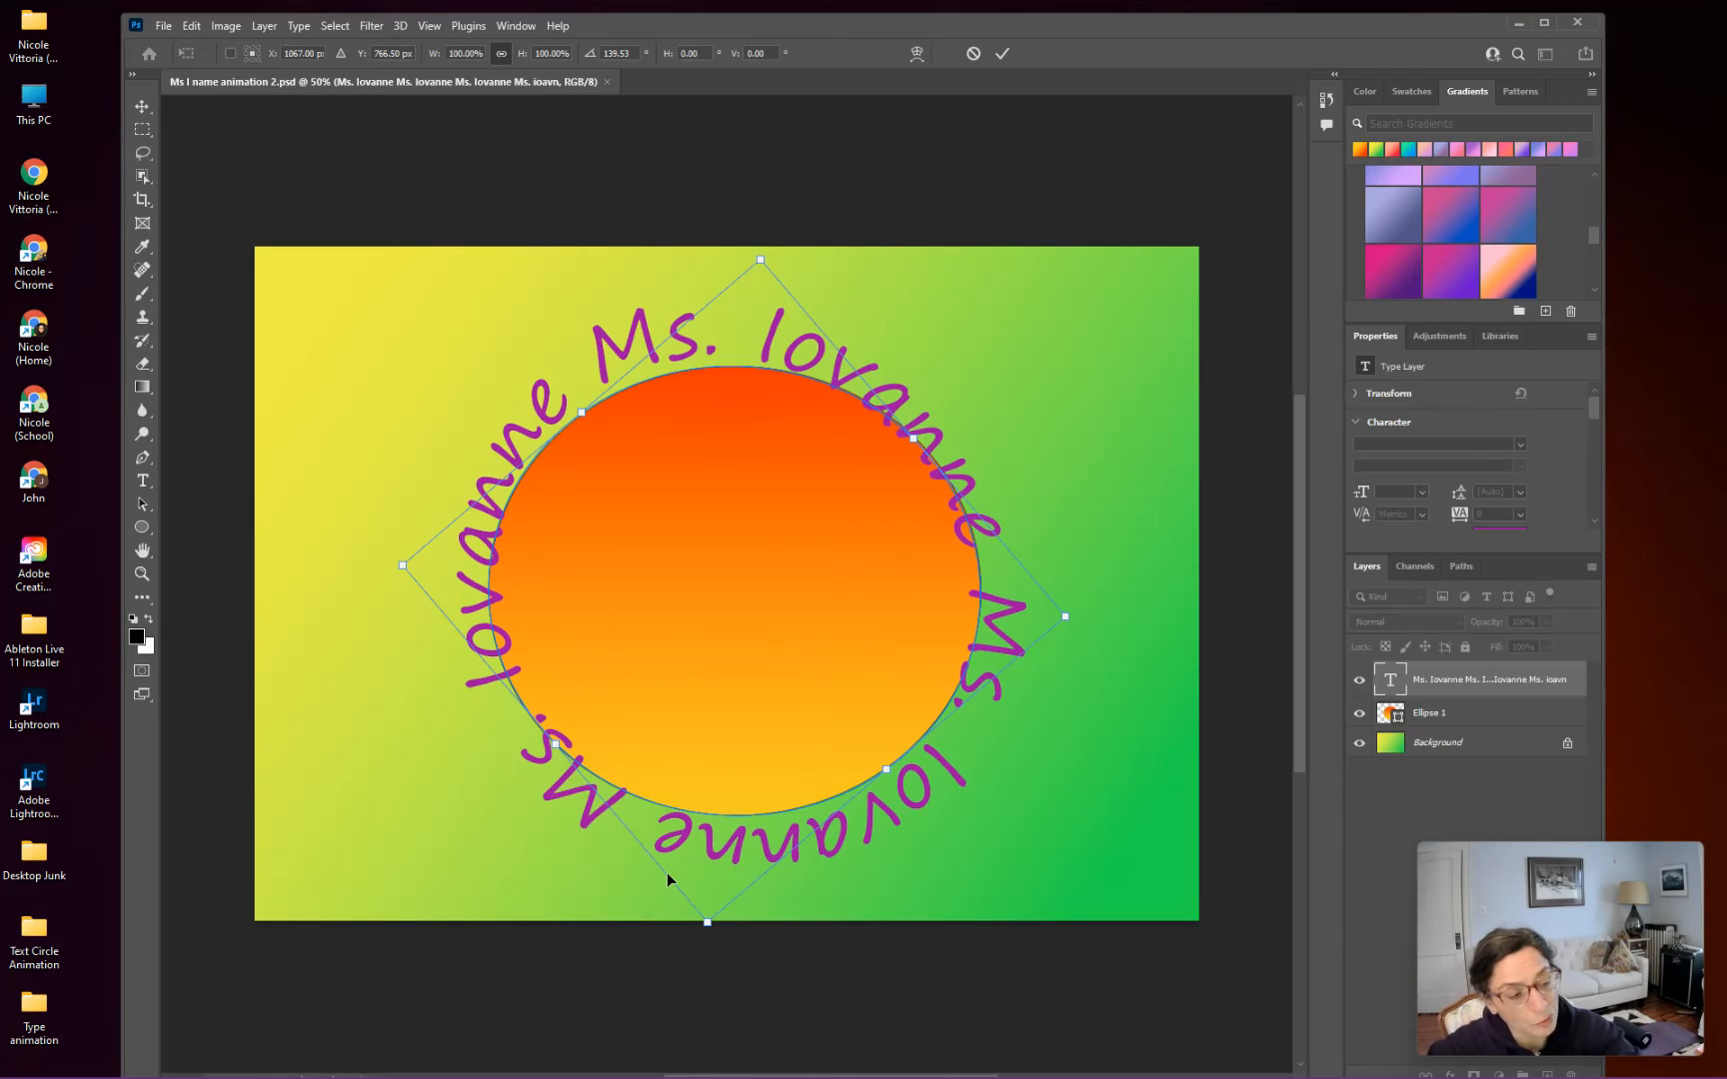
pyautogui.press('Return')
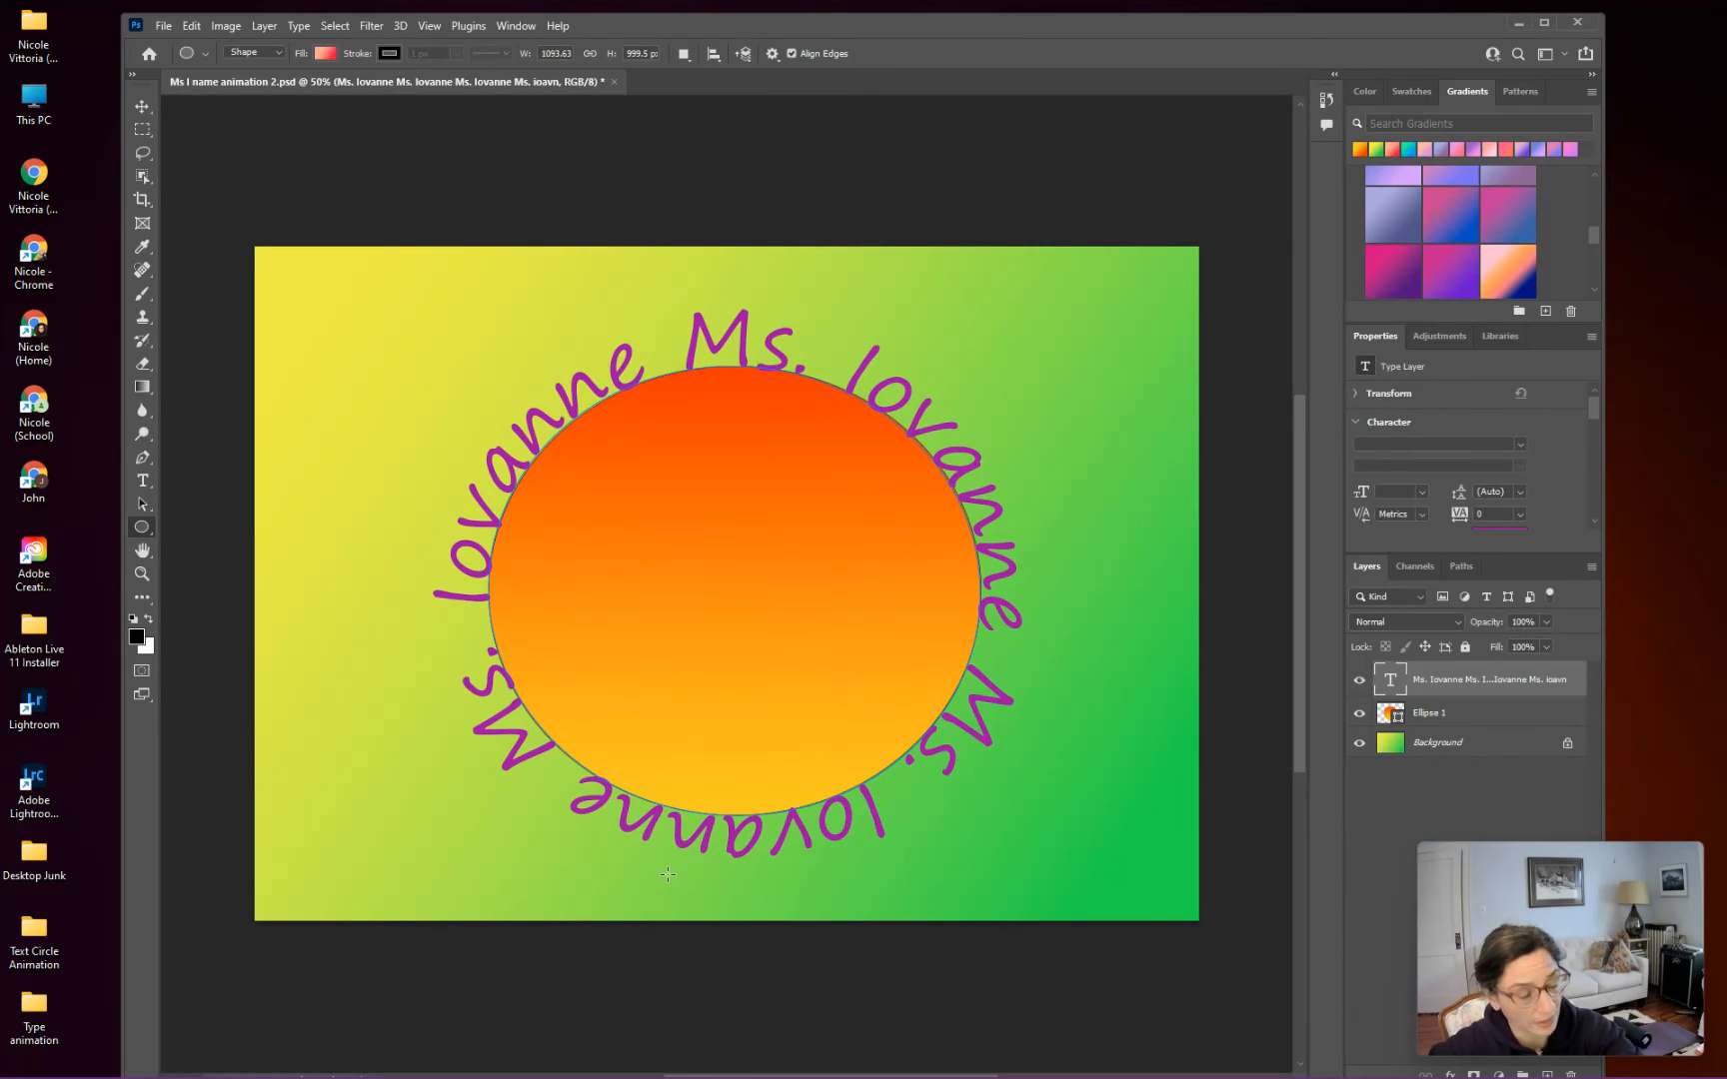
# Step: Change the Ellipse 1 fill to the yellow-to-pink gradient preset from the Oranges group
pyautogui.moveTo(1589, 917)
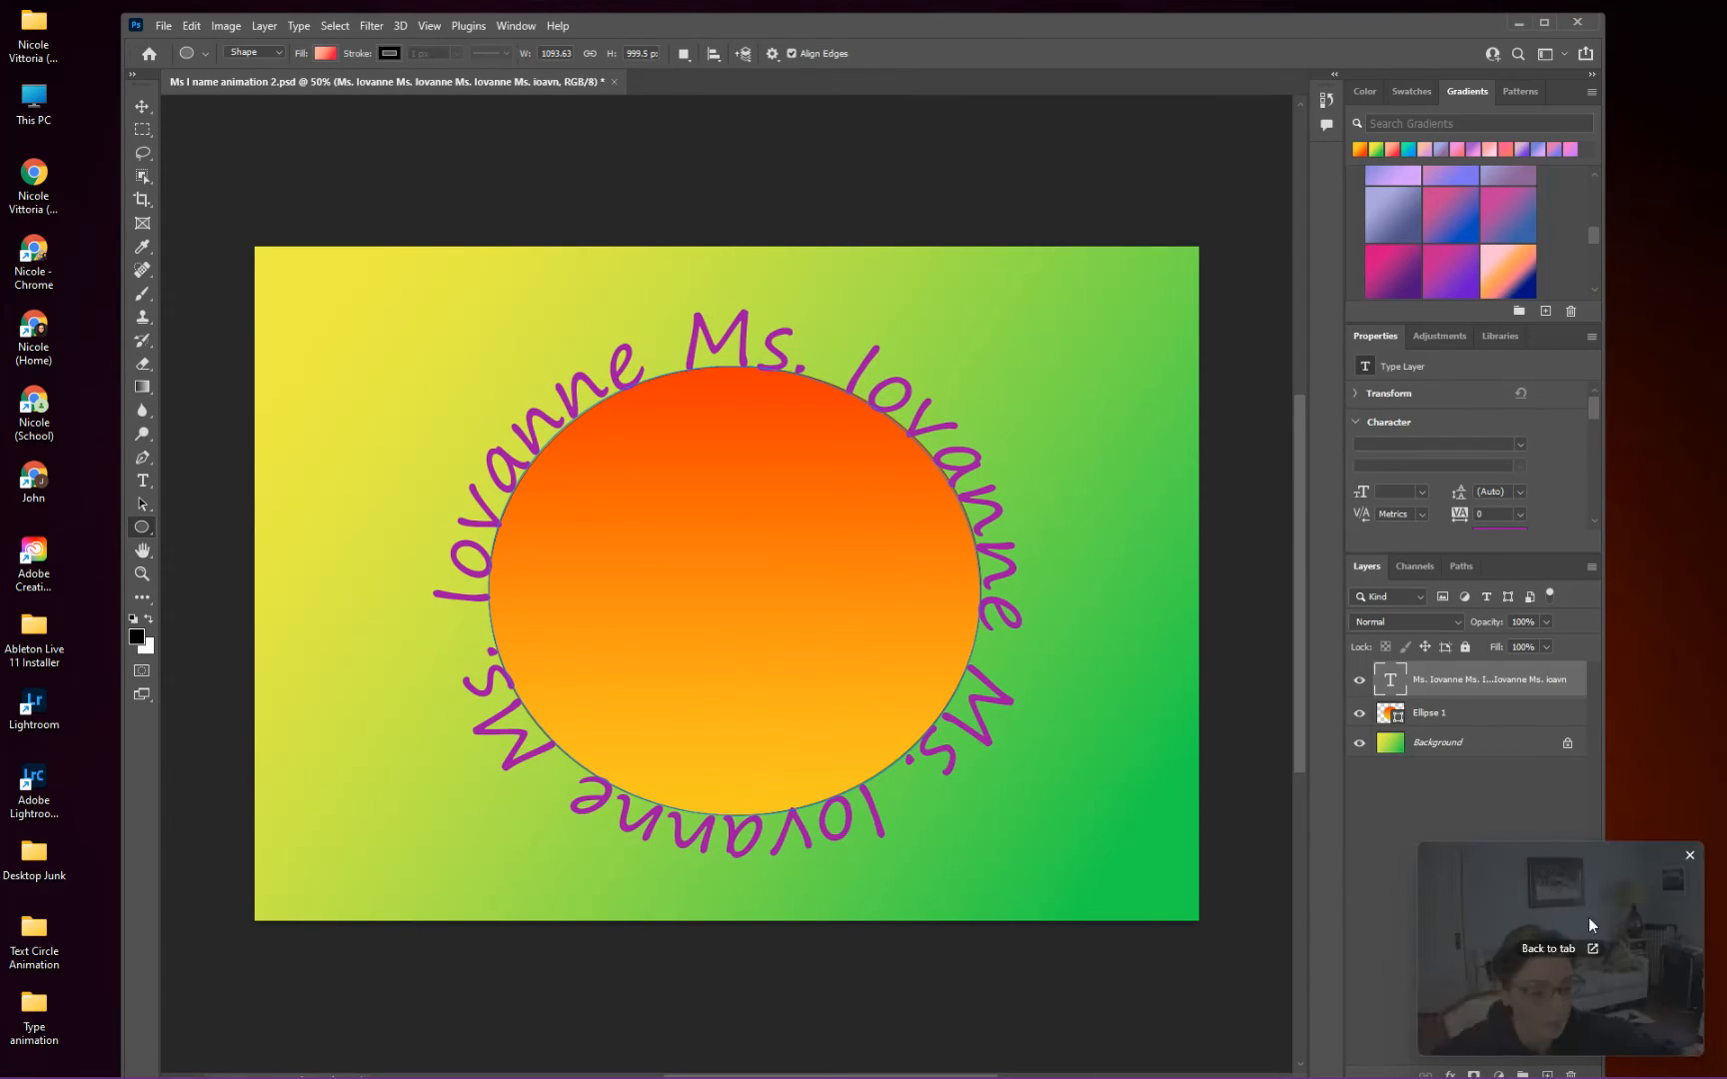
pyautogui.click(1509, 714)
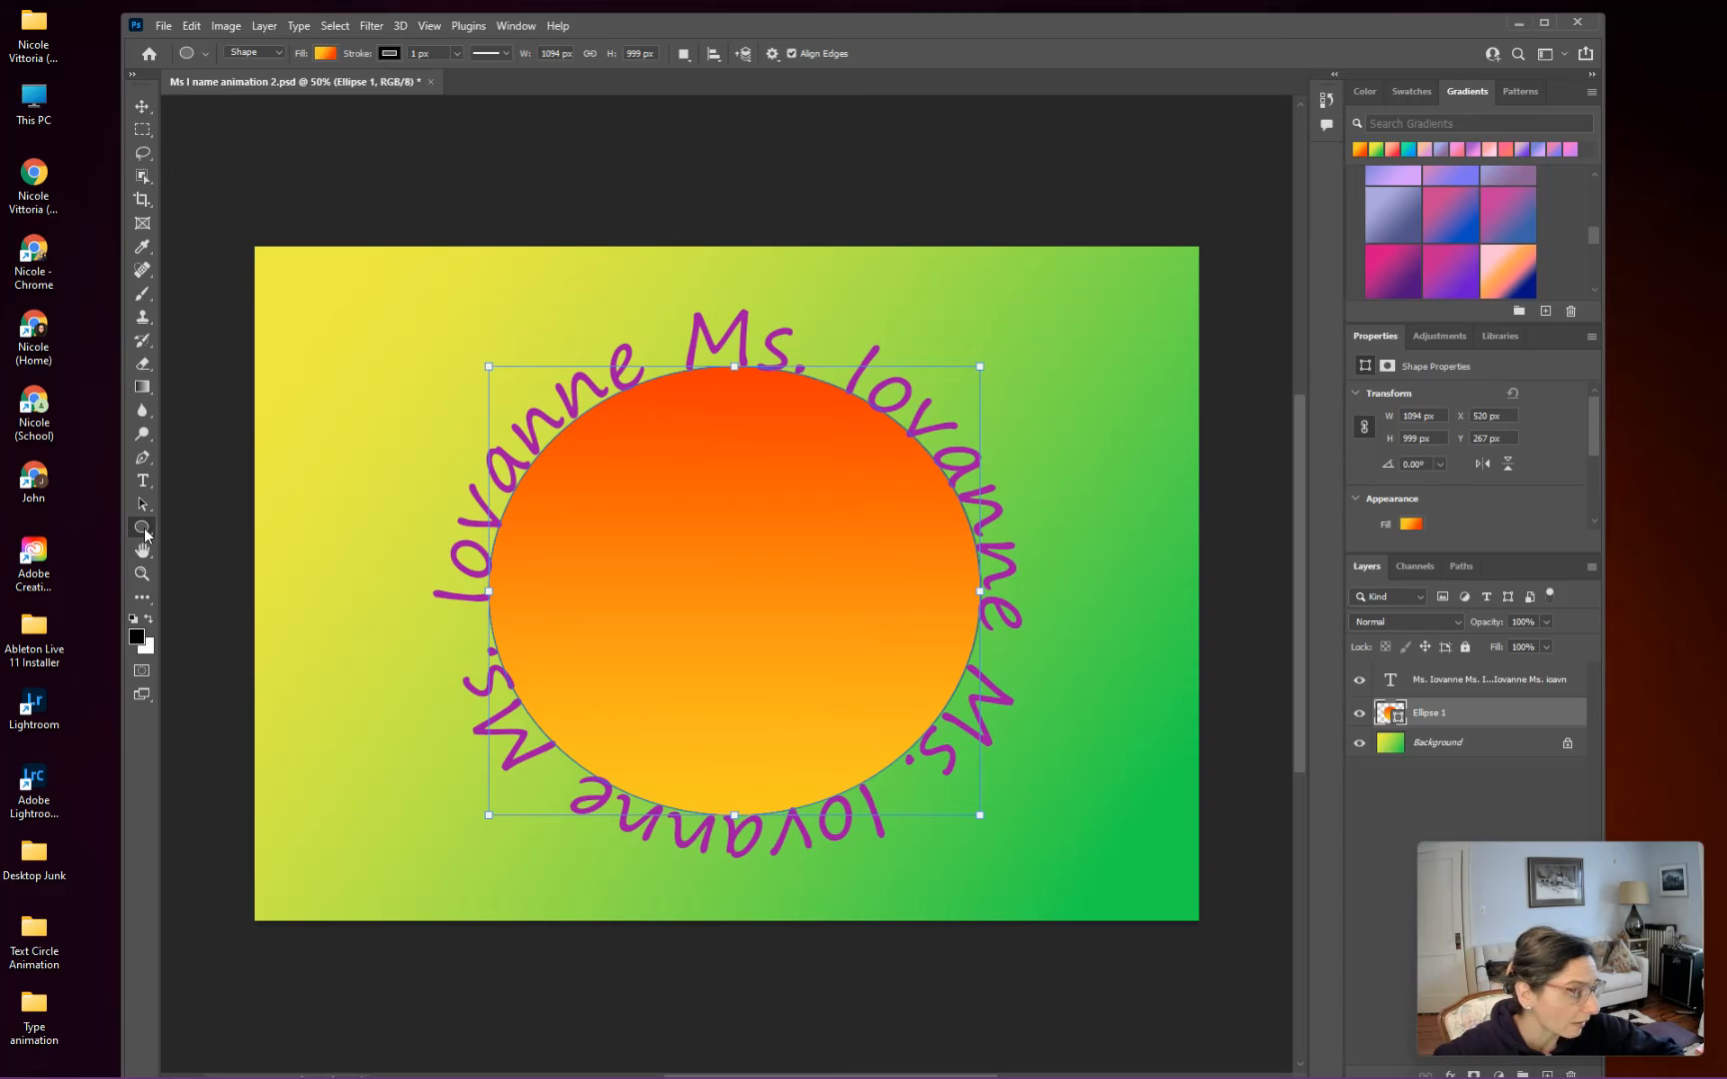
pyautogui.click(327, 55)
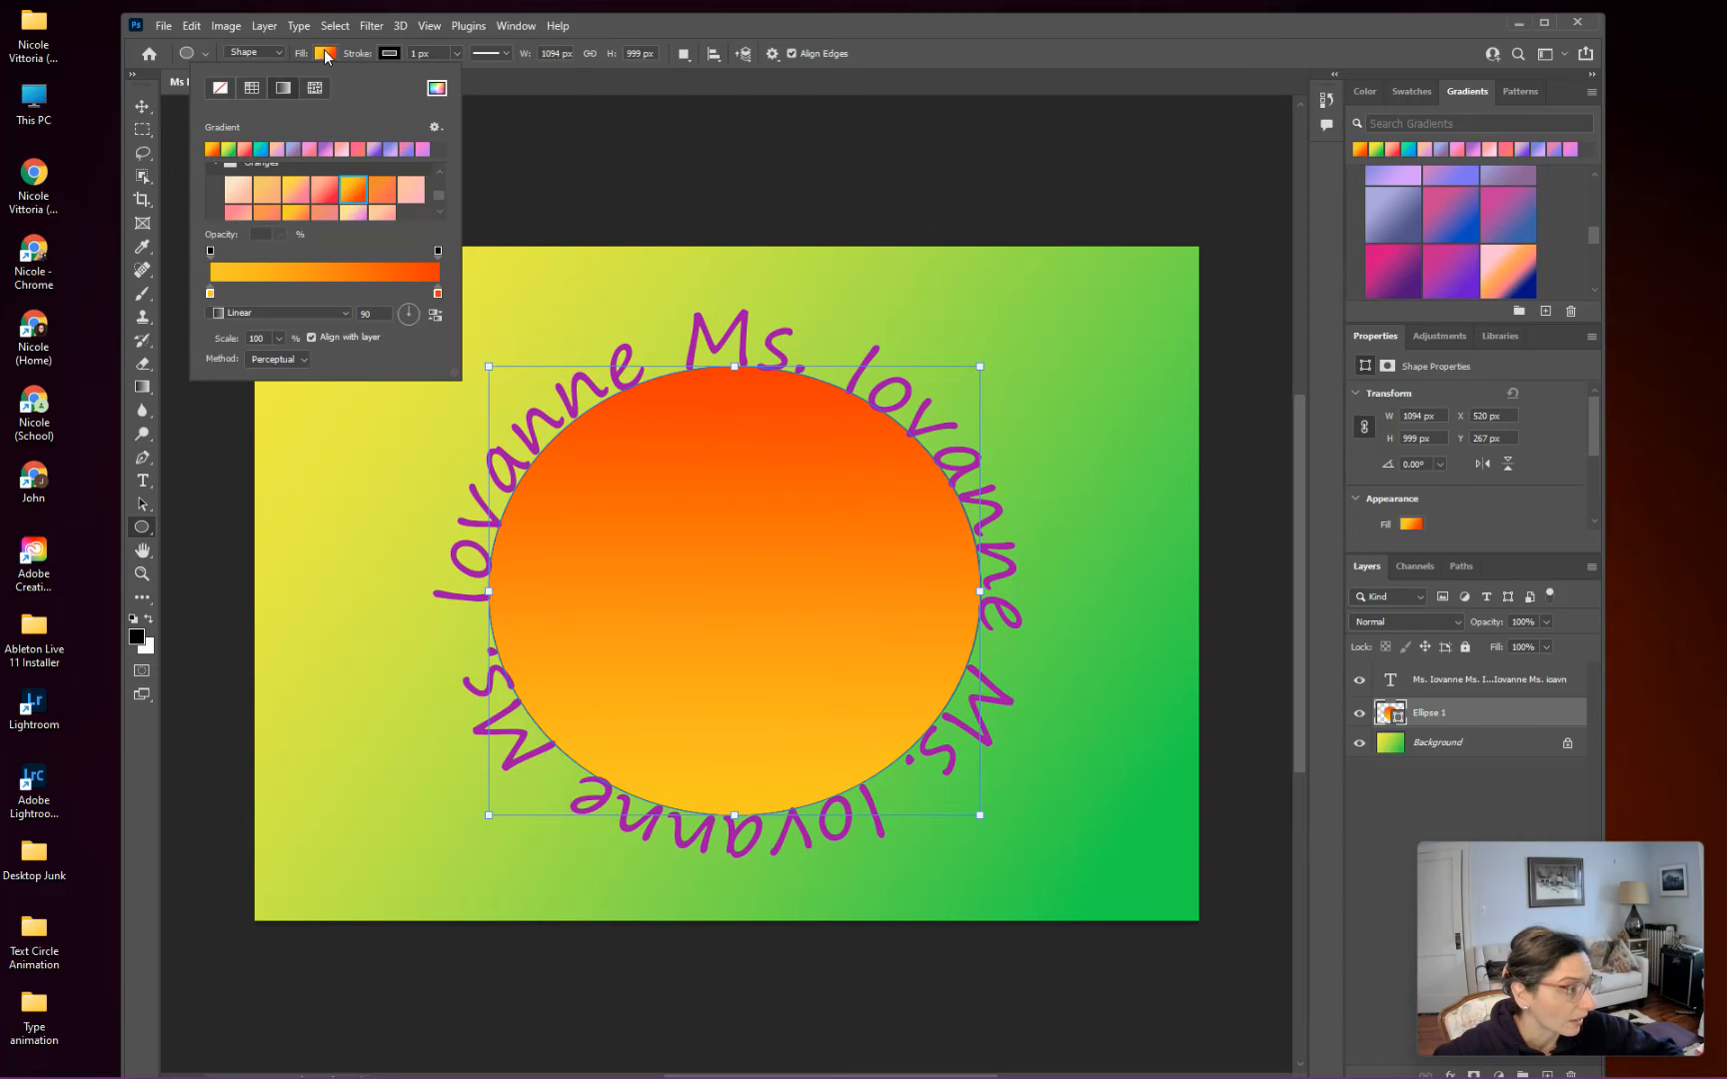
pyautogui.click(295, 199)
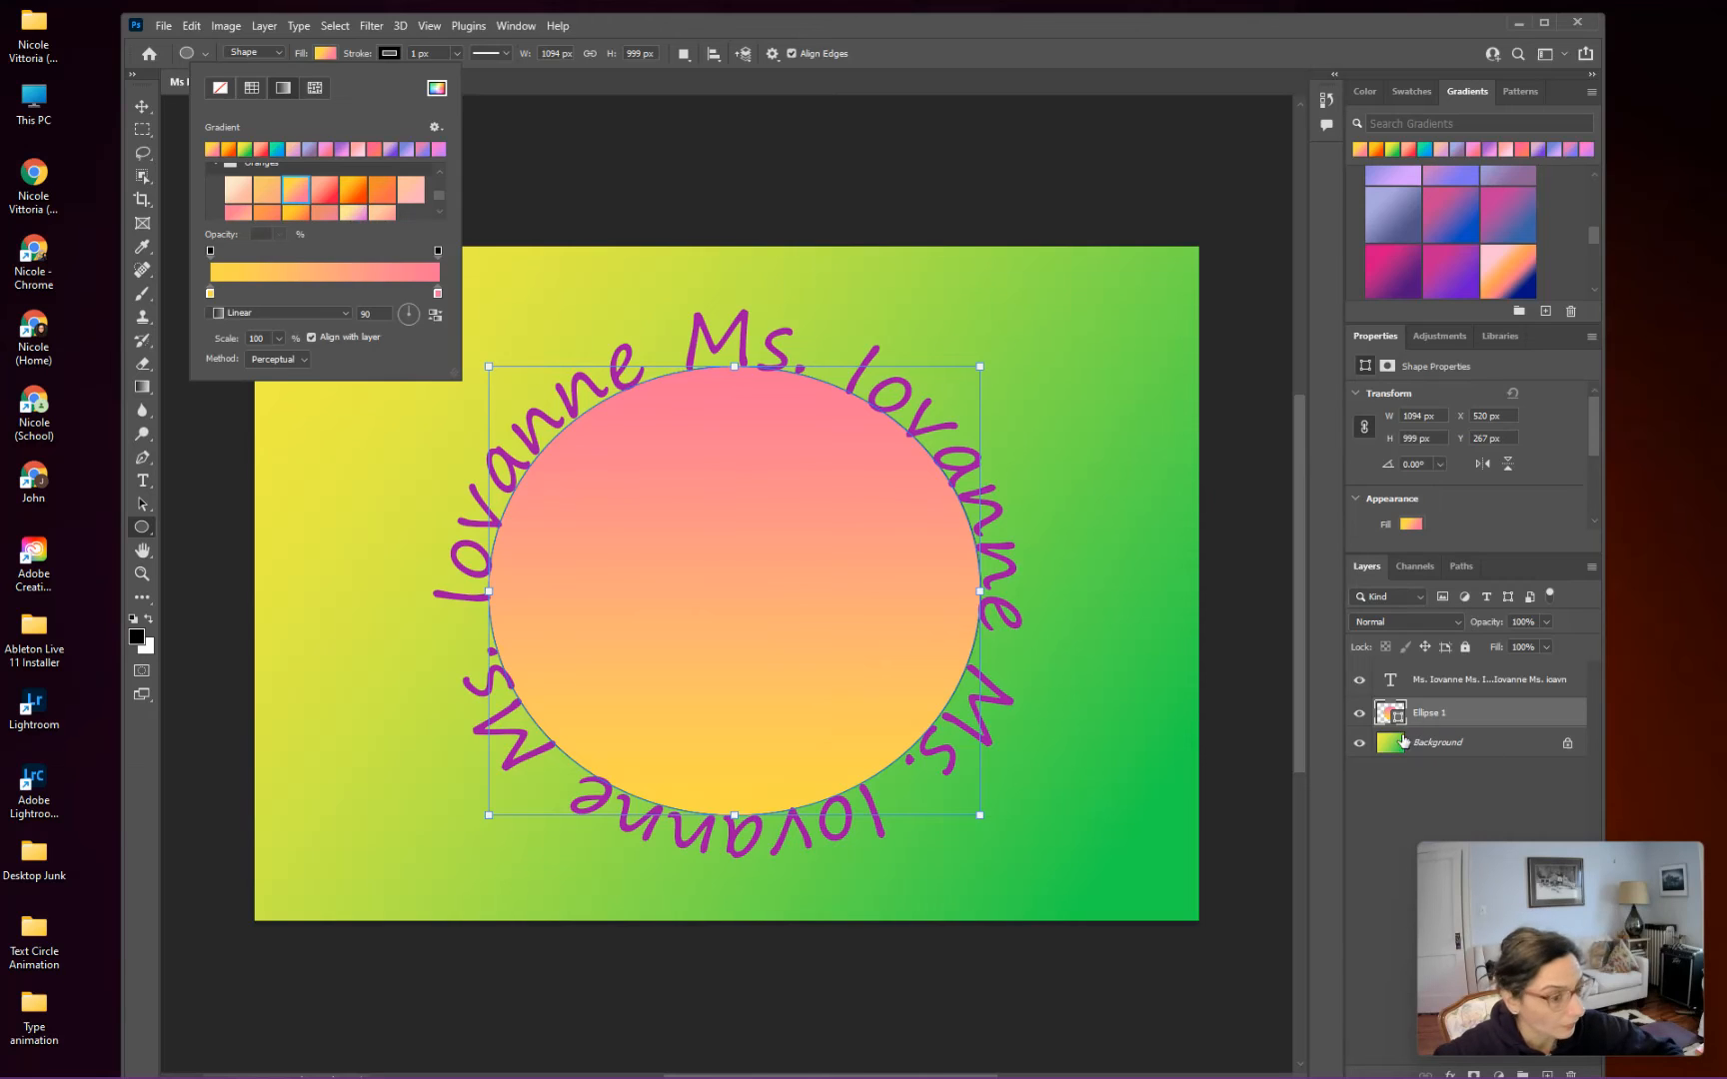
# Step: Fill the Background layer diagonally from upper left to lower right with the mint-to-blue gradient preset from the Greens group
pyautogui.click(1439, 742)
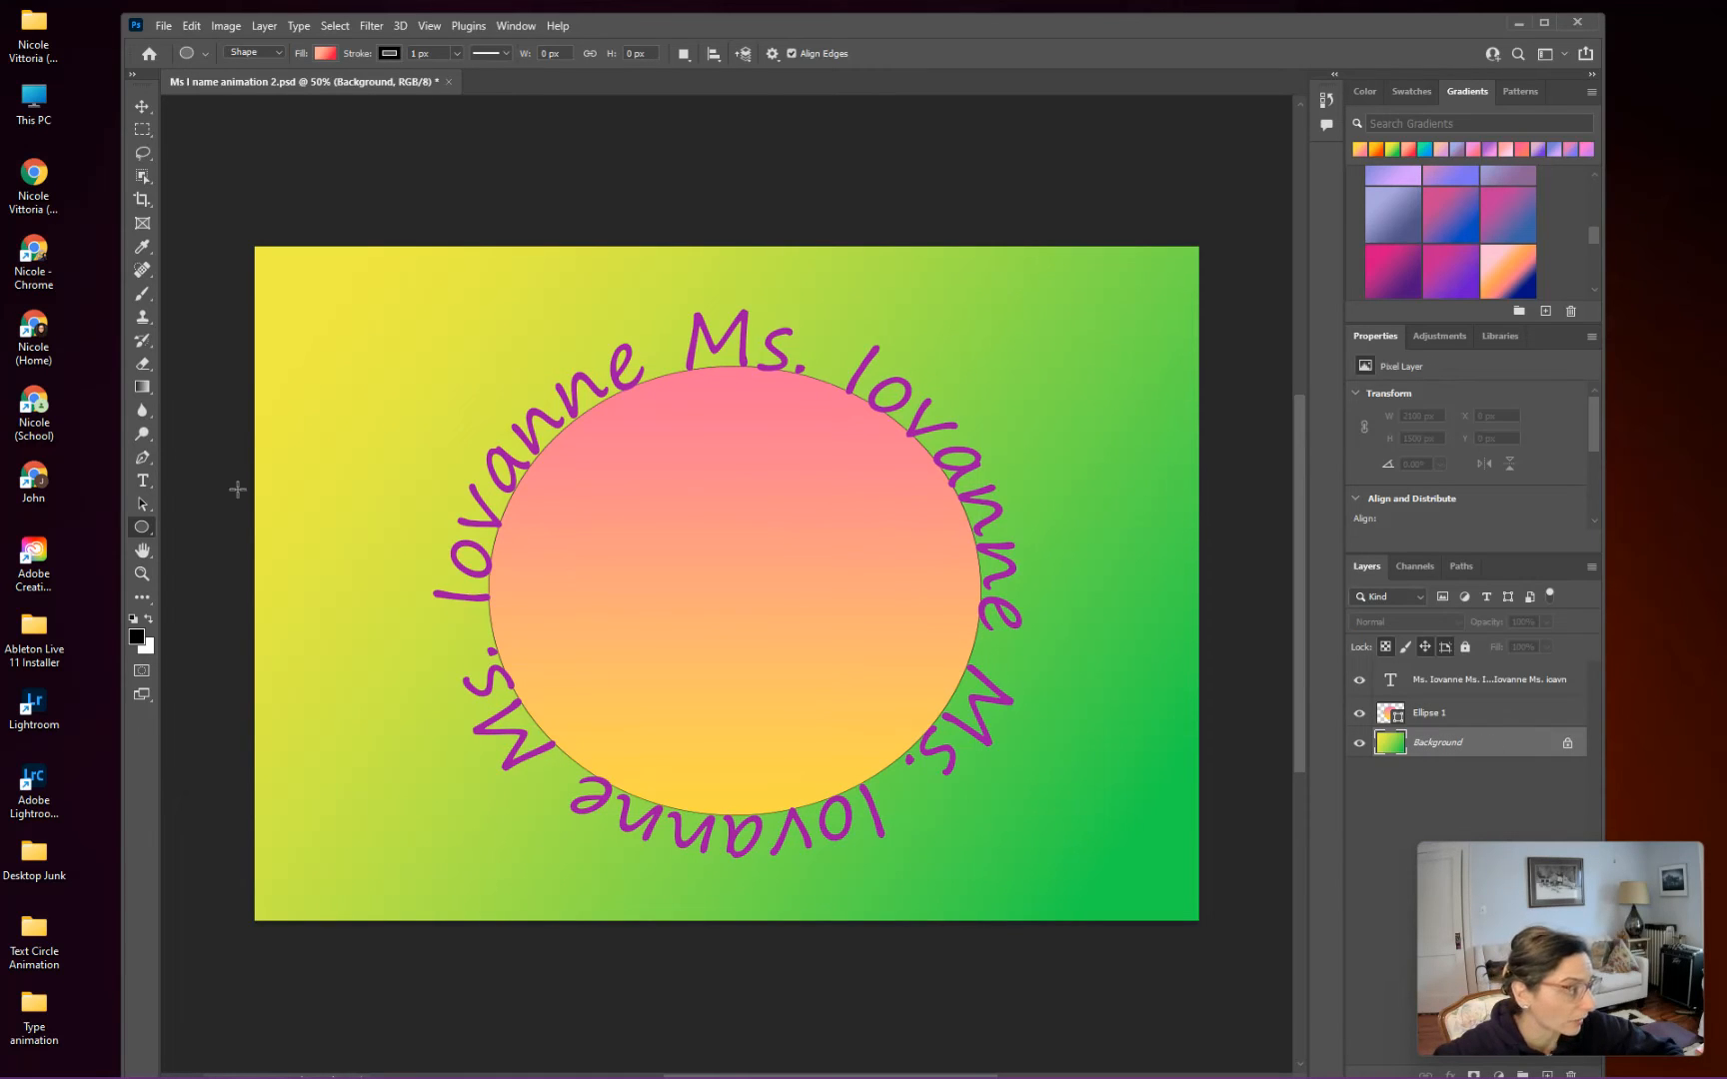
pyautogui.click(145, 389)
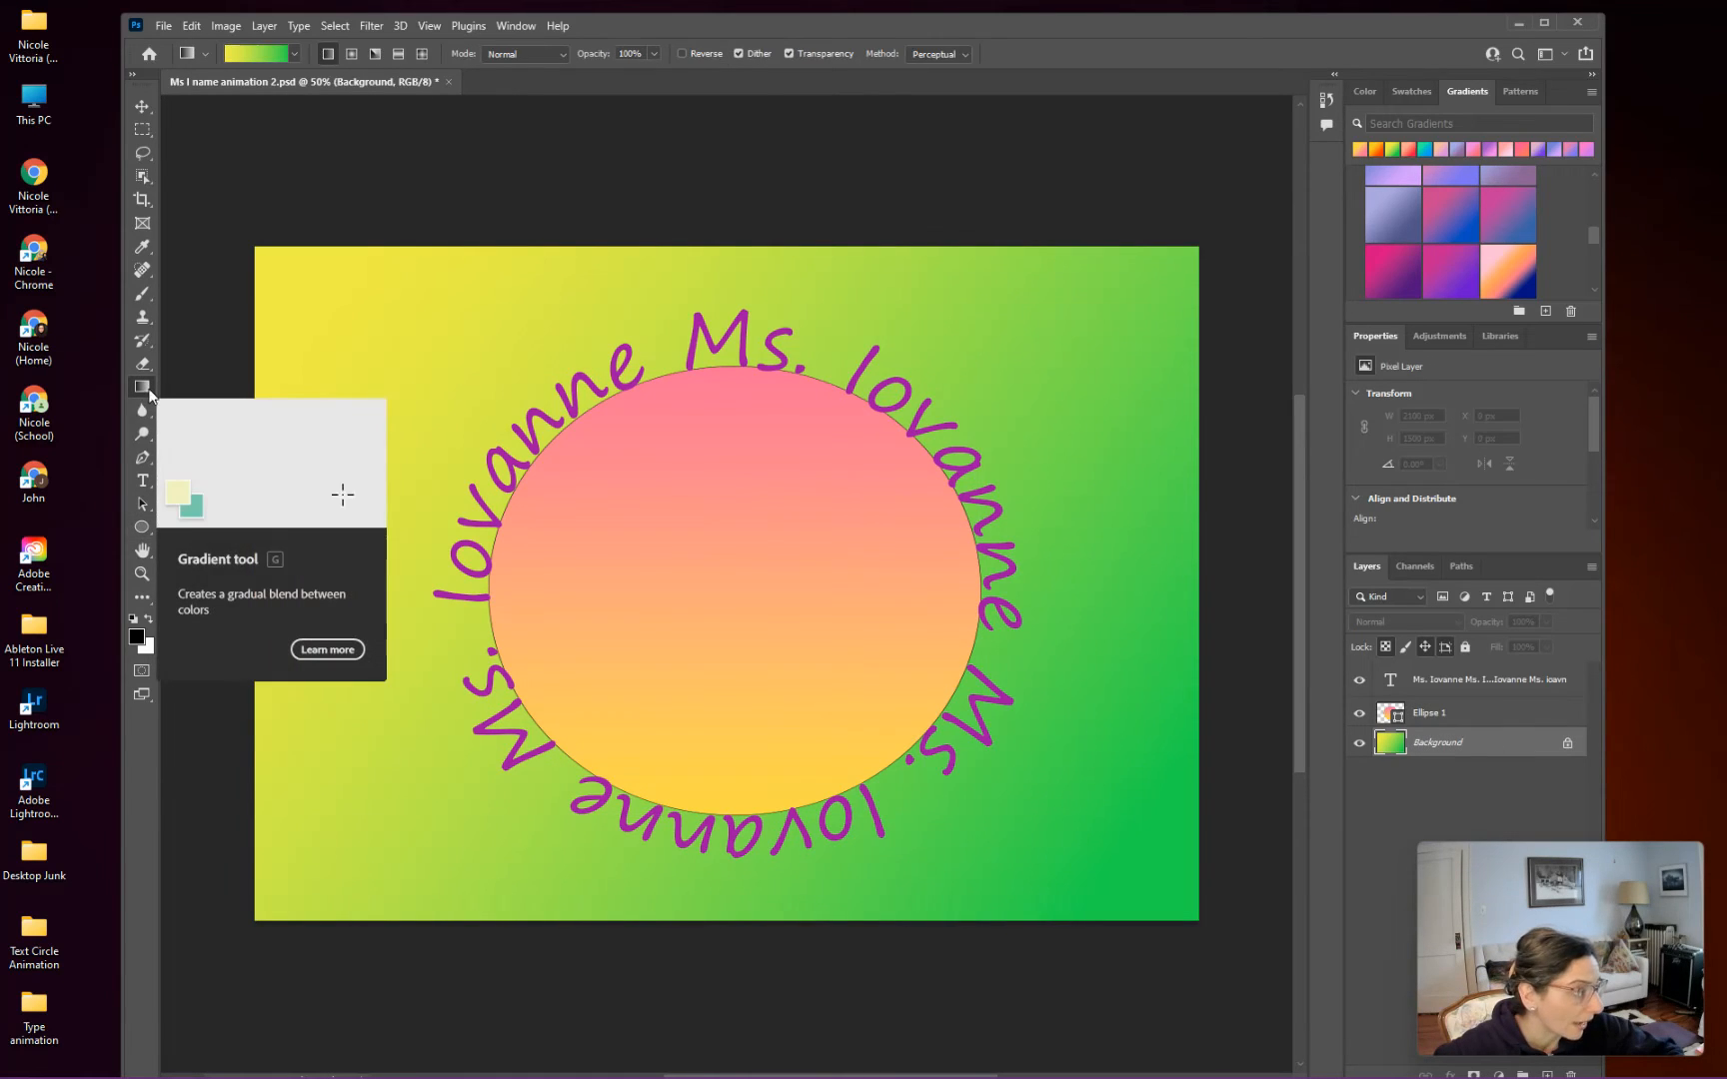
pyautogui.click(295, 54)
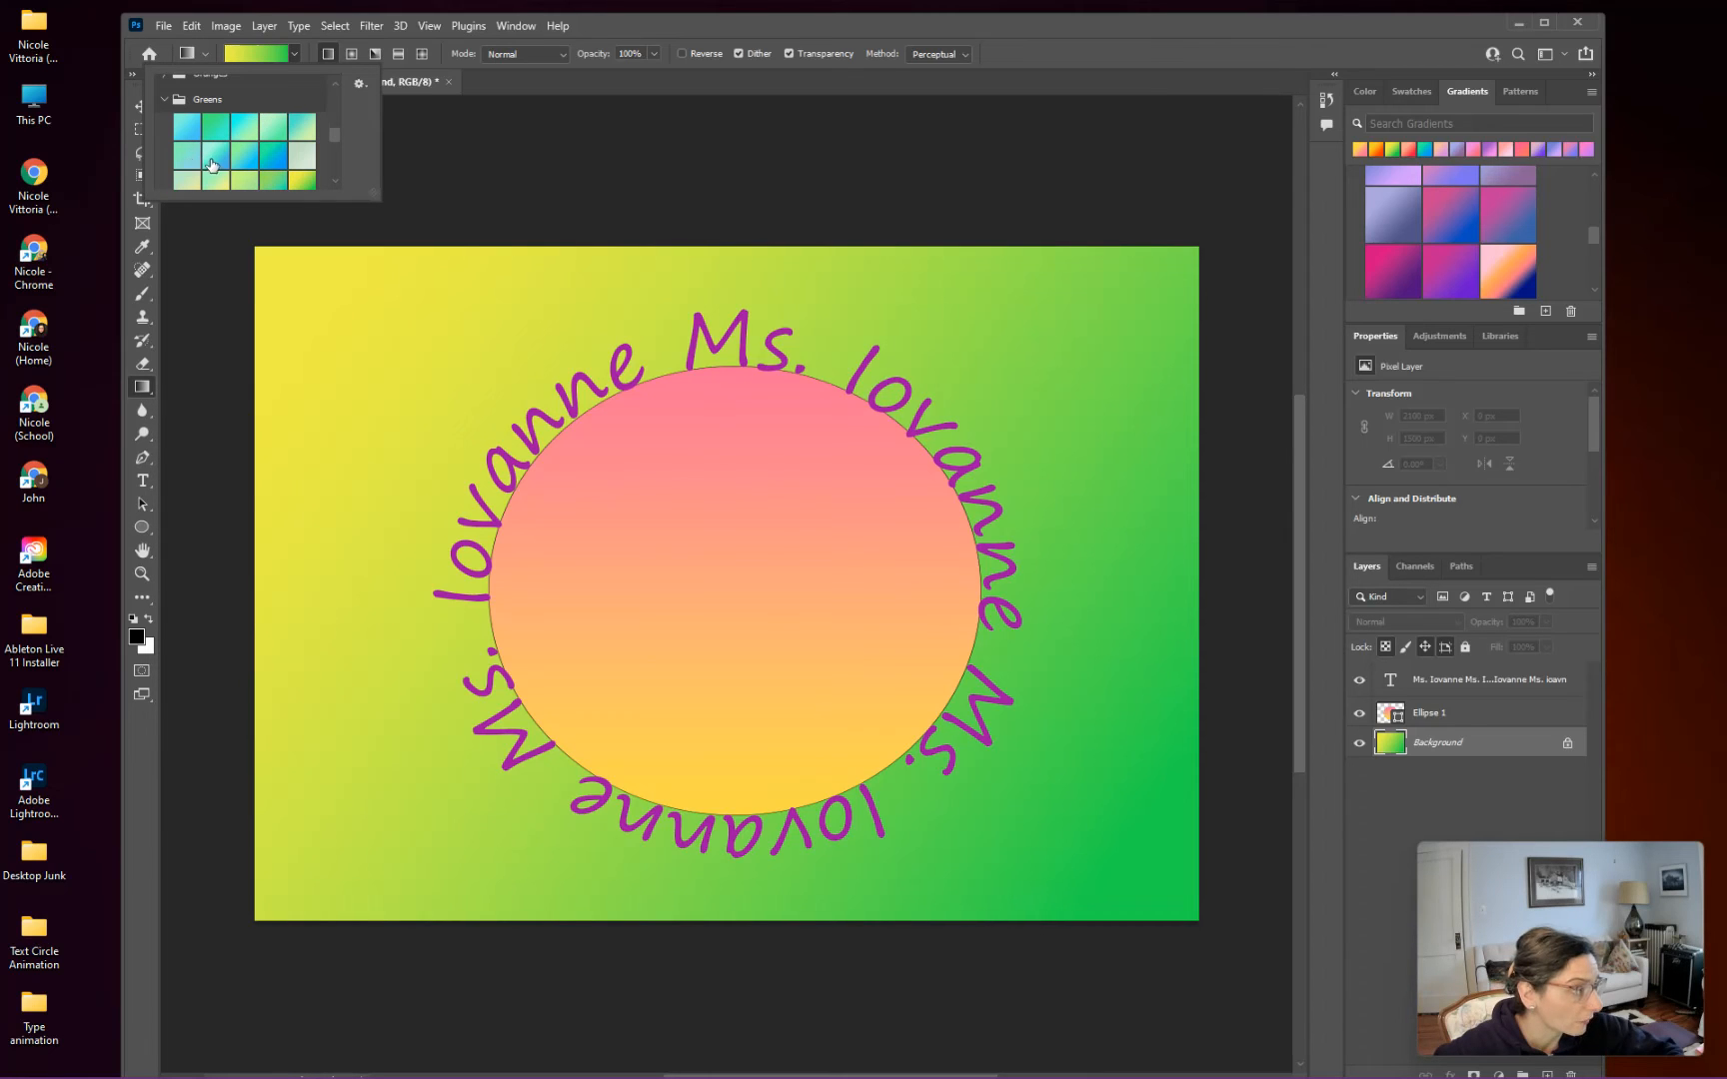
pyautogui.click(216, 155)
pyautogui.click(417, 355)
pyautogui.moveTo(390, 328); pyautogui.dragTo(1163, 834)
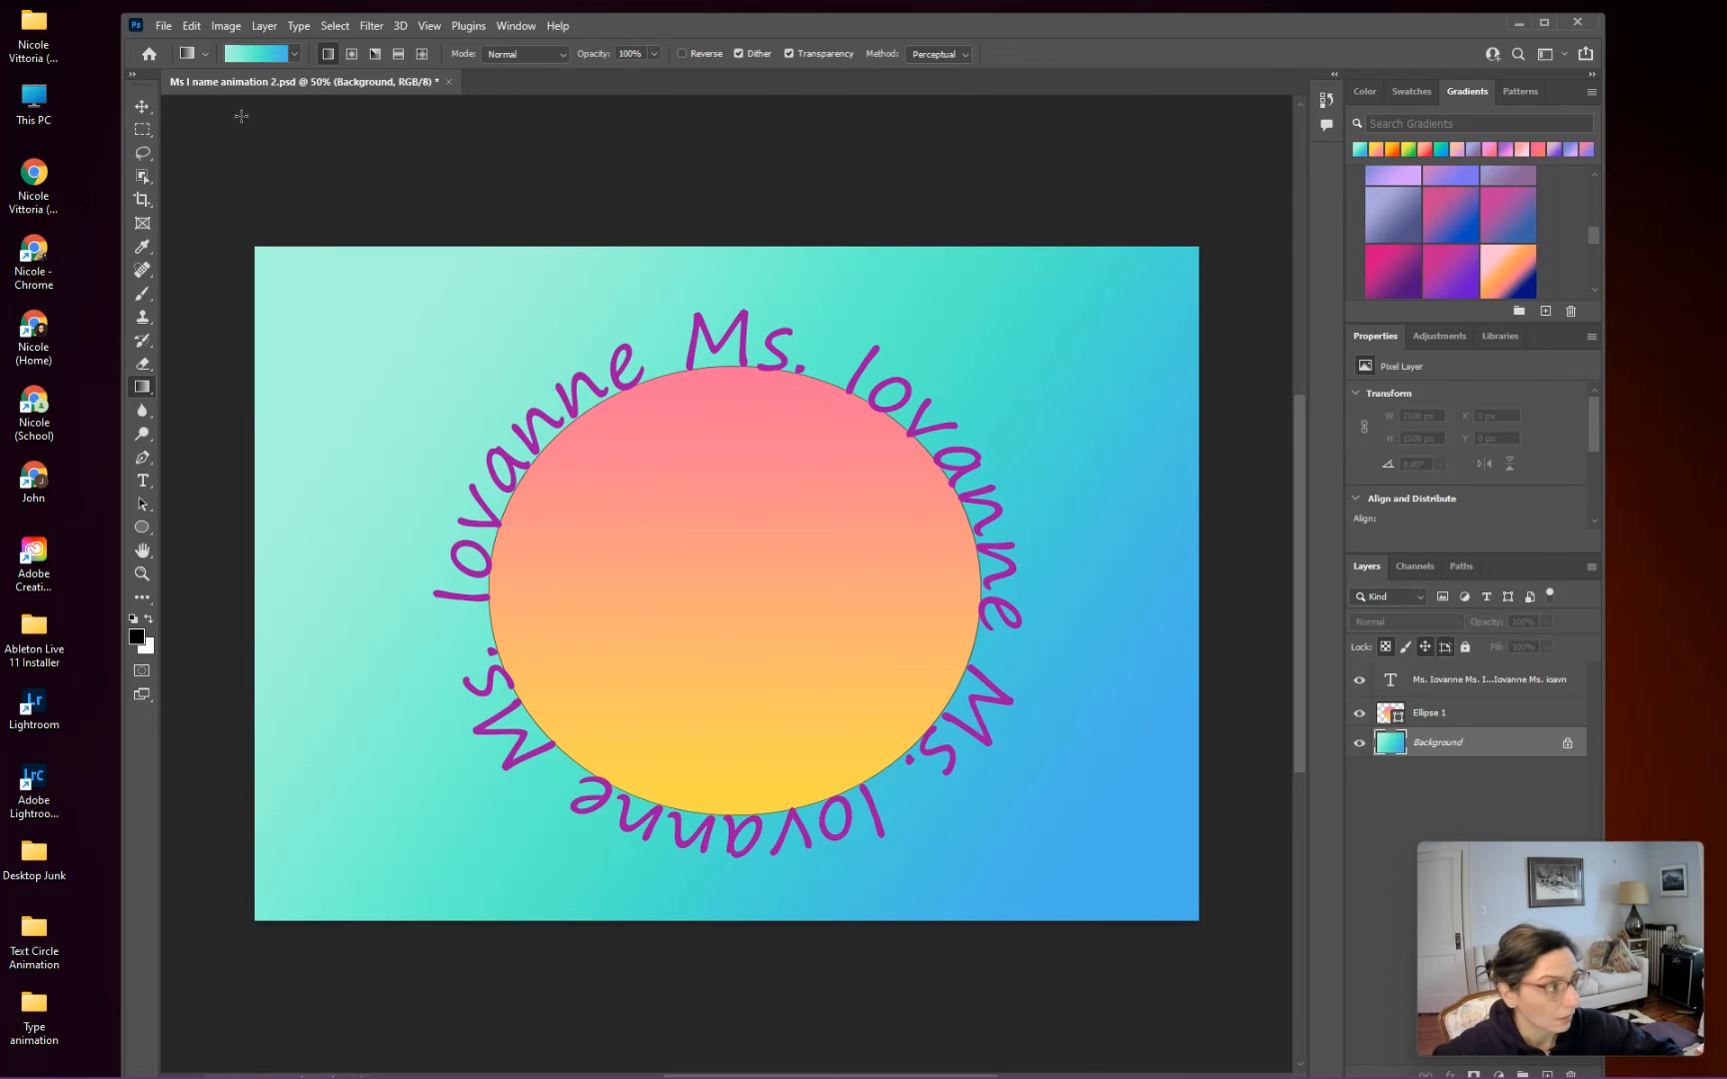
# Step: Save the recolored version as a new Photoshop file named "Ms I name animation 3" in the Type animation folder, with Maximize Compatibility on
pyautogui.click(163, 27)
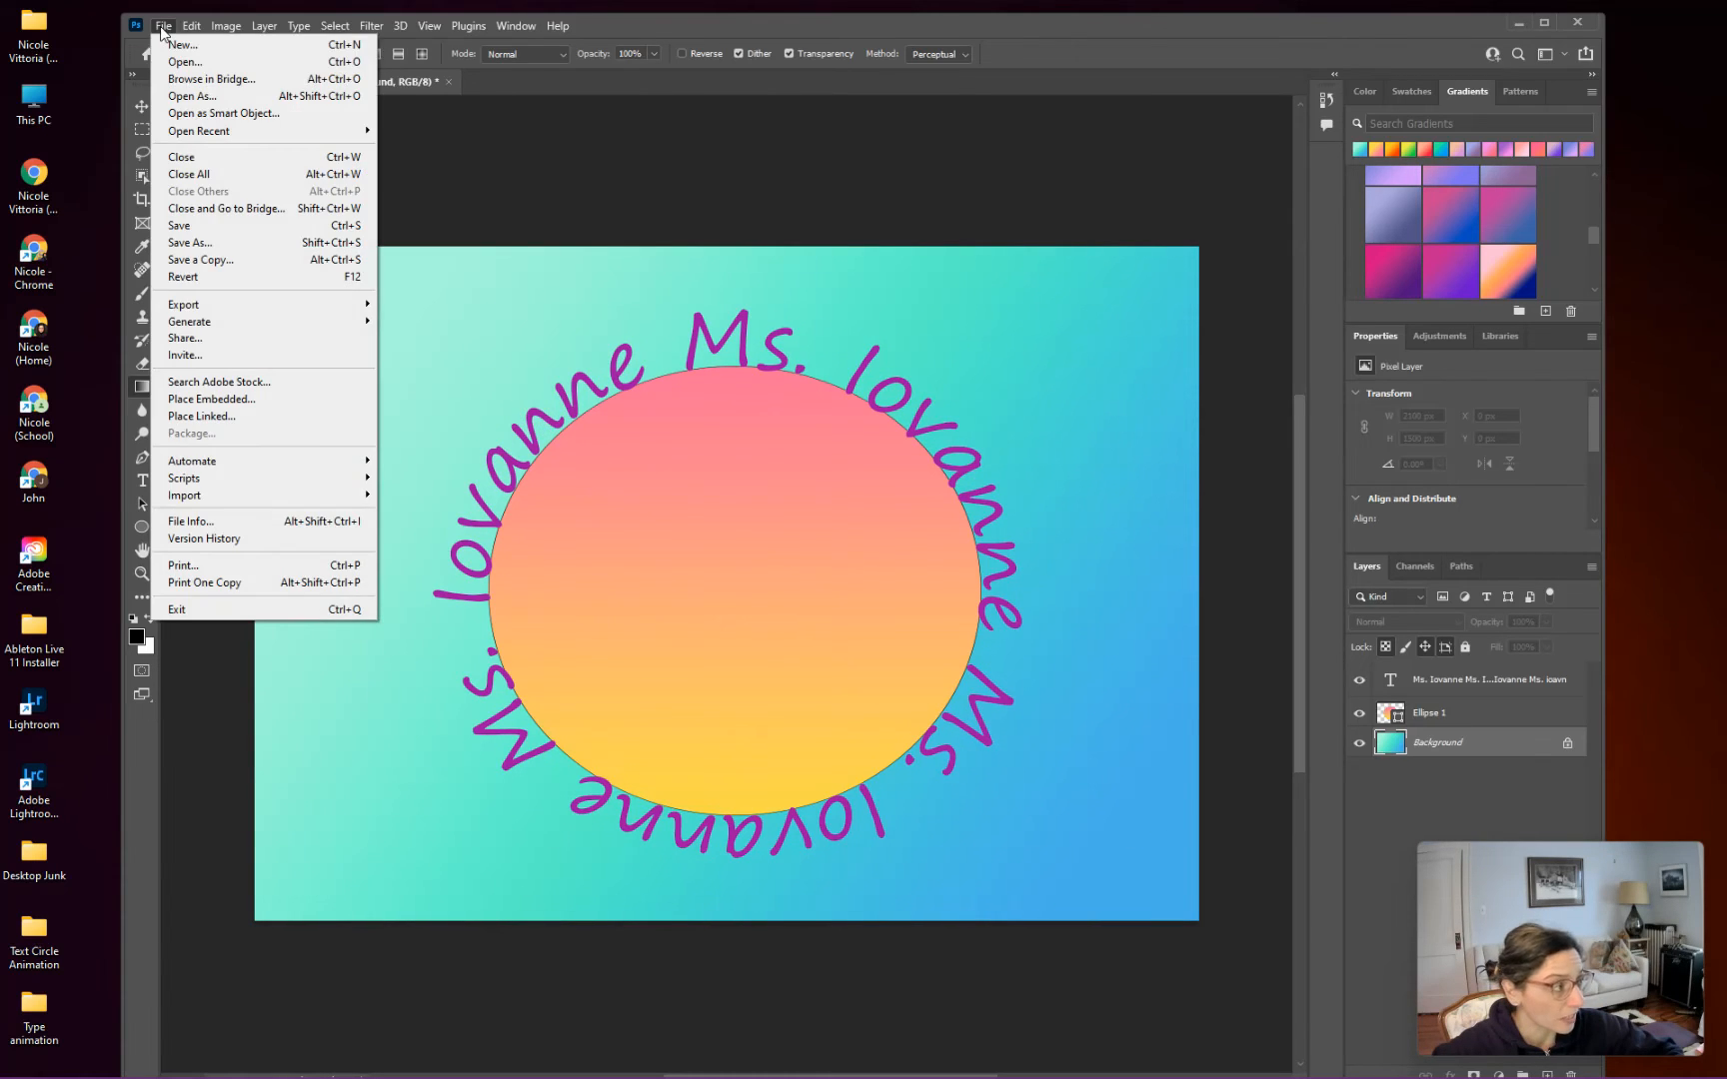
pyautogui.click(229, 243)
pyautogui.click(366, 458)
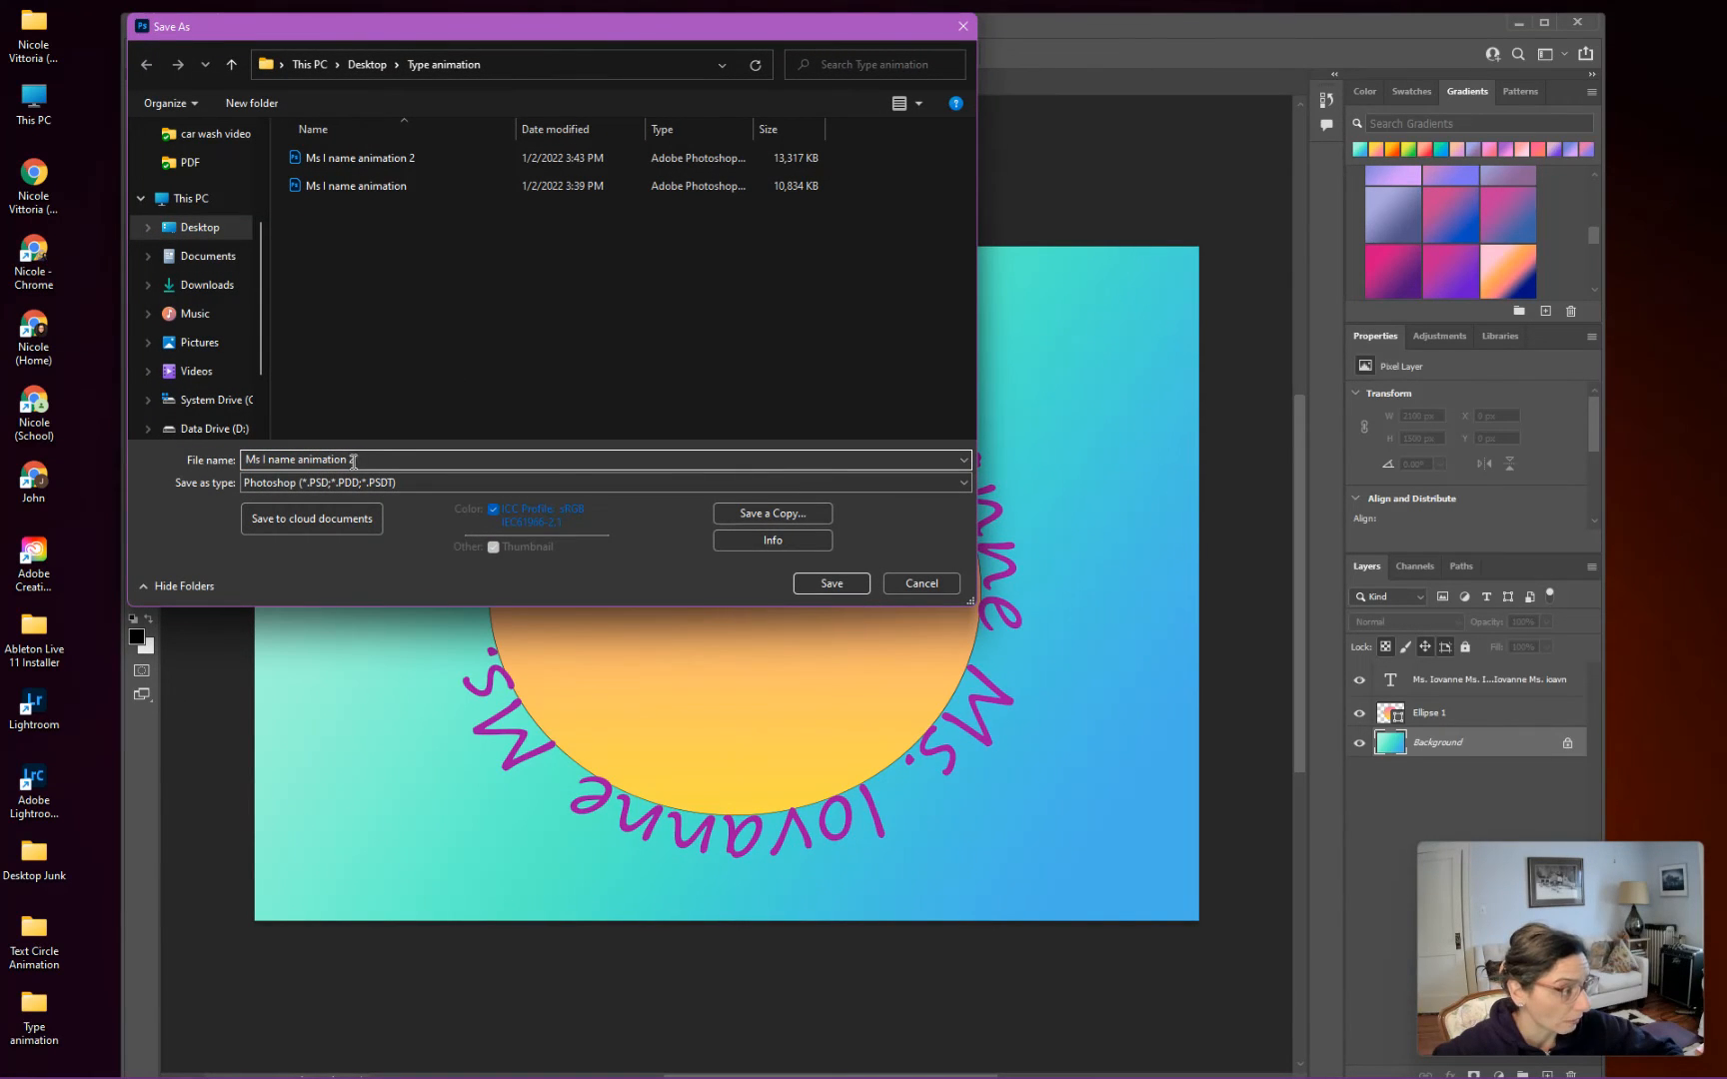
pyautogui.press('BackSpace')
pyautogui.write('3')
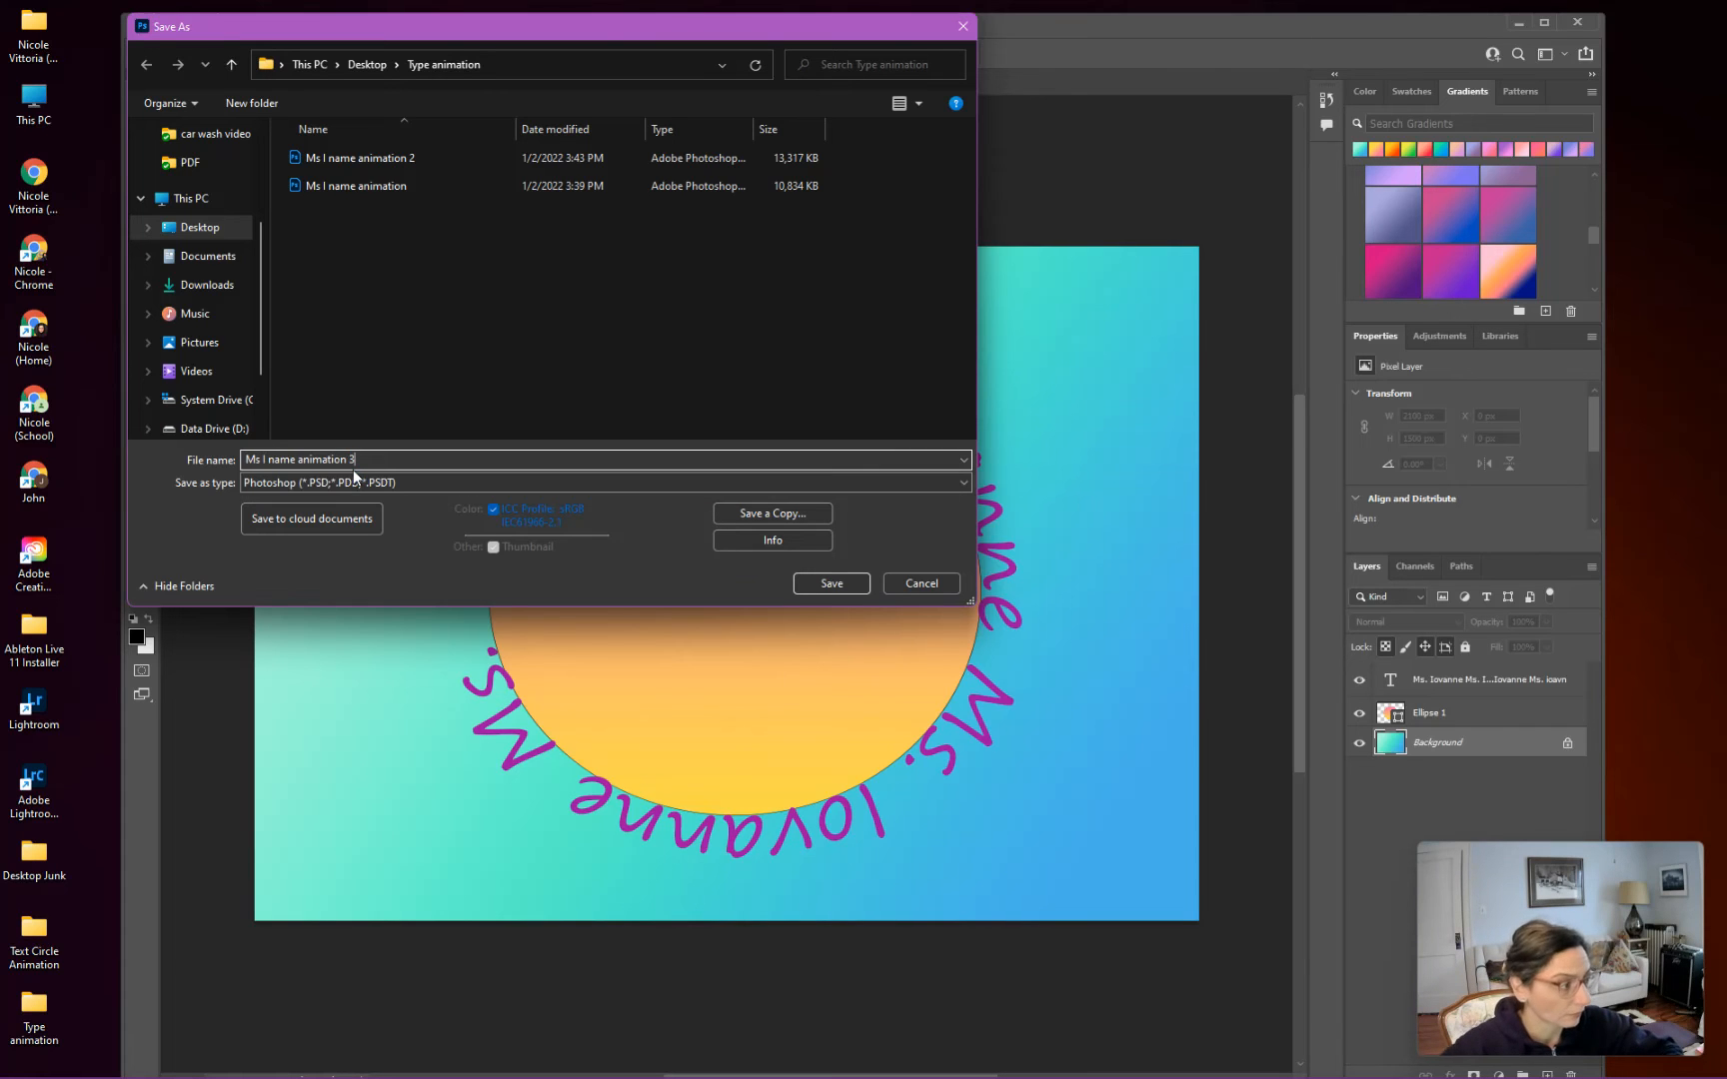
pyautogui.click(838, 588)
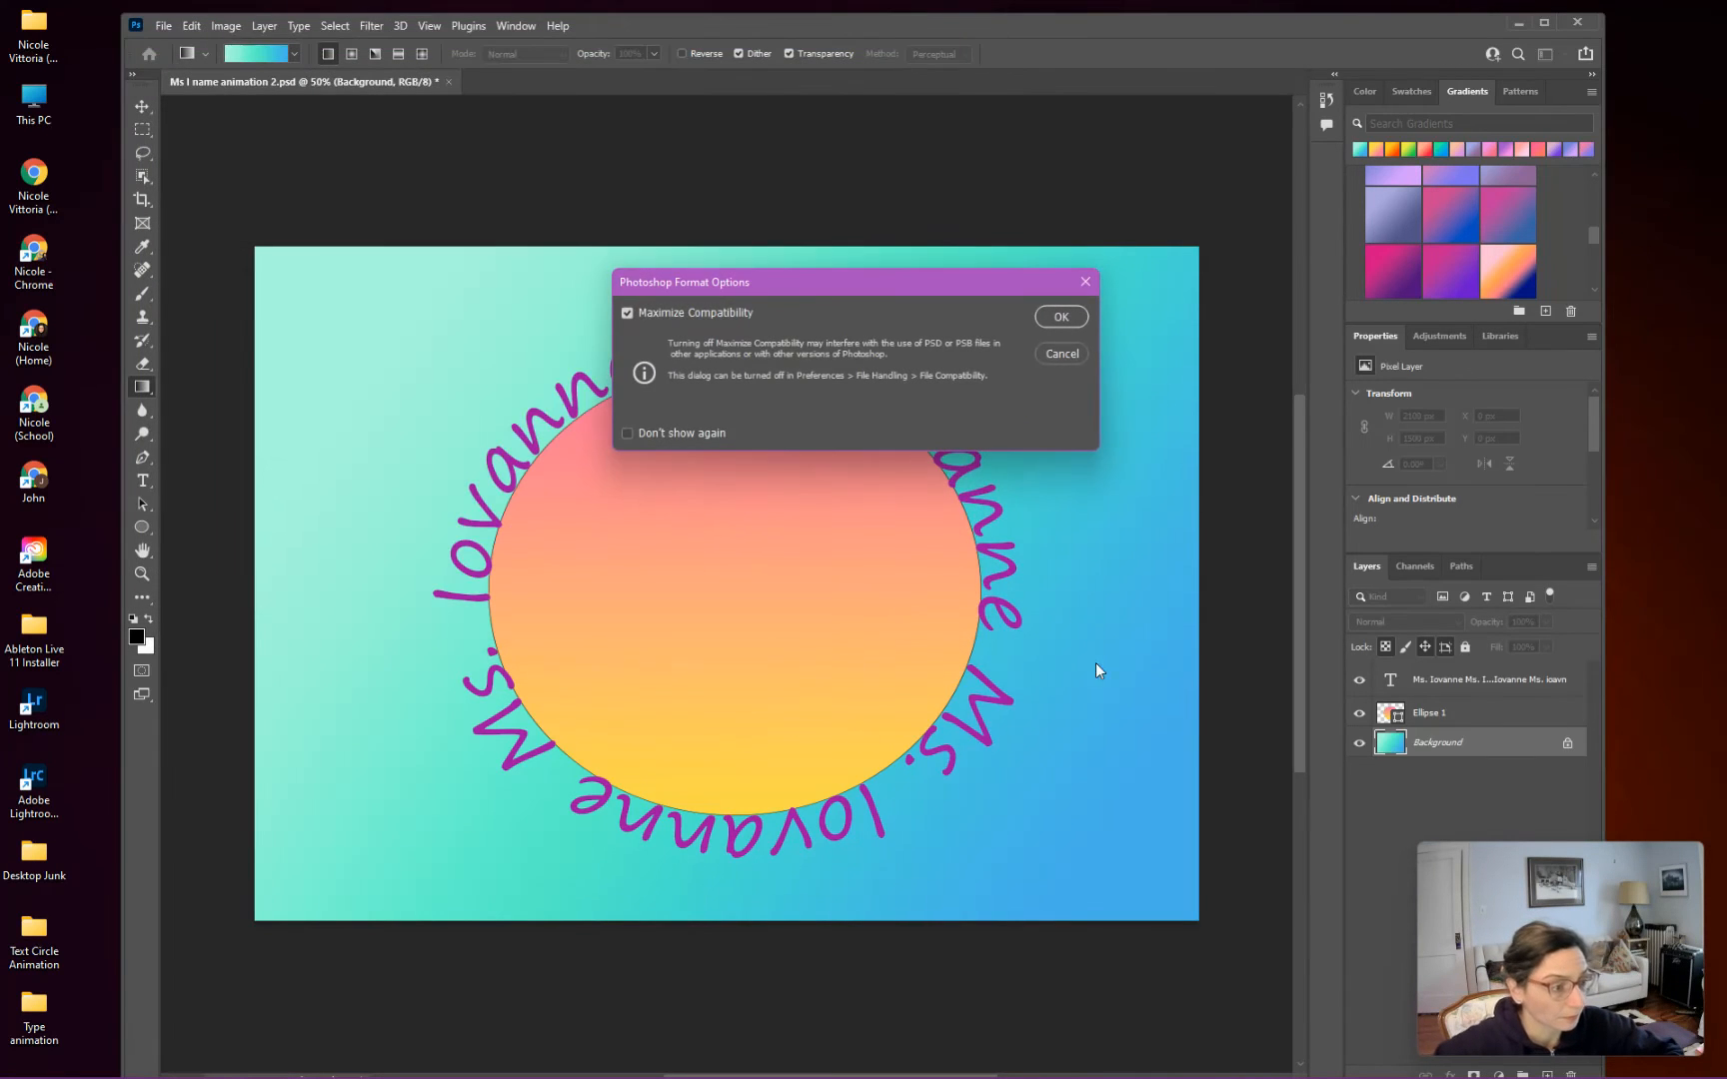
pyautogui.click(1062, 317)
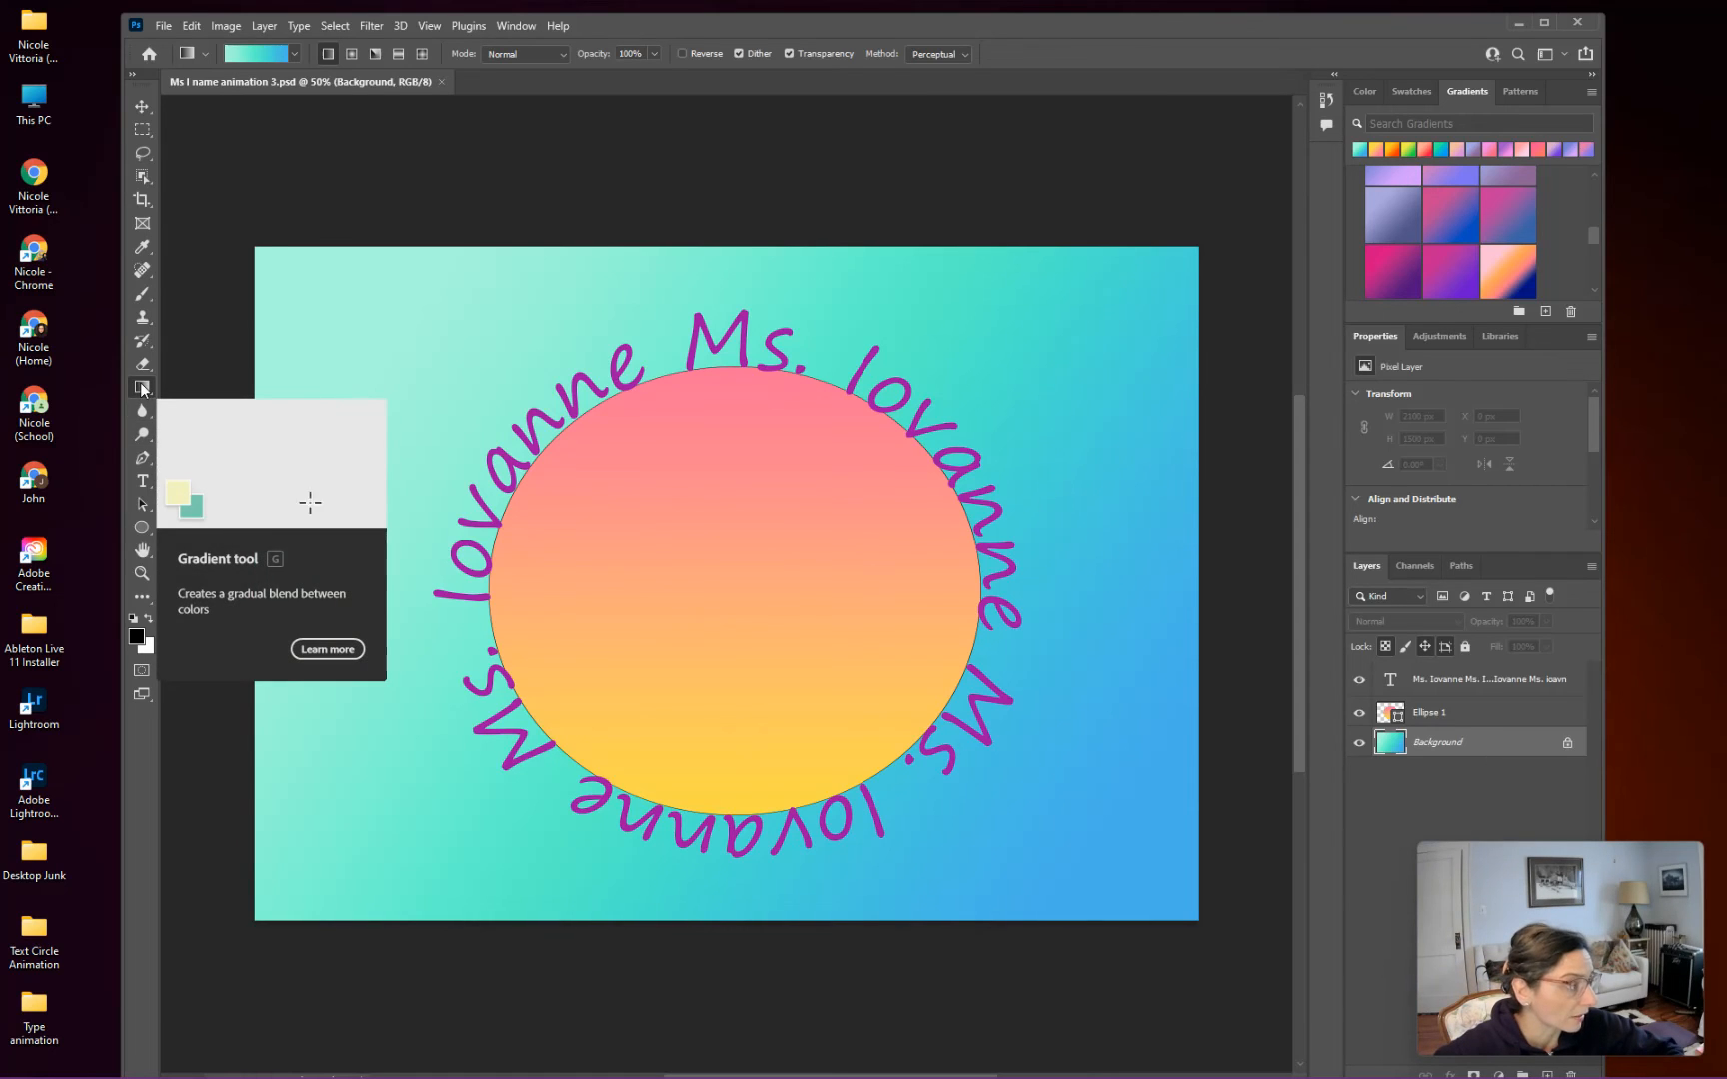
# Step: Refill the Background layer diagonally from upper left to lower right with the green-to-yellow gradient preset from the Greens group
pyautogui.click(294, 55)
pyautogui.scroll(-2, 259, 181)
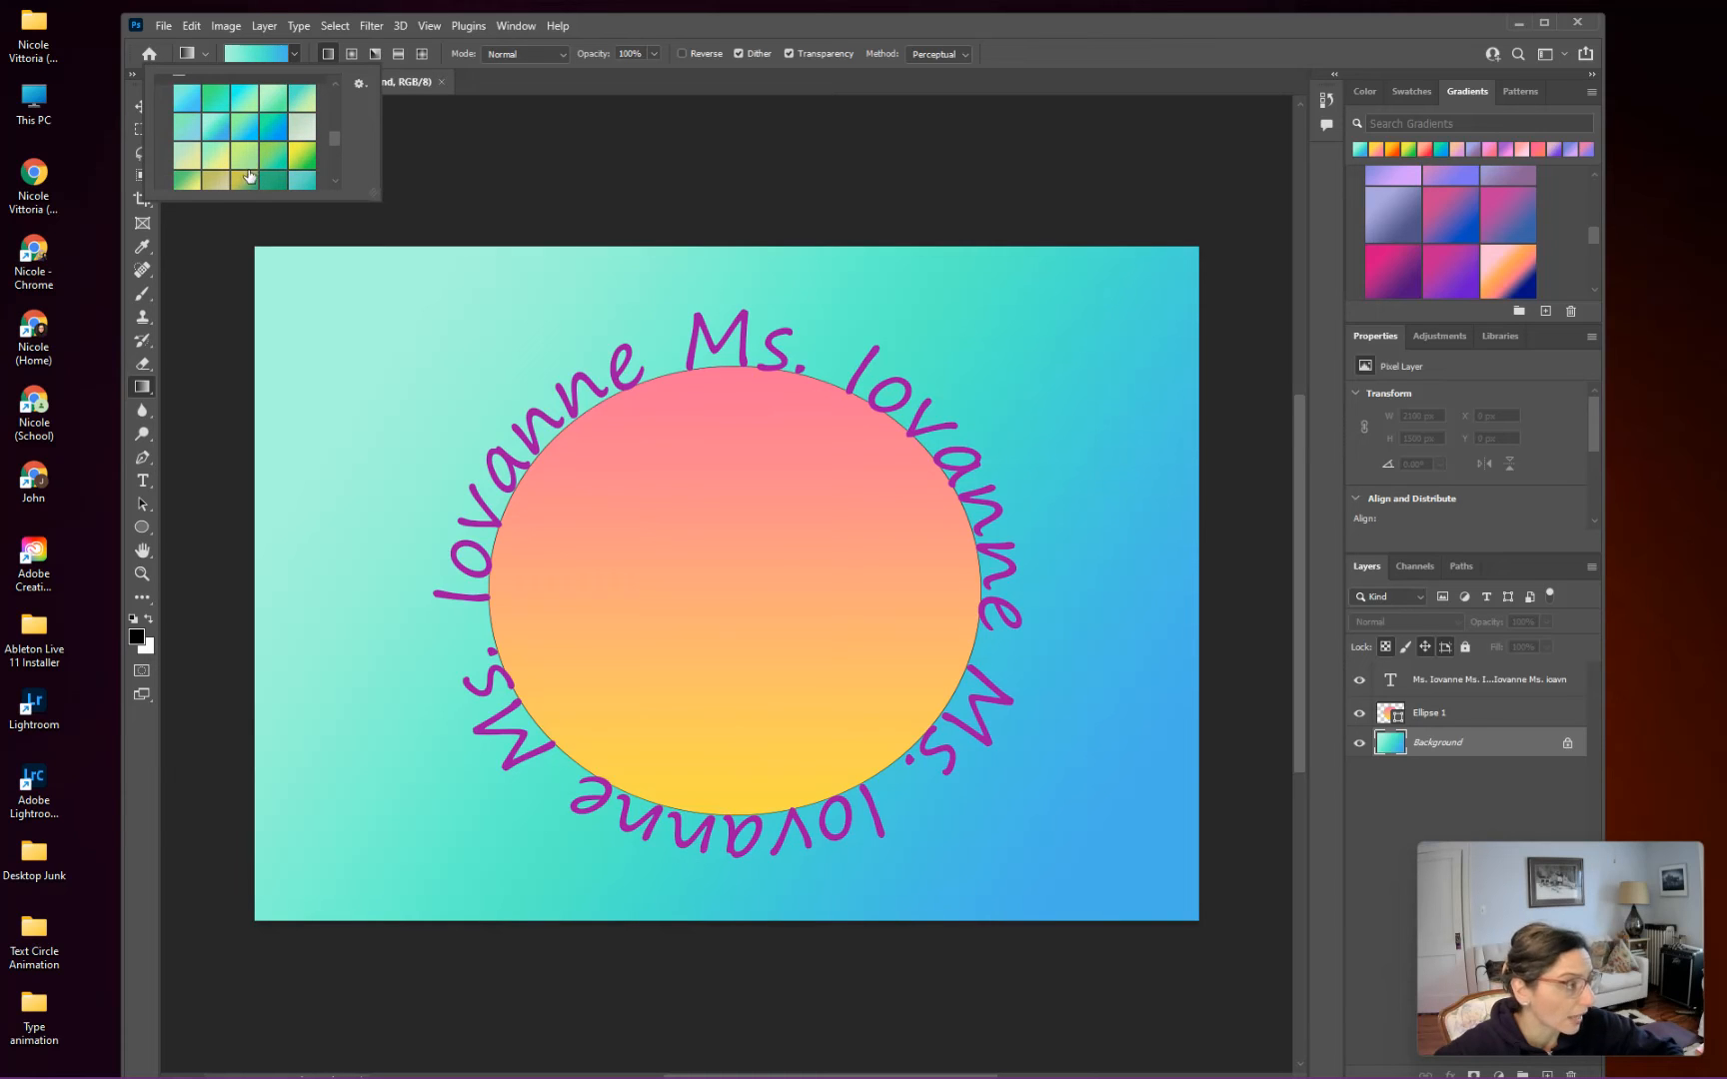
pyautogui.click(199, 182)
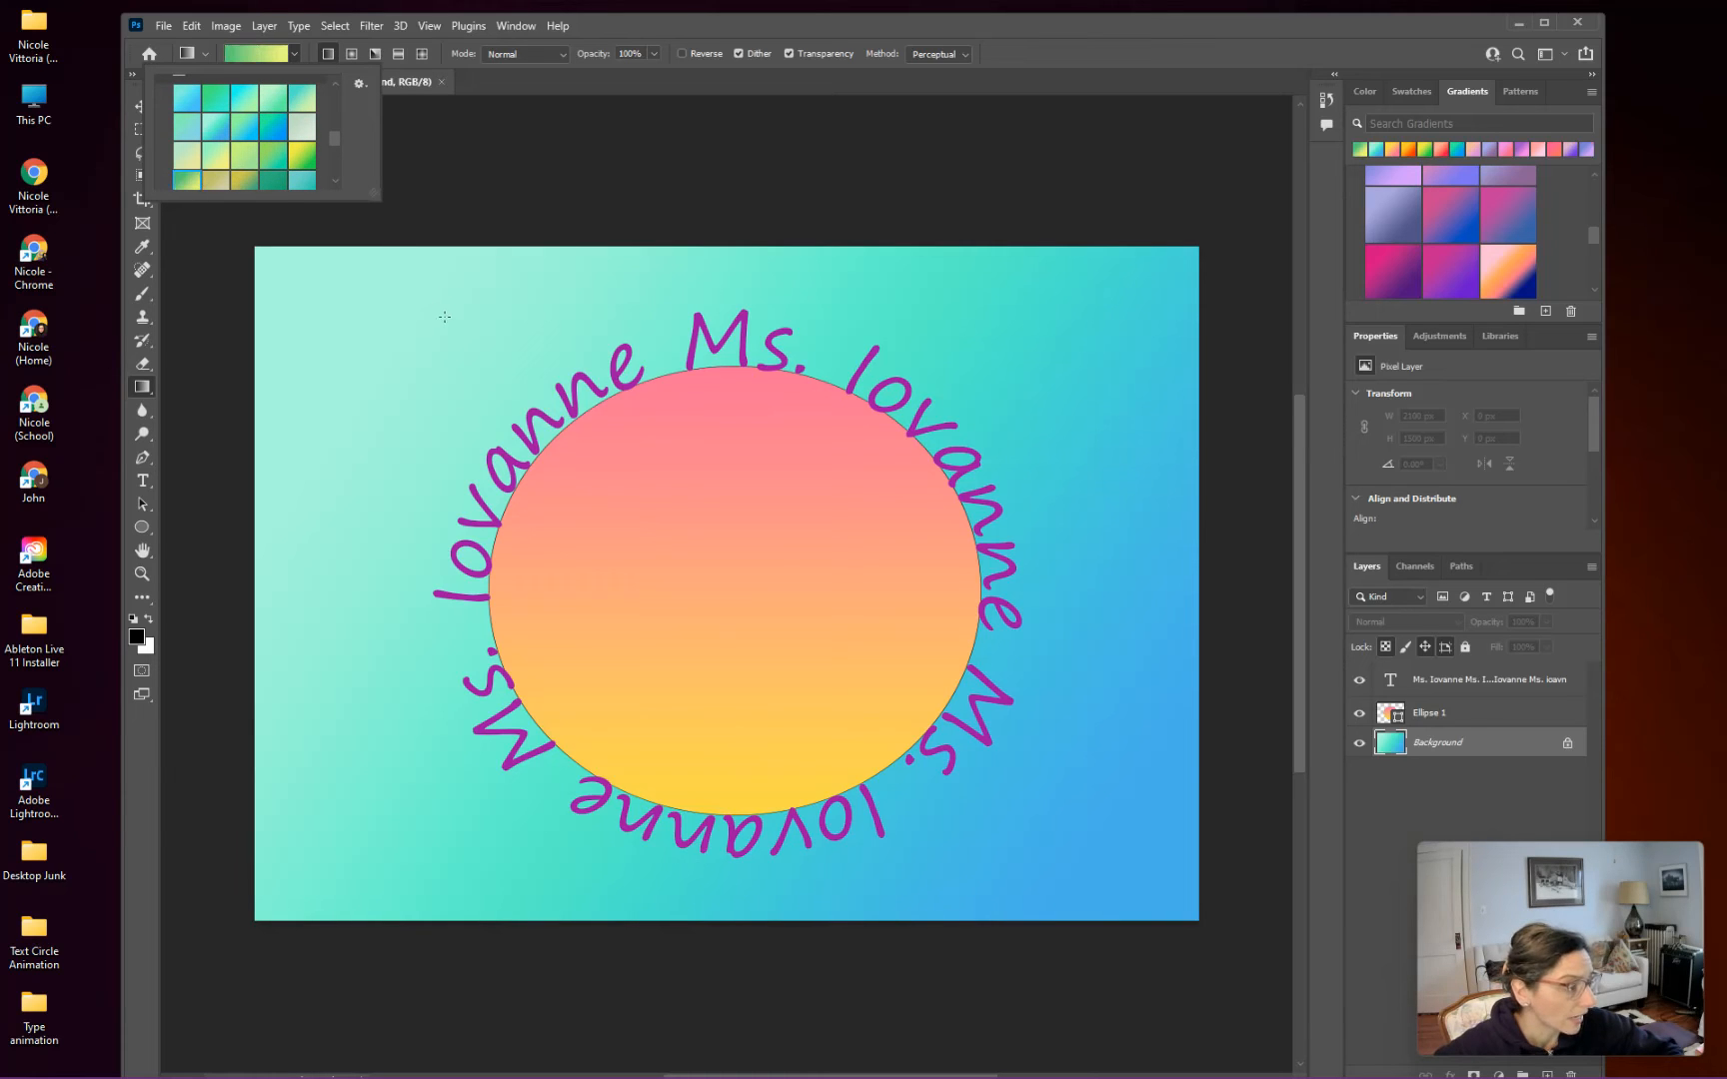
pyautogui.moveTo(444, 317); pyautogui.dragTo(1117, 896)
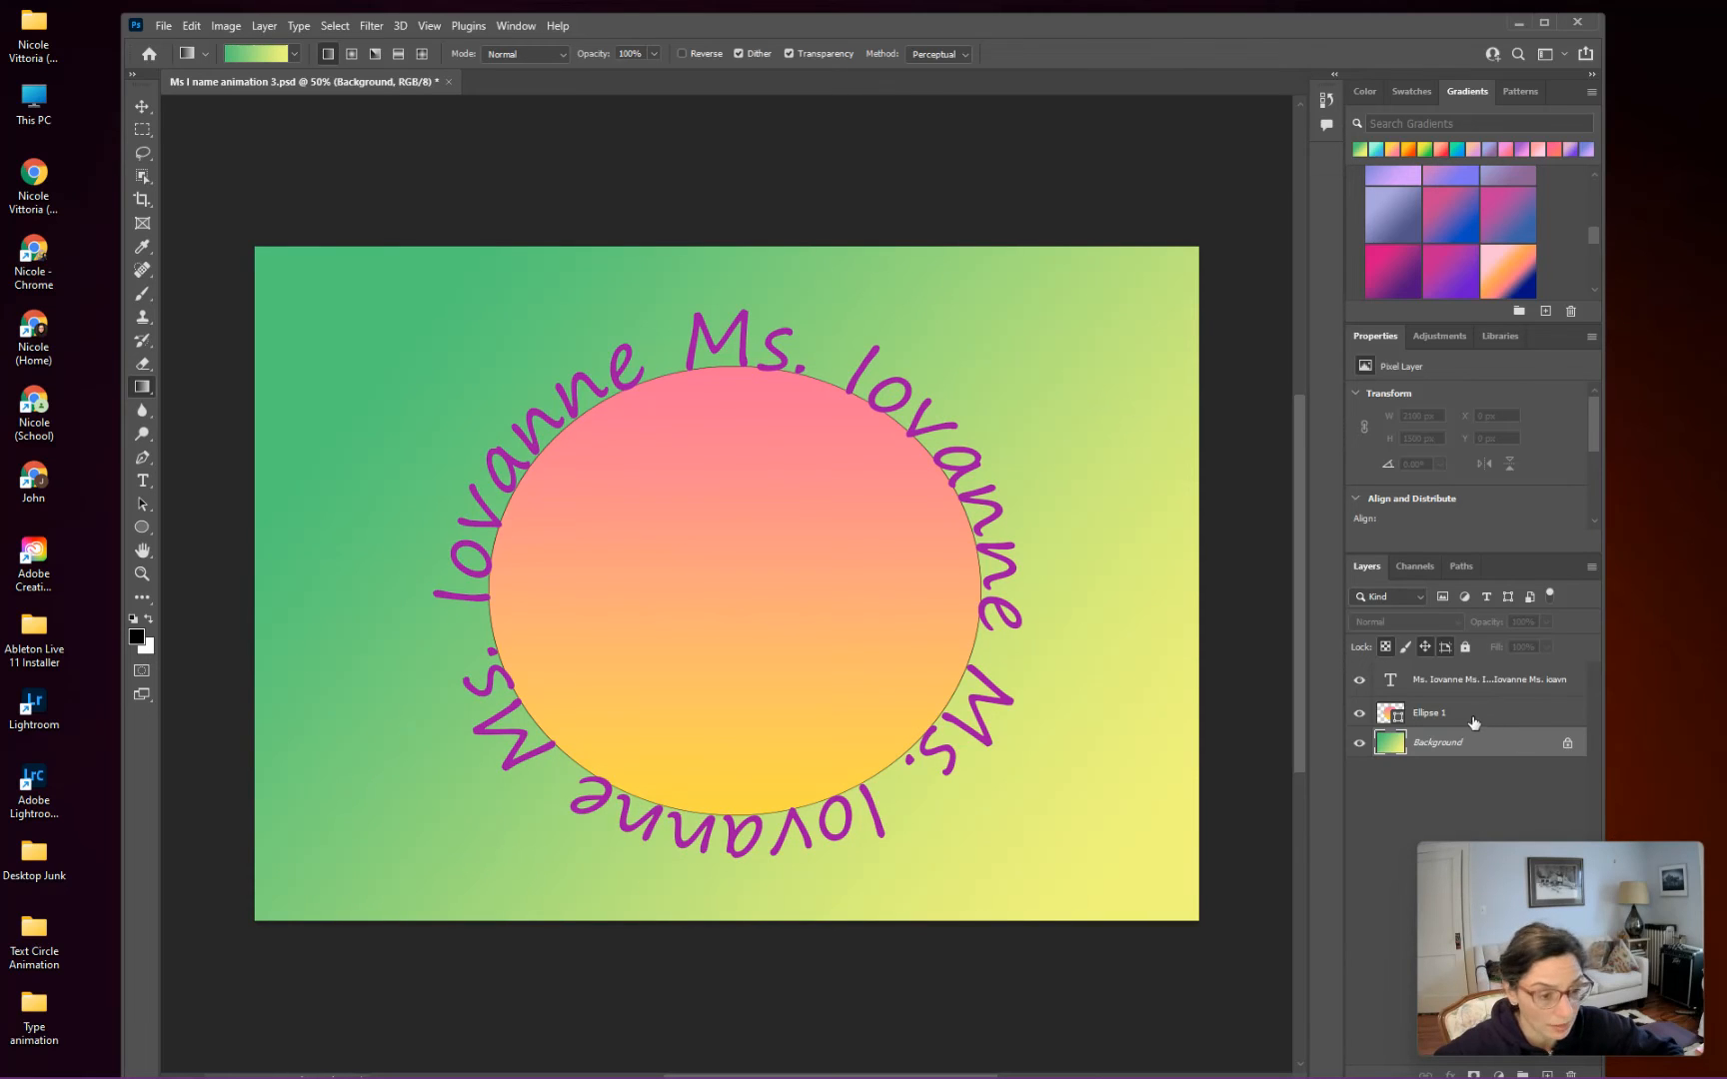
# Step: Change the Ellipse 1 fill to the pale yellow-to-magenta gradient preset from the Oranges group
pyautogui.click(1506, 720)
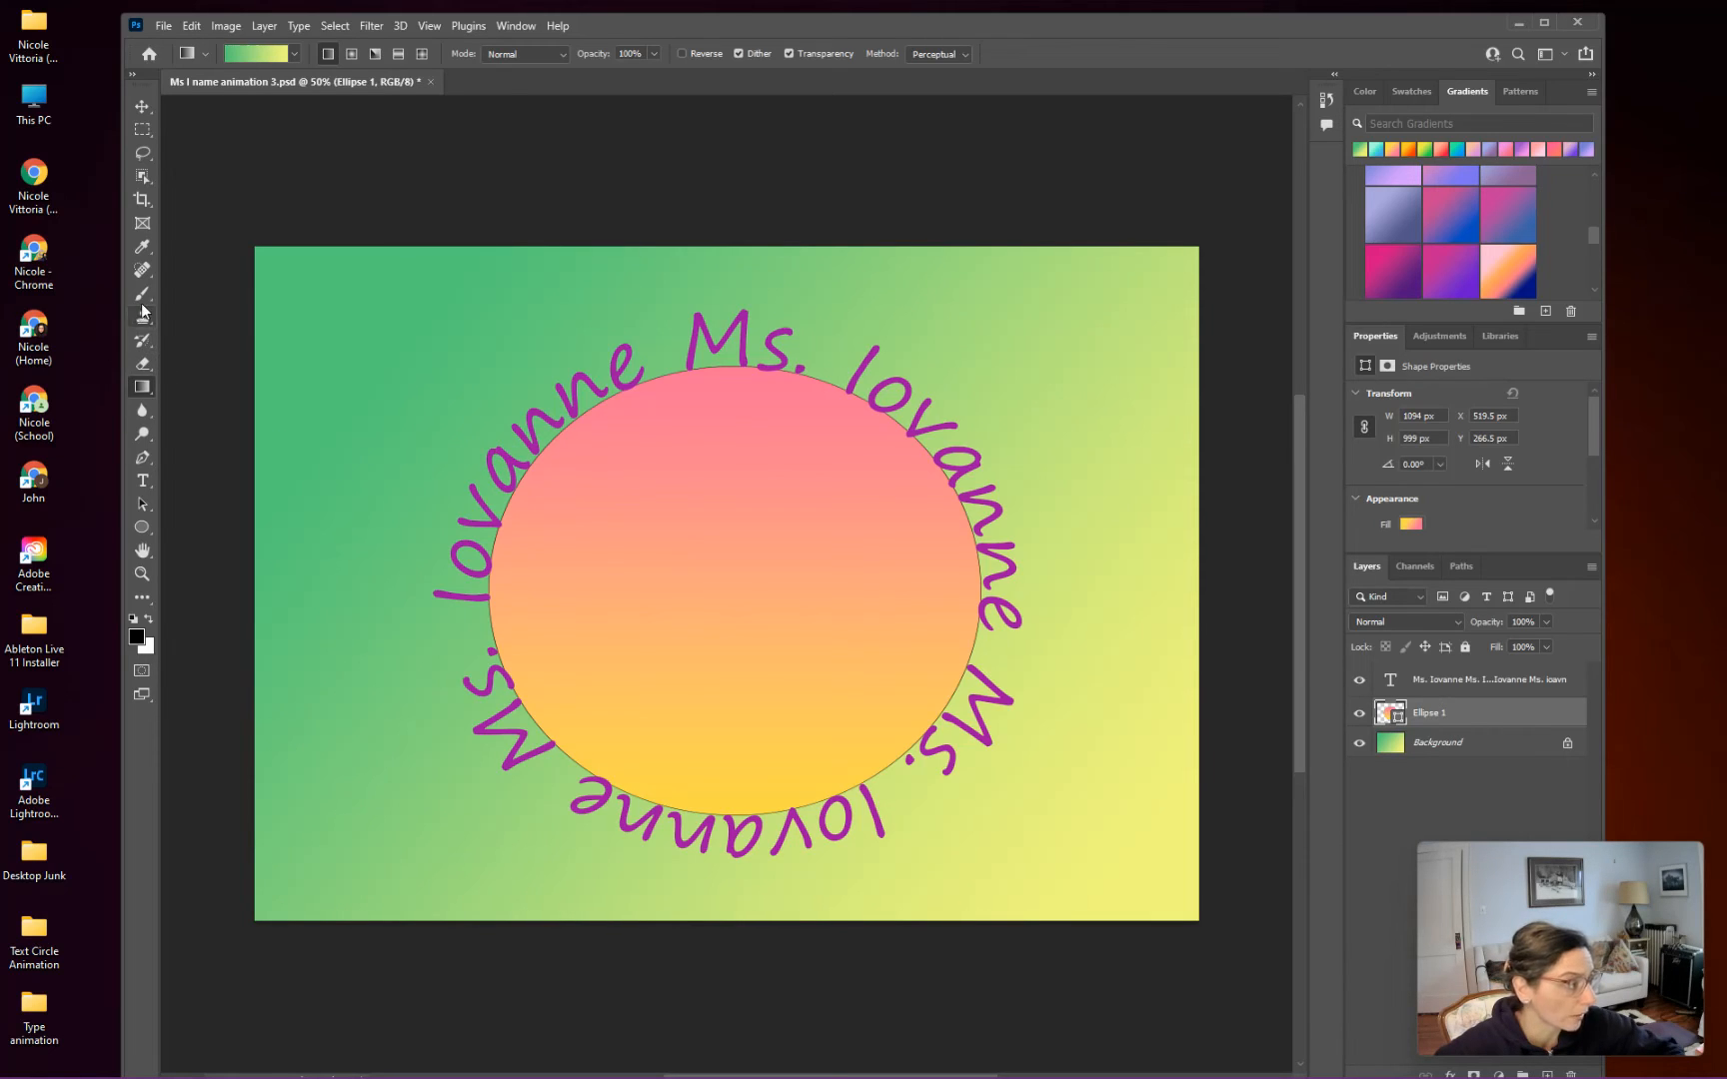
pyautogui.click(143, 527)
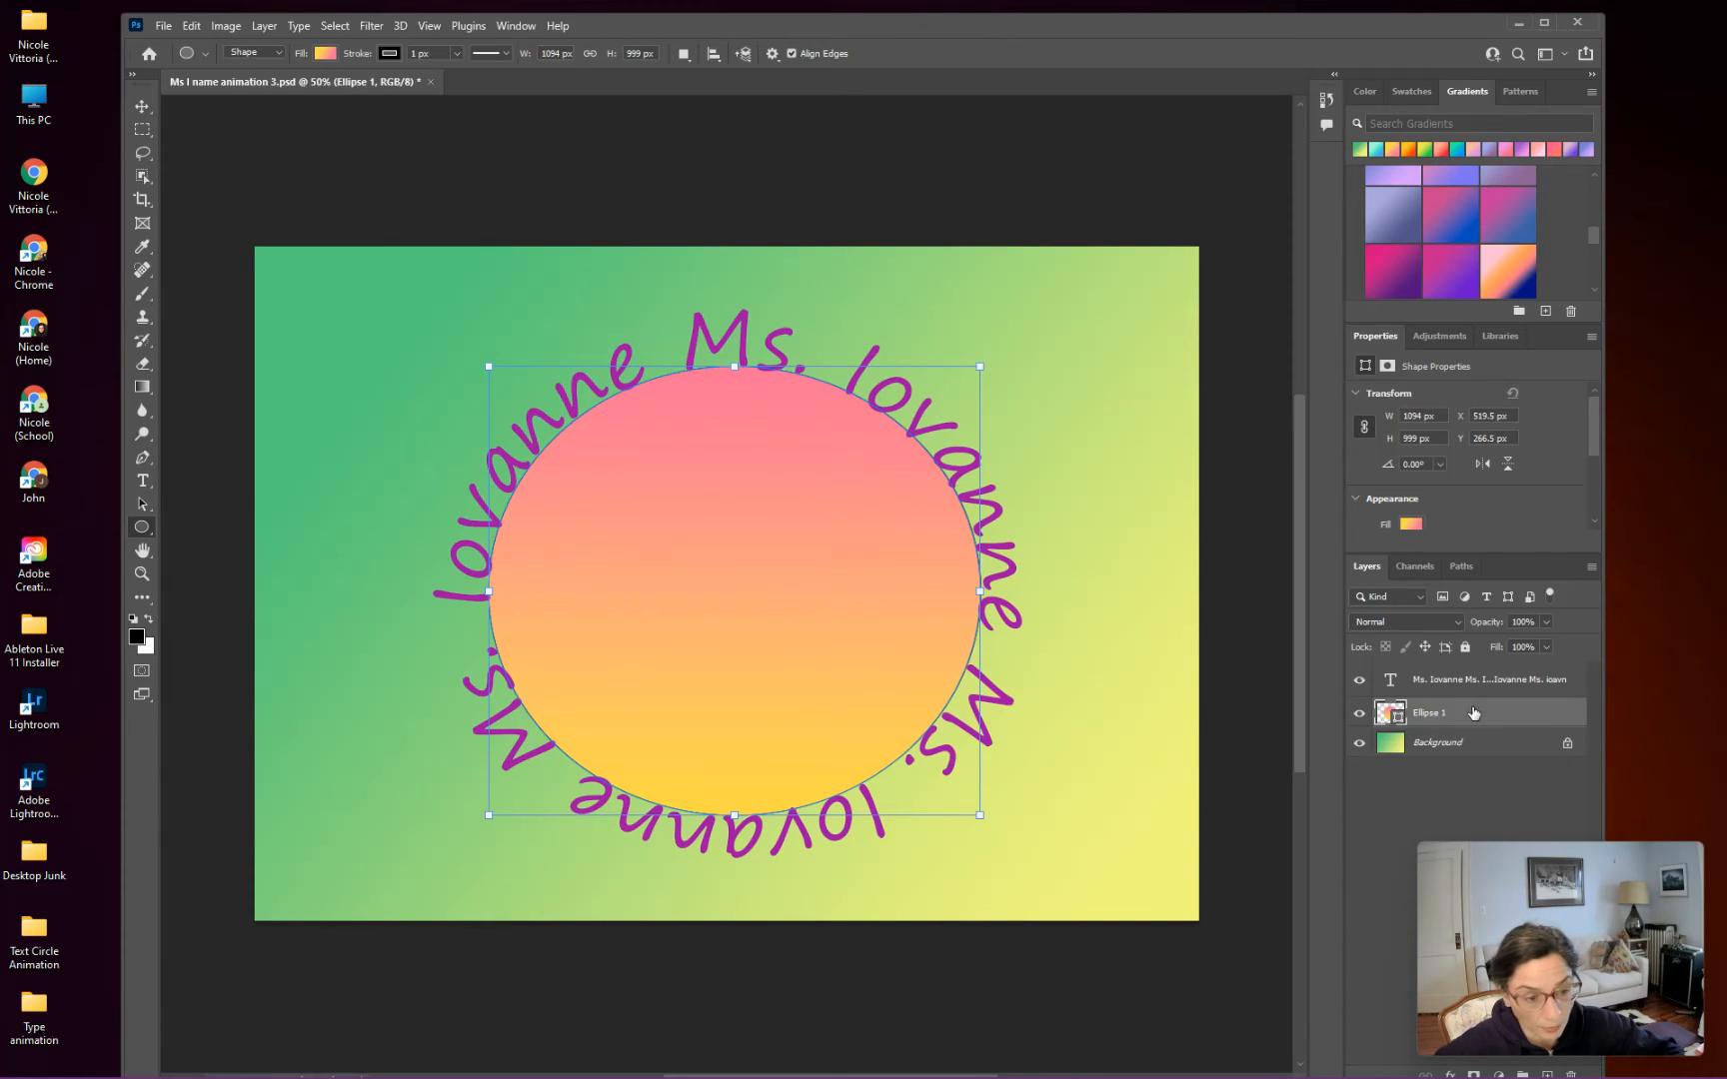
pyautogui.click(325, 53)
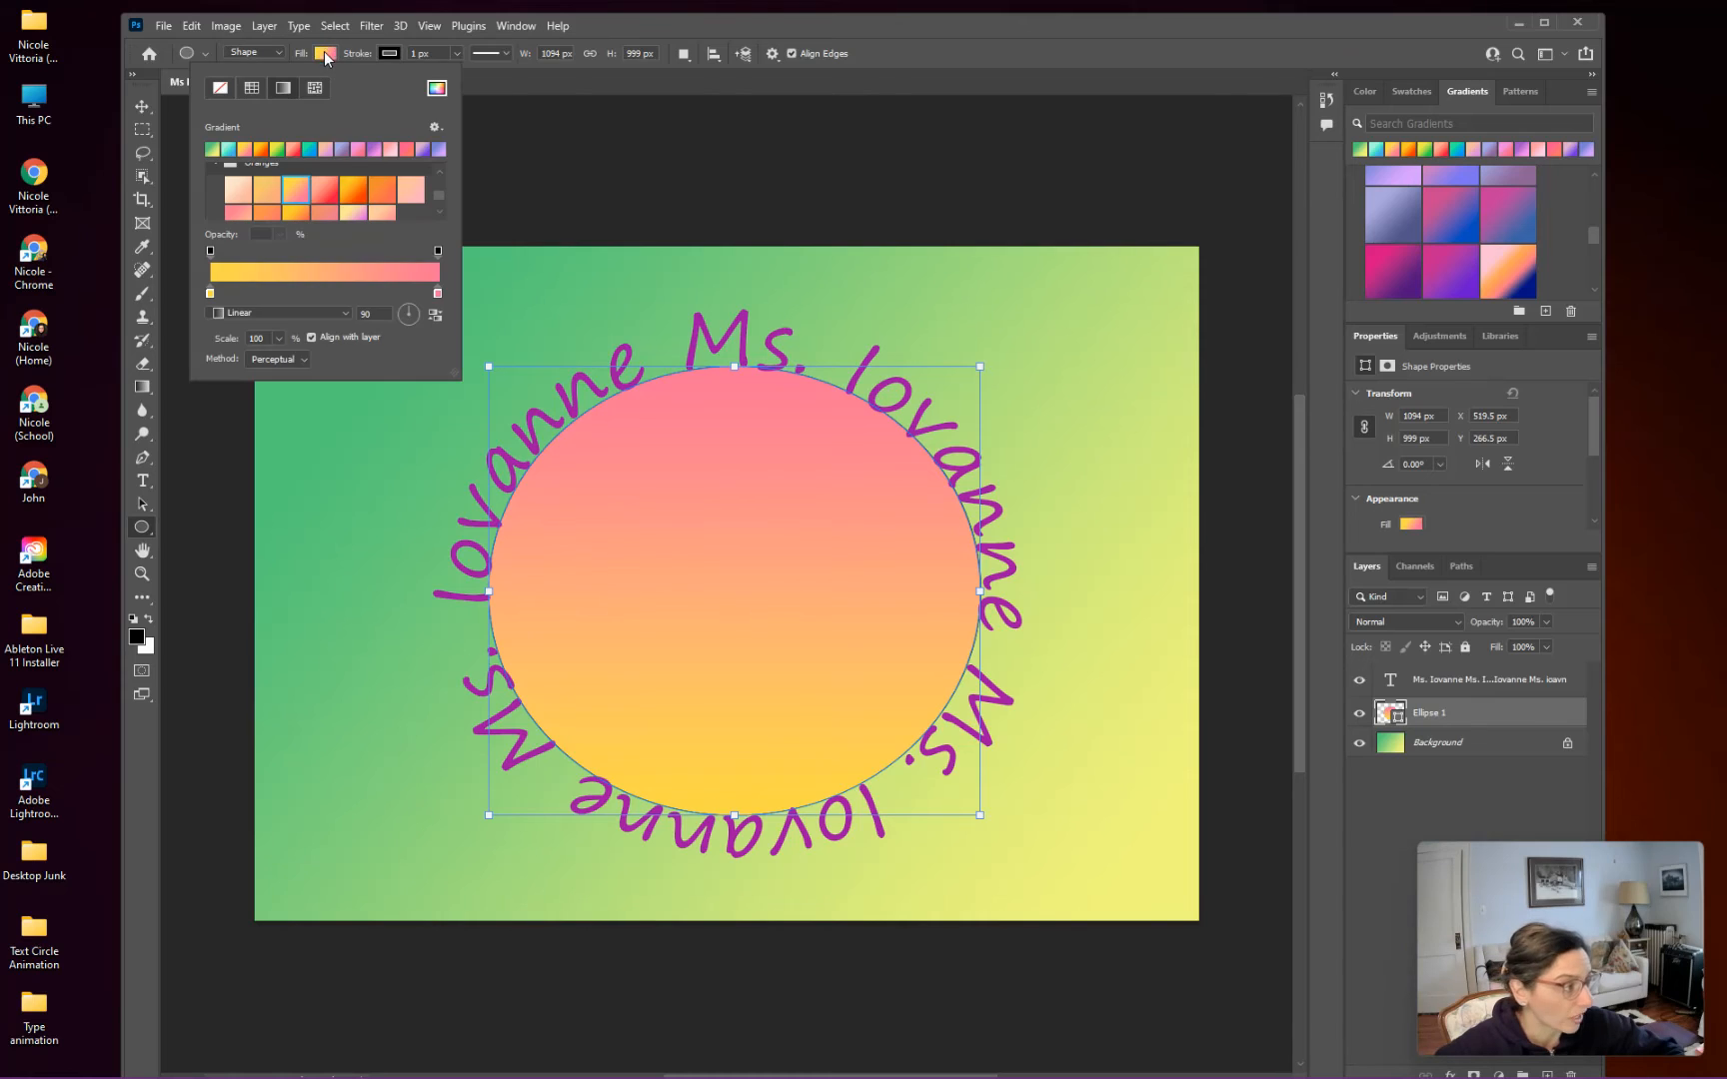
pyautogui.click(358, 215)
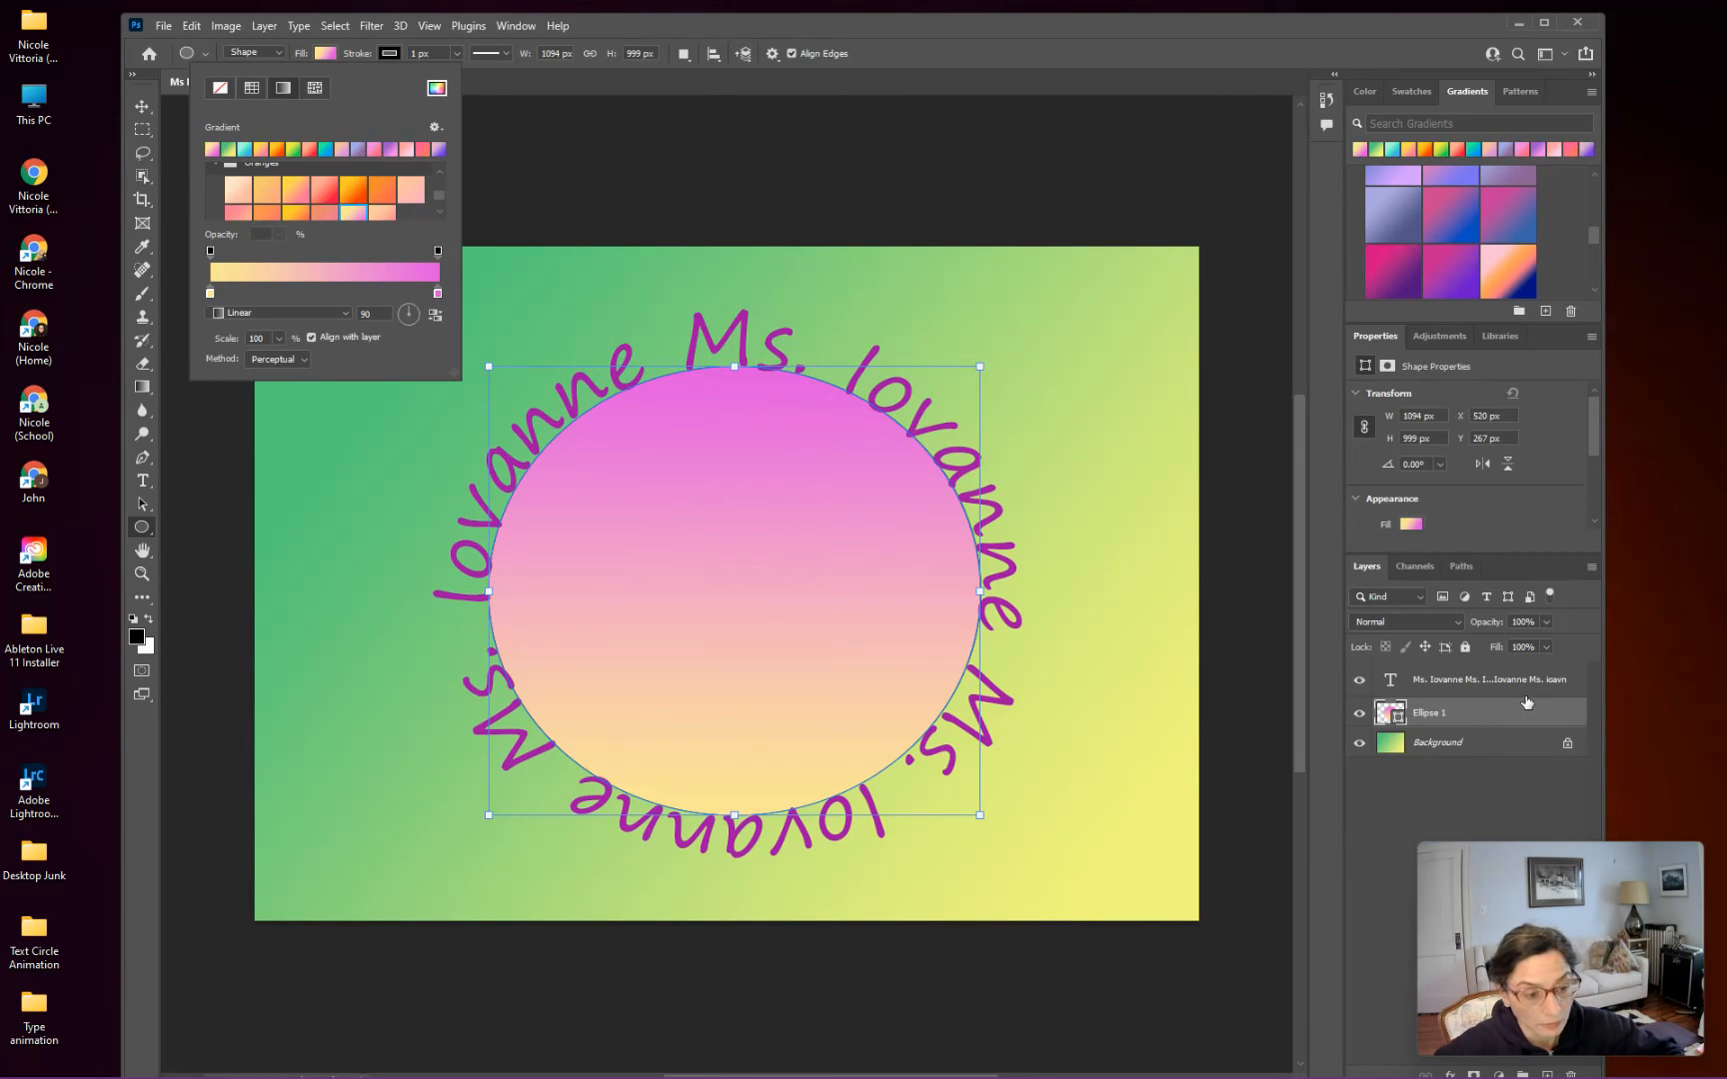
# Step: Rotate the circular type layer's path about 52 degrees clockwise with Free Transform and commit it
pyautogui.click(1532, 692)
pyautogui.click(1536, 690)
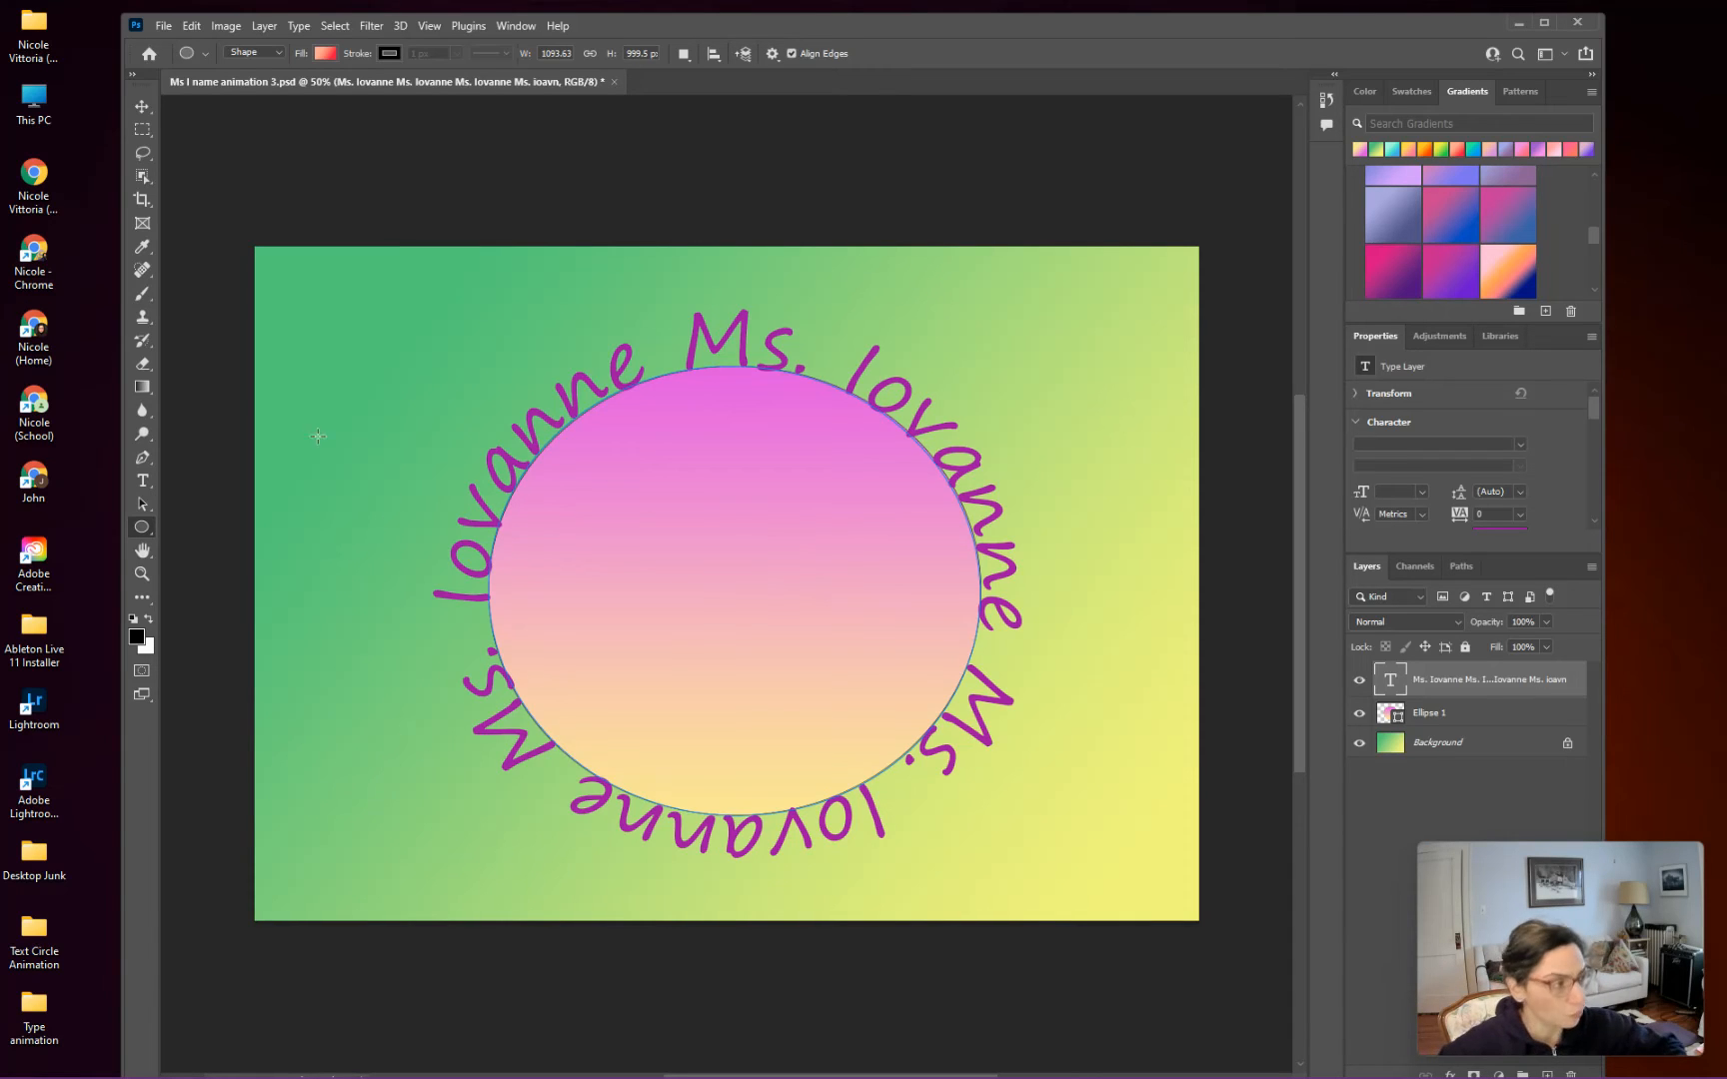
pyautogui.hotkey('ctrl', 't')
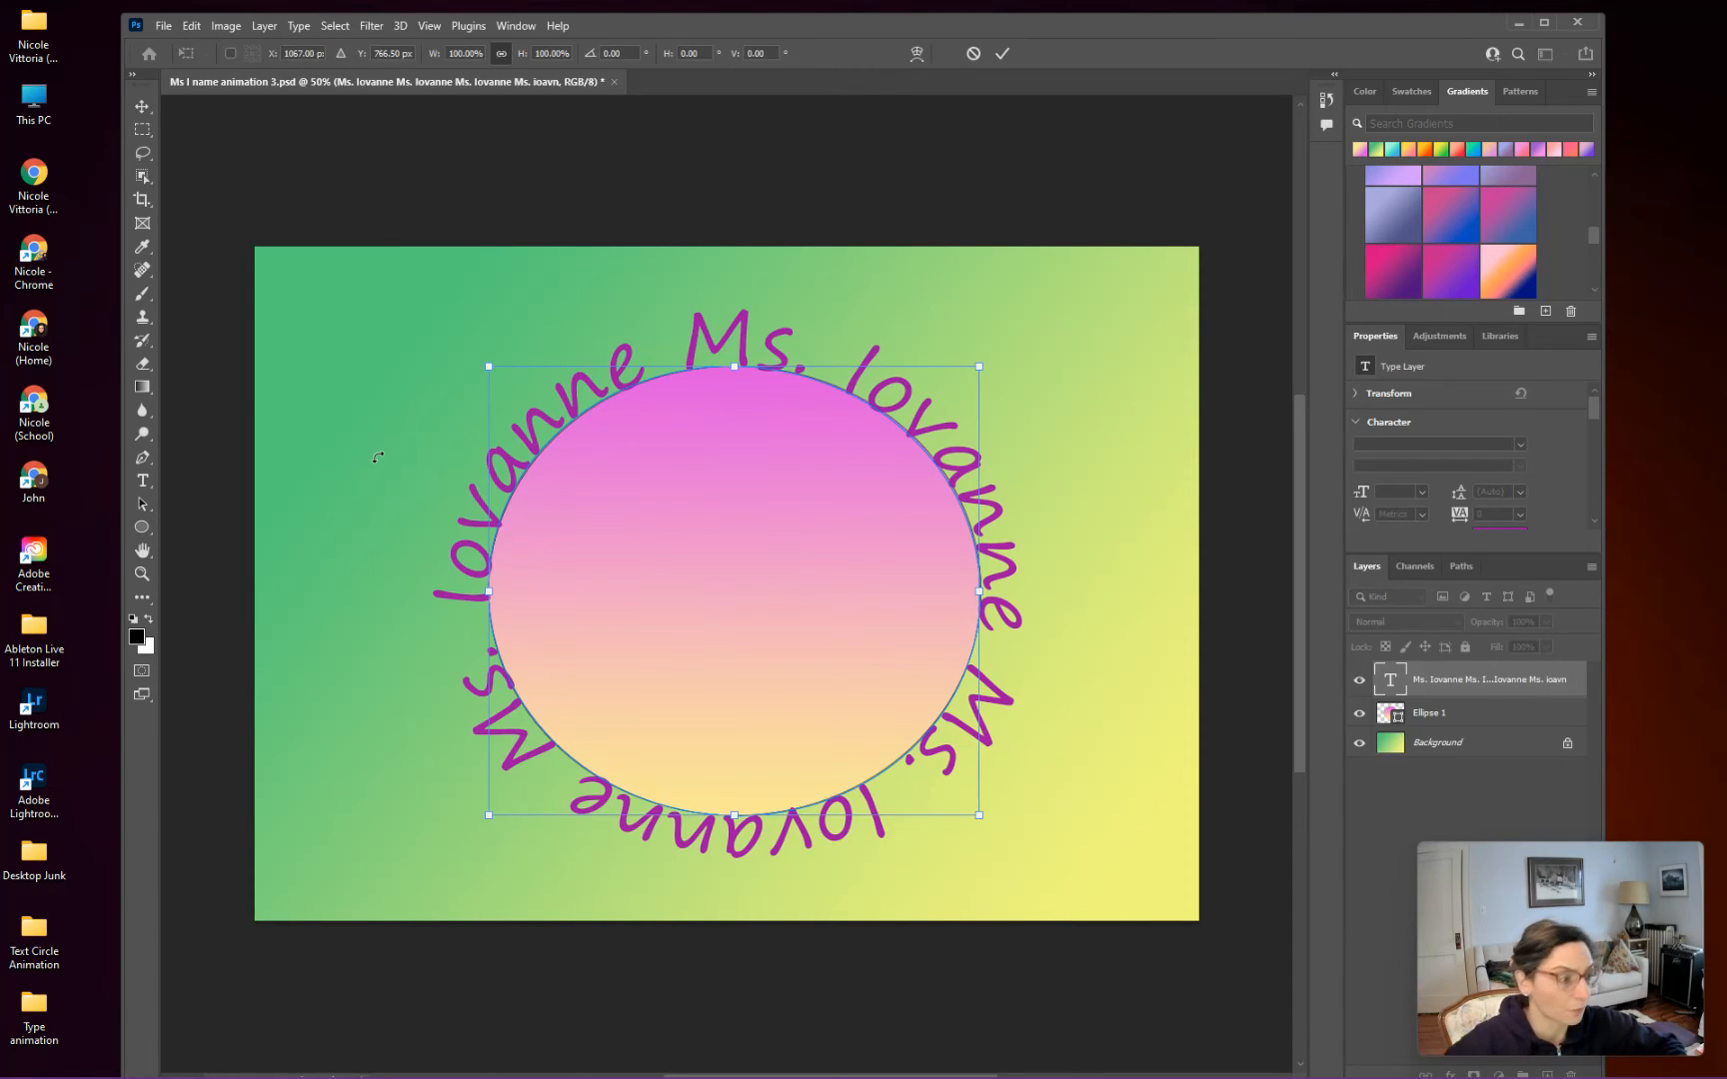
pyautogui.moveTo(759, 258); pyautogui.dragTo(1041, 390)
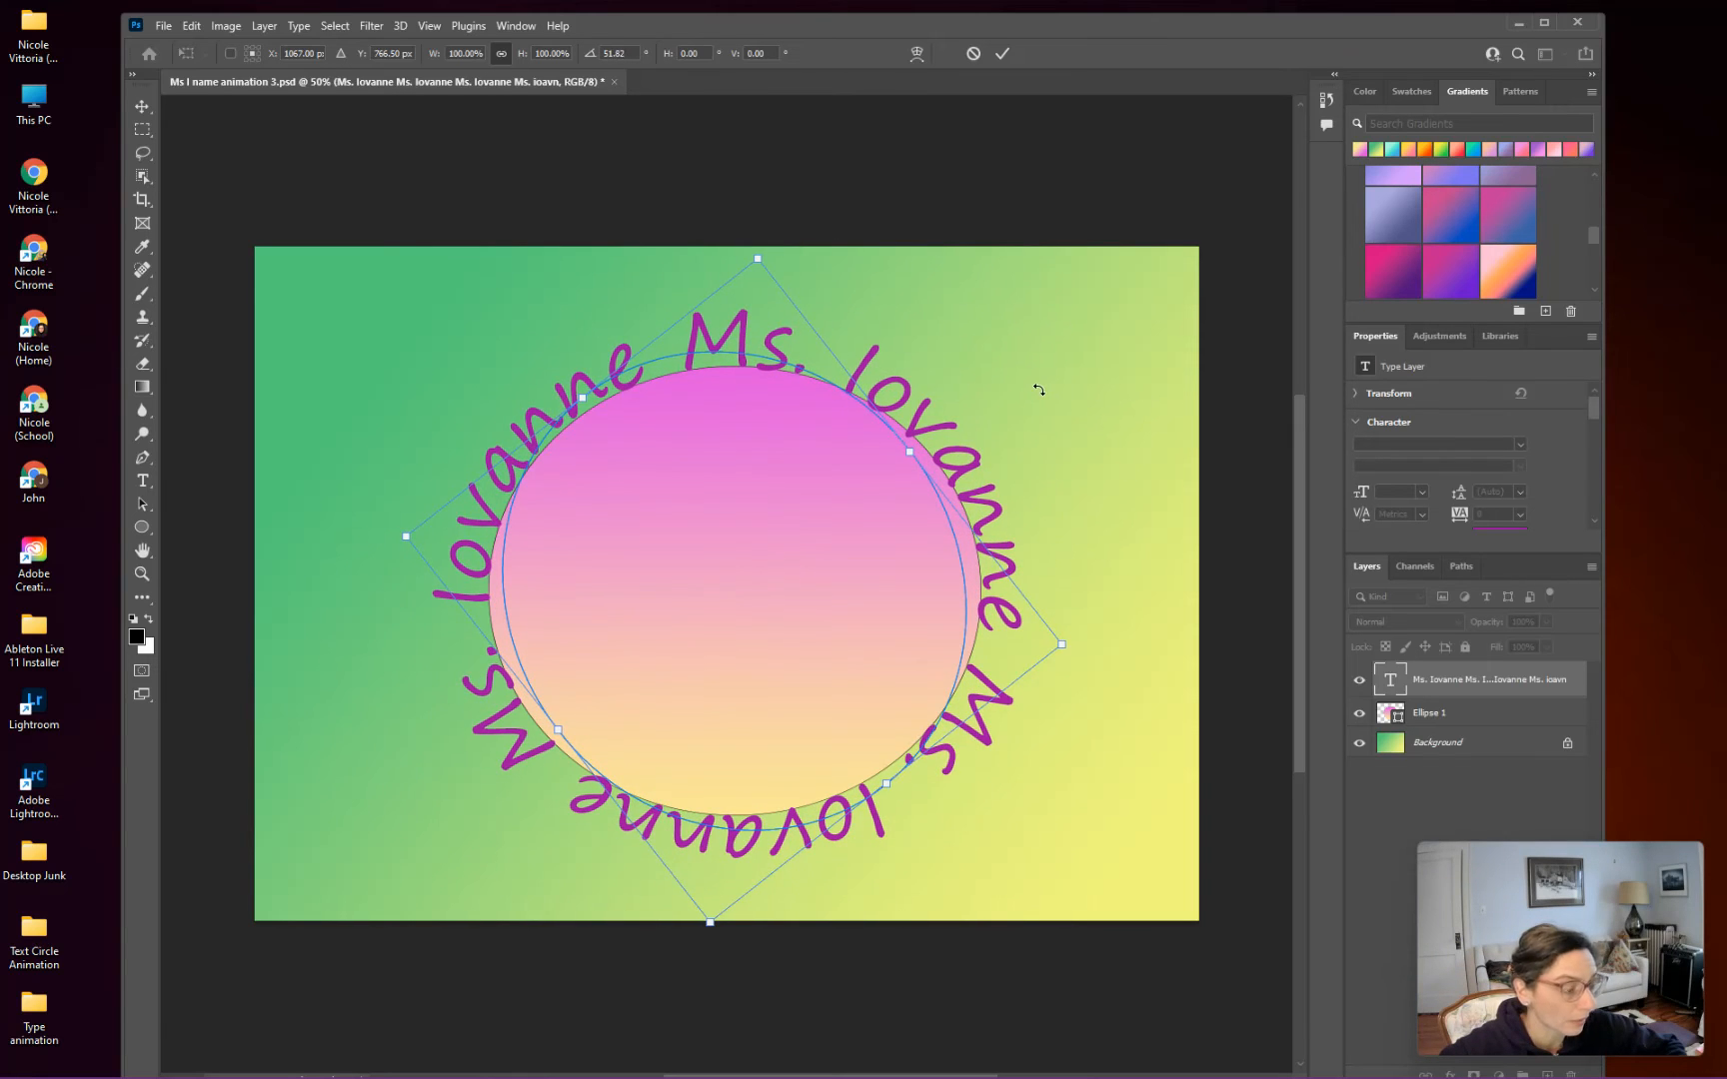
pyautogui.press('Escape')
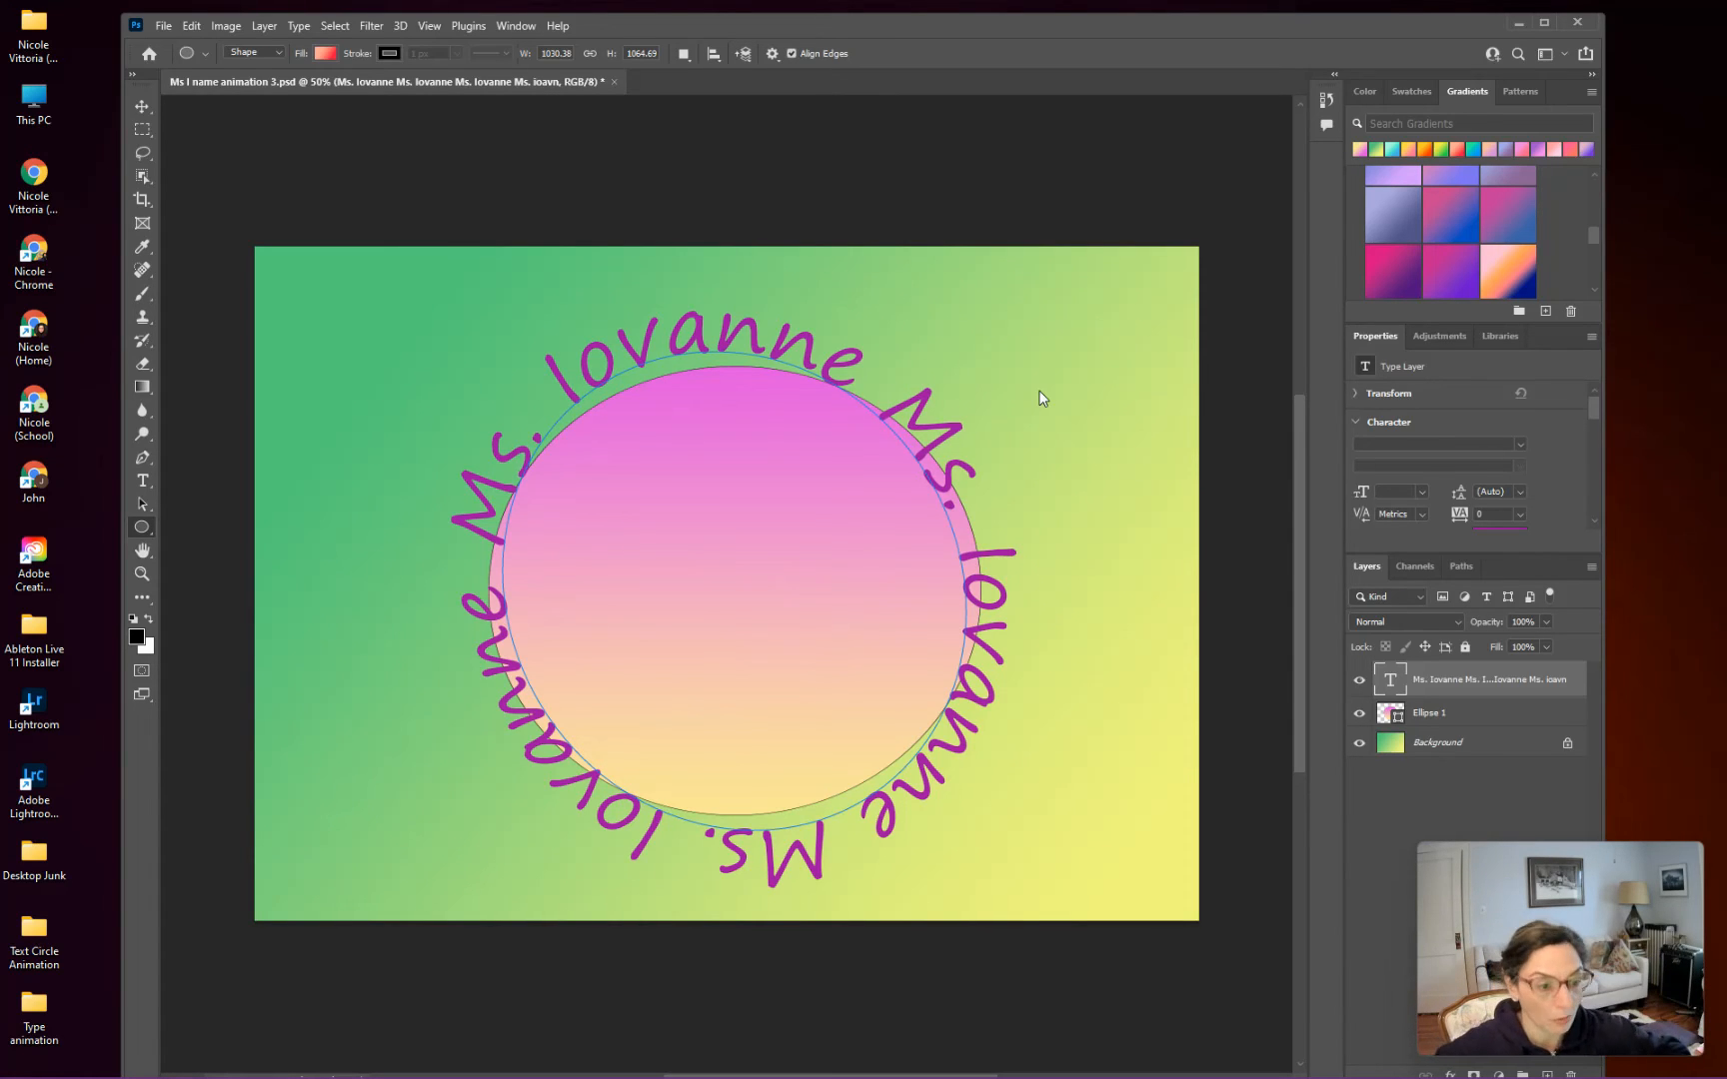
# Step: Save this frame as a new Photoshop file named "Ms I name animation 4" in the Type animation folder, with Maximize Compatibility on
pyautogui.click(163, 26)
pyautogui.click(198, 245)
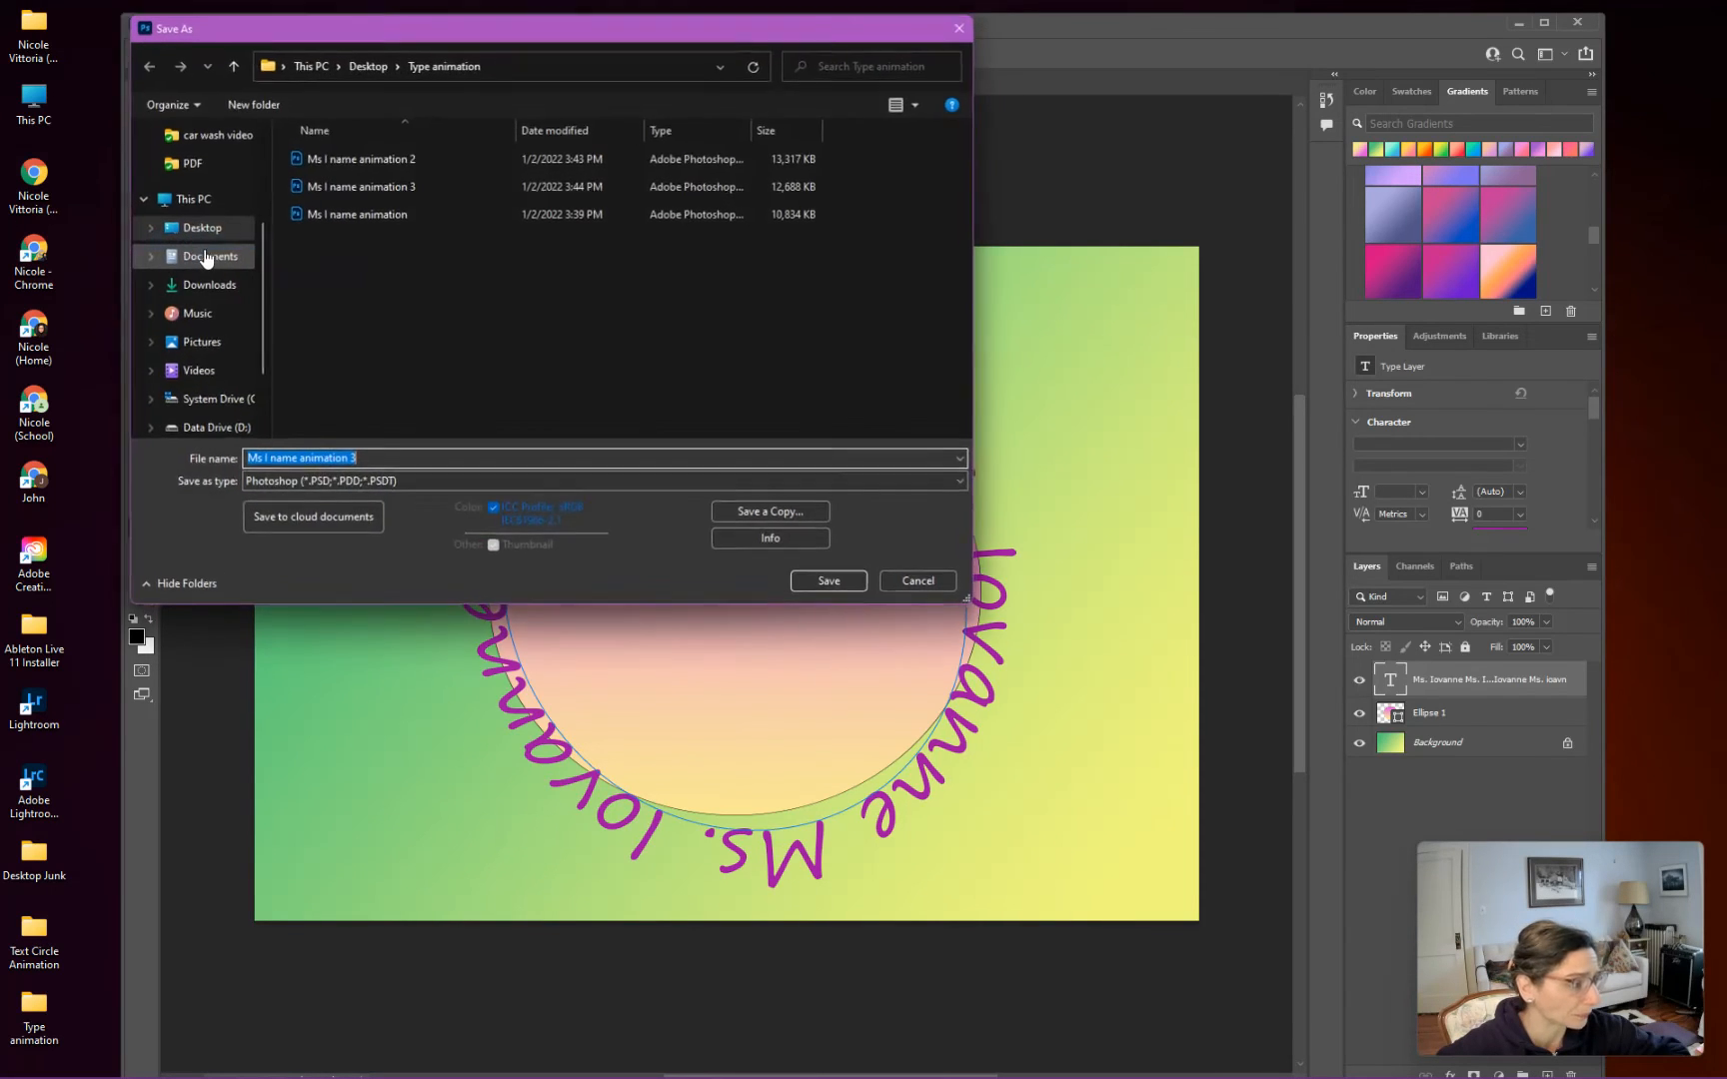
pyautogui.click(364, 460)
pyautogui.write('3')
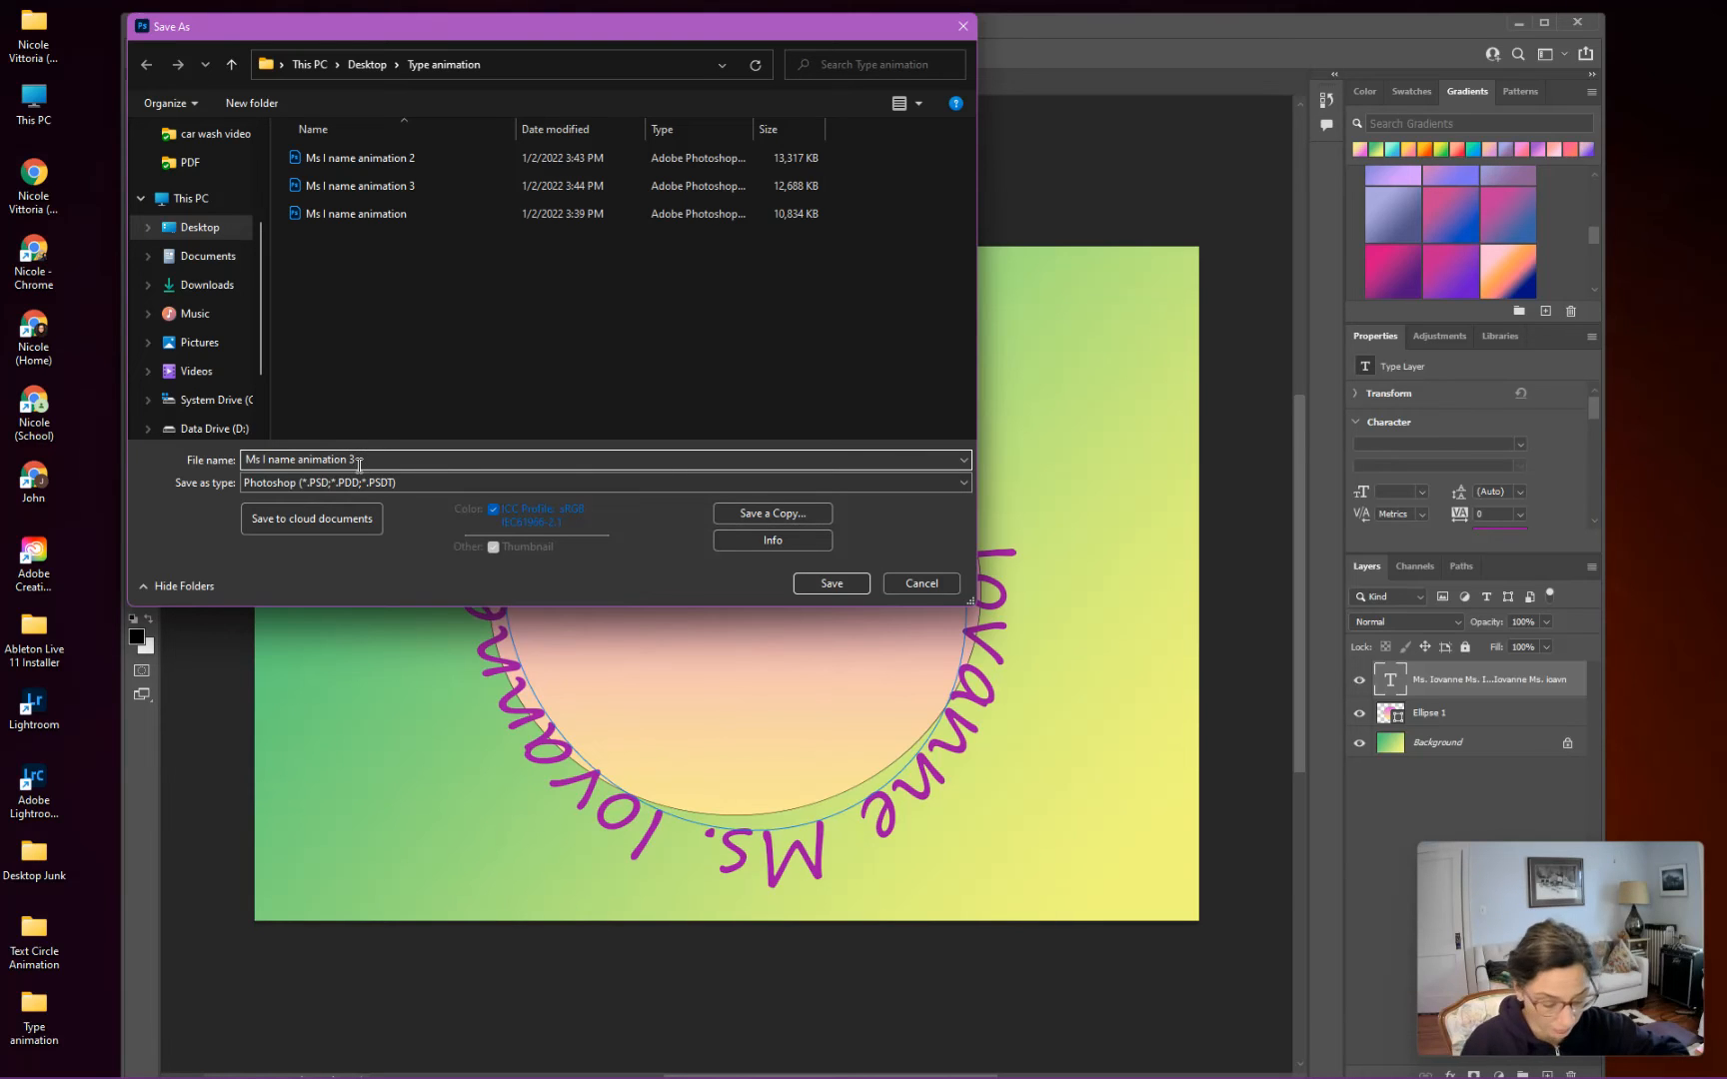
pyautogui.press('BackSpace')
pyautogui.write('4')
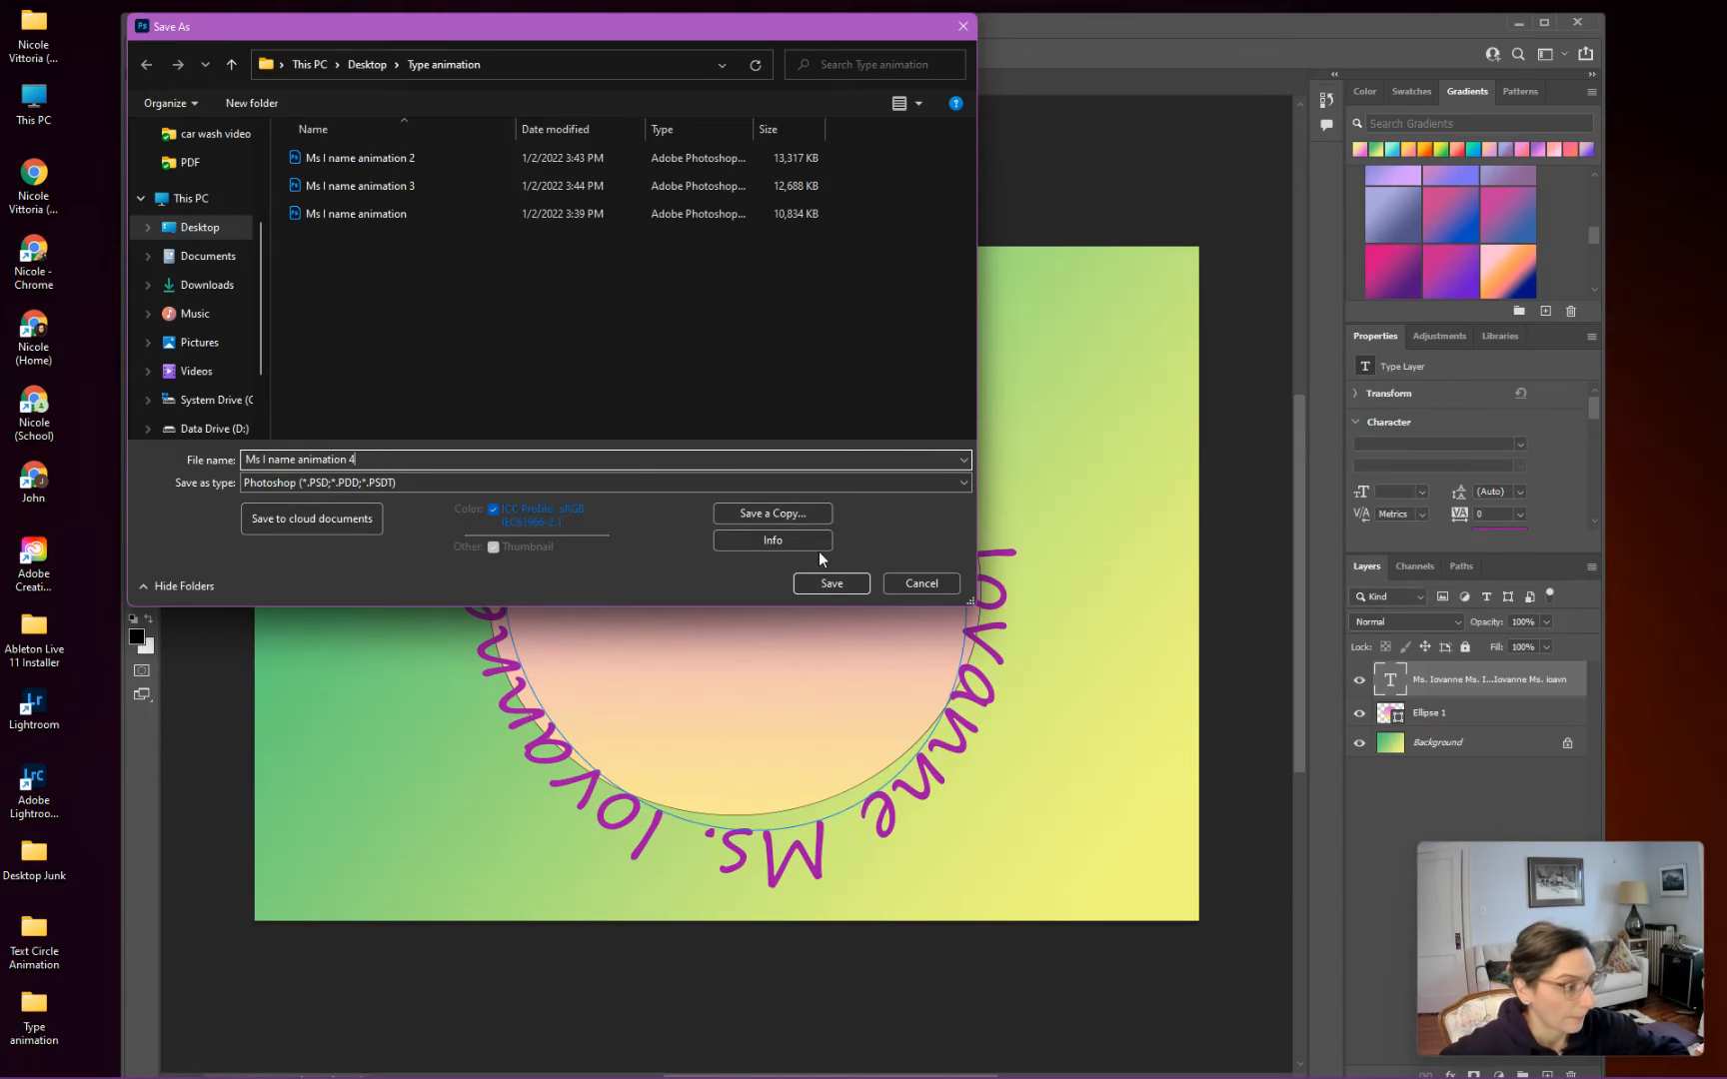
pyautogui.click(854, 584)
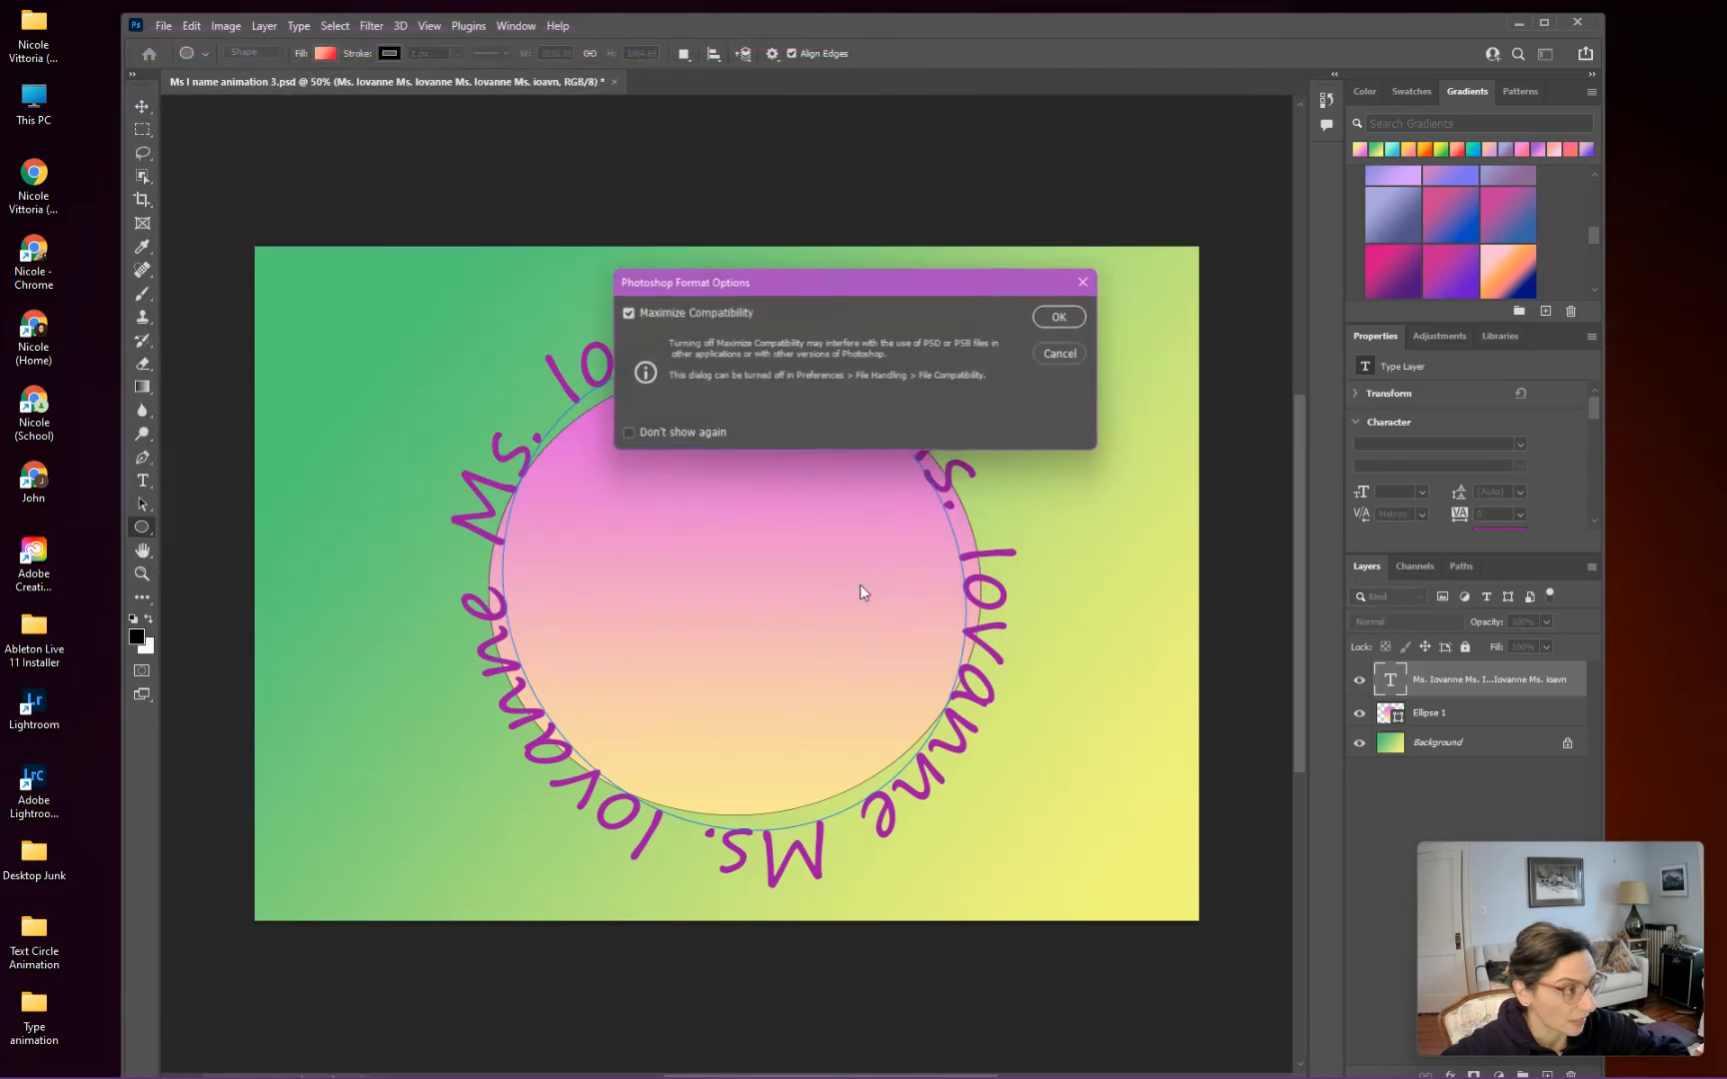
pyautogui.click(1062, 317)
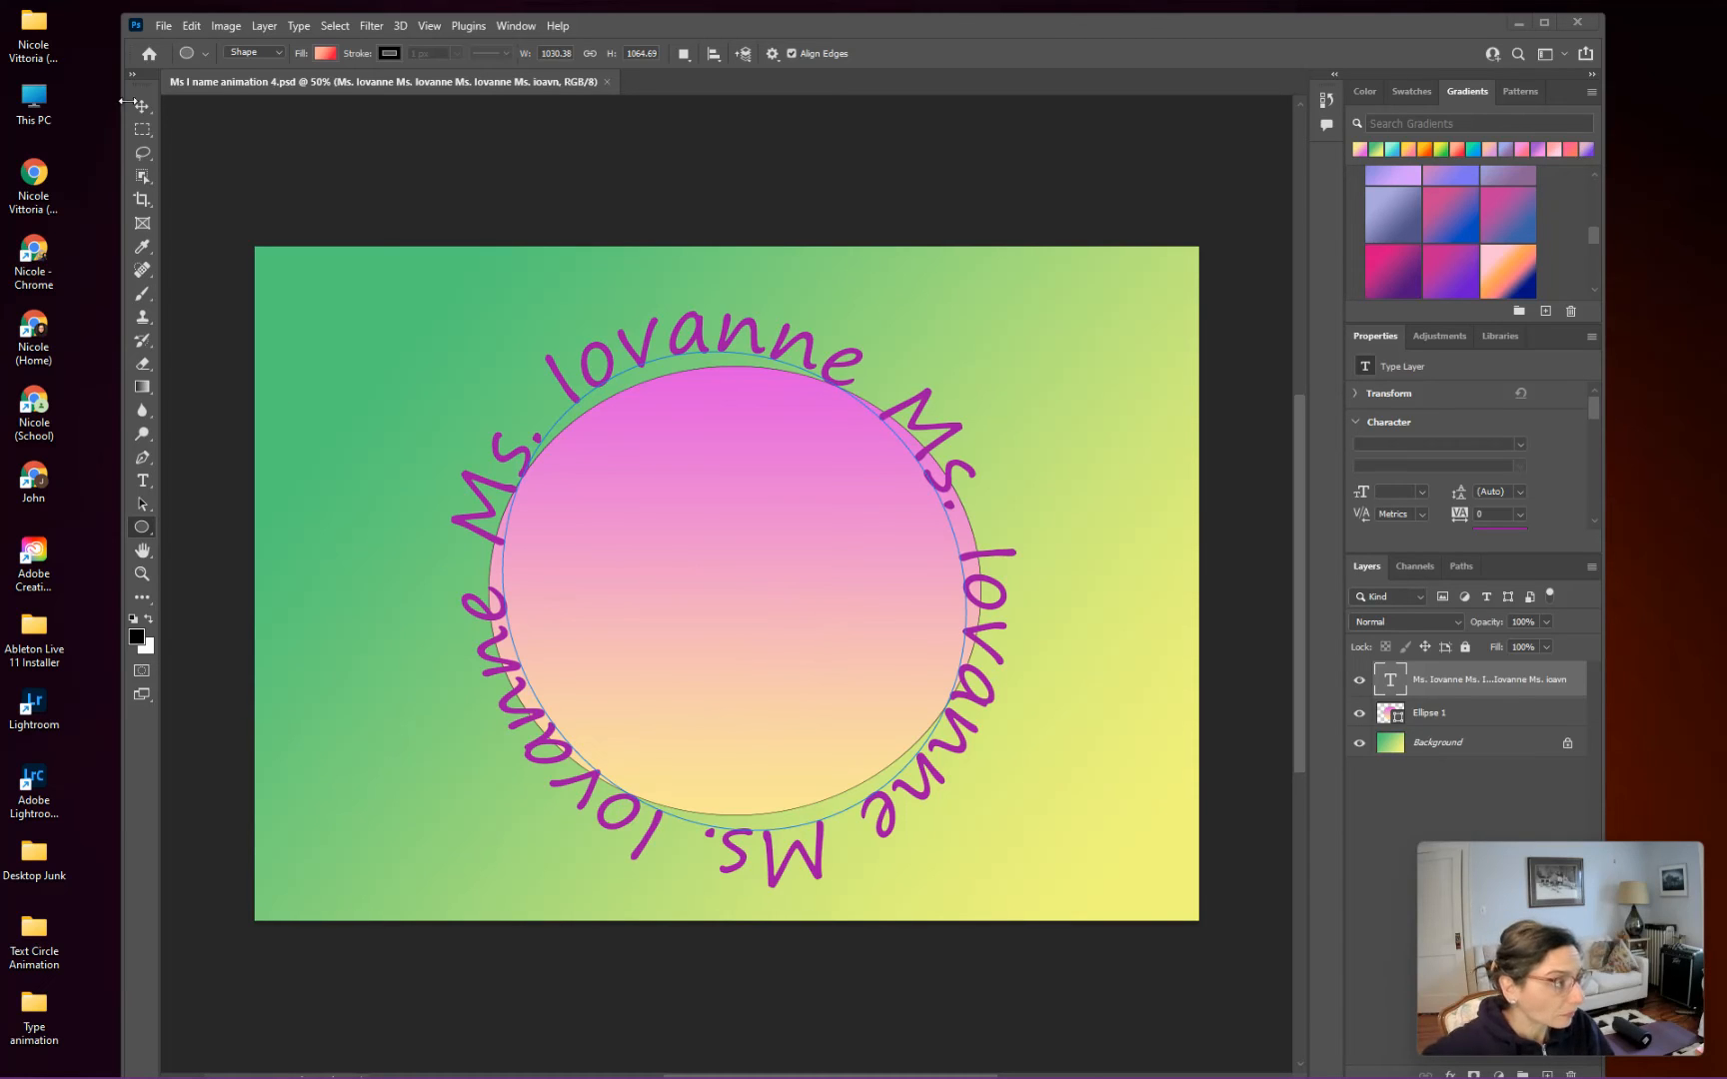
# Step: Load "Ms I name animation" and its versions 2, 3 and 4 from the Type animation folder into one layer stack with the Load Files into Stack script
pyautogui.click(164, 27)
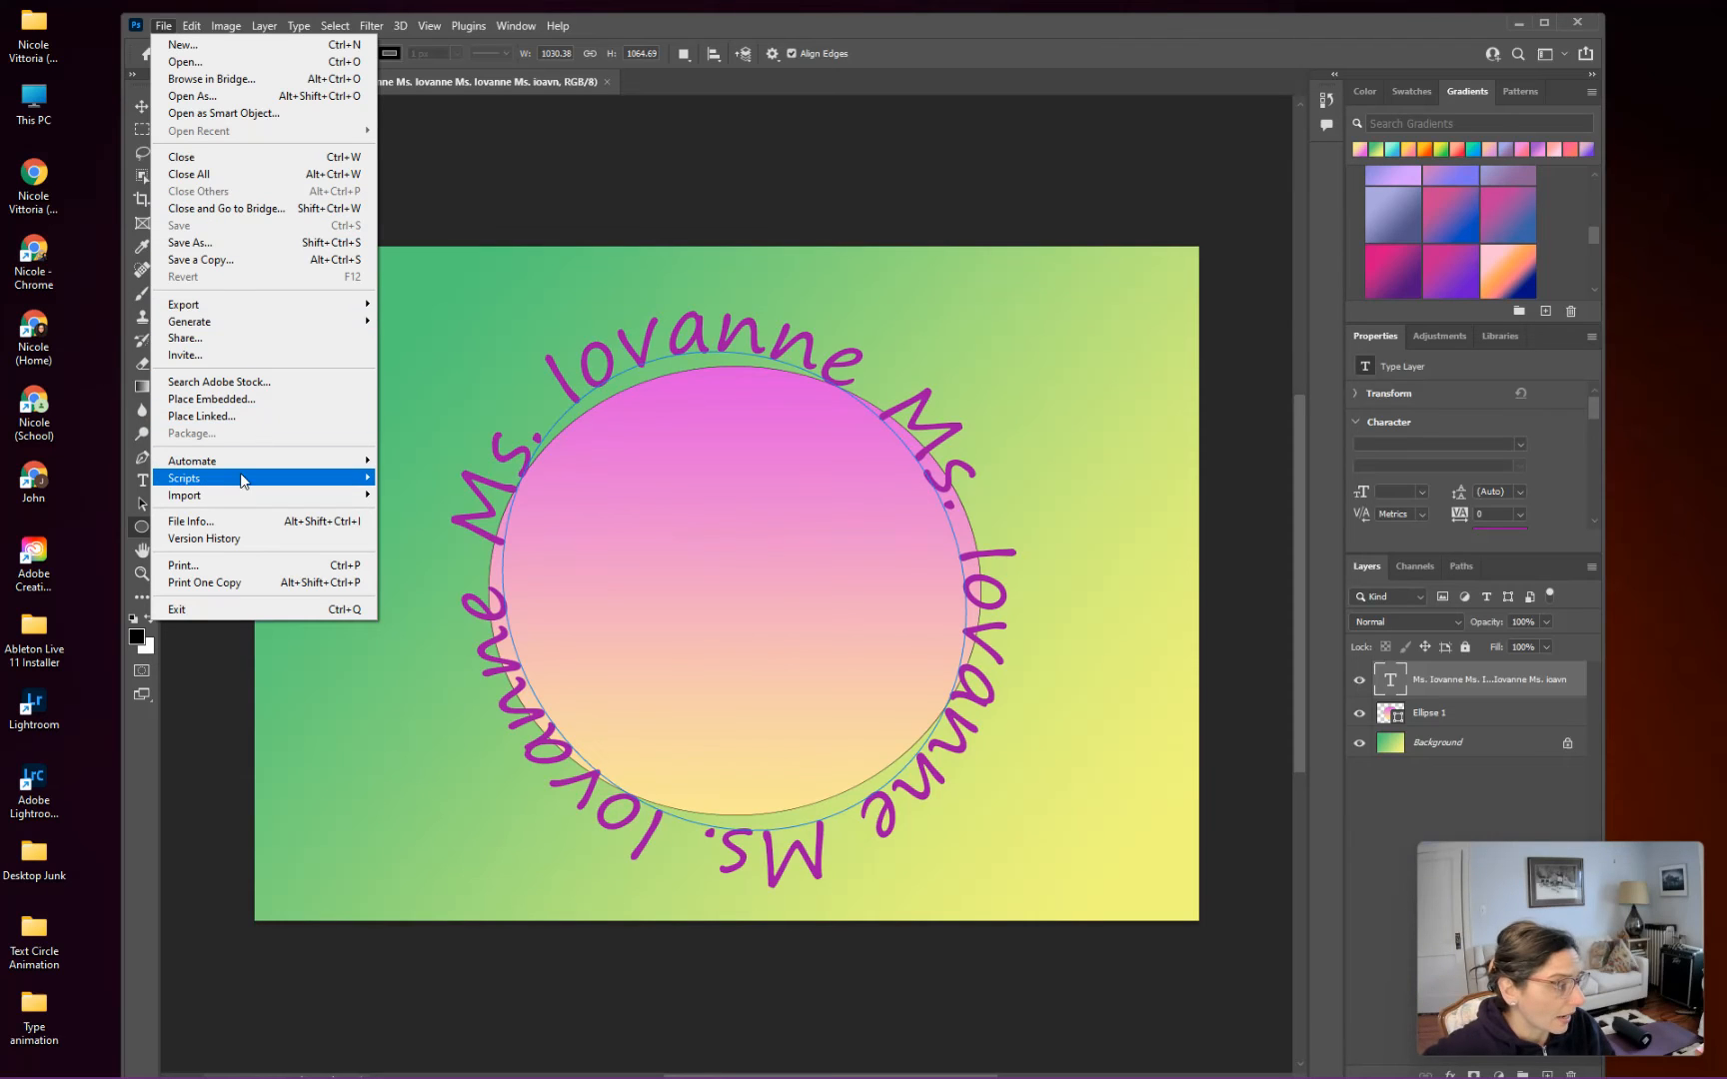
pyautogui.moveTo(241, 480)
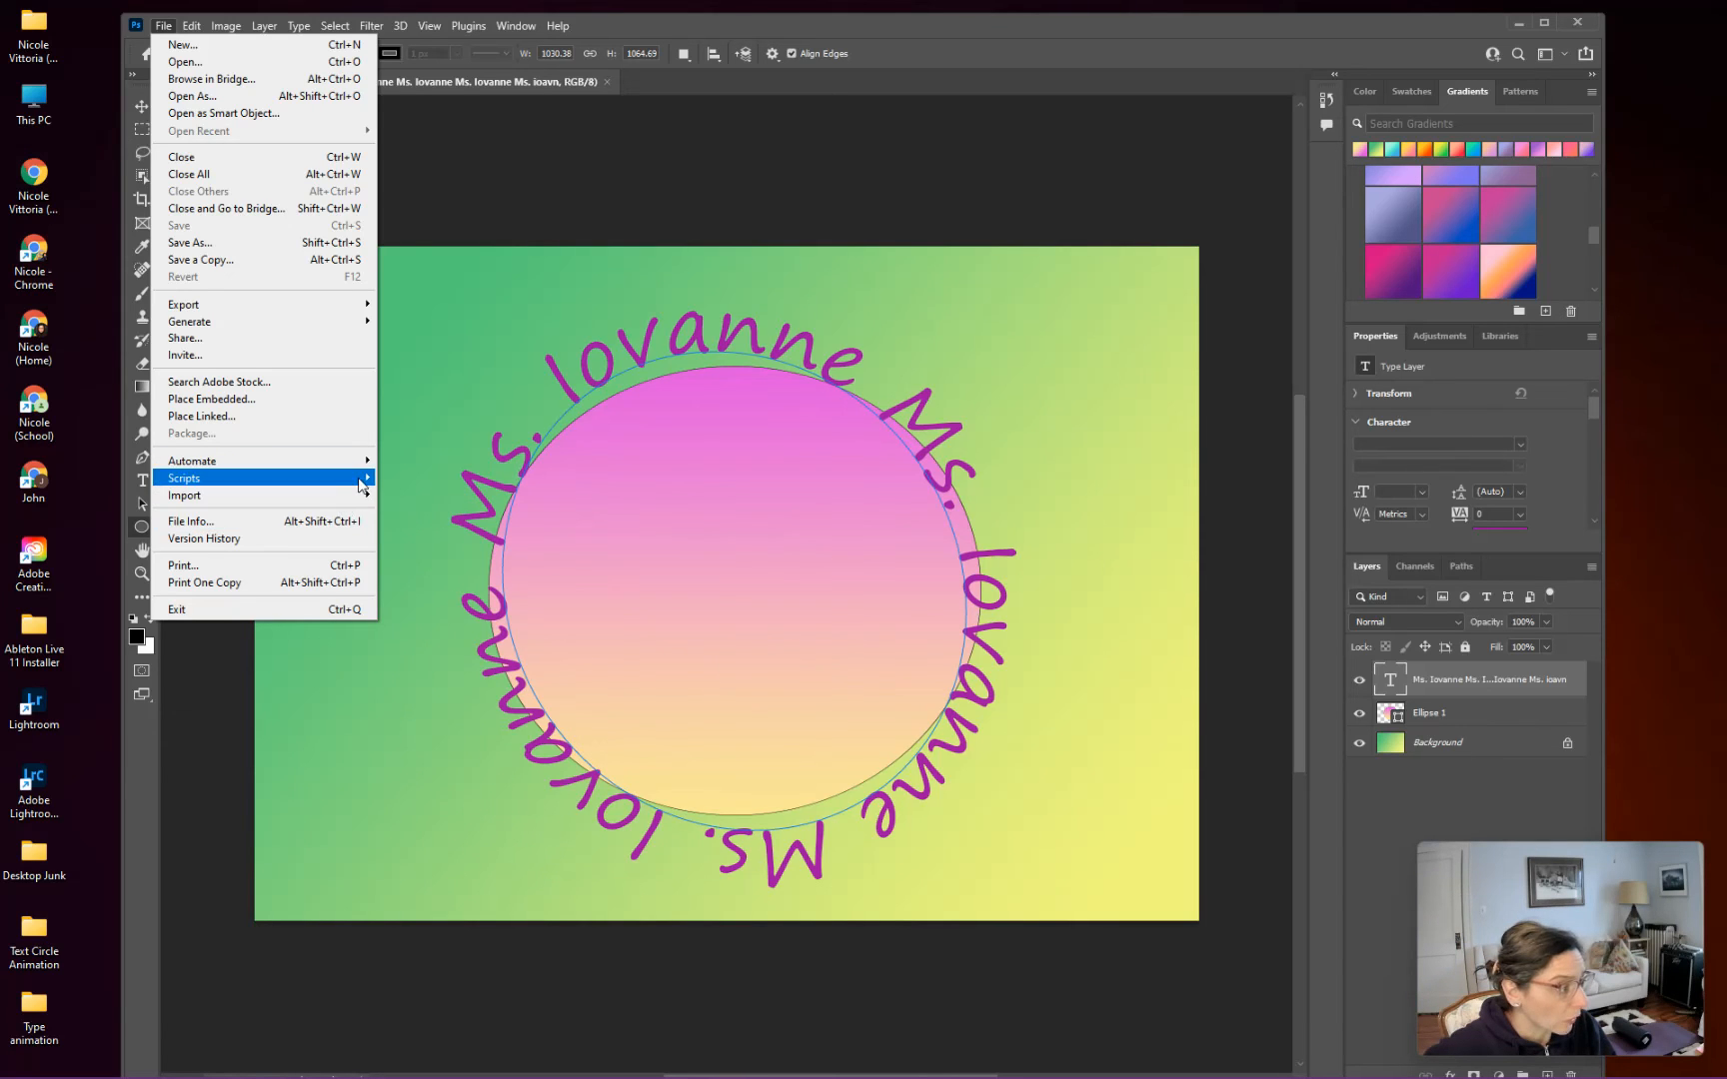
pyautogui.moveTo(361, 486)
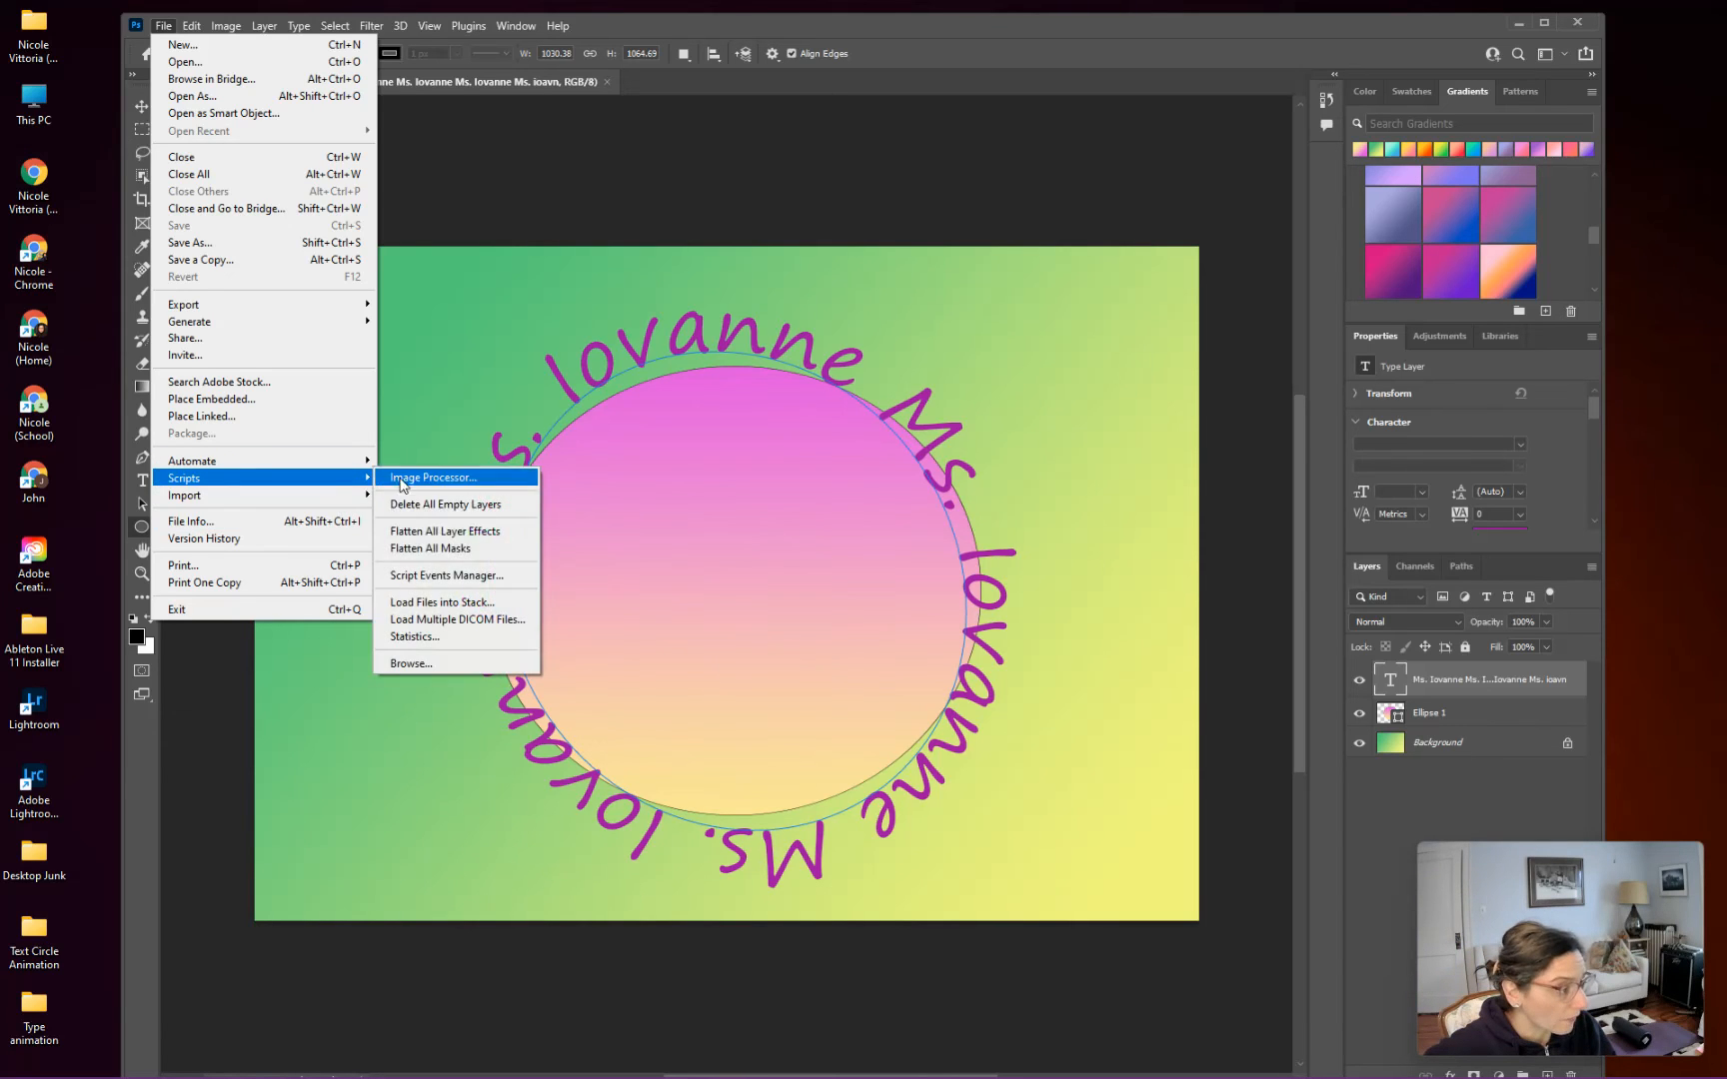
pyautogui.click(467, 603)
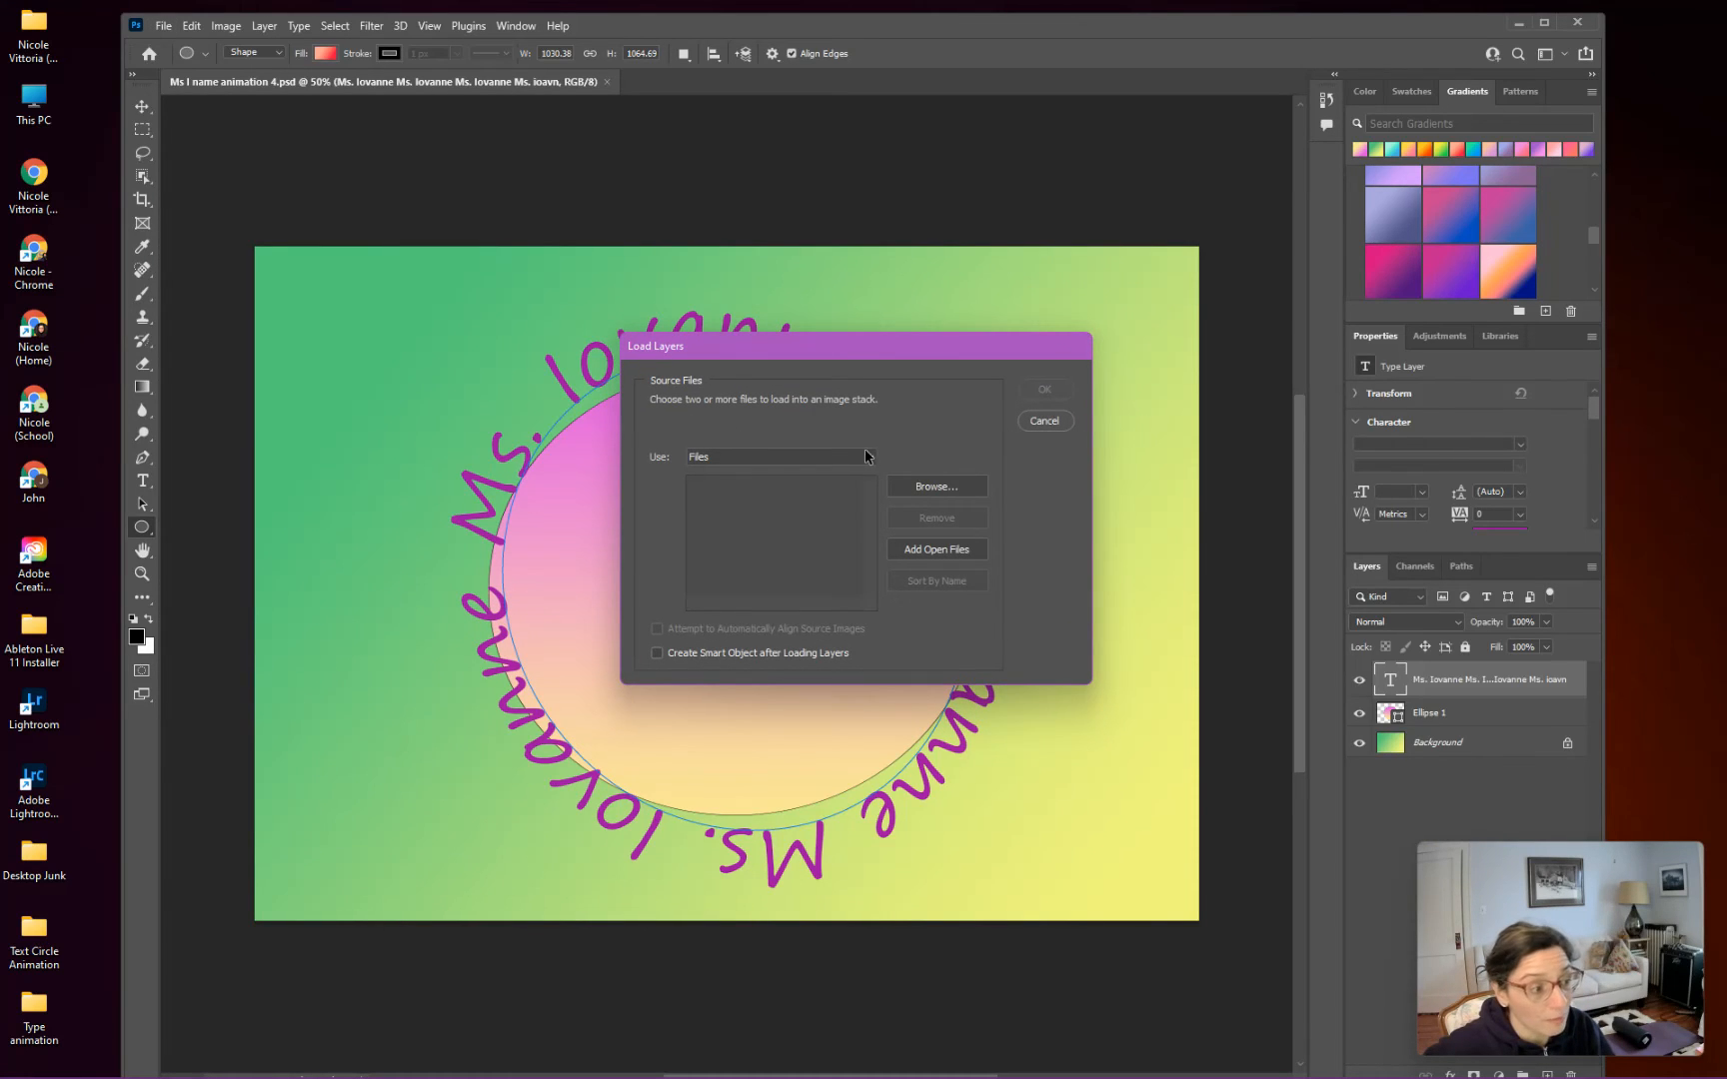
pyautogui.click(925, 487)
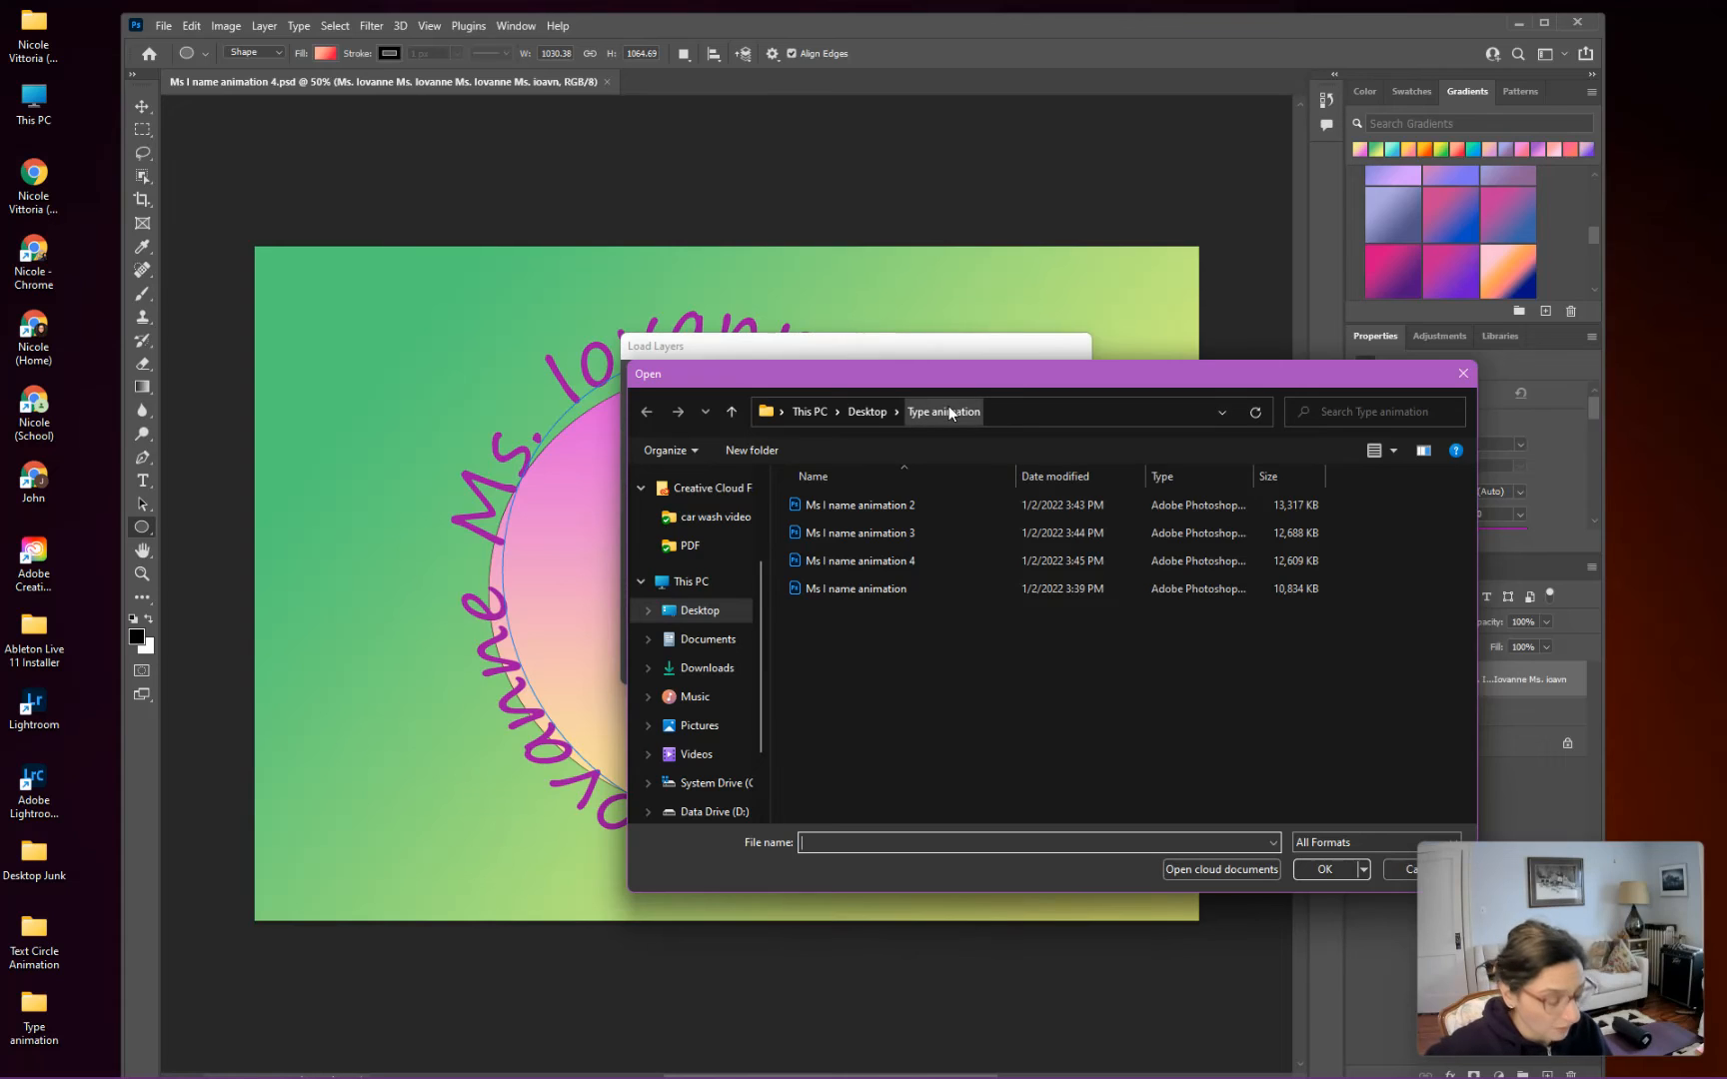
pyautogui.click(926, 507)
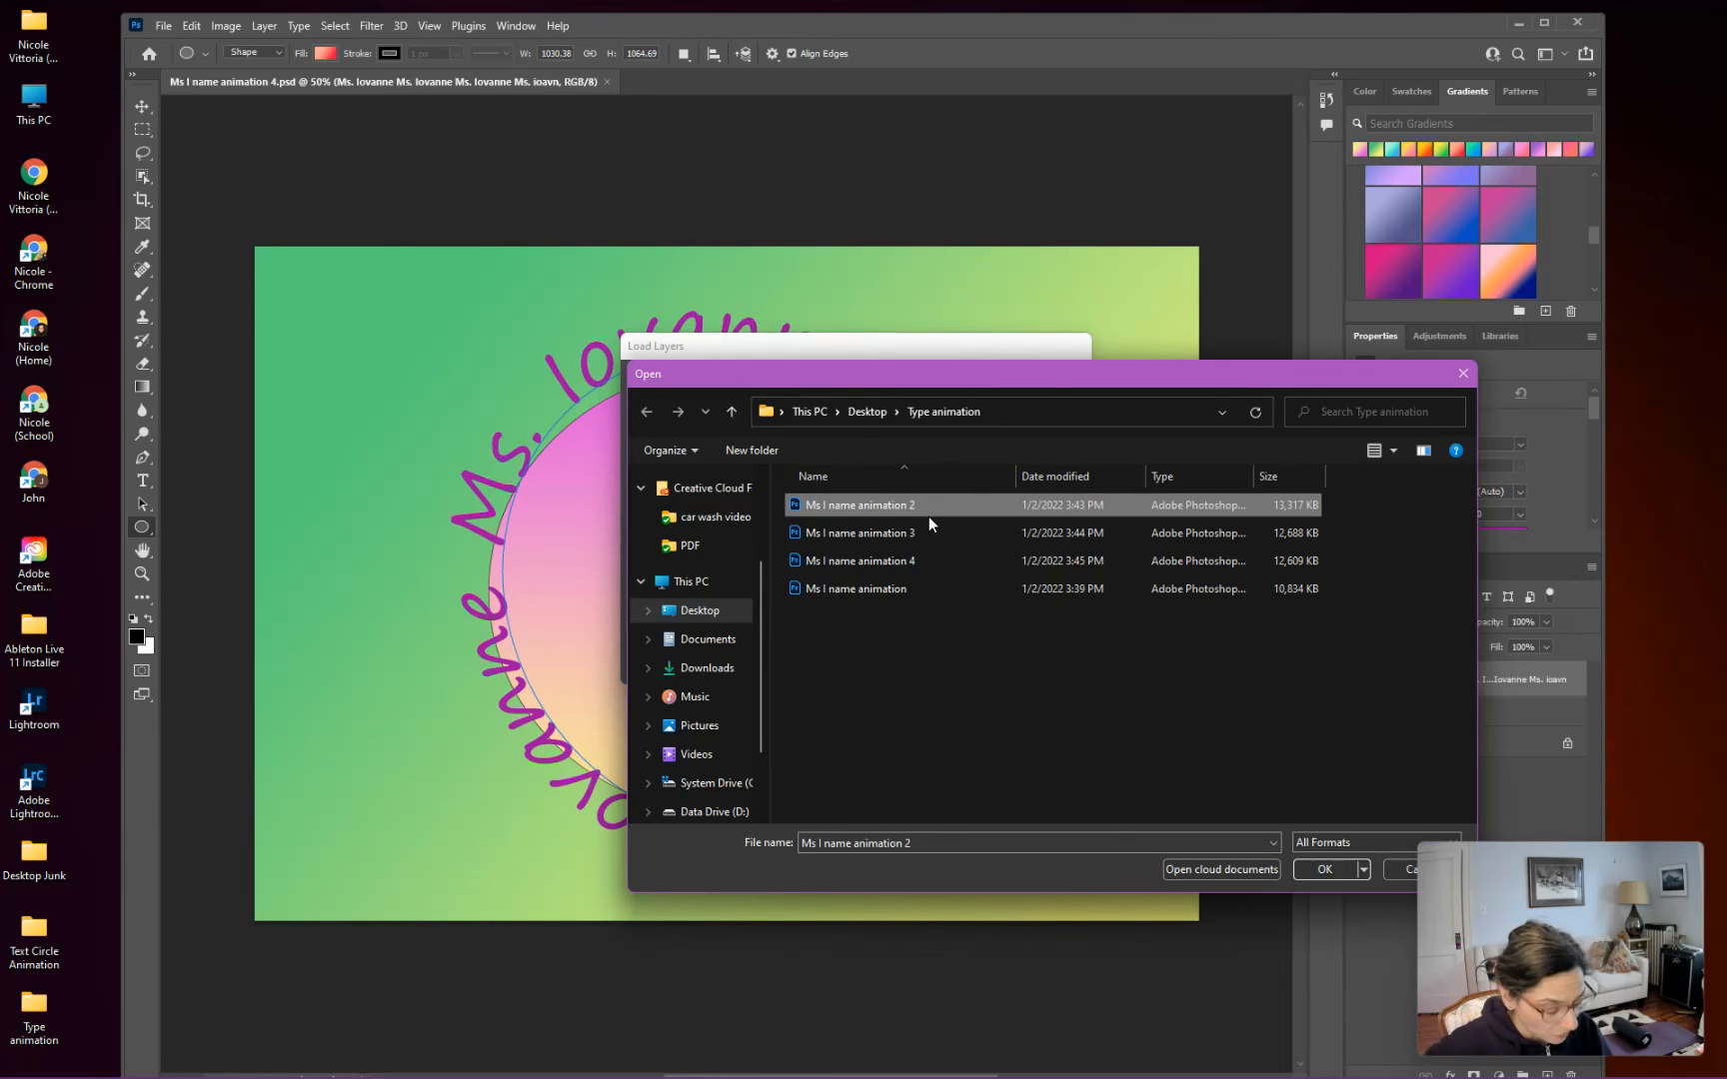
pyautogui.keyDown('ctrl'); pyautogui.click(932, 532); pyautogui.keyUp('ctrl')
pyautogui.keyDown('ctrl'); pyautogui.click(946, 562); pyautogui.keyUp('ctrl')
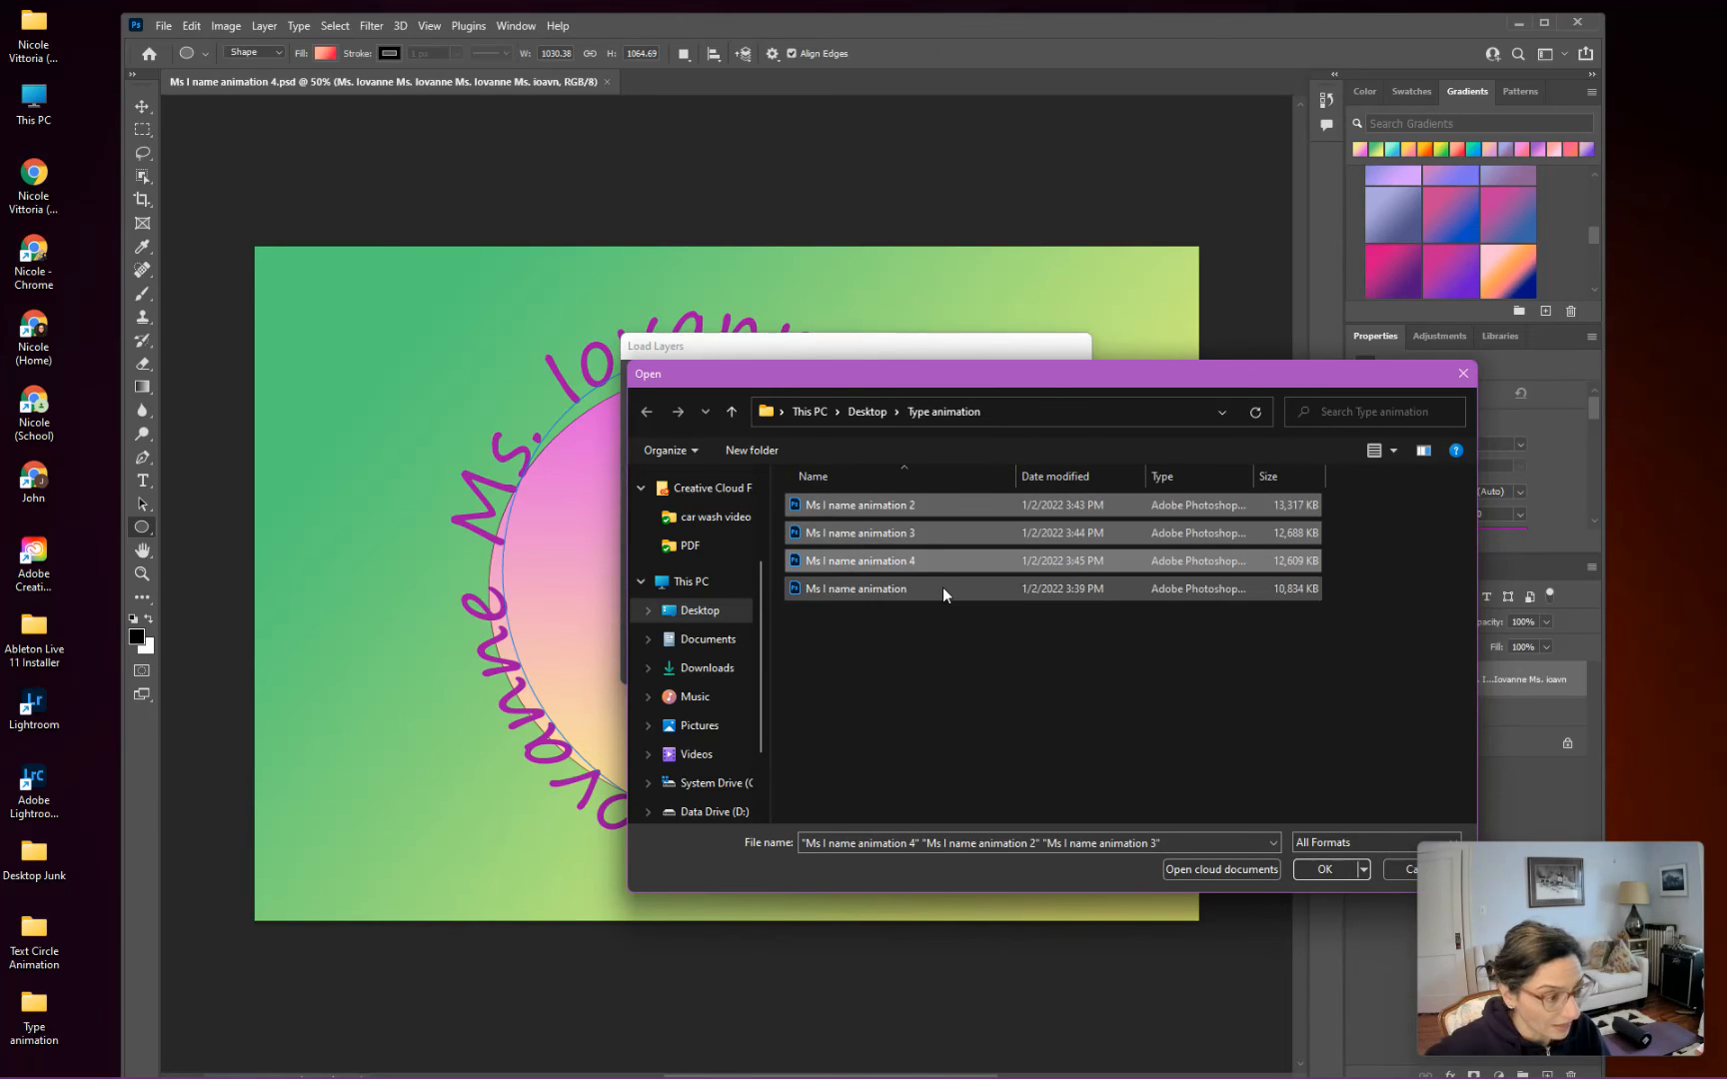
pyautogui.keyDown('ctrl'); pyautogui.click(945, 589); pyautogui.keyUp('ctrl')
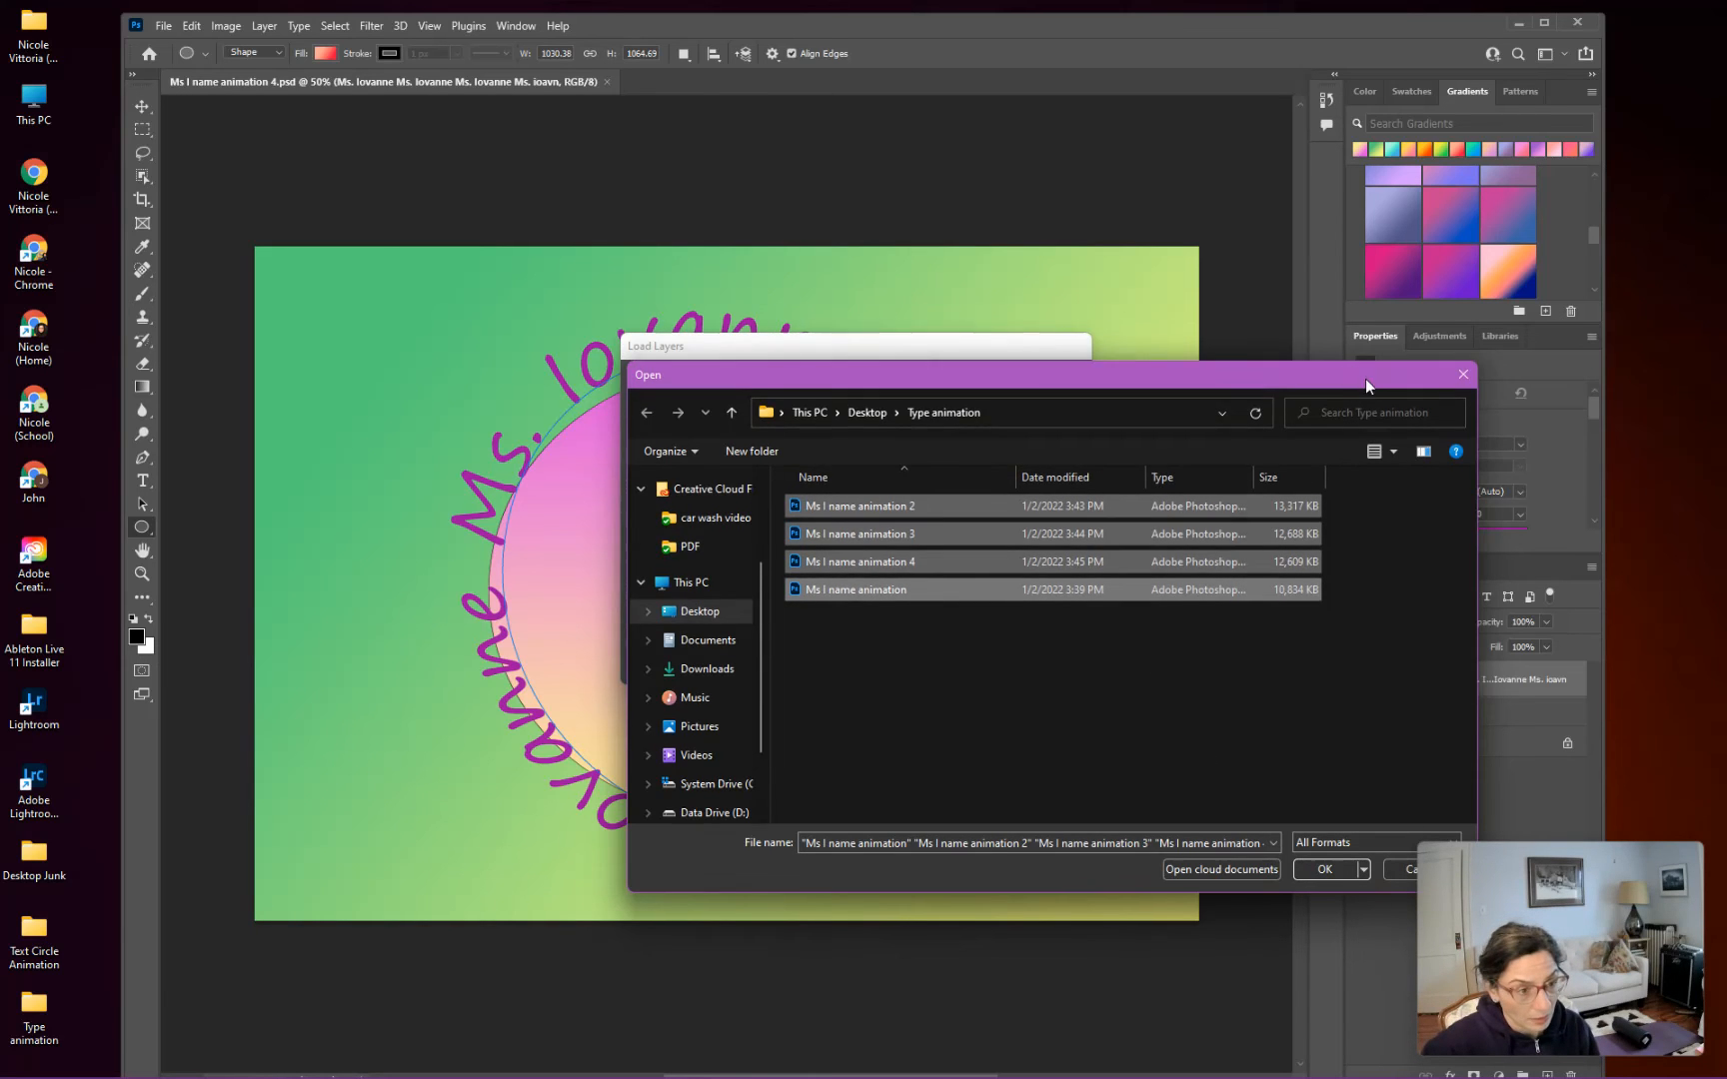
pyautogui.moveTo(1365, 378); pyautogui.dragTo(1281, 370)
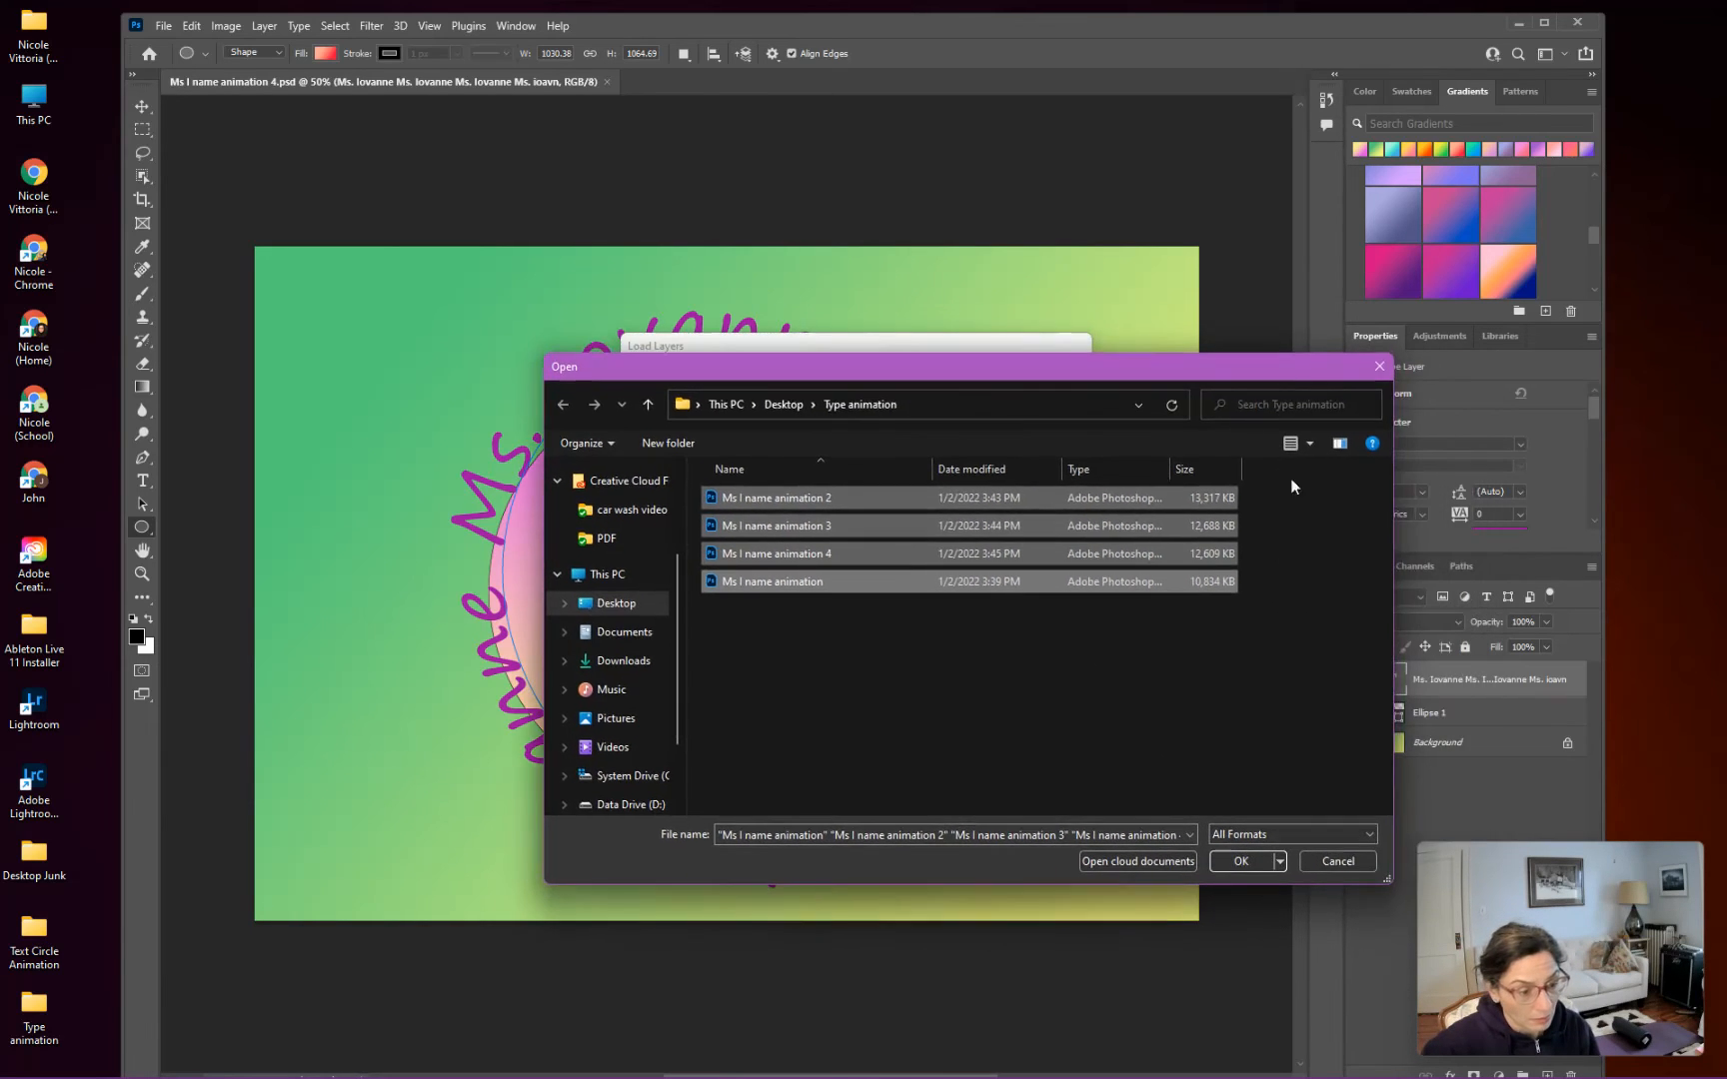
pyautogui.click(1246, 861)
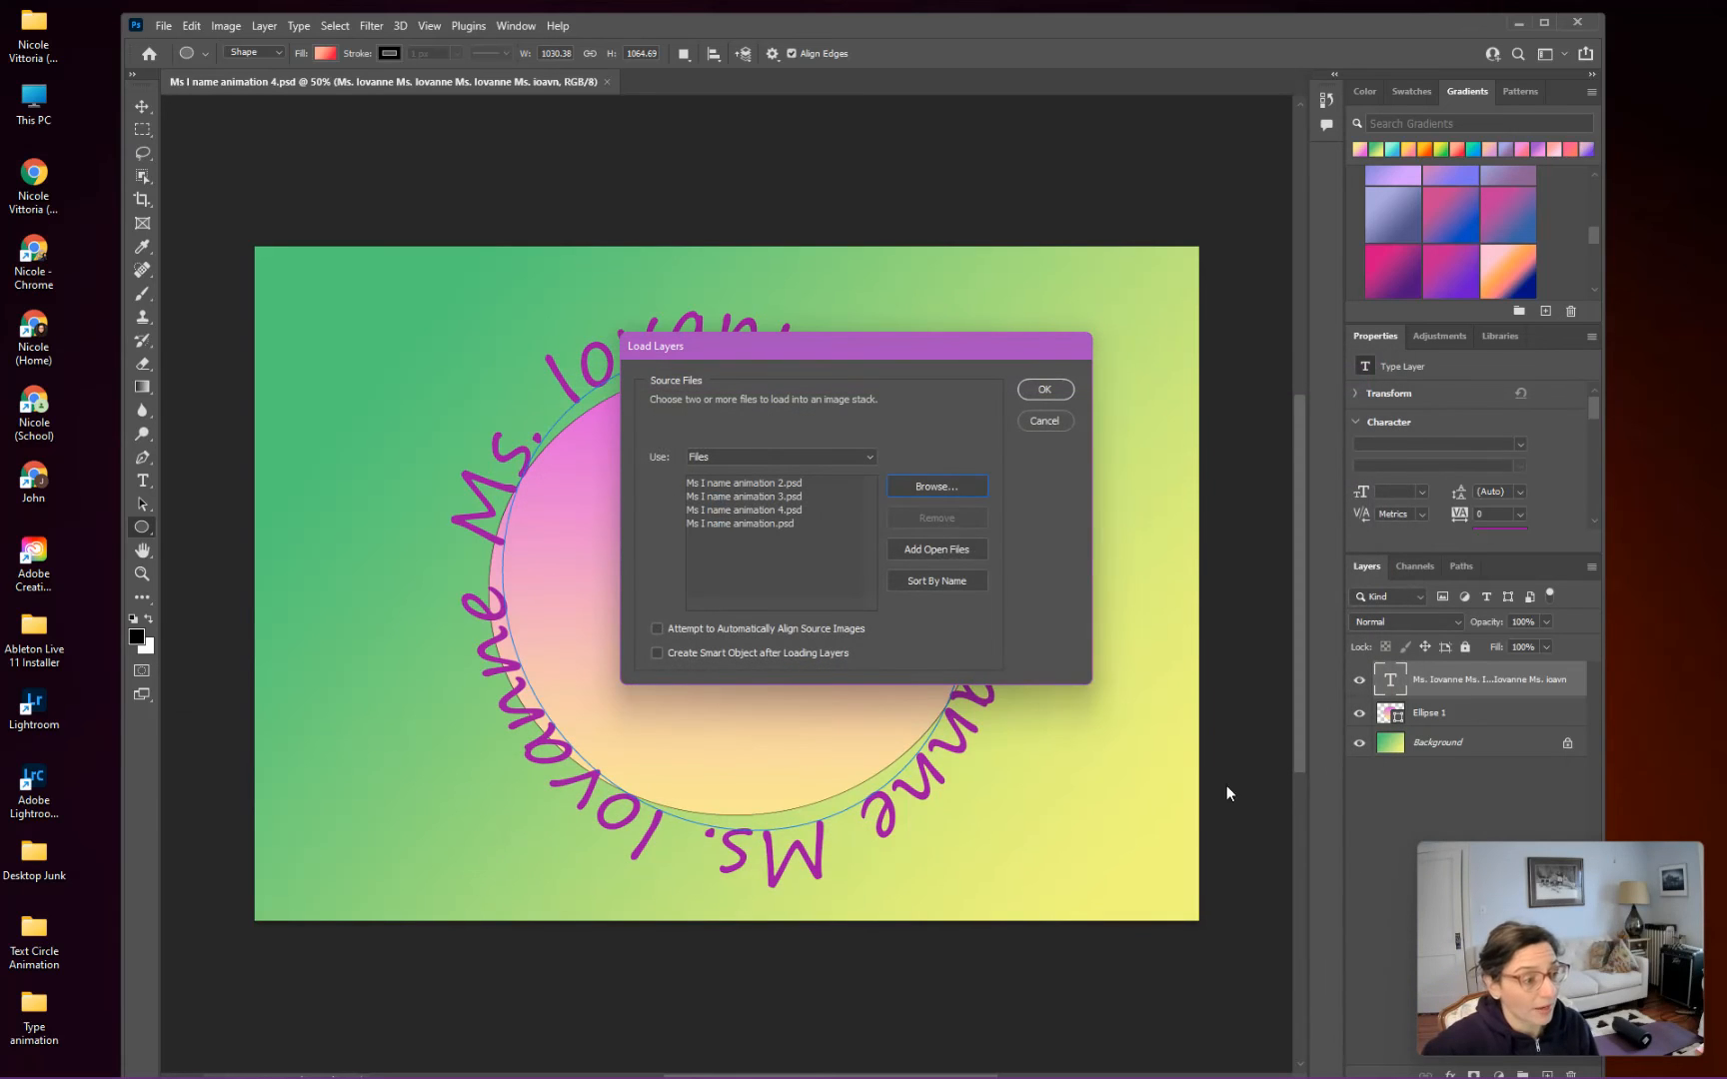
pyautogui.click(1052, 392)
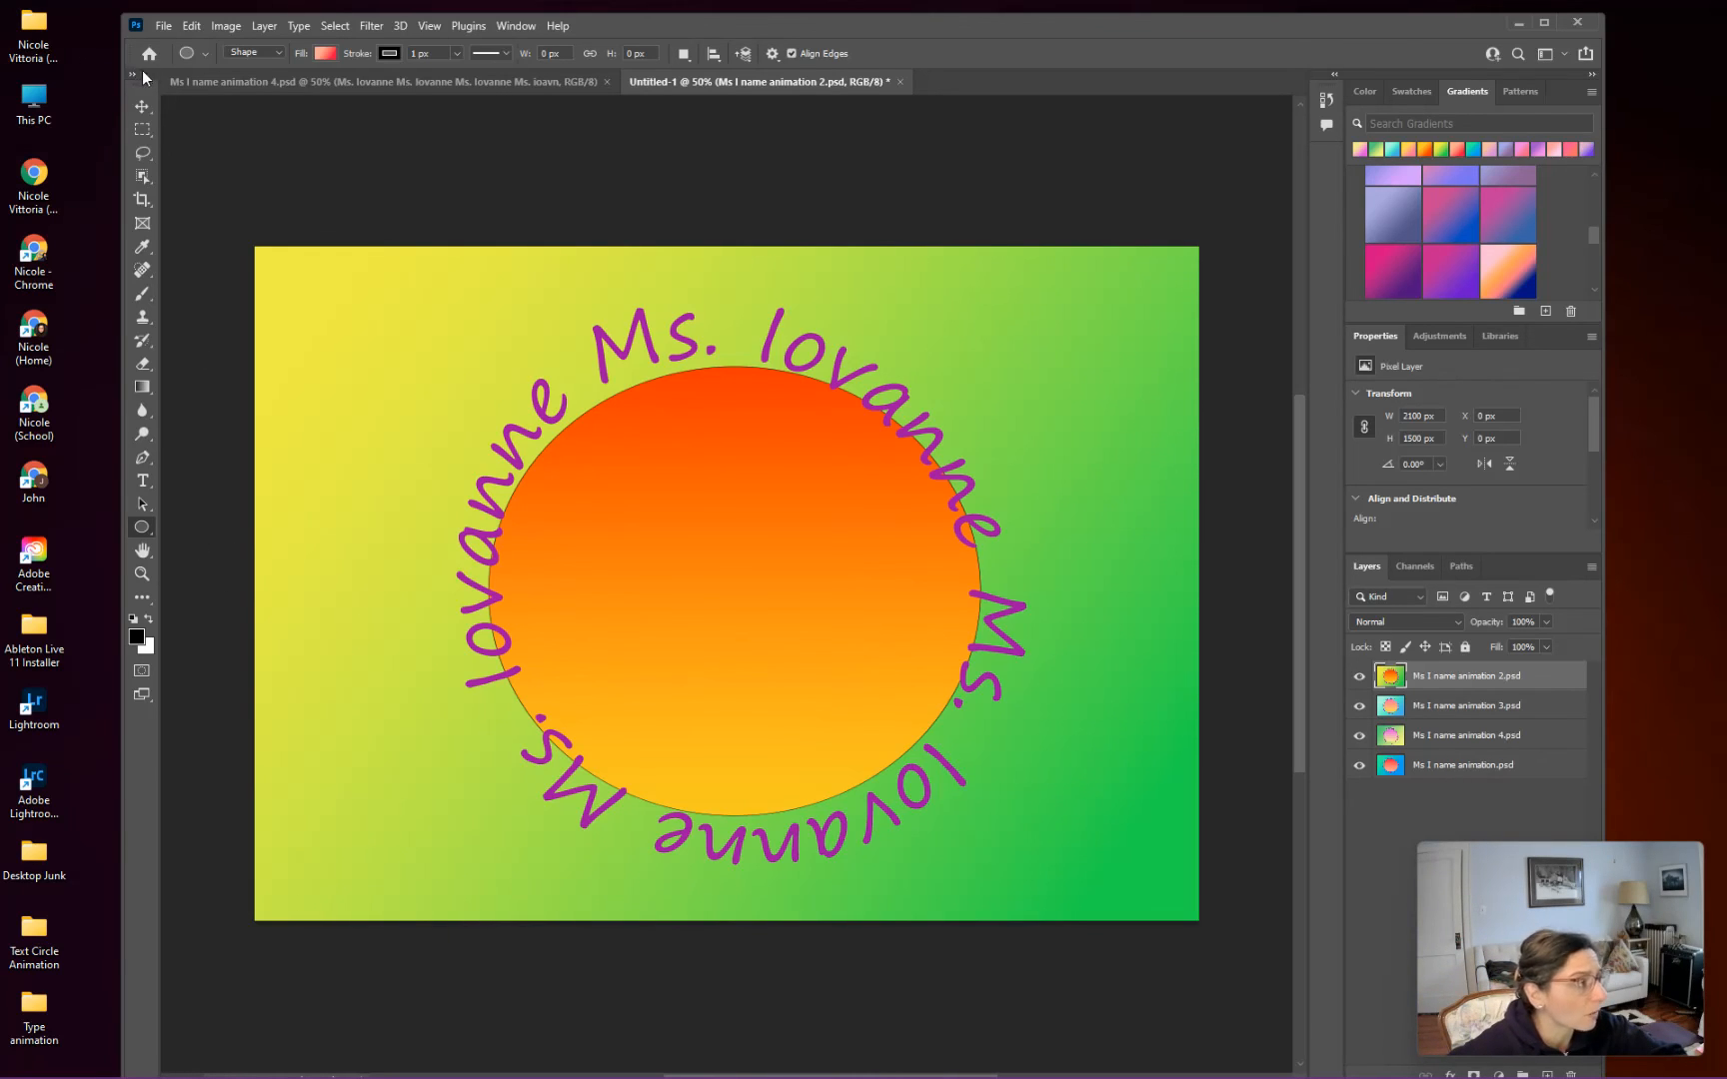
# Step: Show the Timeline and create a frame animation in the new stacked document
pyautogui.click(531, 28)
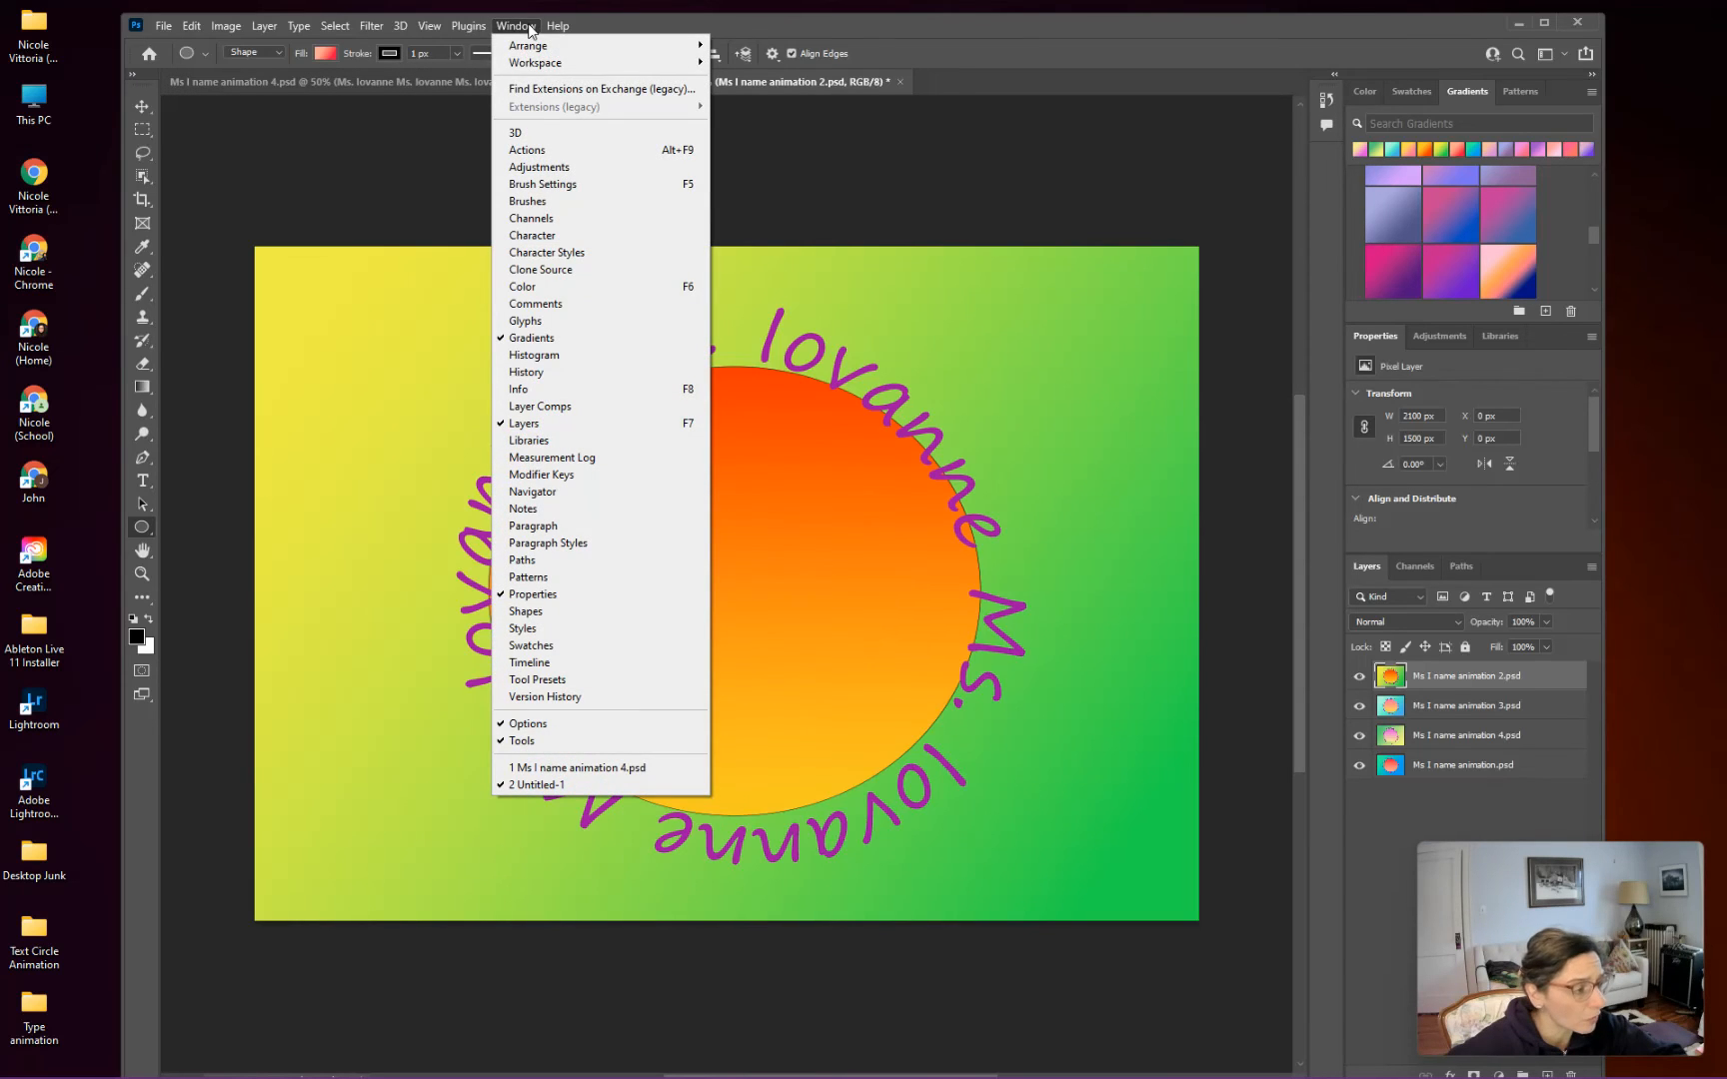
pyautogui.click(558, 666)
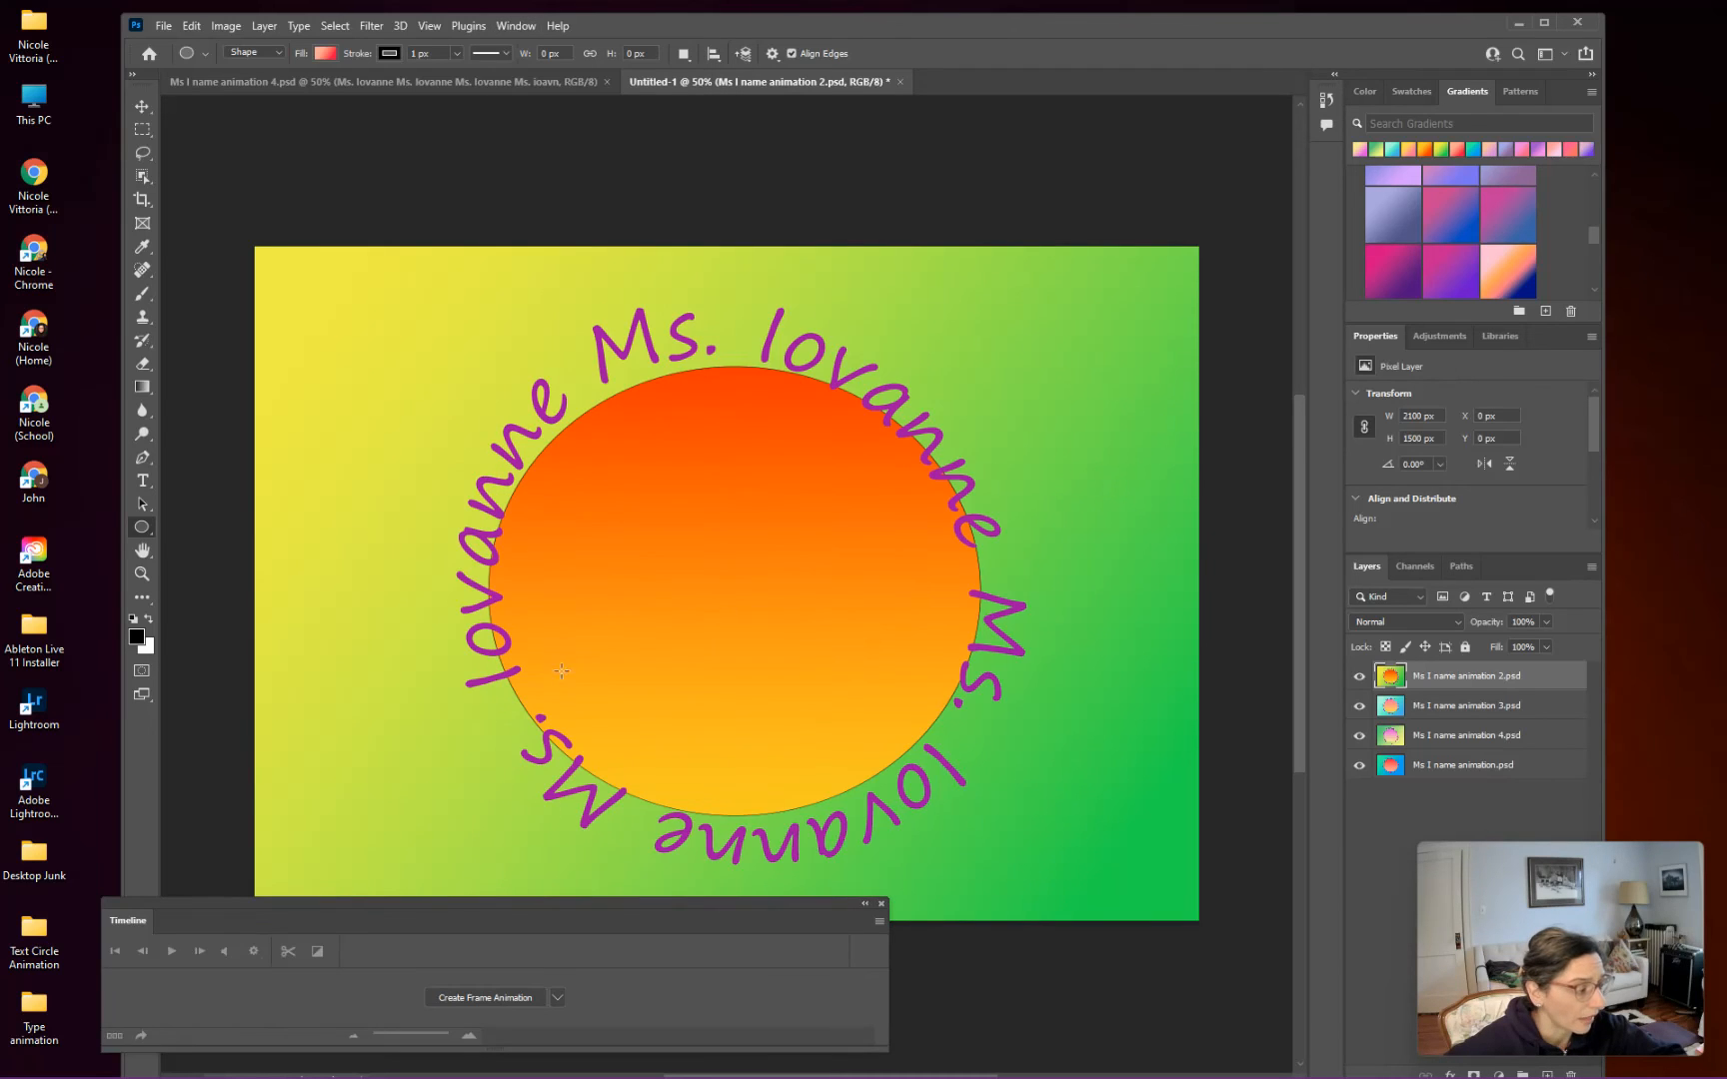
pyautogui.moveTo(122, 920); pyautogui.dragTo(205, 899)
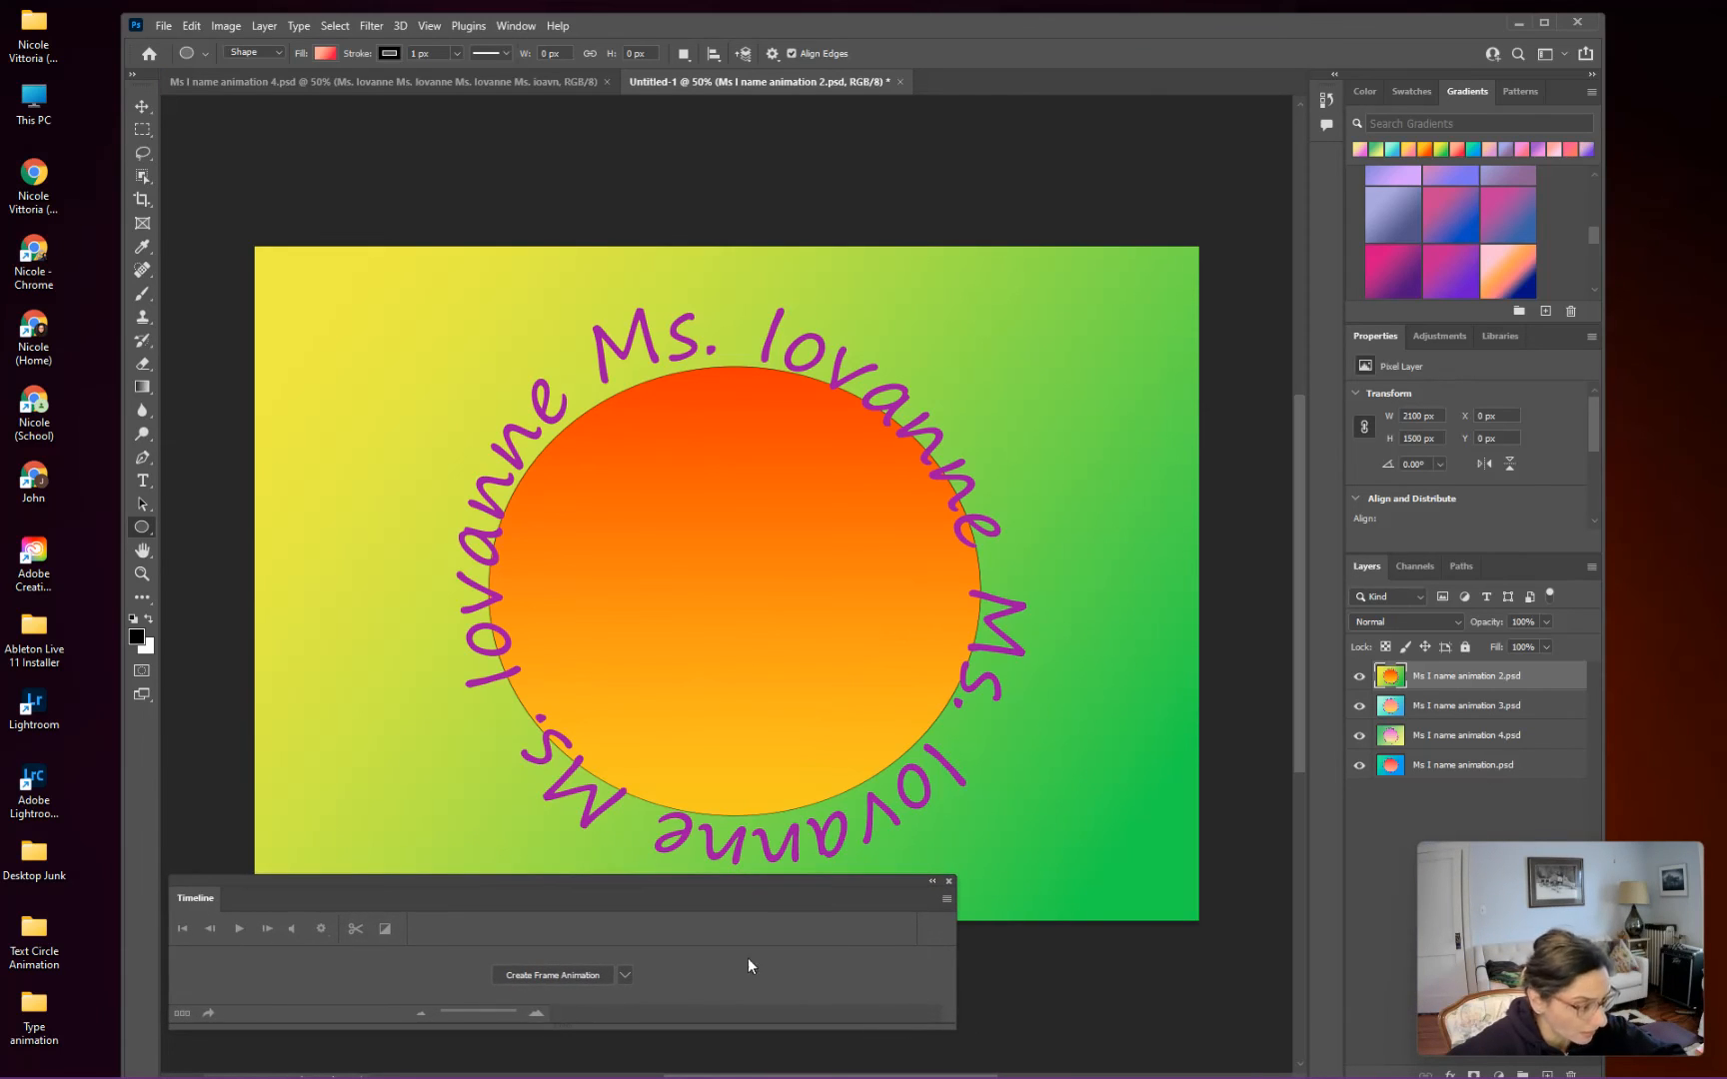
pyautogui.click(625, 976)
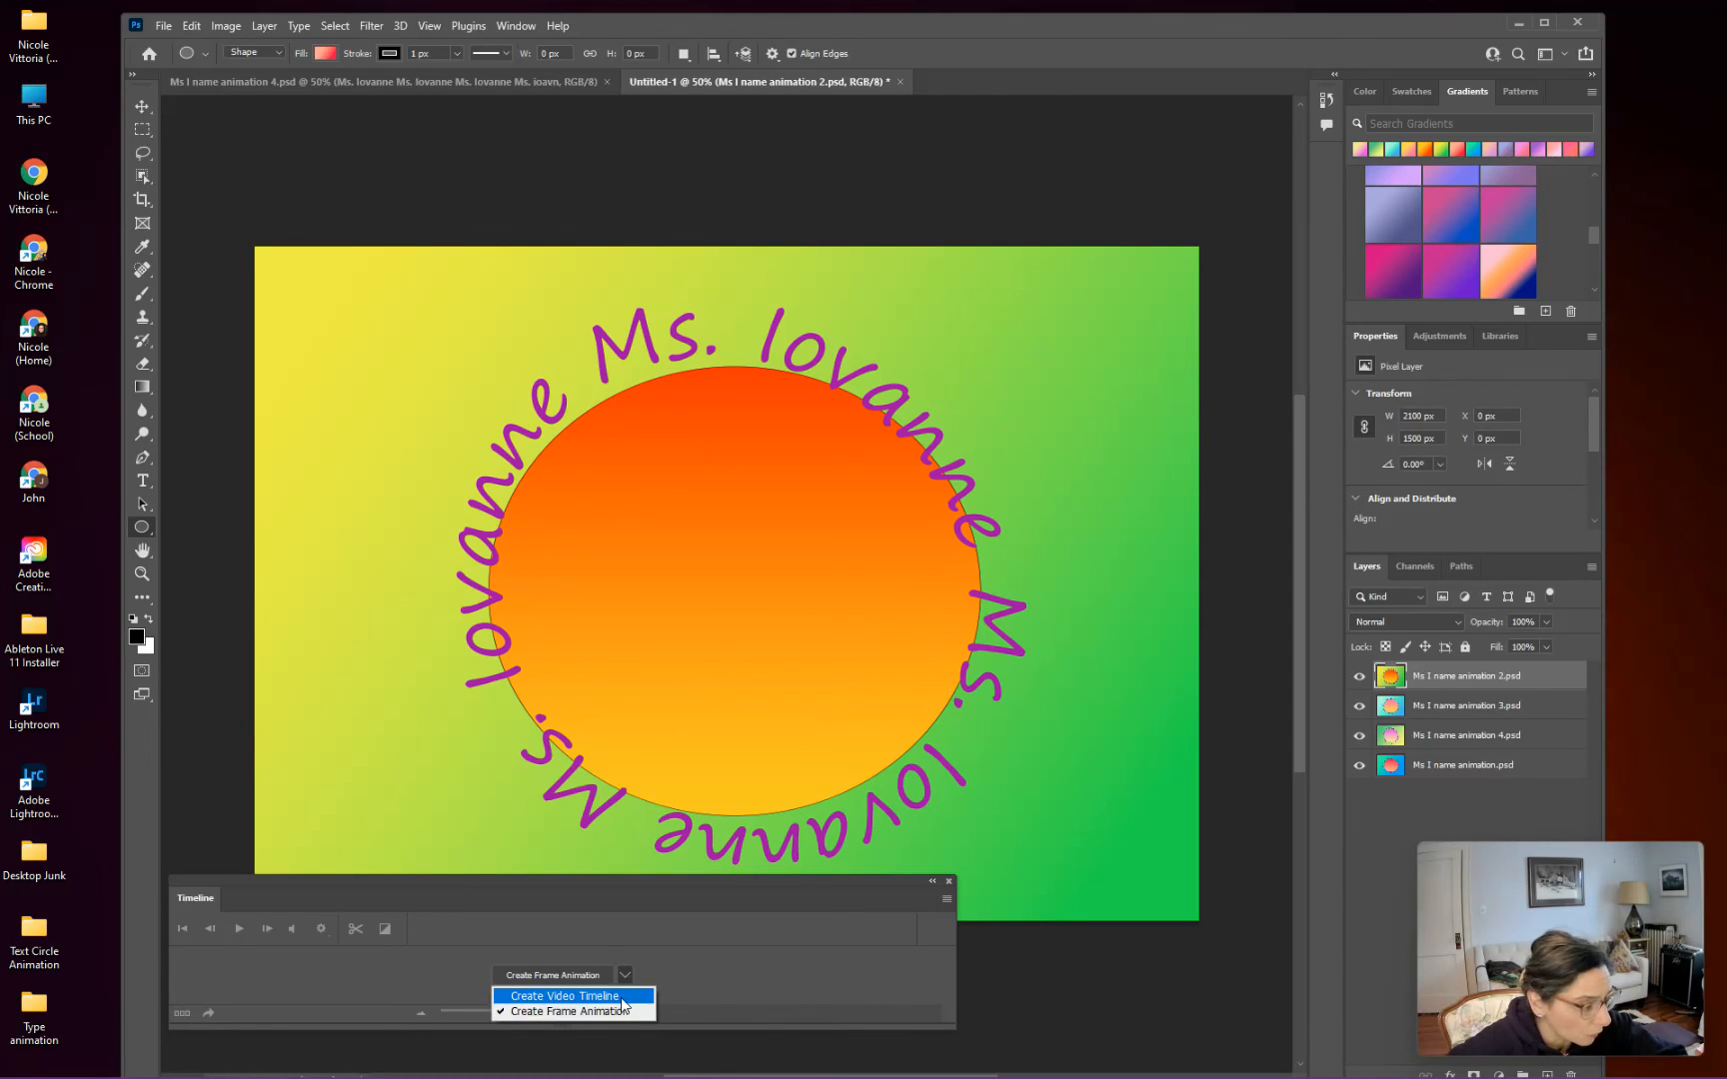
pyautogui.click(621, 996)
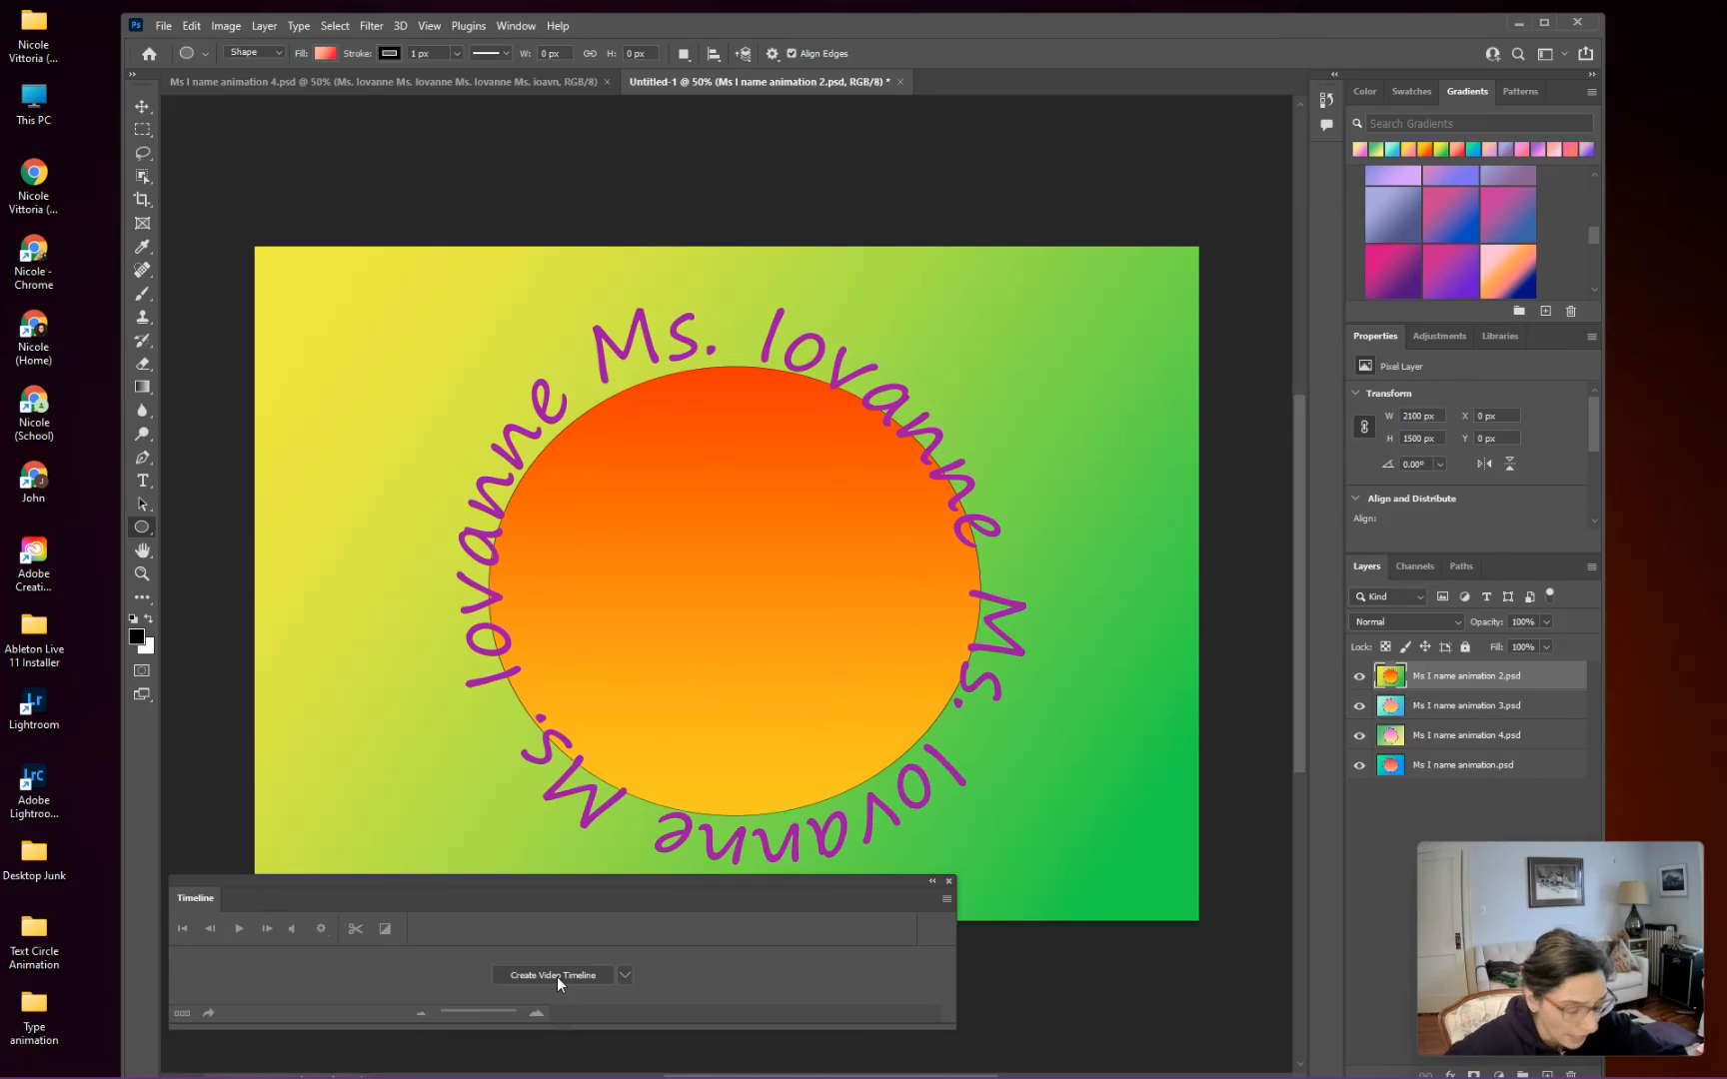
pyautogui.click(625, 975)
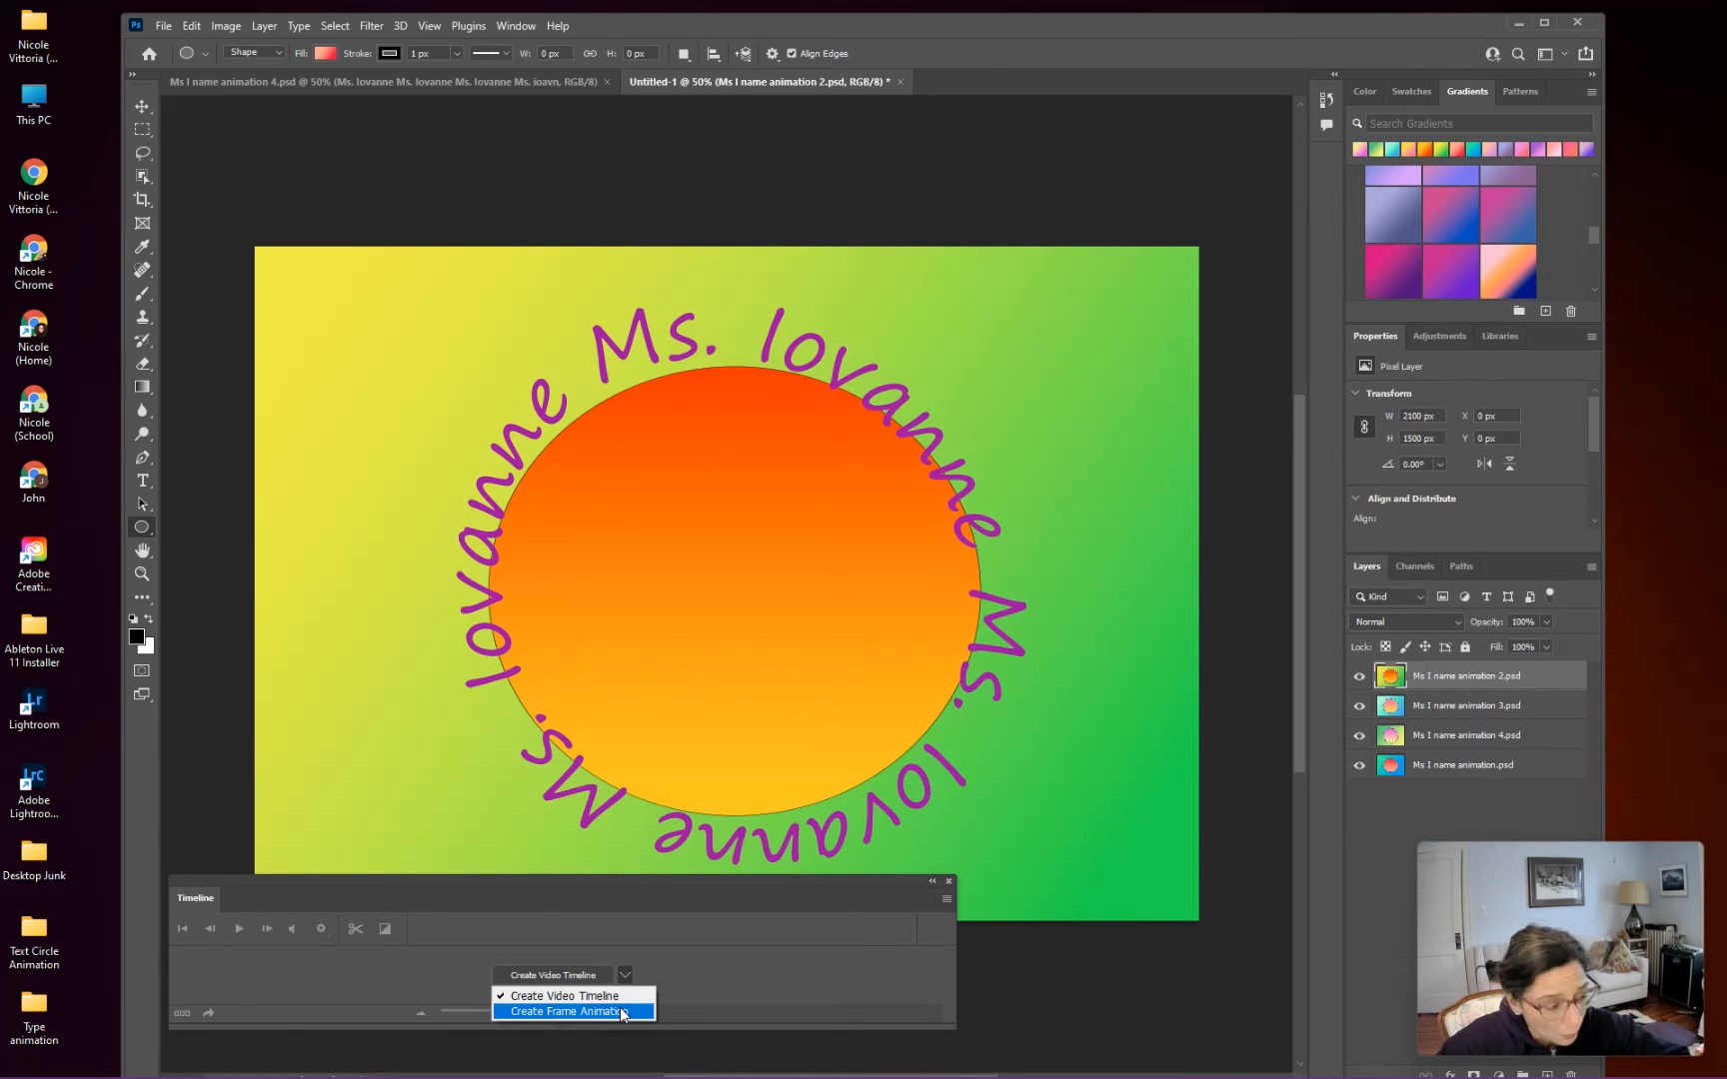
pyautogui.click(622, 1012)
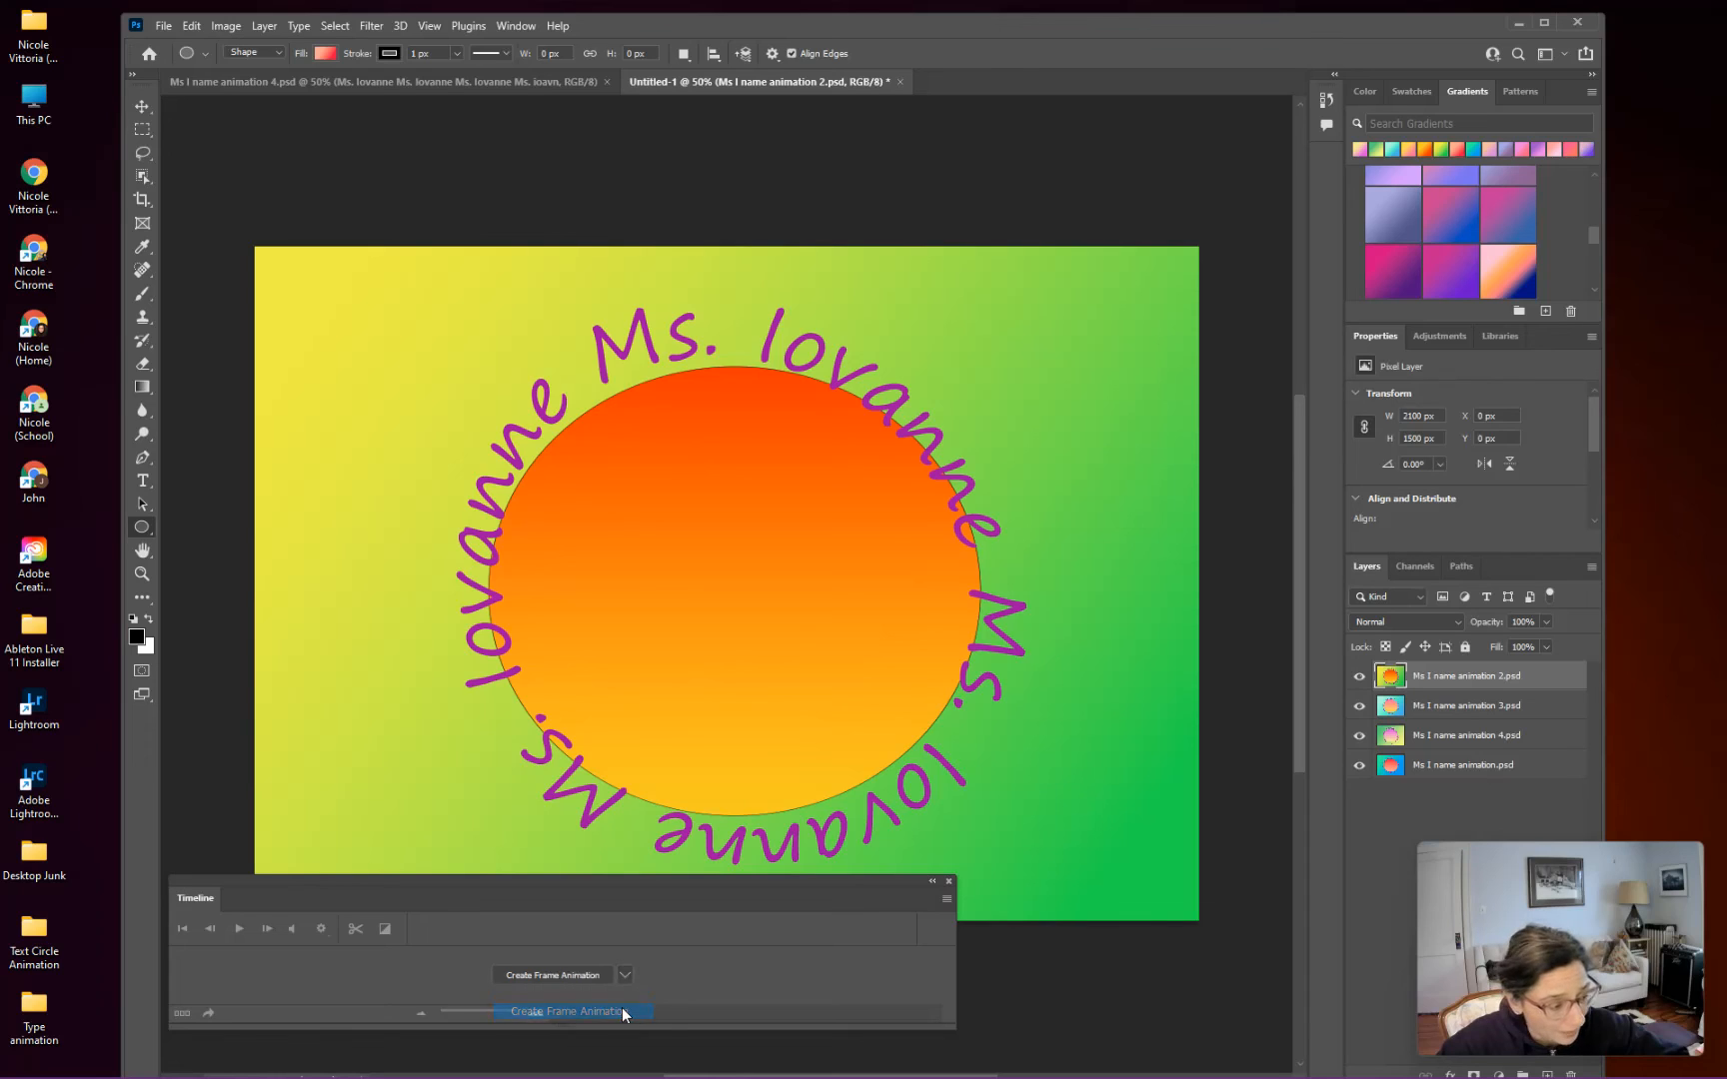
pyautogui.click(559, 974)
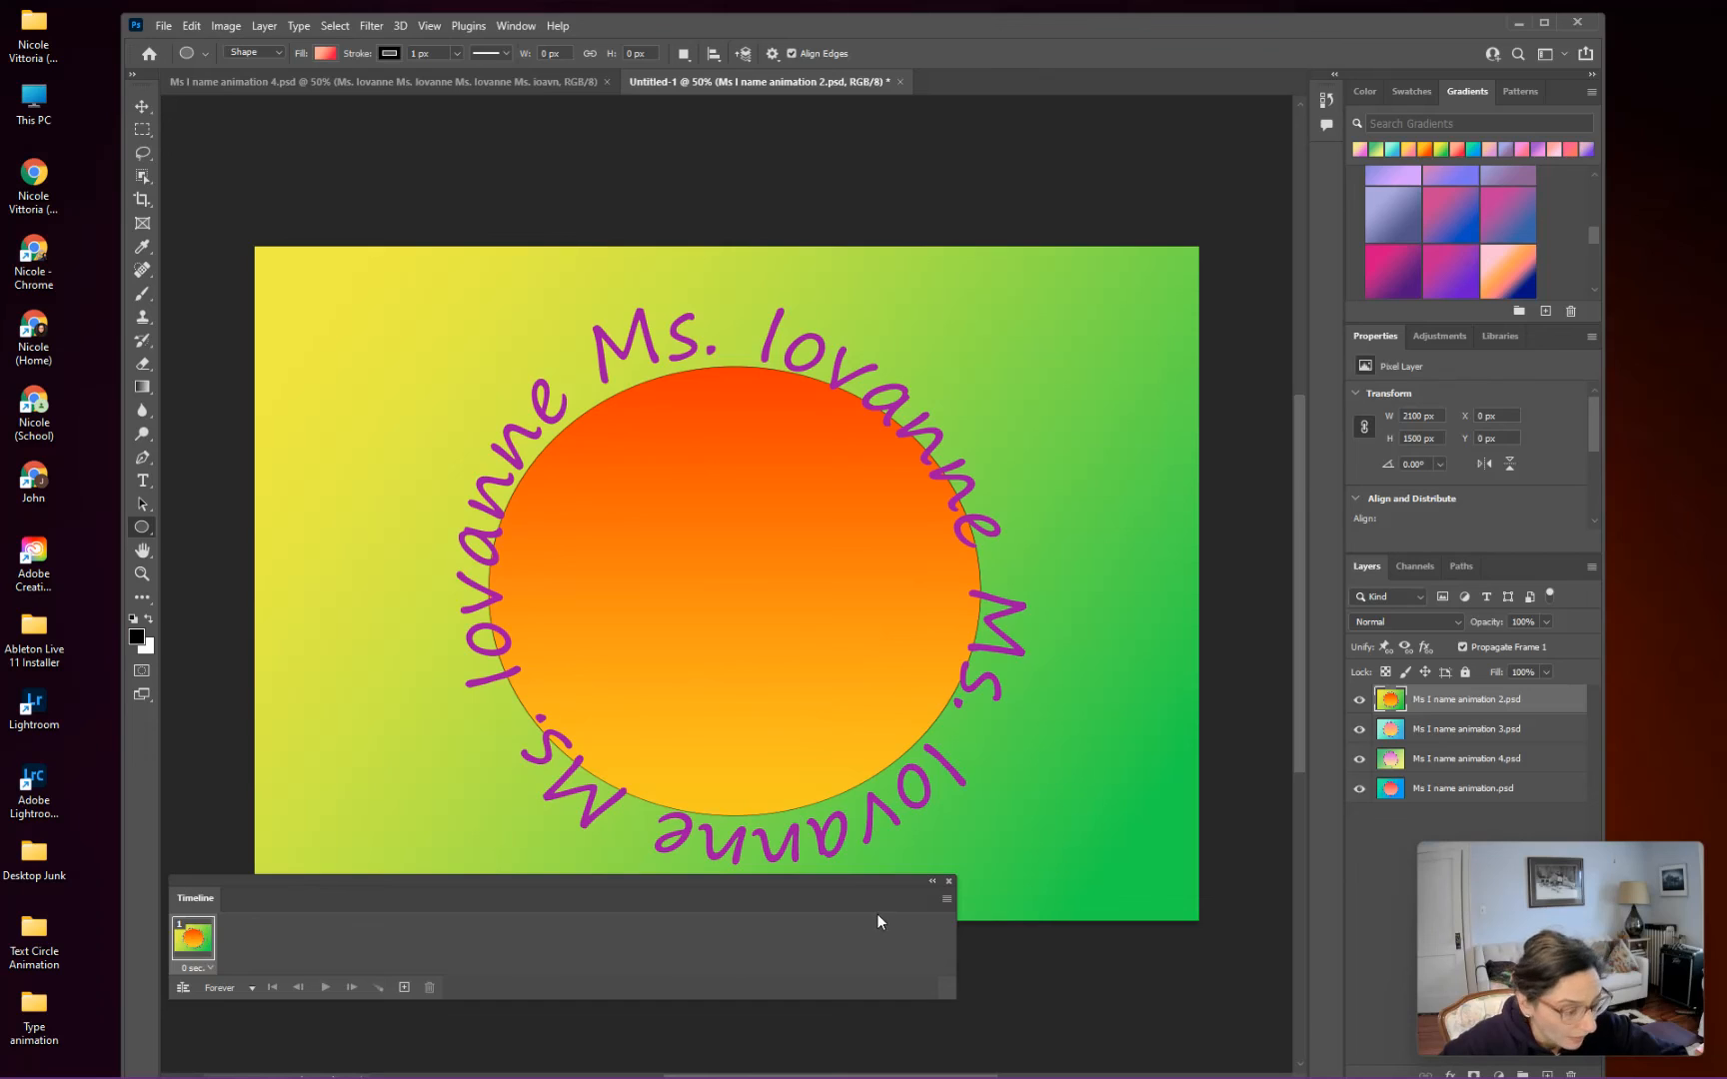
# Step: Make animation frames from the four stacked layers and briefly play the result
pyautogui.click(946, 899)
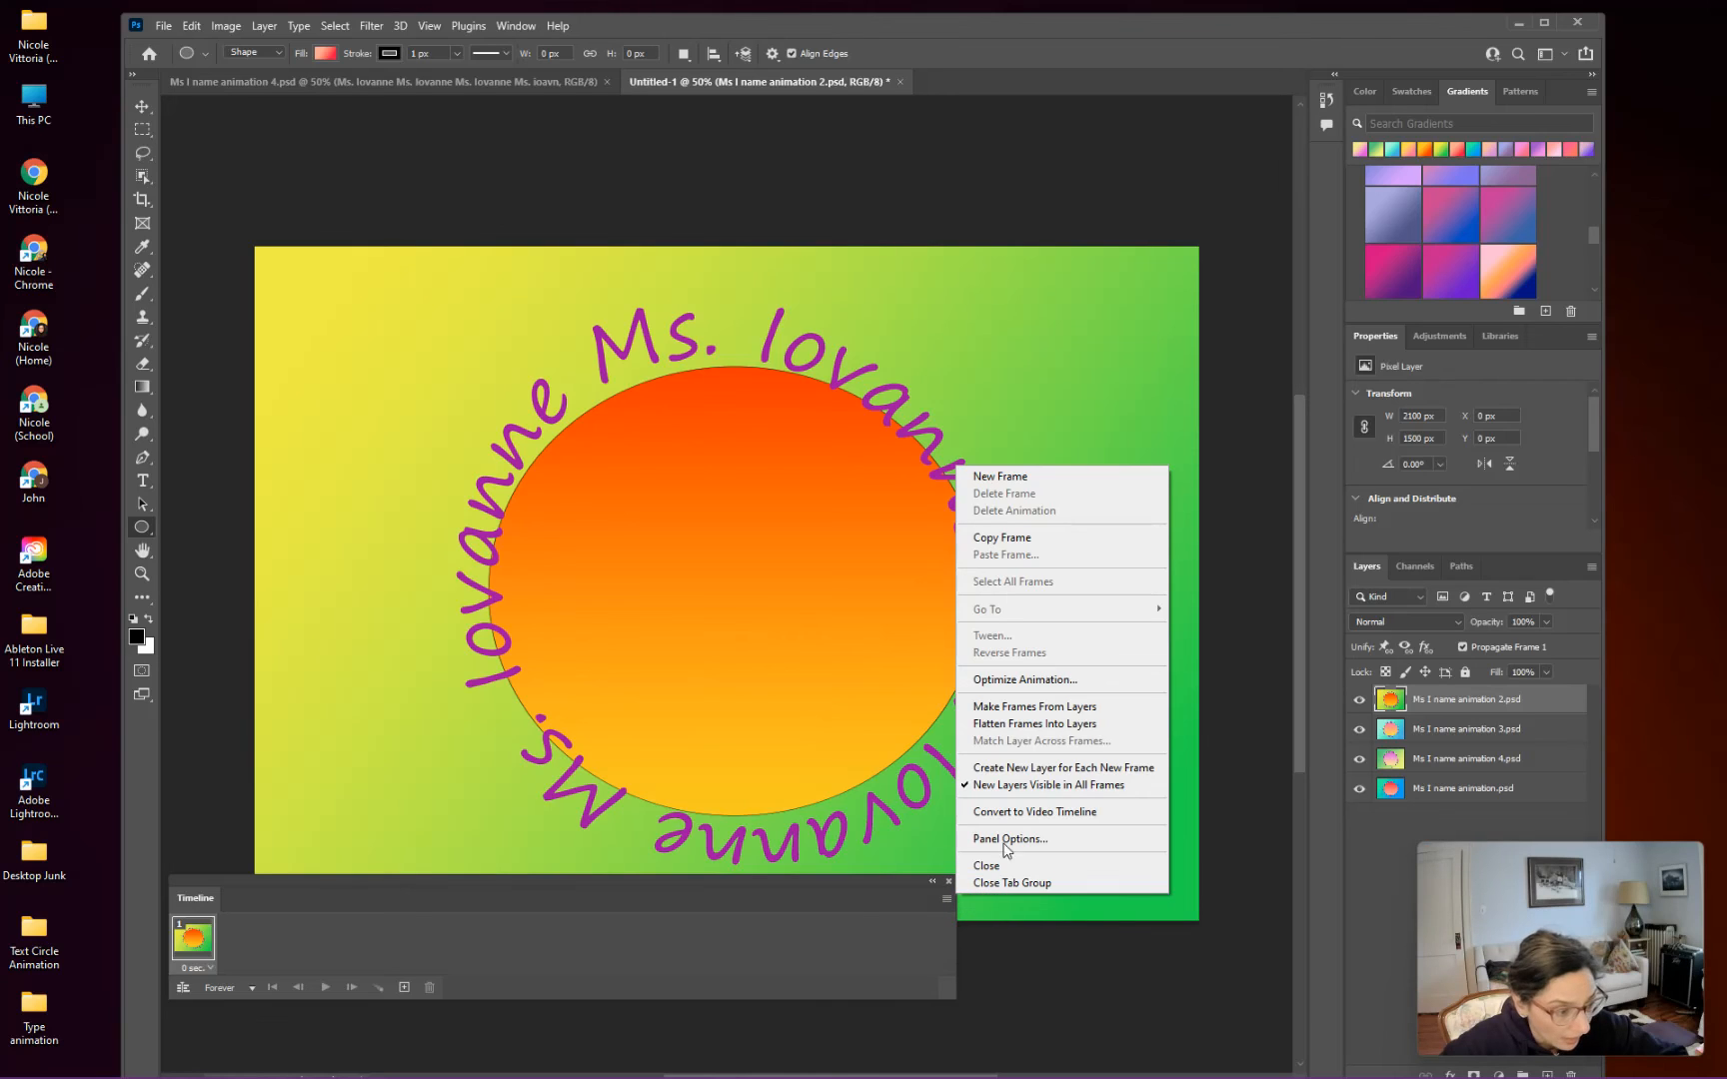
pyautogui.click(1118, 715)
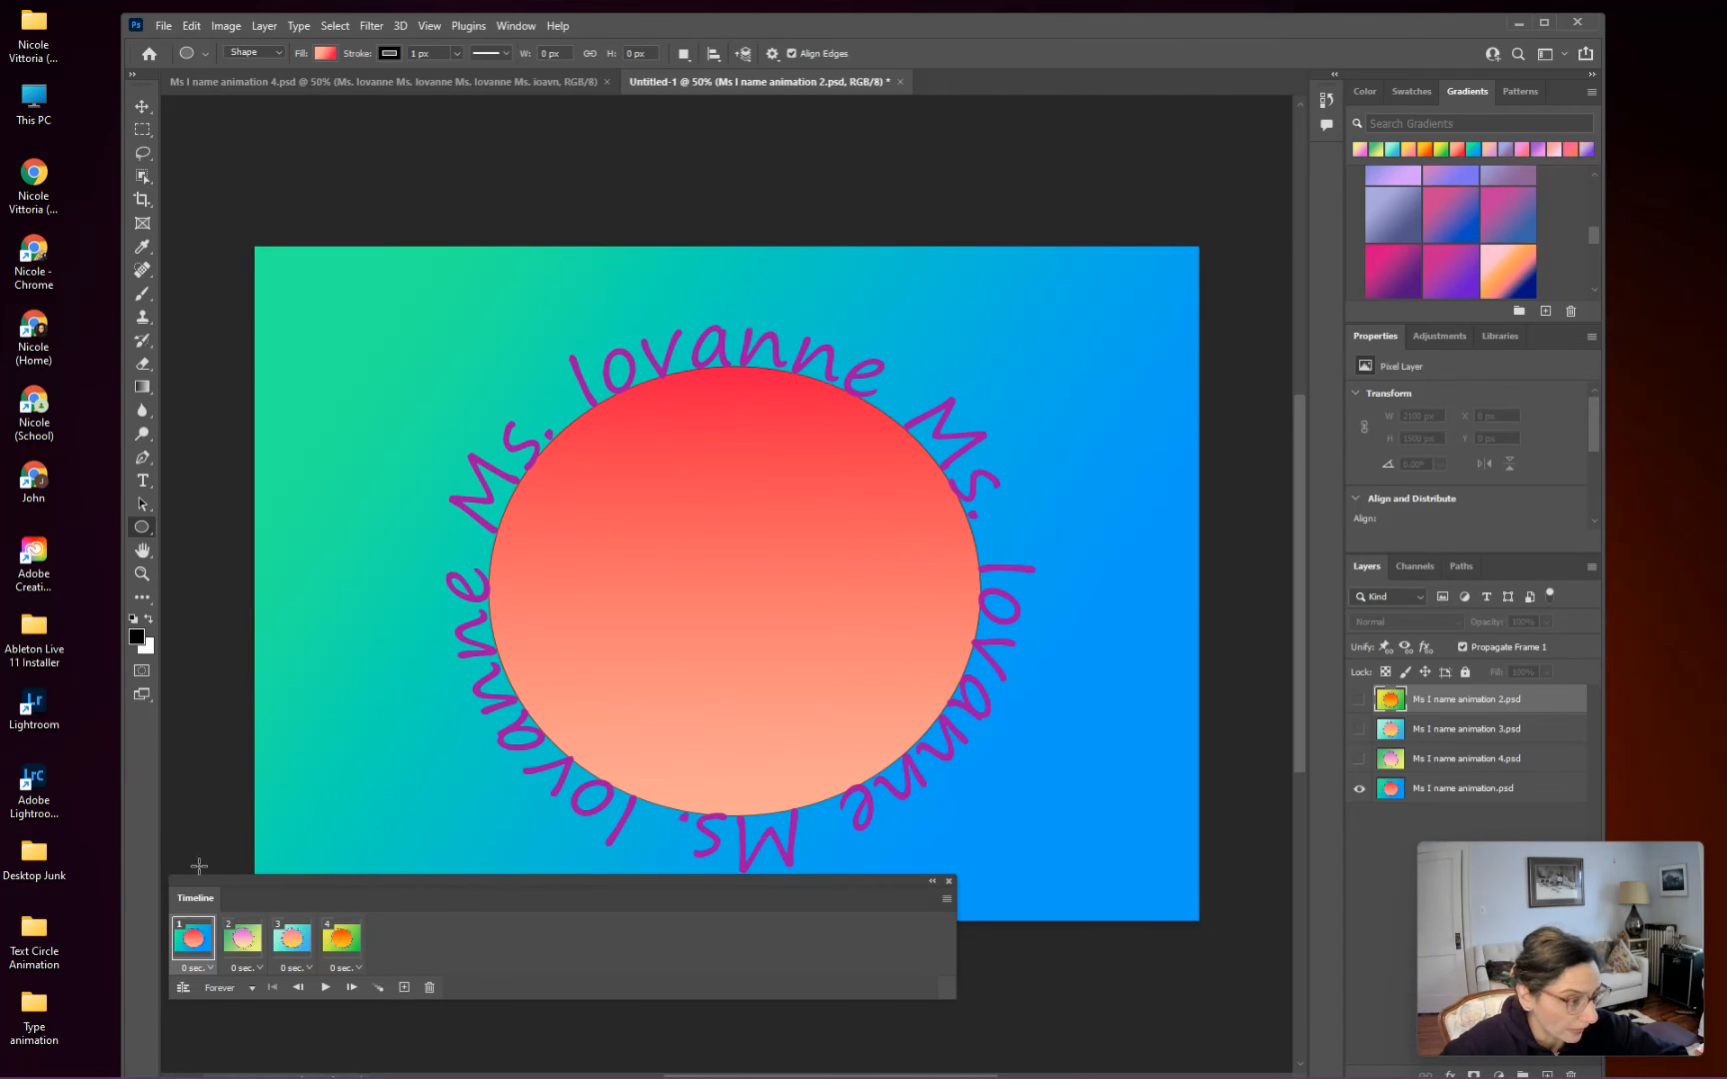
pyautogui.moveTo(383, 883); pyautogui.dragTo(454, 882)
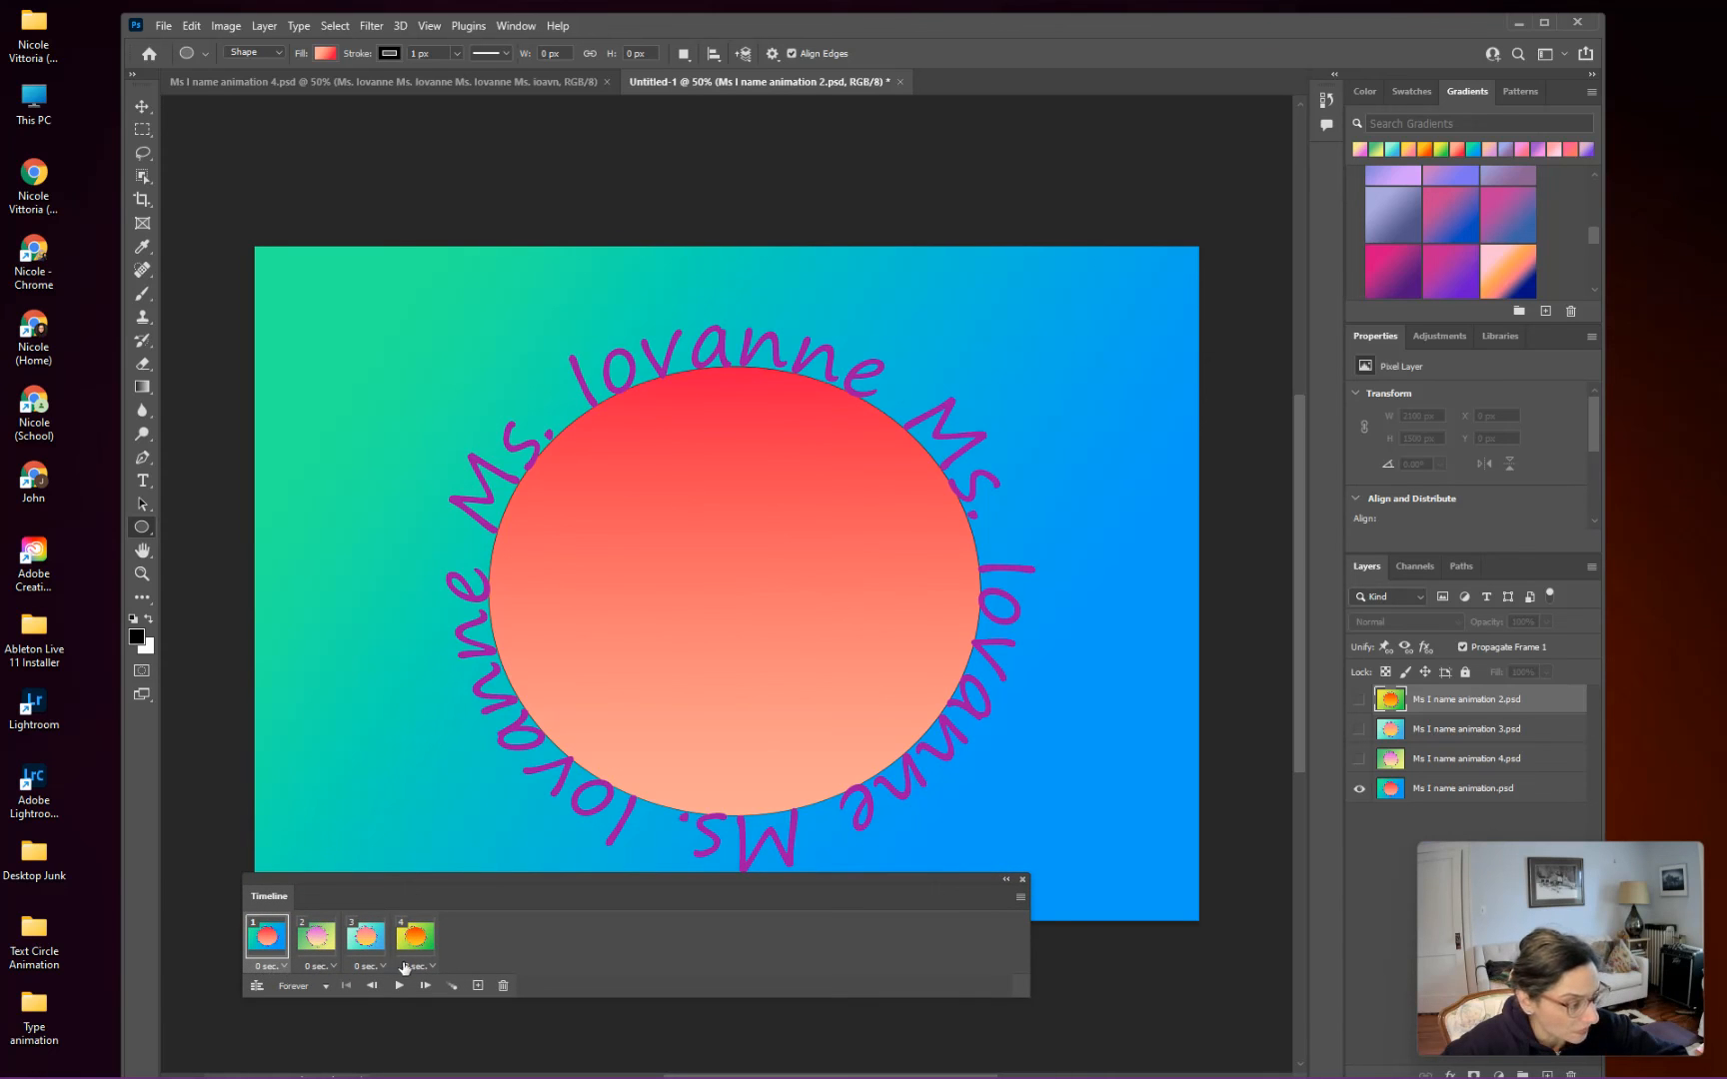
pyautogui.click(398, 986)
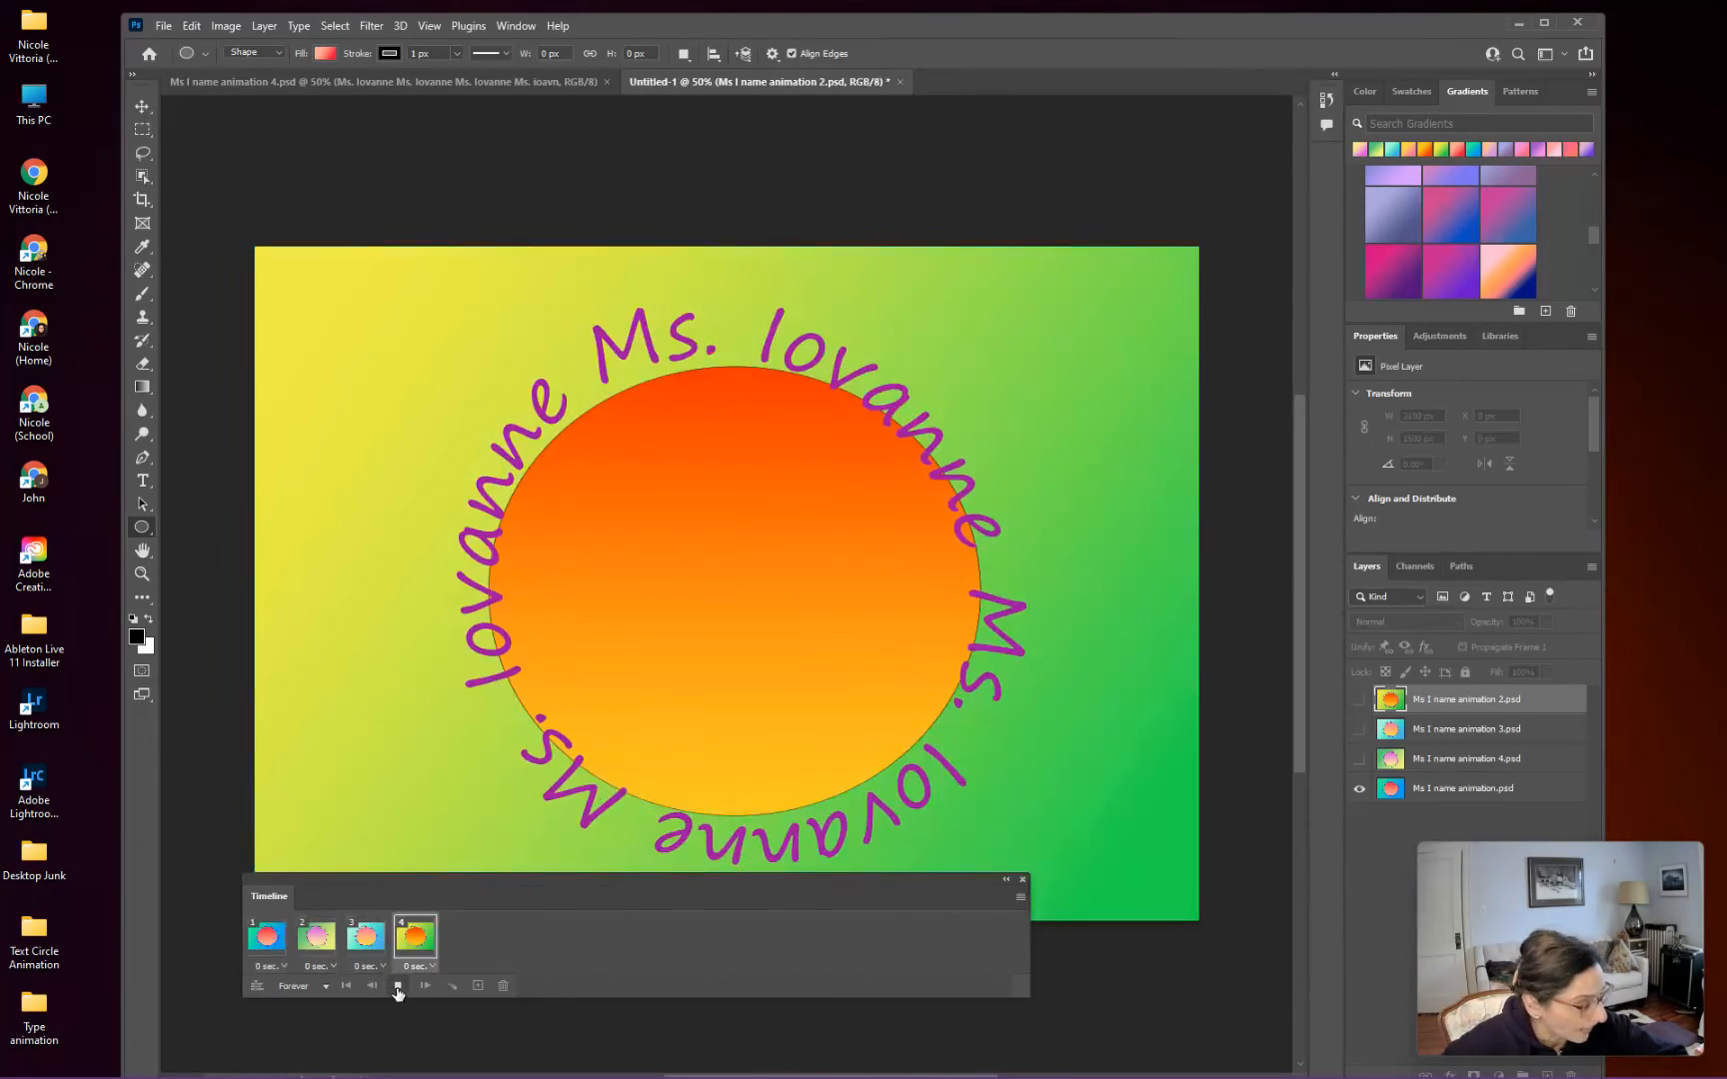
pyautogui.click(397, 985)
# Step: Set the delay of each of the four animation frames to 0.1 seconds
pyautogui.click(286, 965)
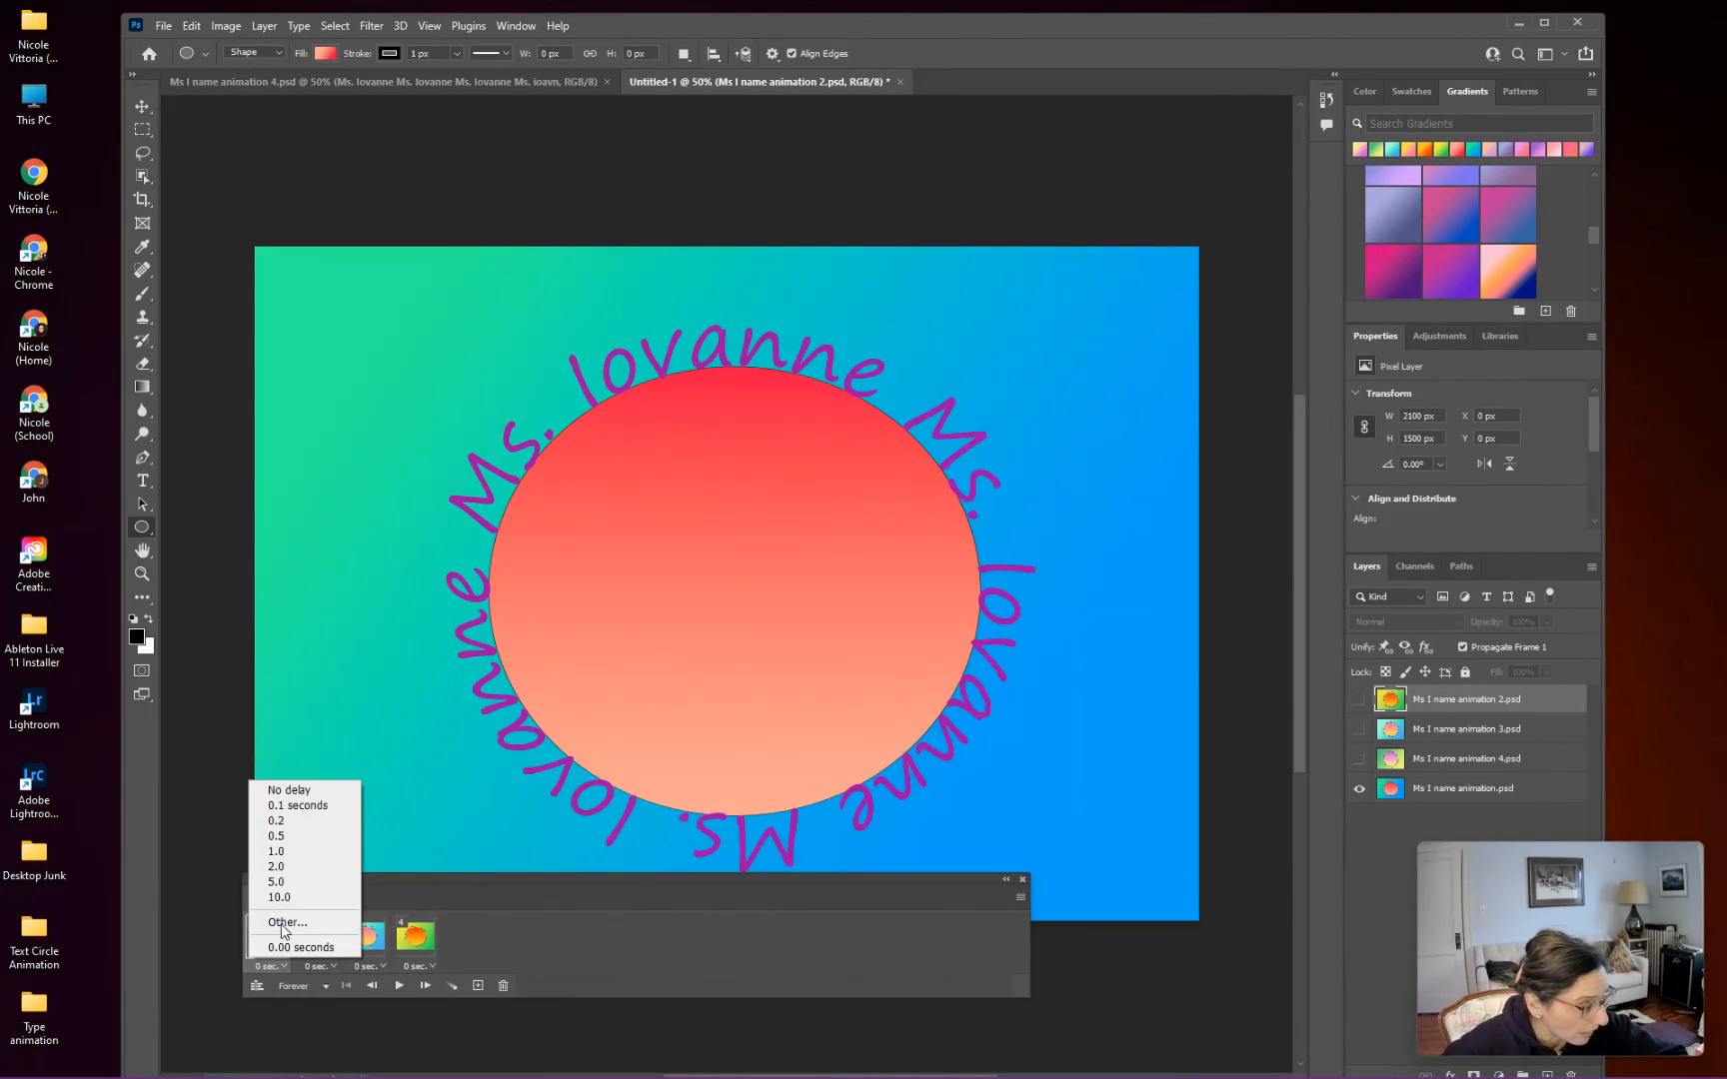
pyautogui.click(300, 807)
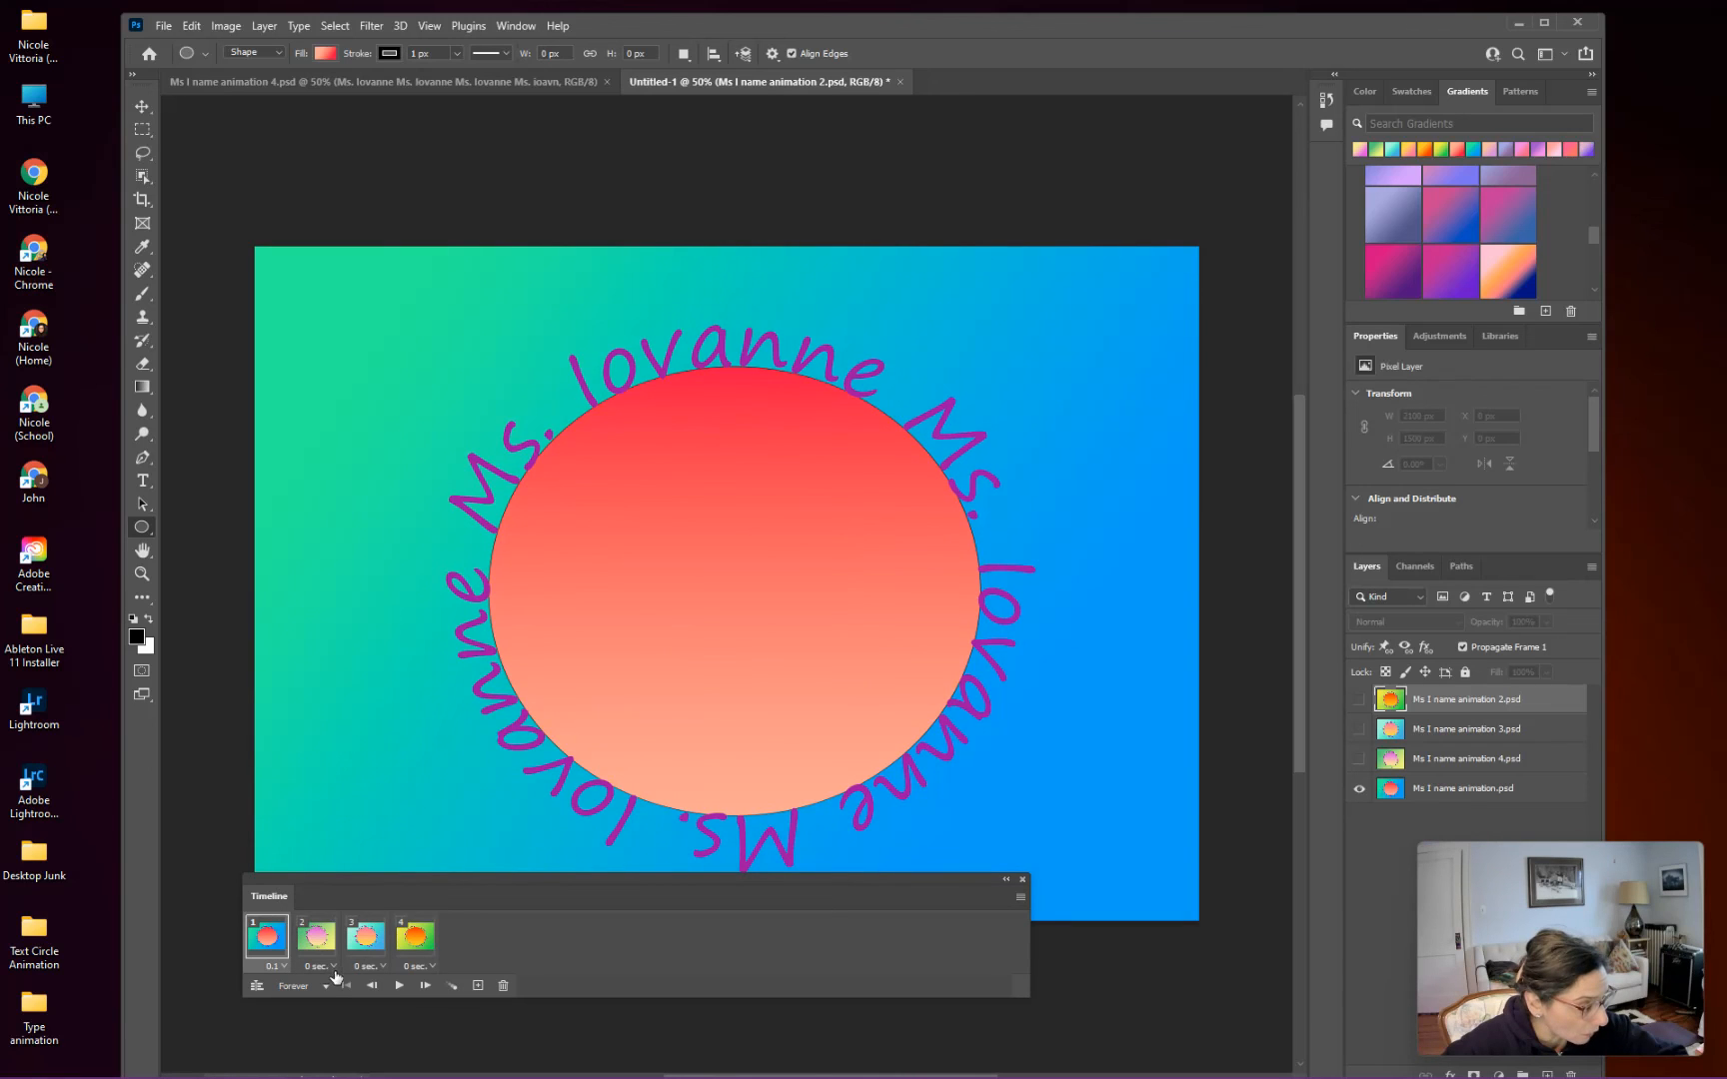
pyautogui.click(332, 967)
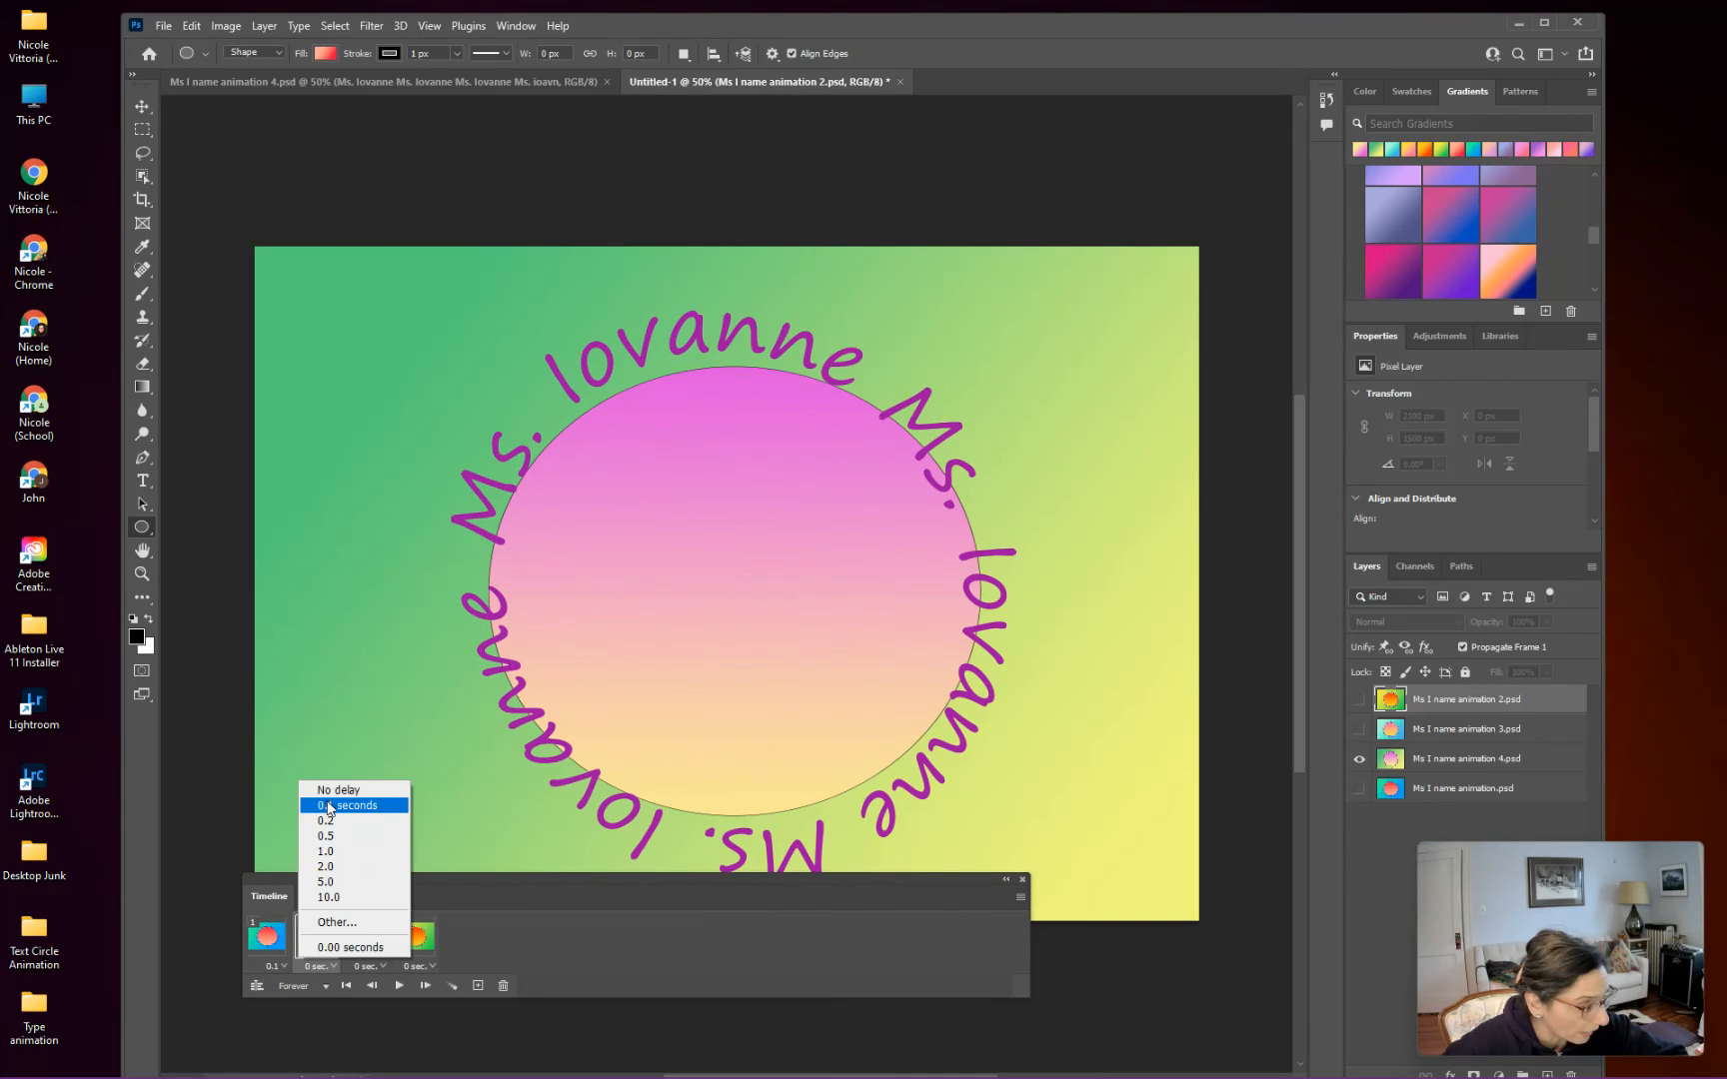
pyautogui.click(329, 807)
pyautogui.click(367, 966)
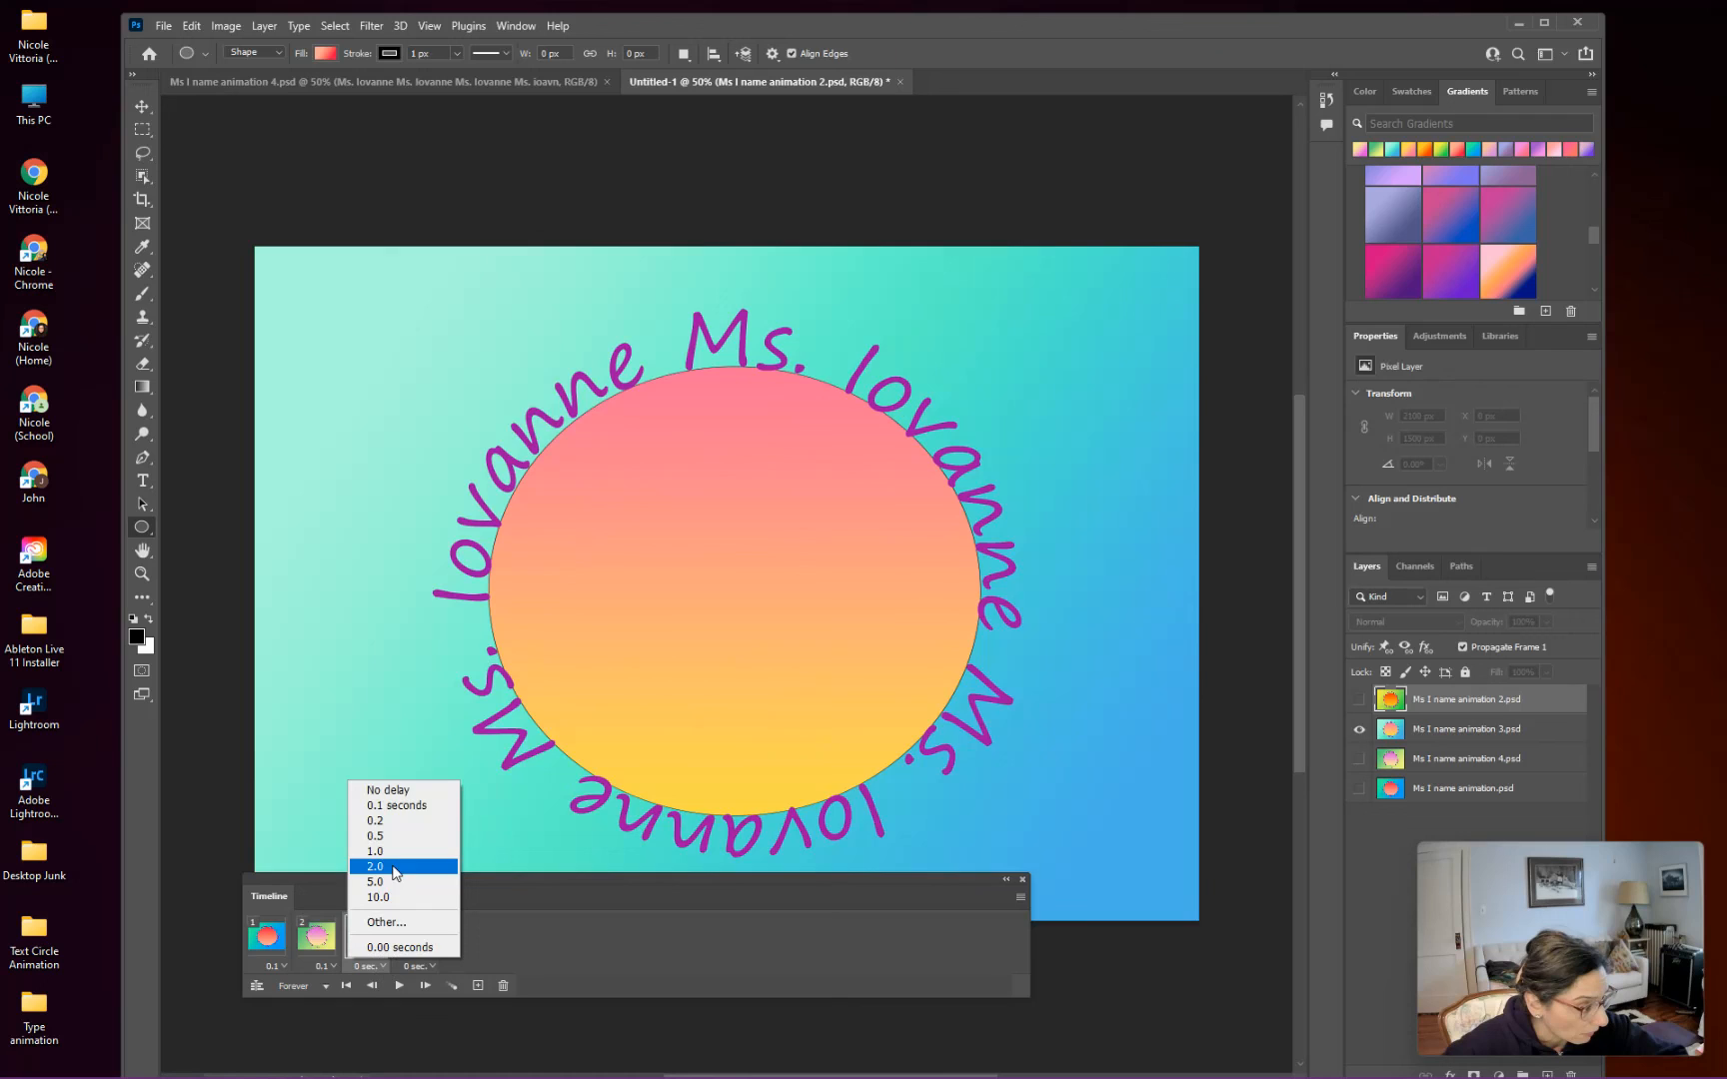
pyautogui.click(406, 809)
pyautogui.click(432, 967)
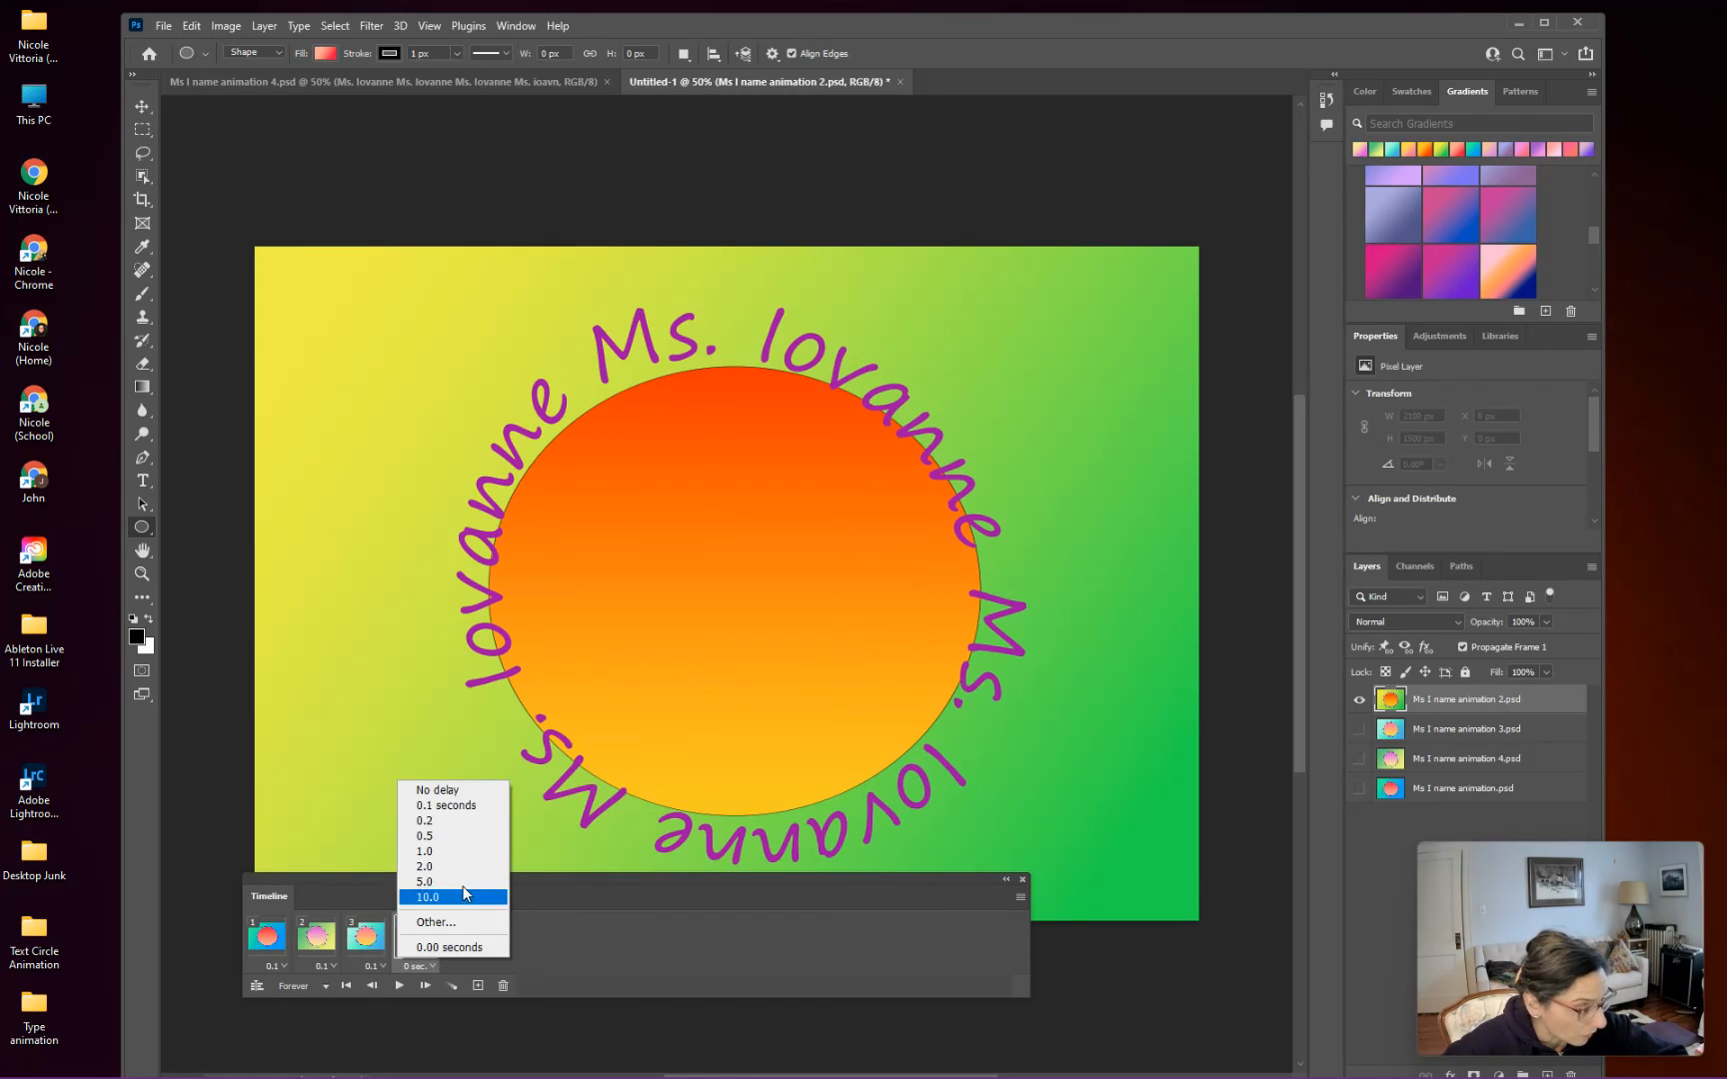
pyautogui.click(463, 807)
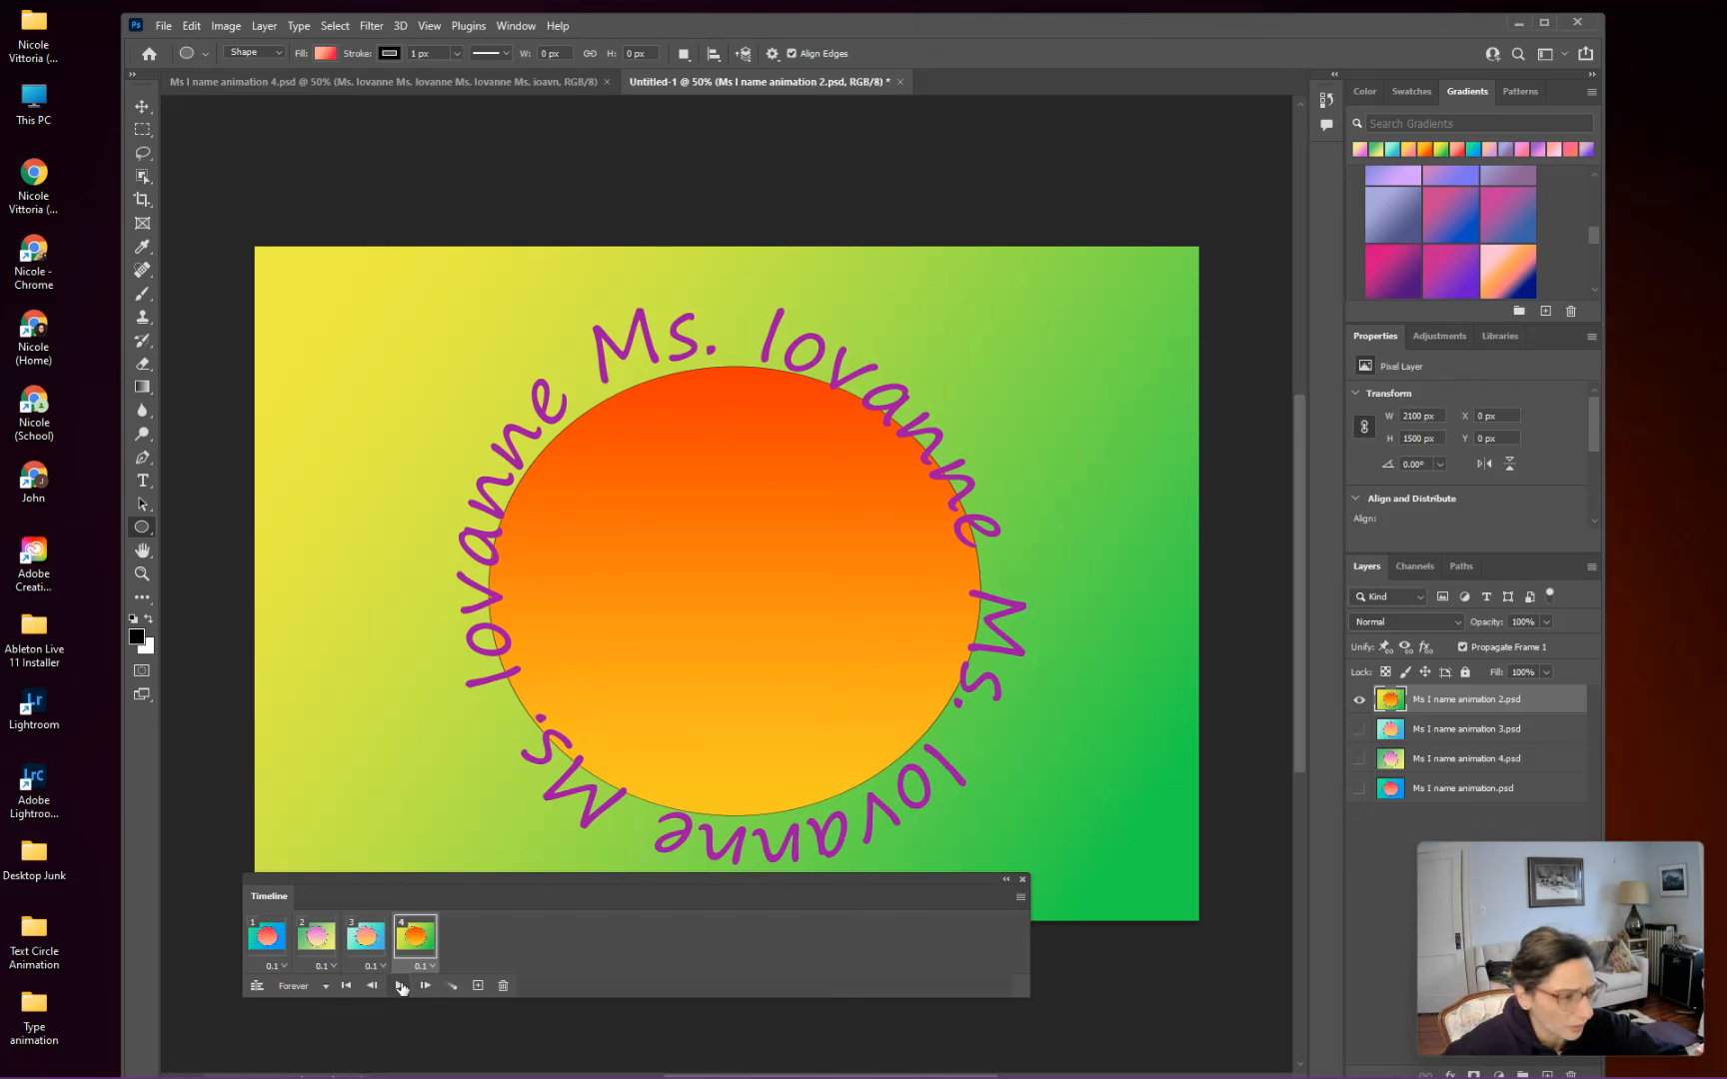
# Step: Play the animation to check the frame timing, and stop the playback
pyautogui.click(401, 986)
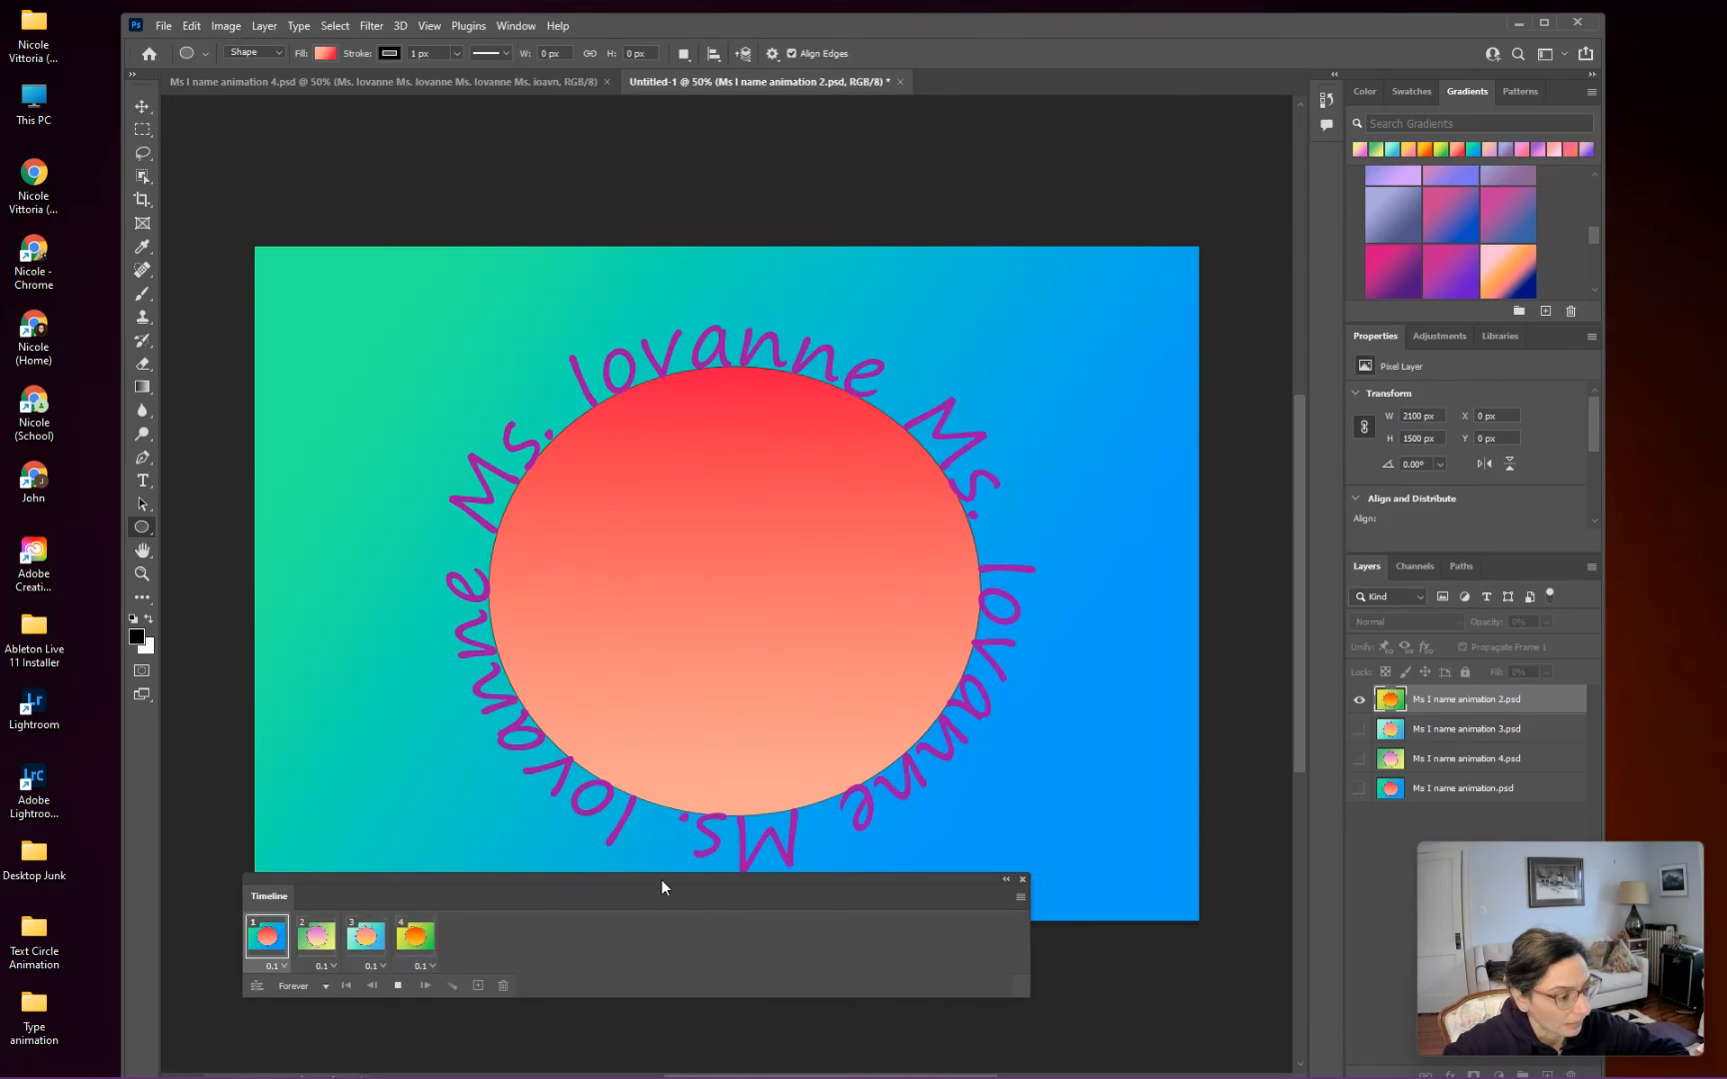
pyautogui.moveTo(661, 879); pyautogui.dragTo(677, 905)
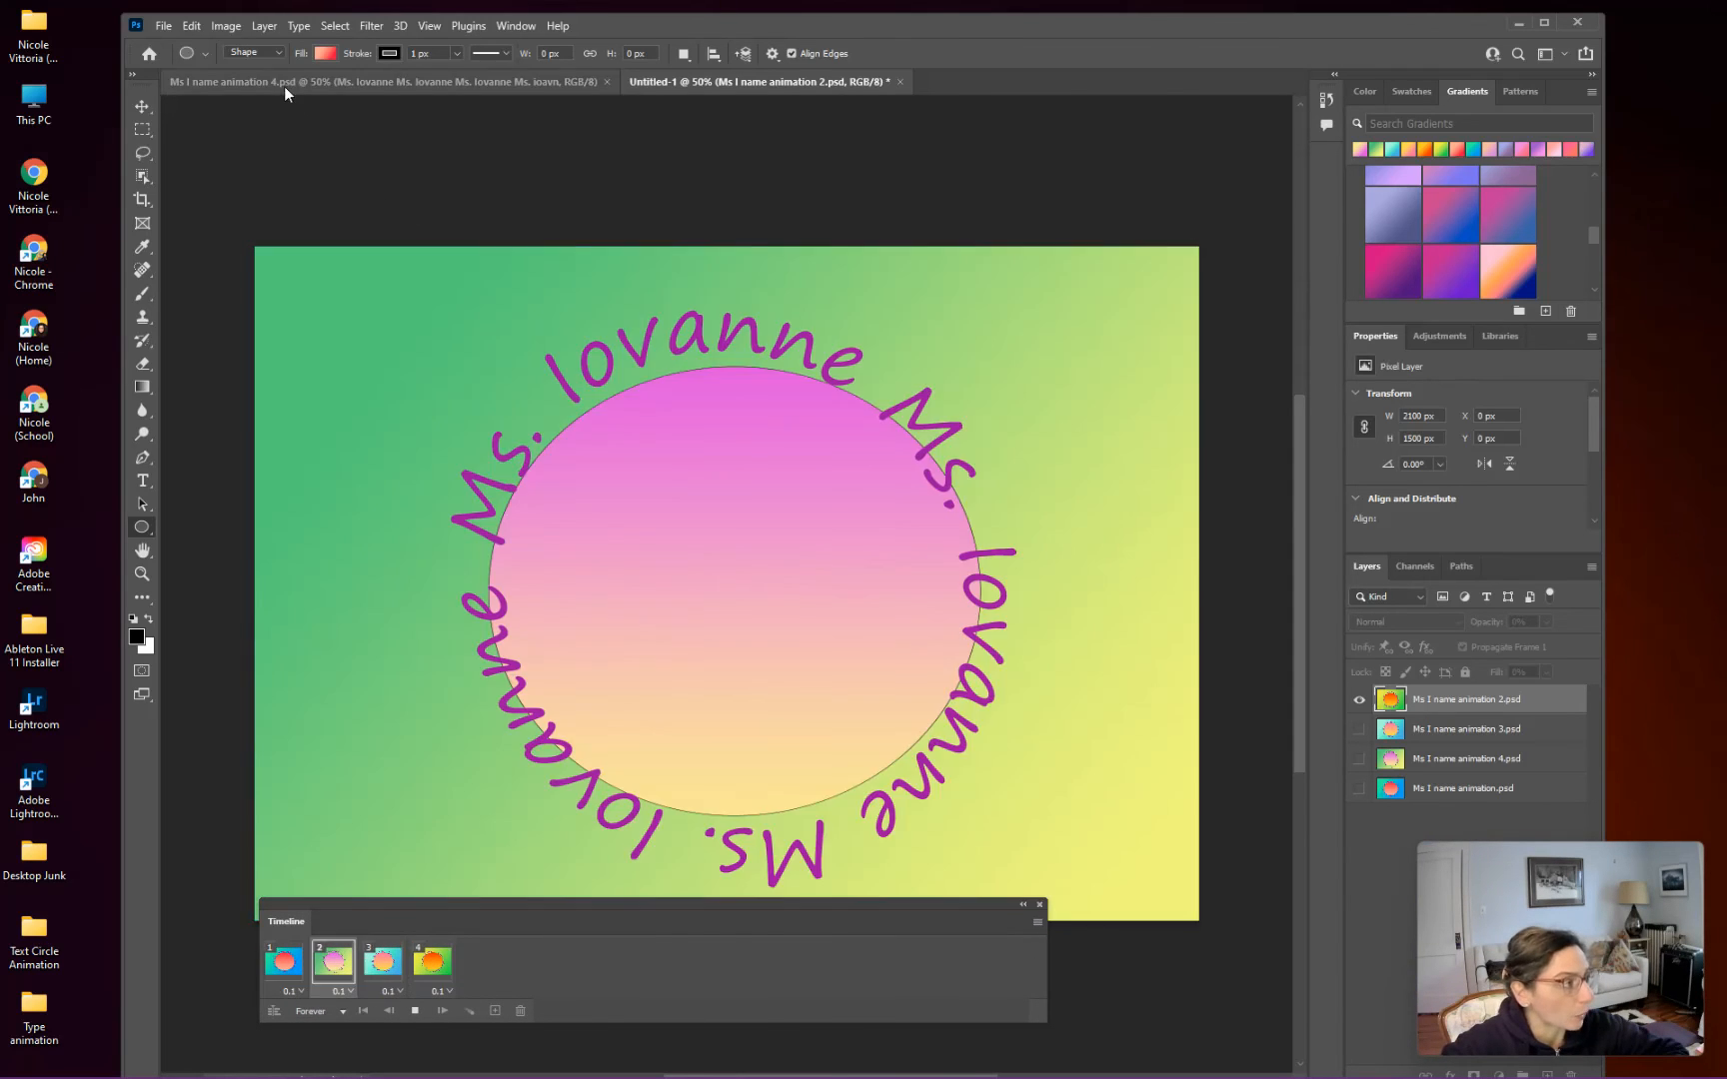
pyautogui.click(416, 1011)
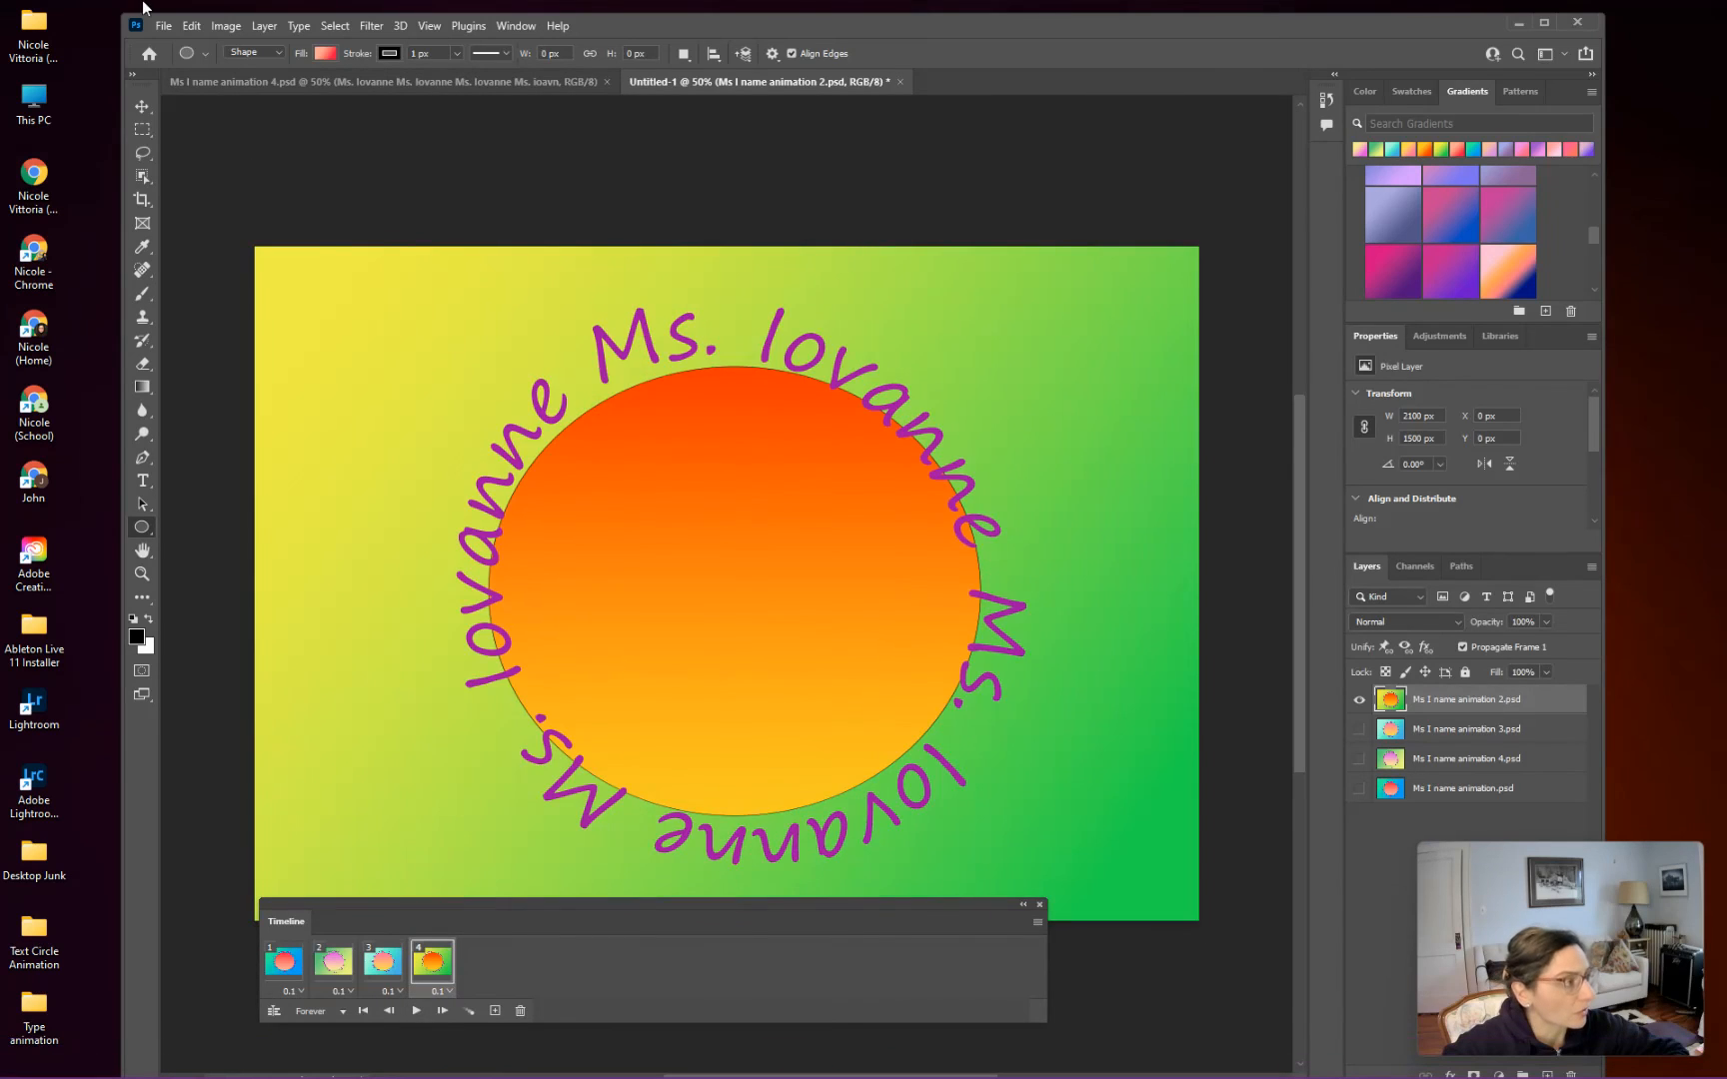
# Step: Bring the animation into Save for Web (Legacy) for GIF export and check the whole frame in the preview
pyautogui.click(165, 28)
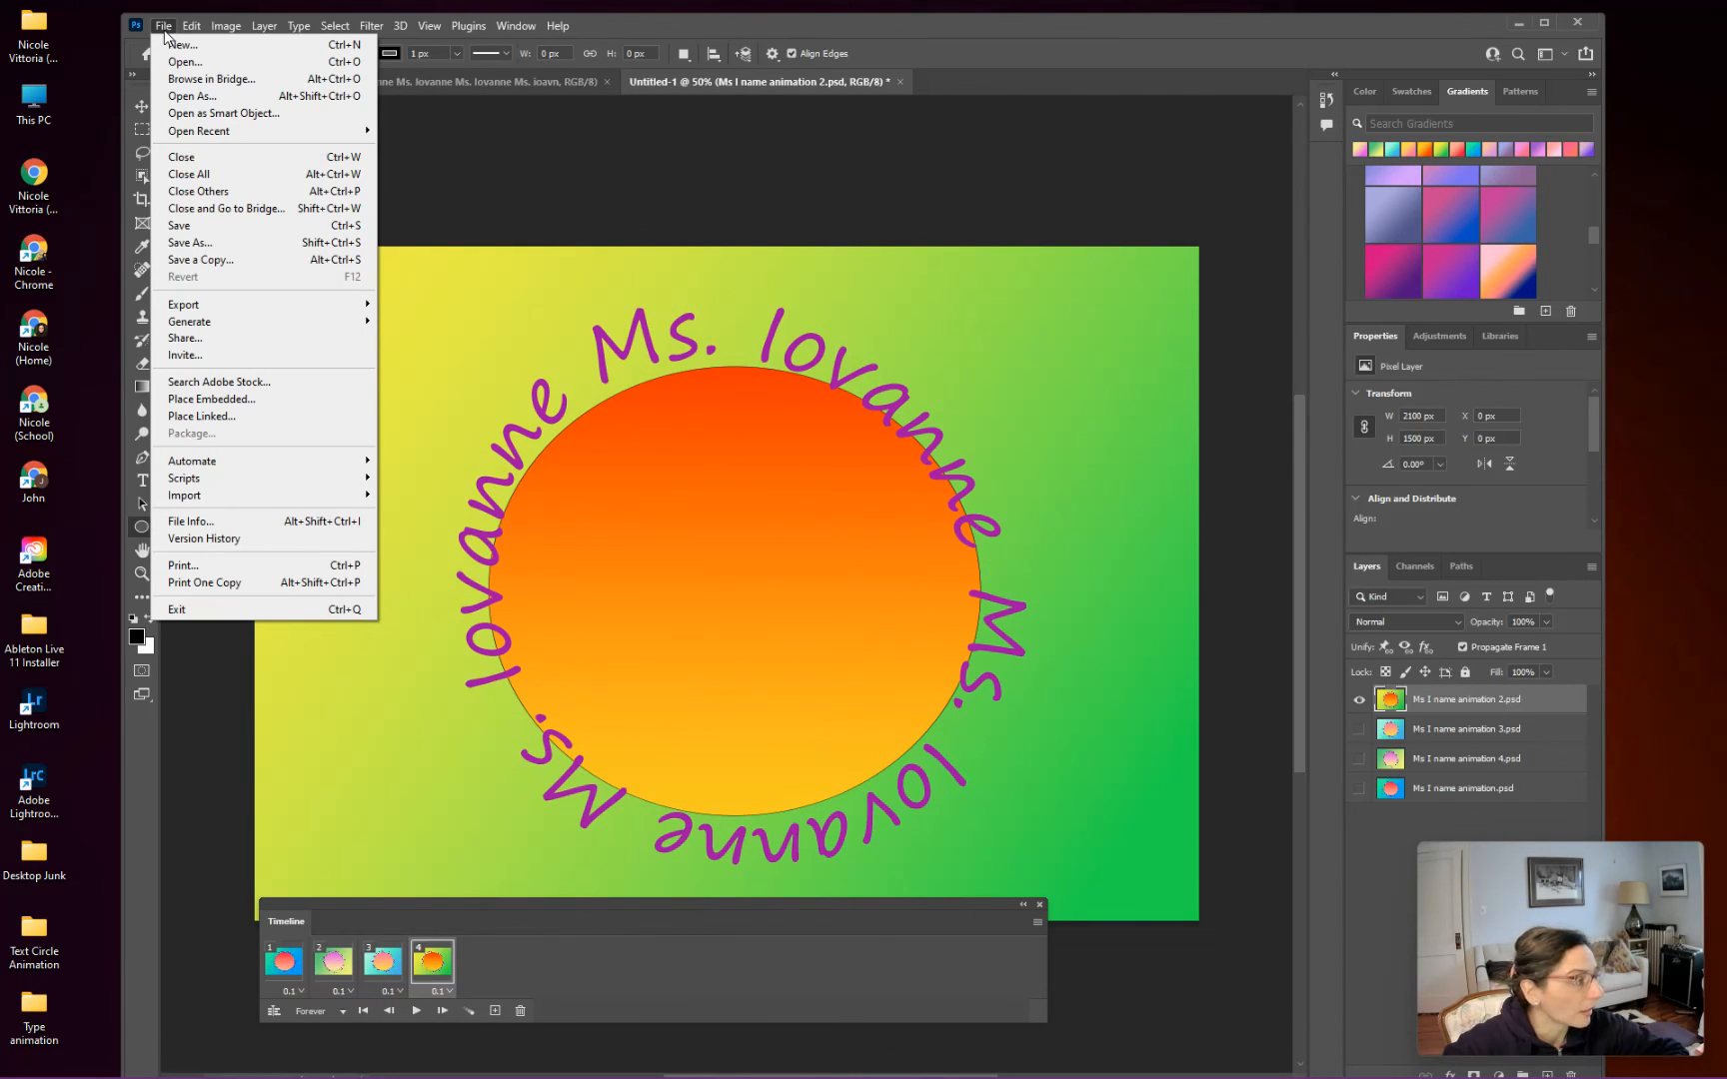
pyautogui.moveTo(285, 308)
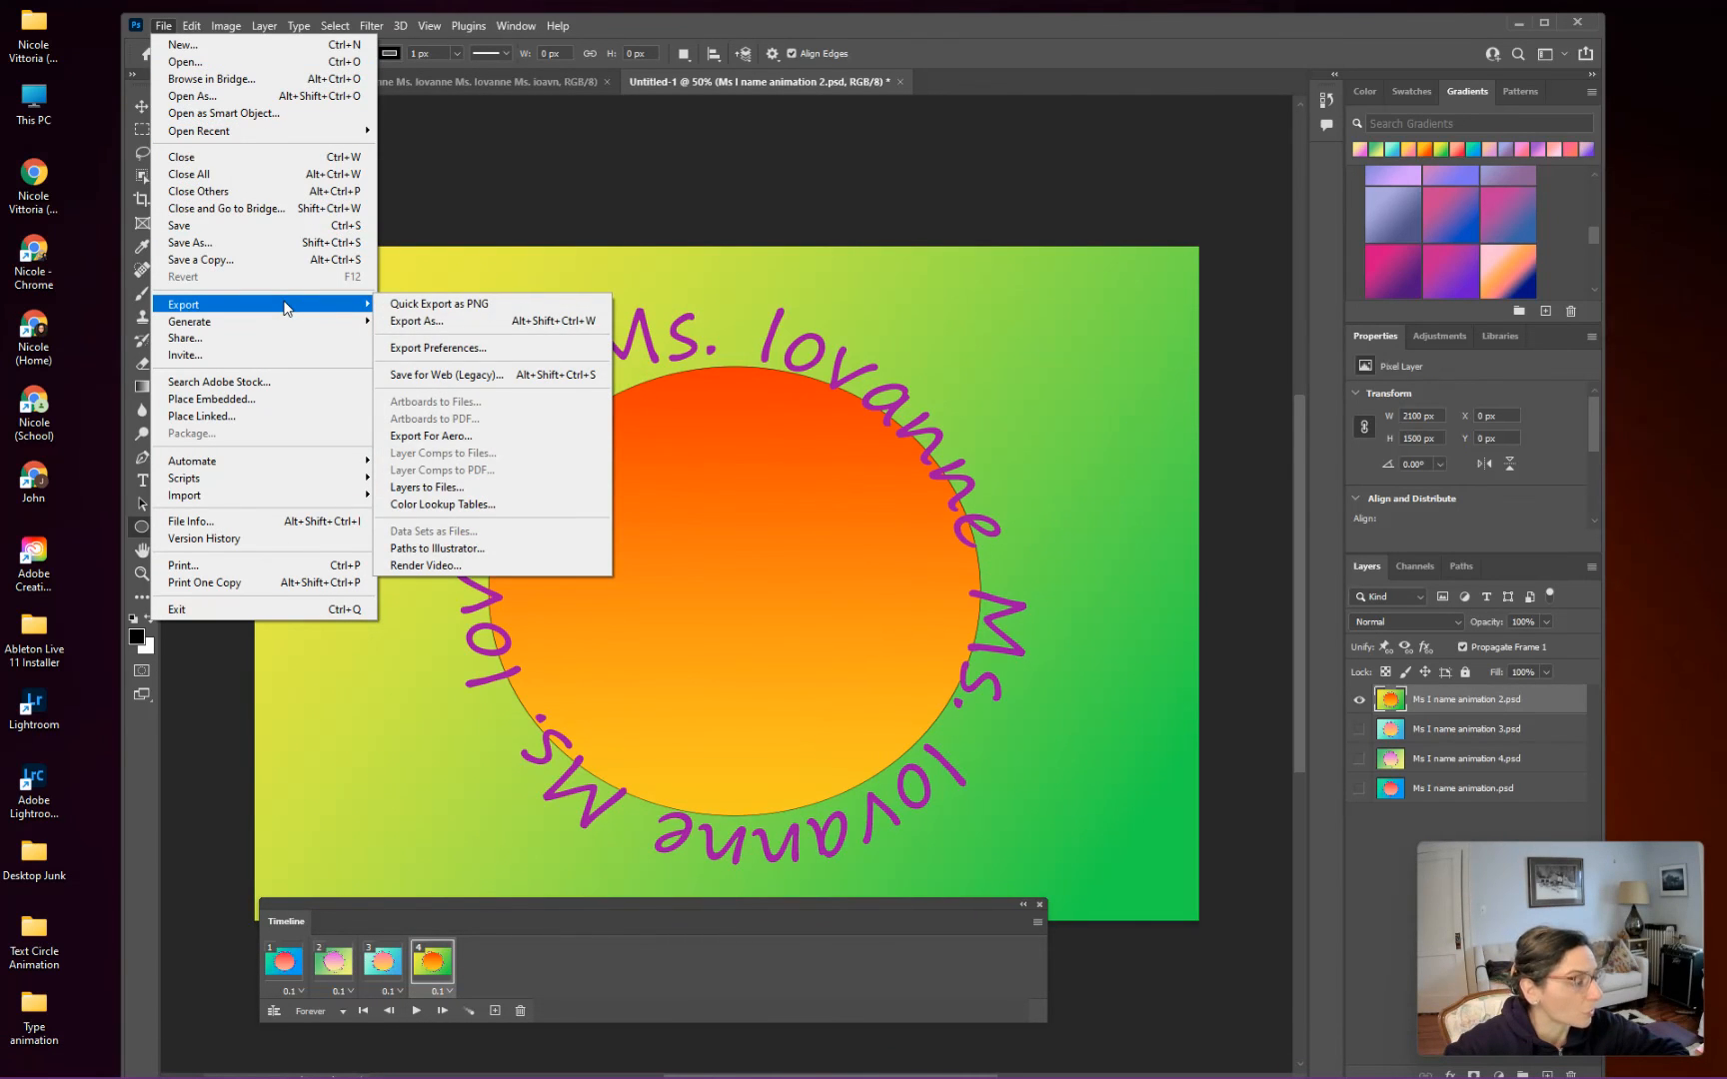
pyautogui.click(516, 377)
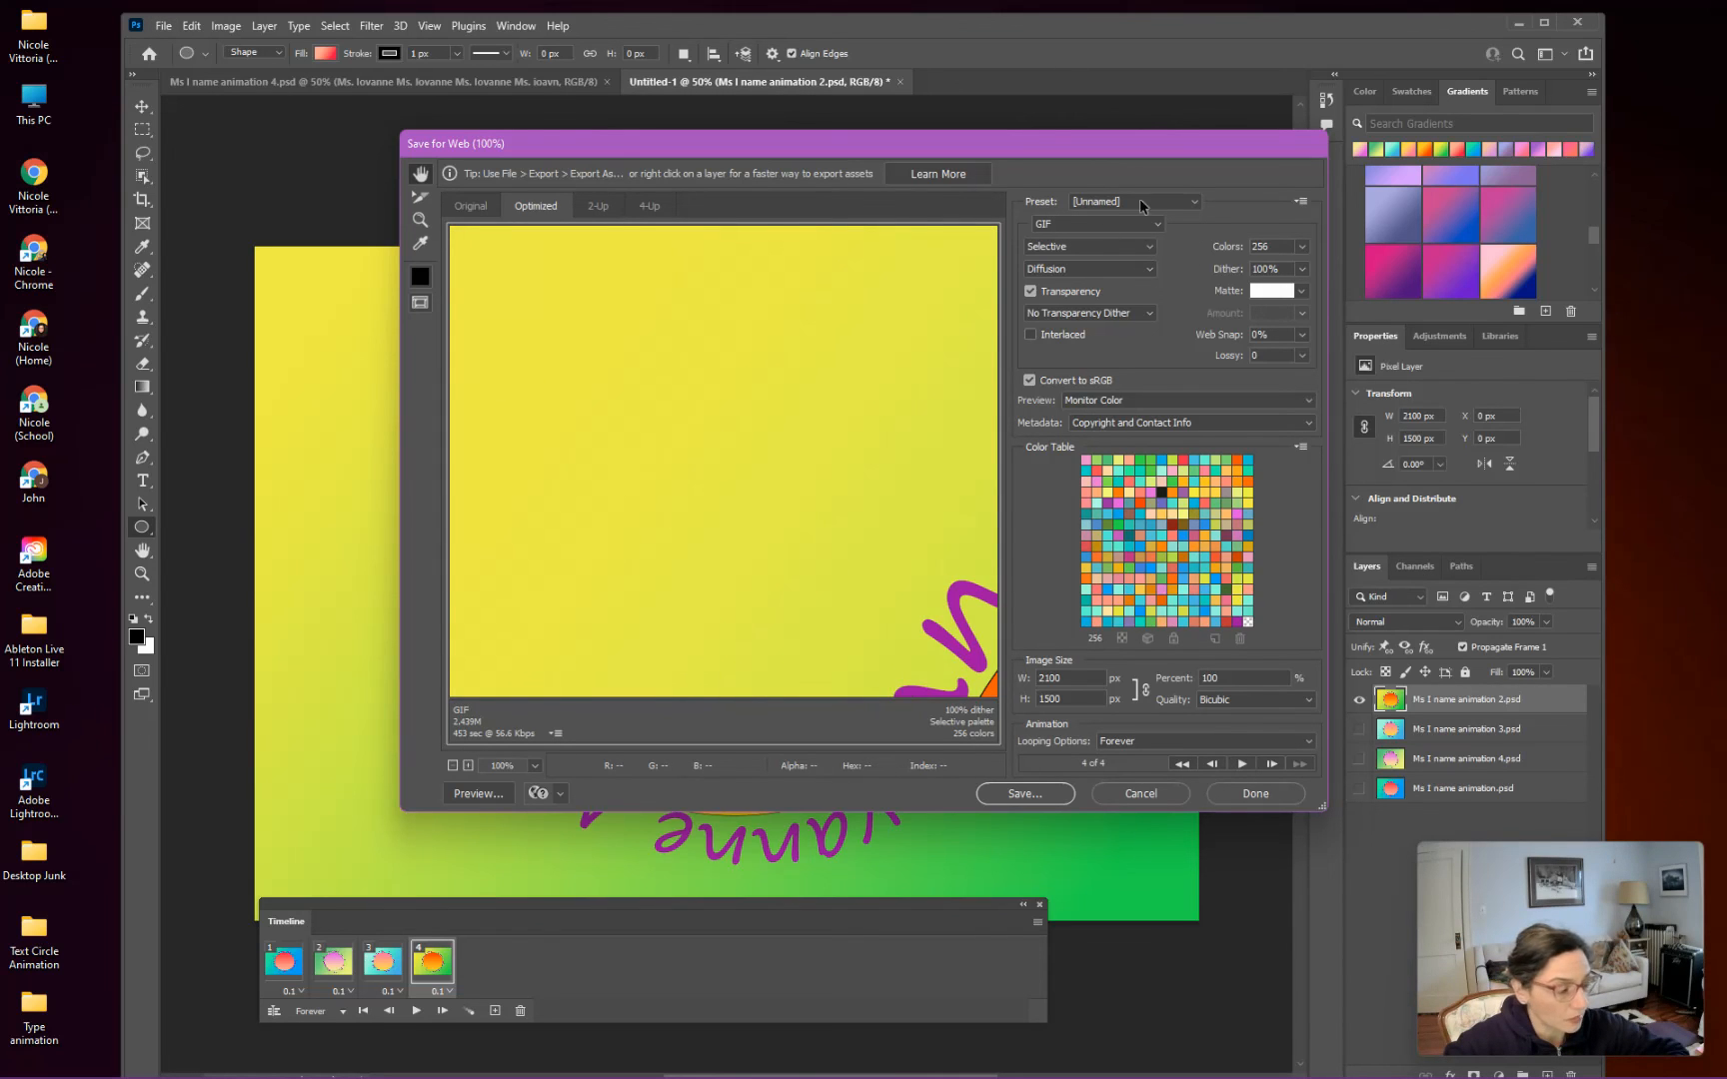
pyautogui.click(452, 766)
pyautogui.click(454, 764)
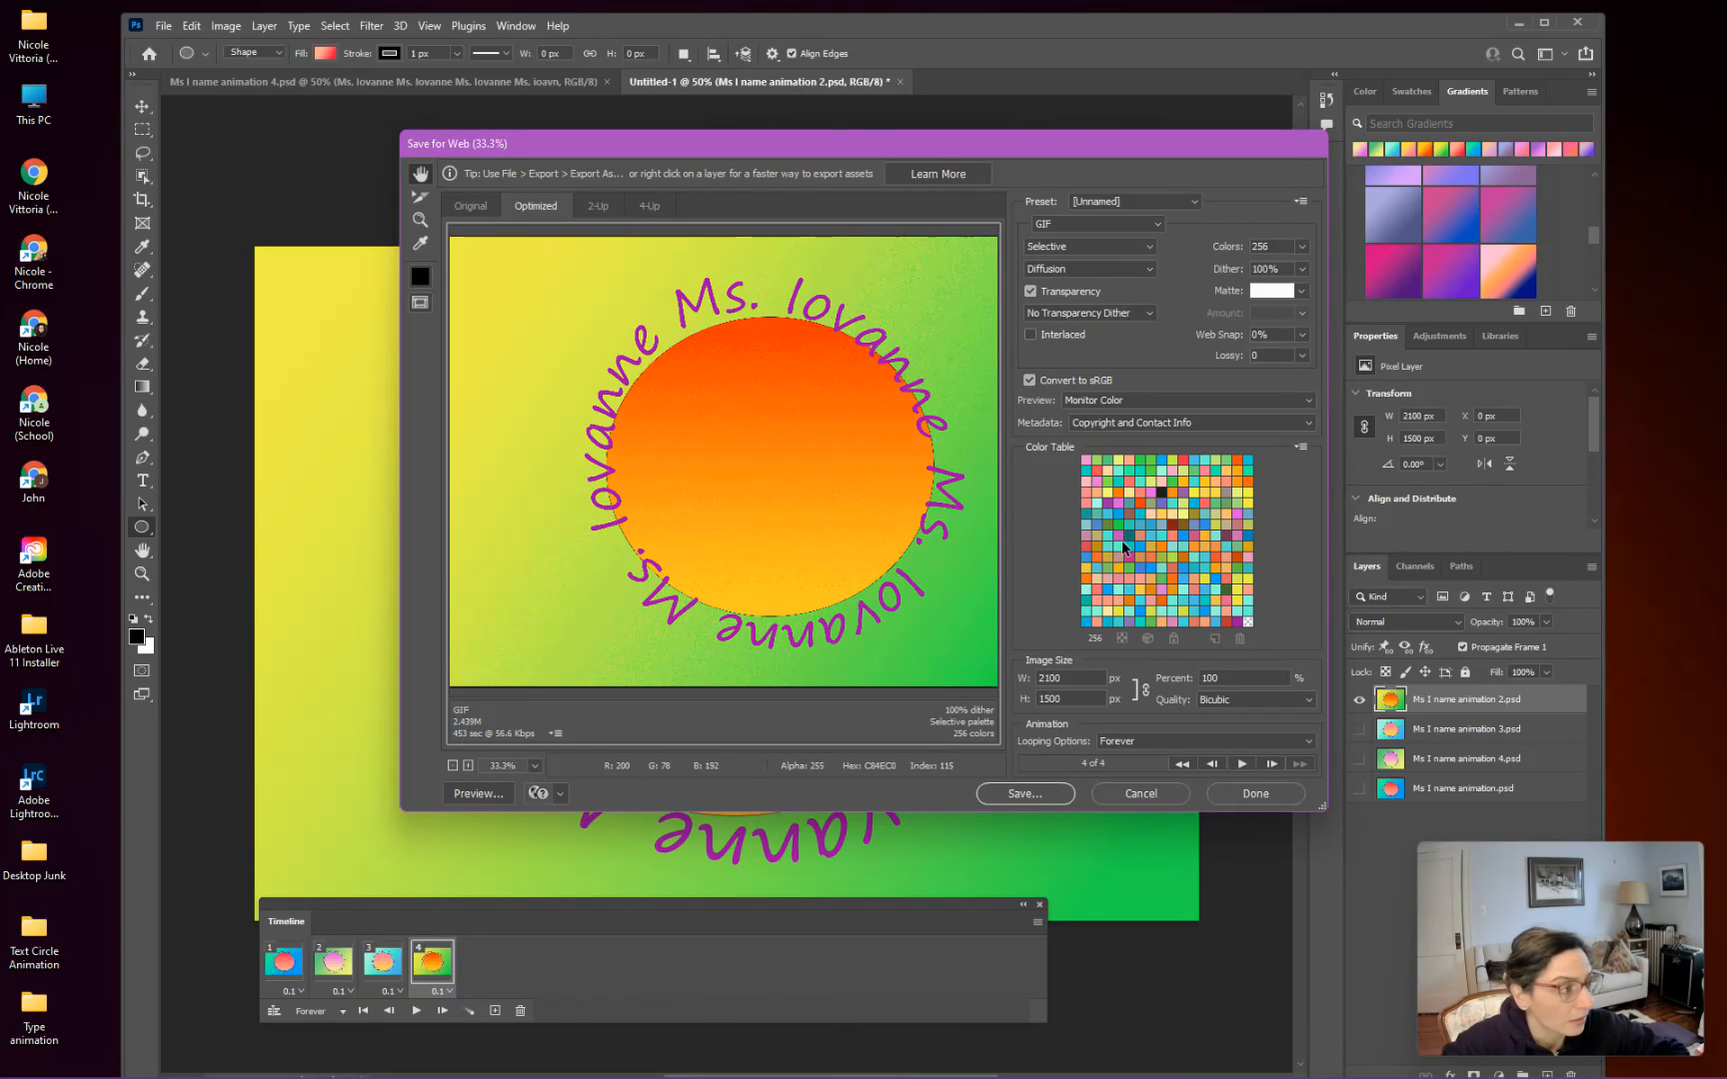
# Step: Start saving the optimized GIF and choose the Type animation folder on the desktop as its location
pyautogui.click(1037, 793)
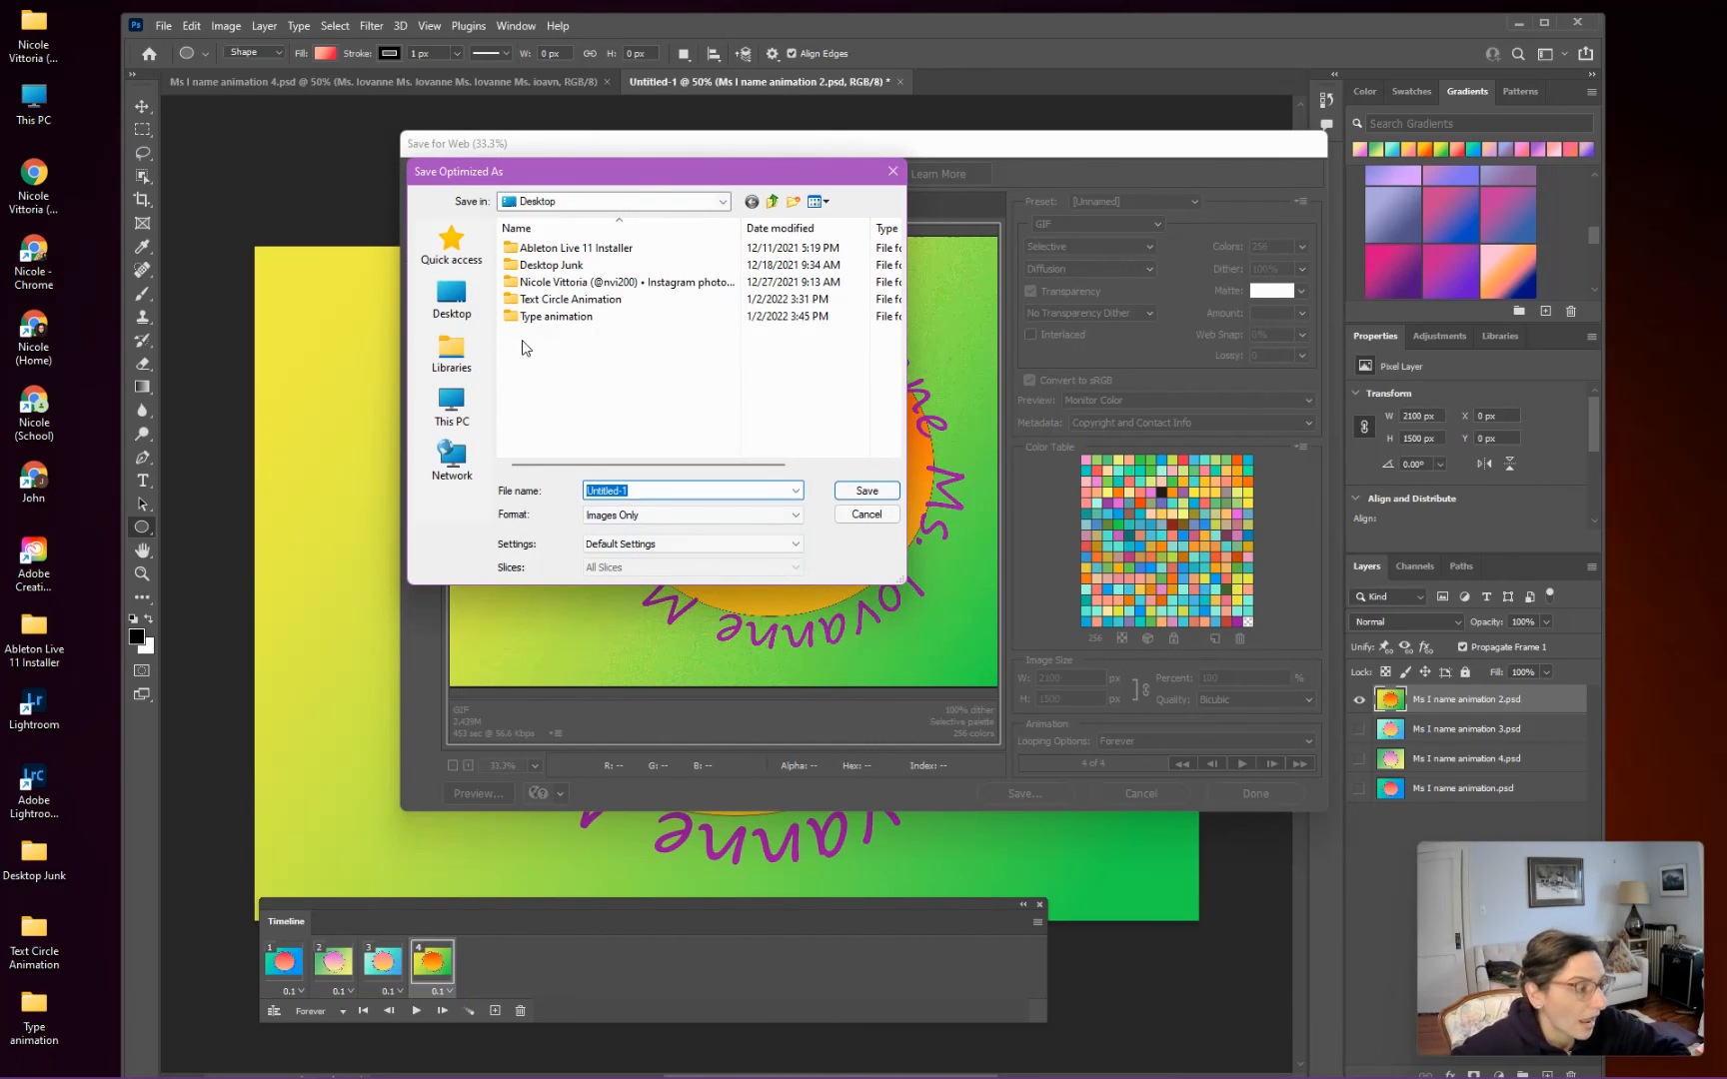
pyautogui.click(471, 296)
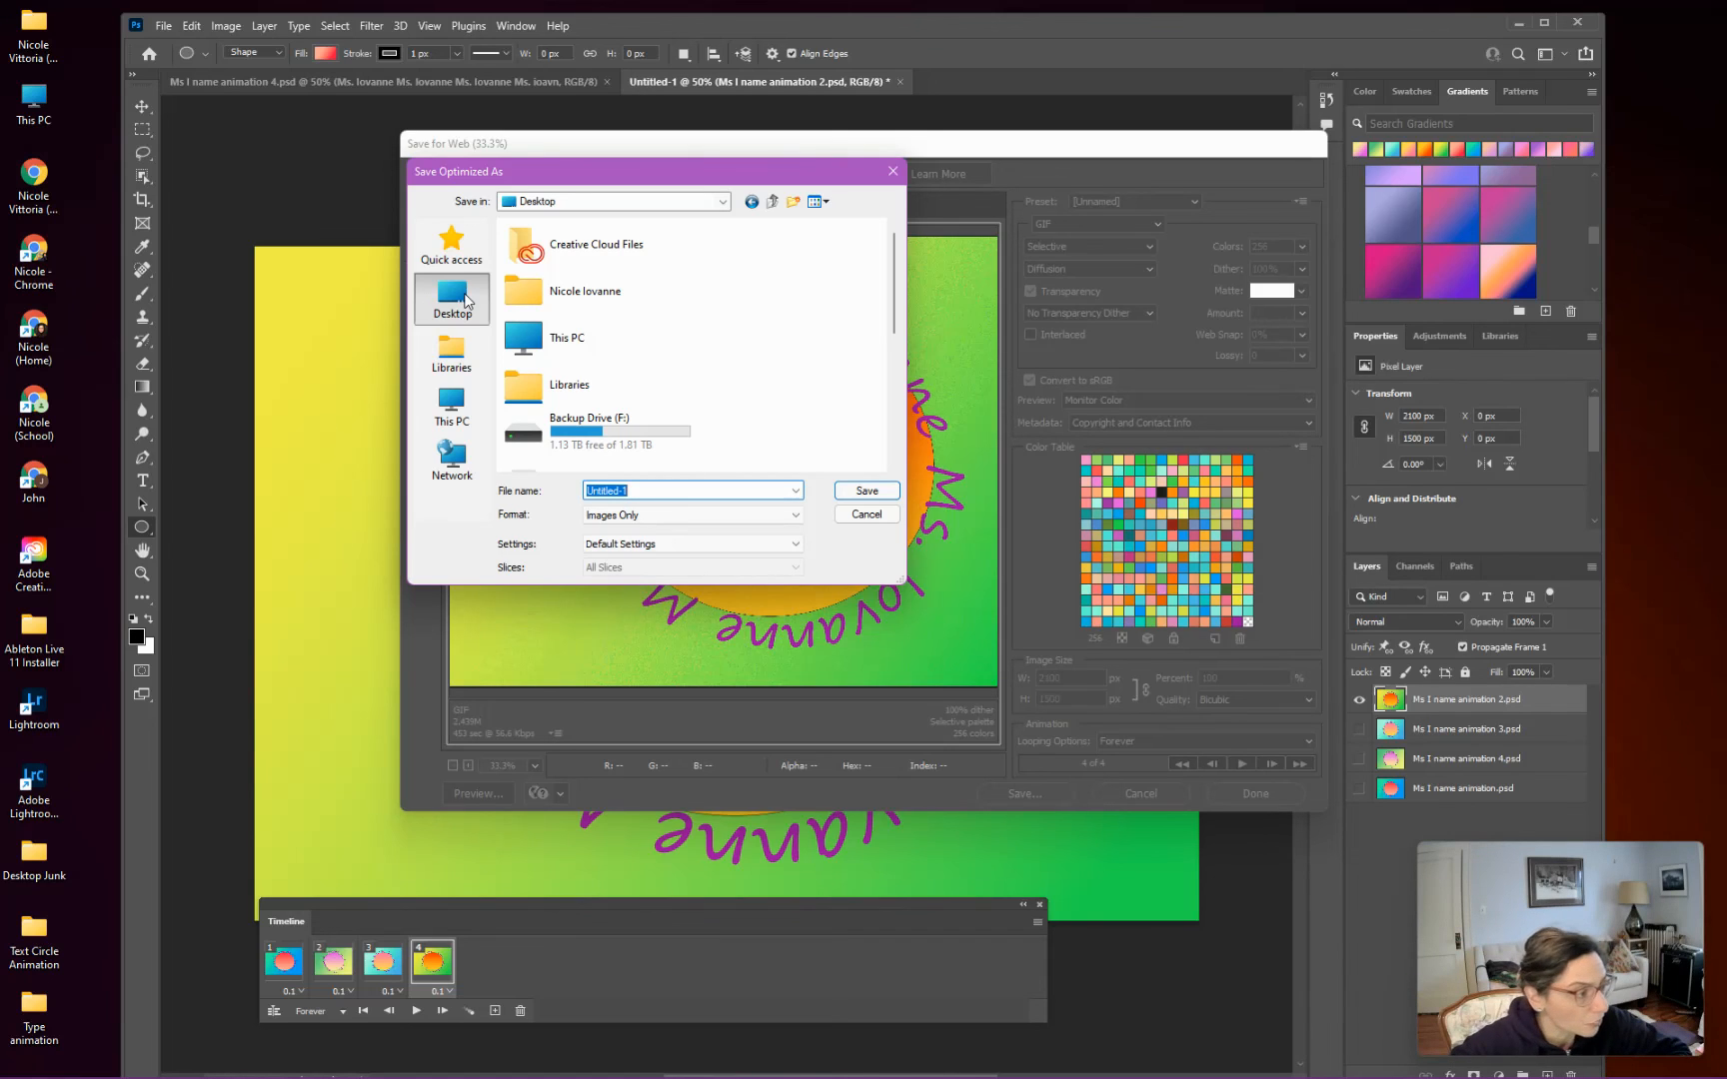
pyautogui.scroll(-5, 656, 385)
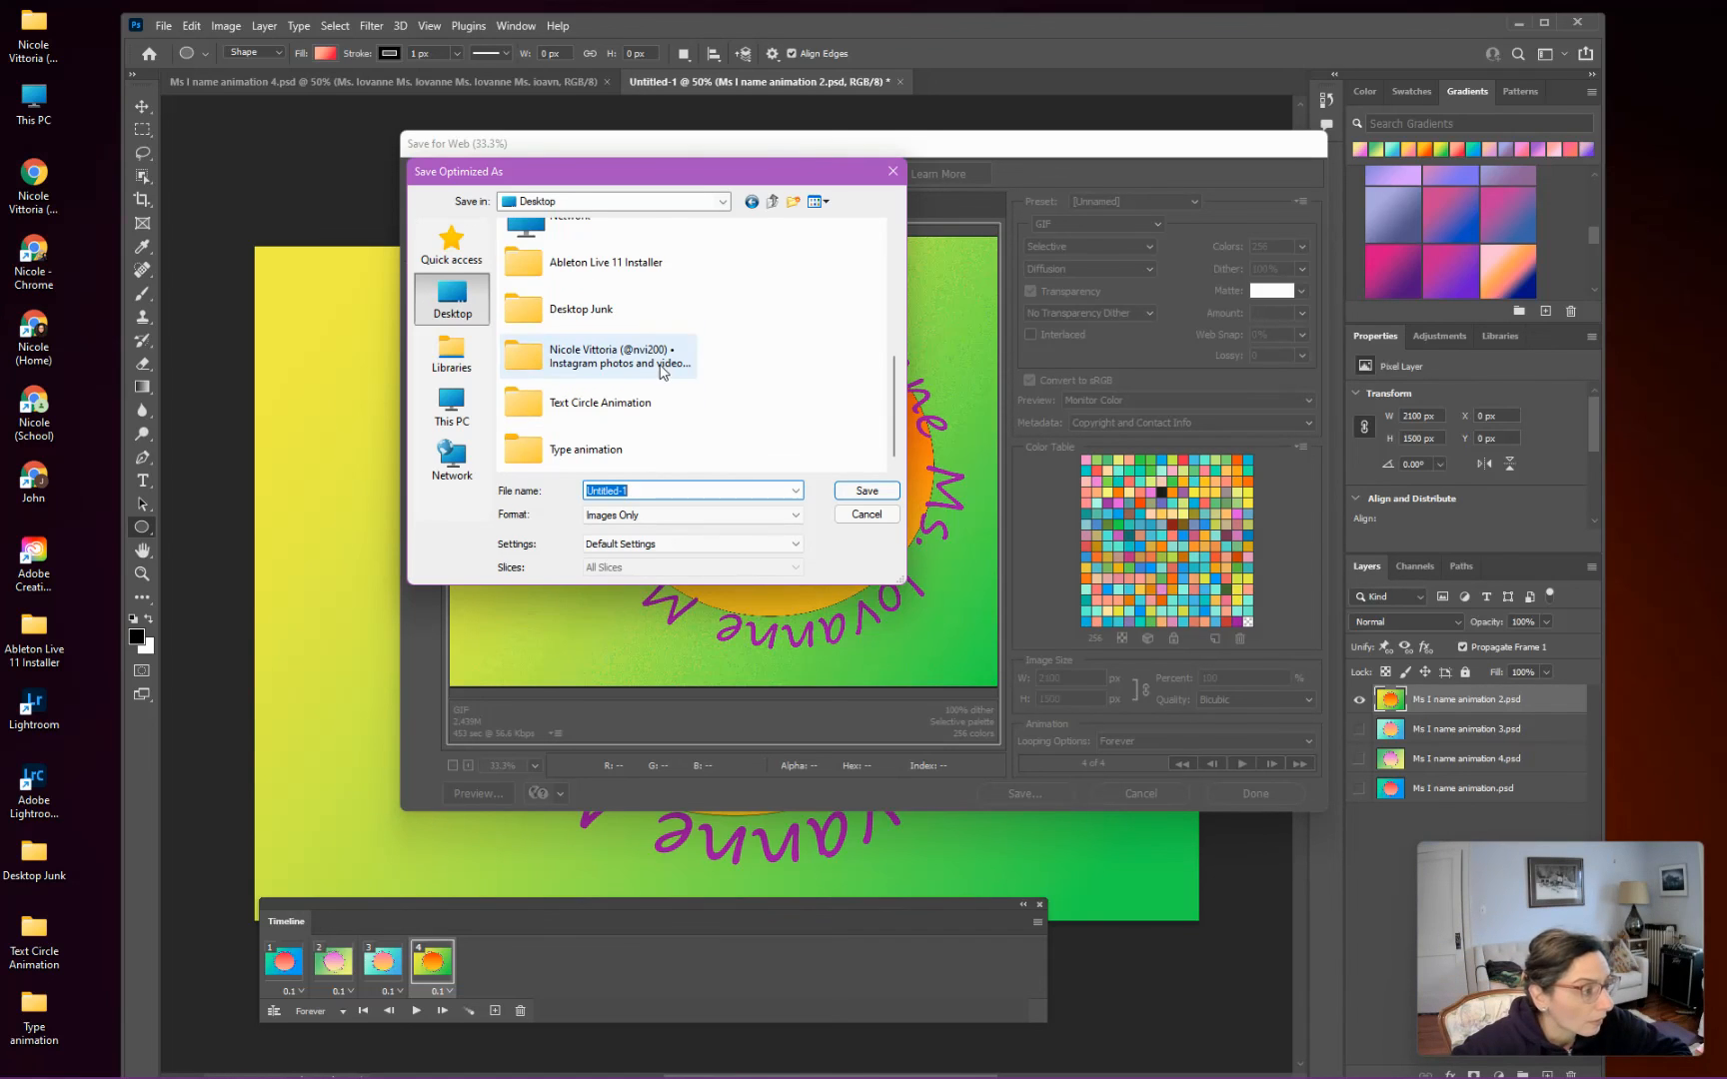
pyautogui.doubleClick(650, 458)
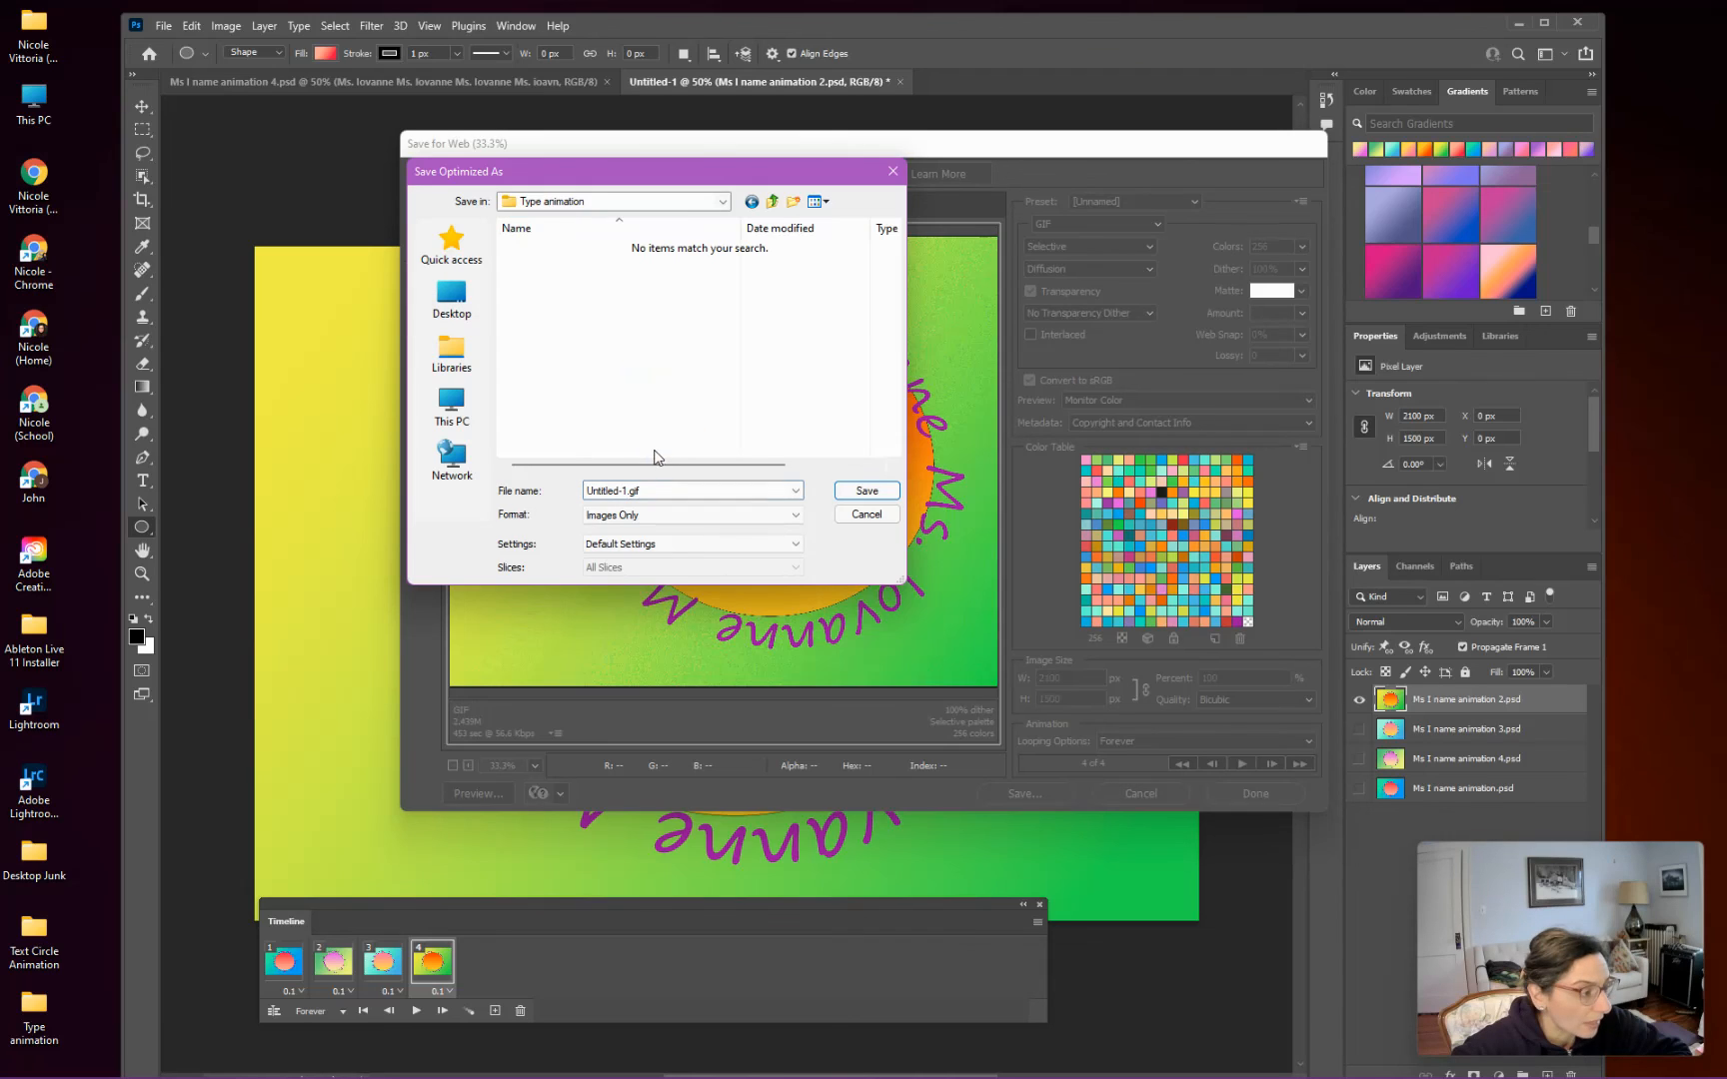
# Step: Name the exported file "Name animation1.gif" and save it
pyautogui.doubleClick(623, 491)
pyautogui.click(623, 491)
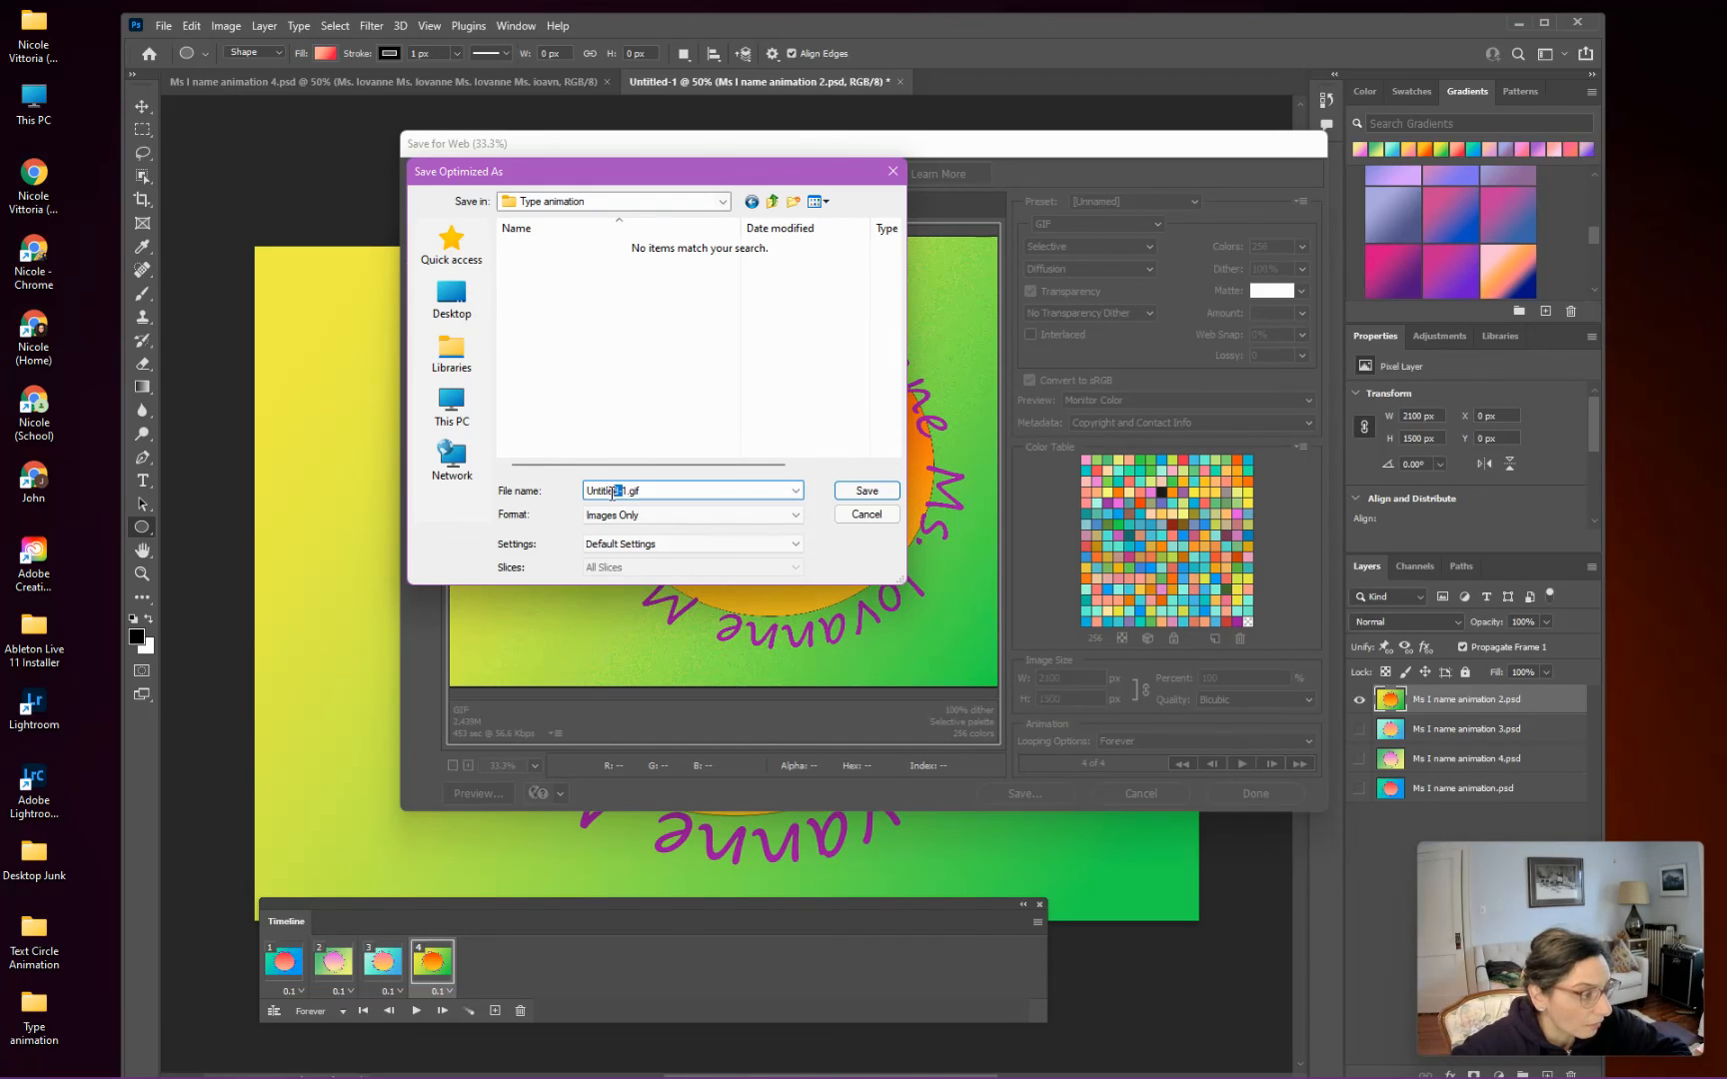
pyautogui.moveTo(614, 491); pyautogui.dragTo(577, 495)
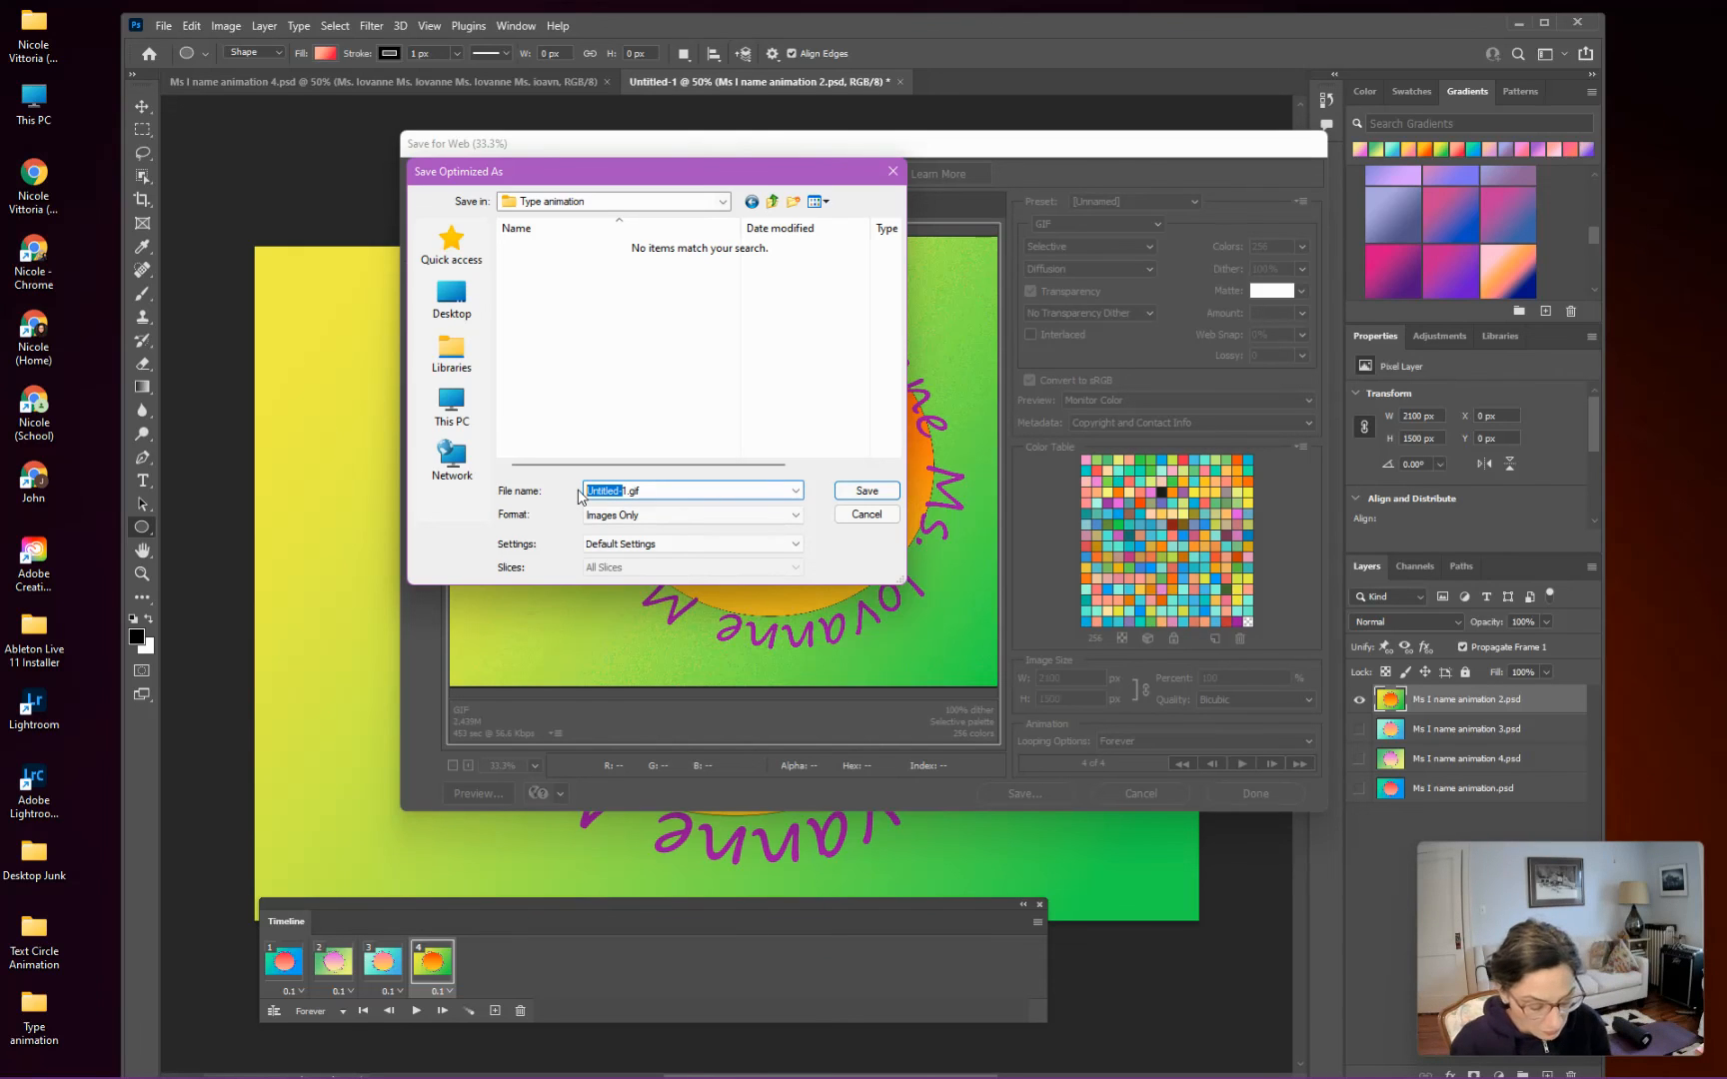
pyautogui.write('Name a')
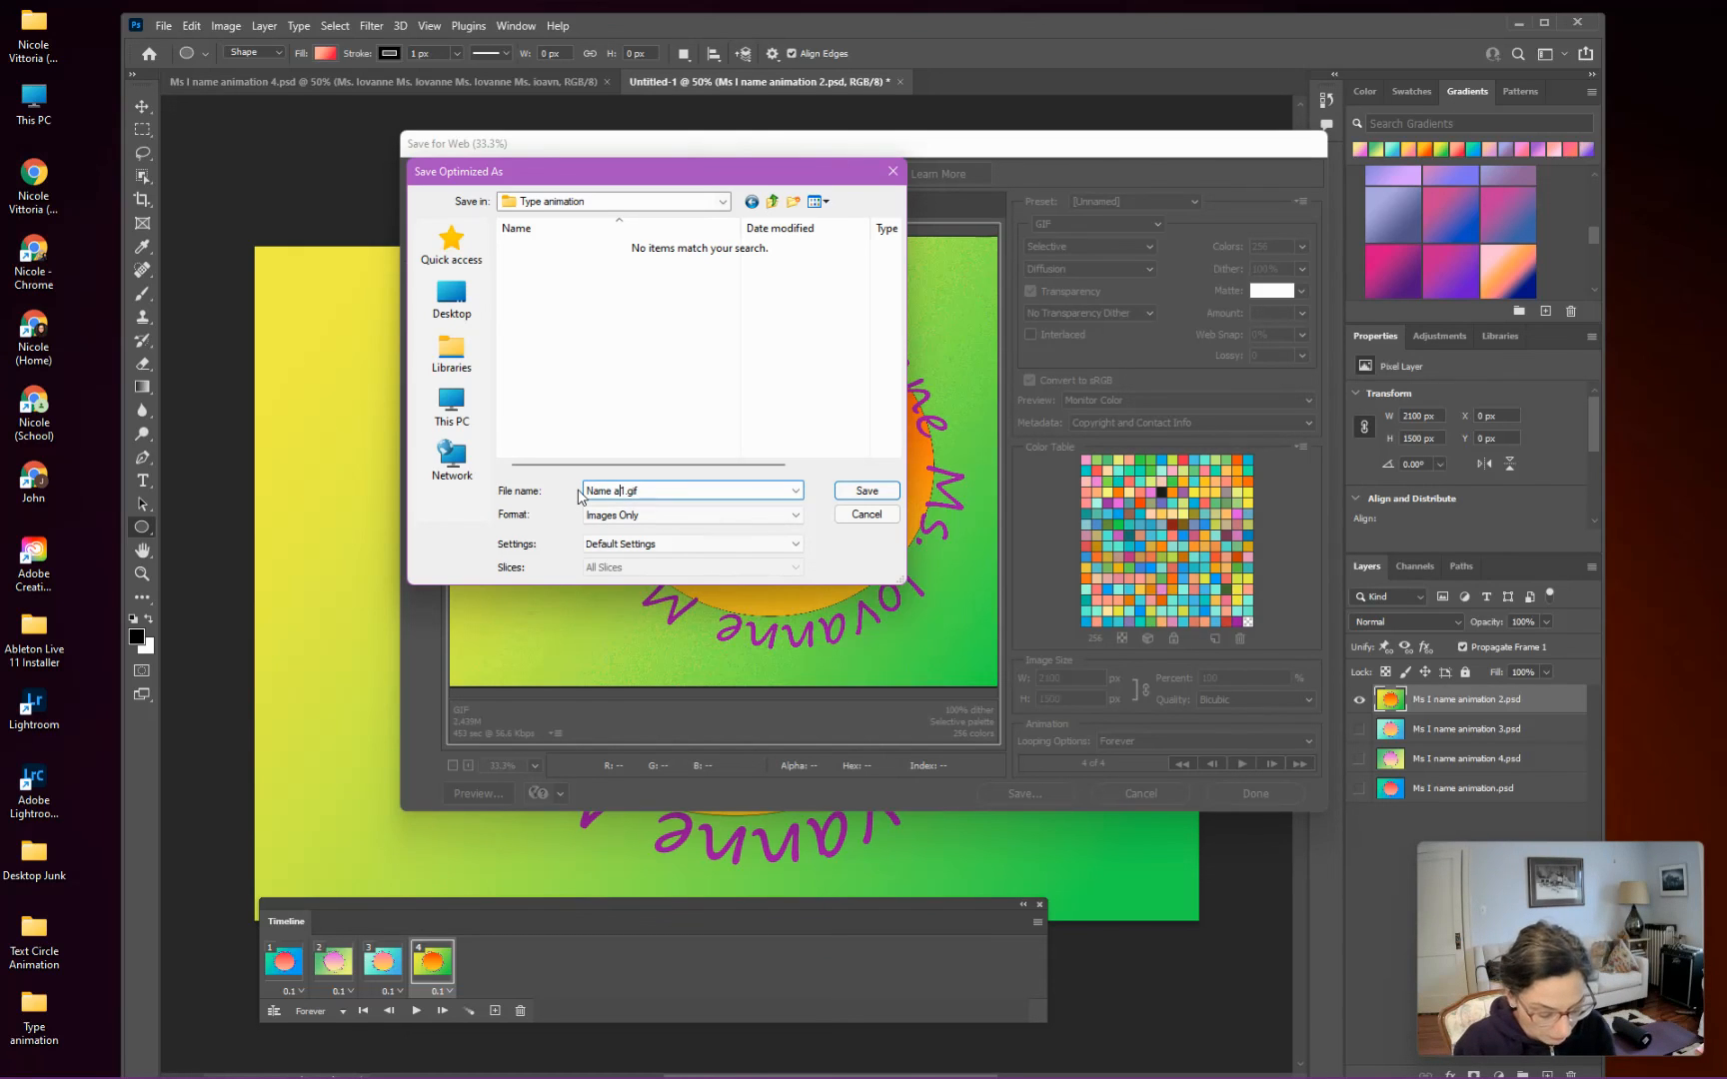
pyautogui.write('ni')
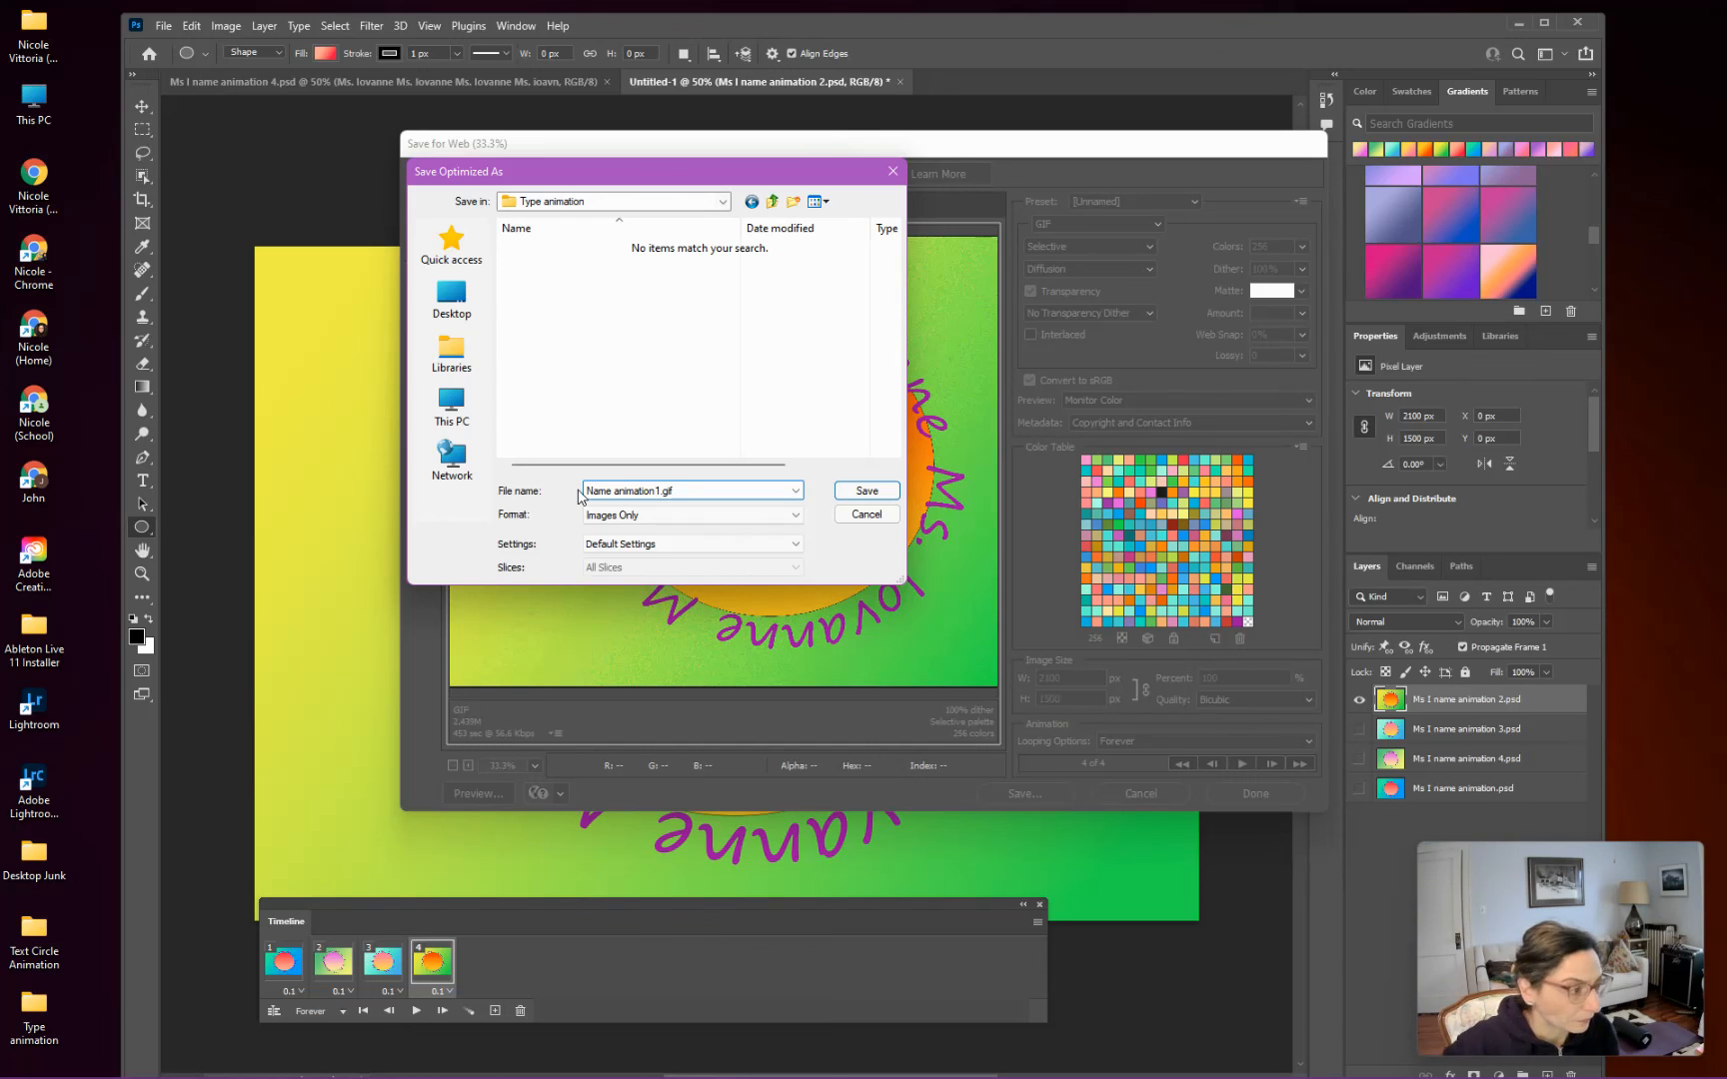
pyautogui.write('mation')
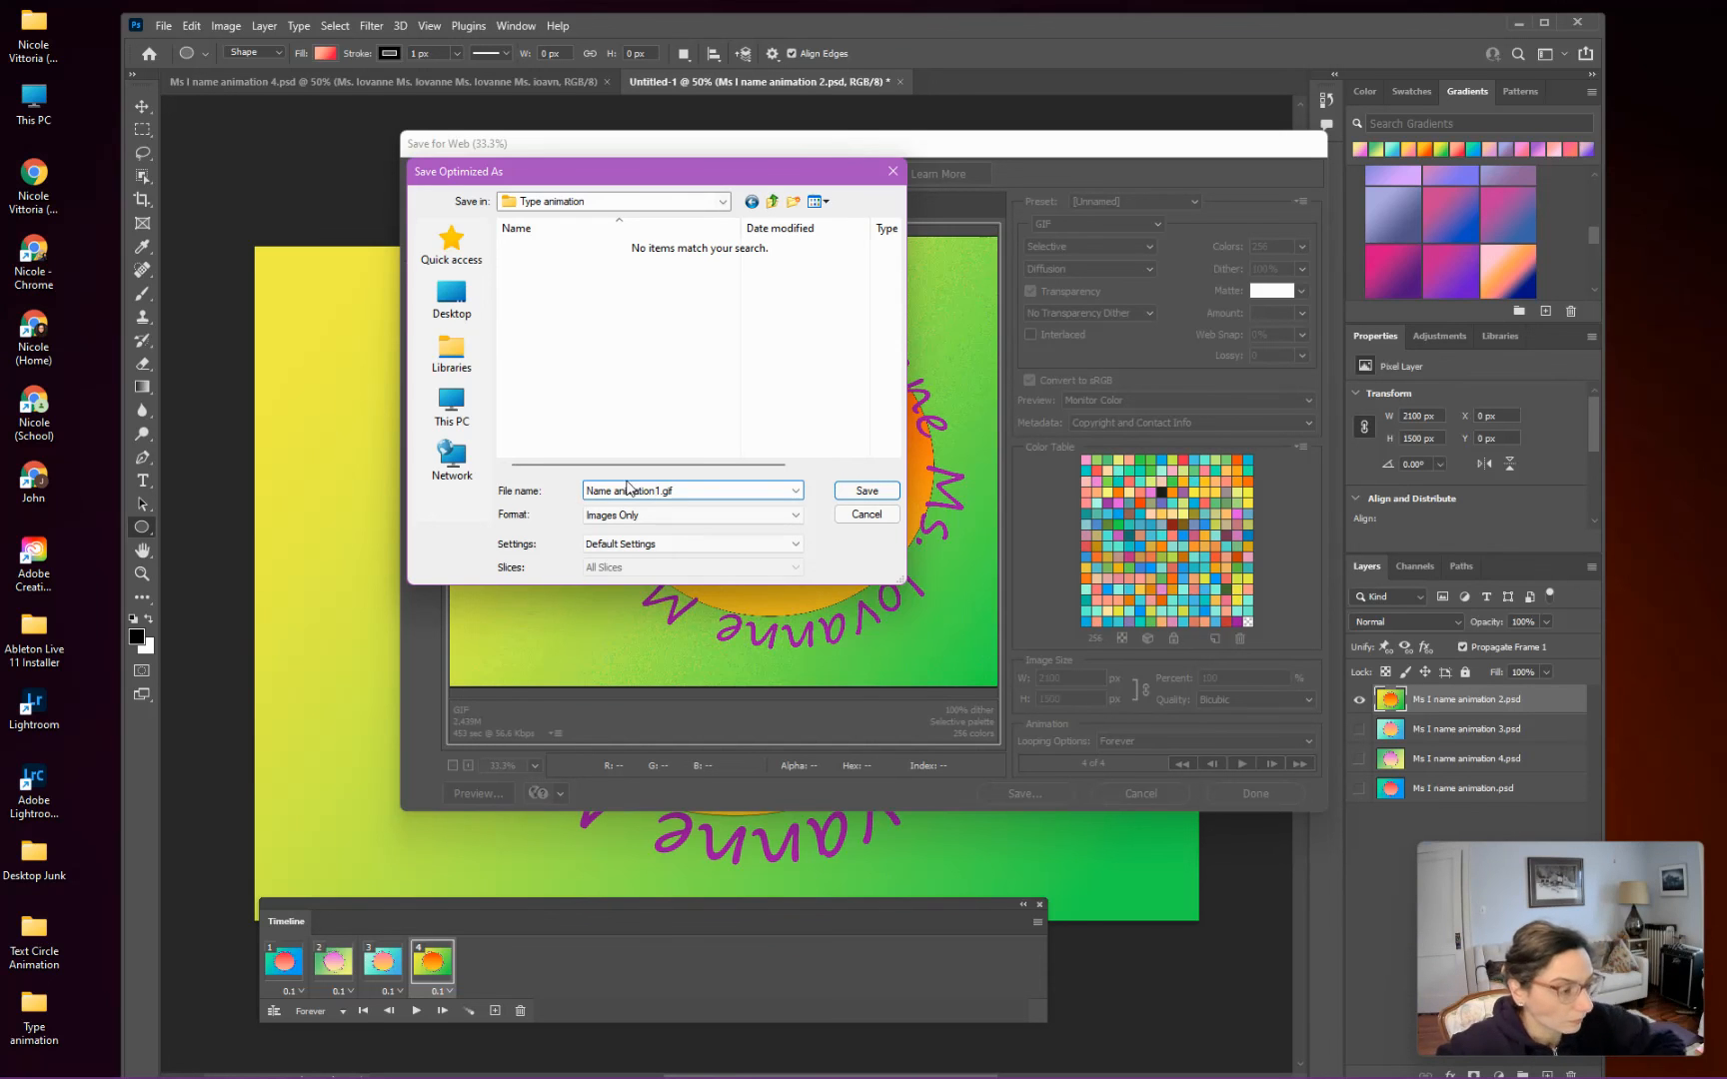
pyautogui.click(876, 498)
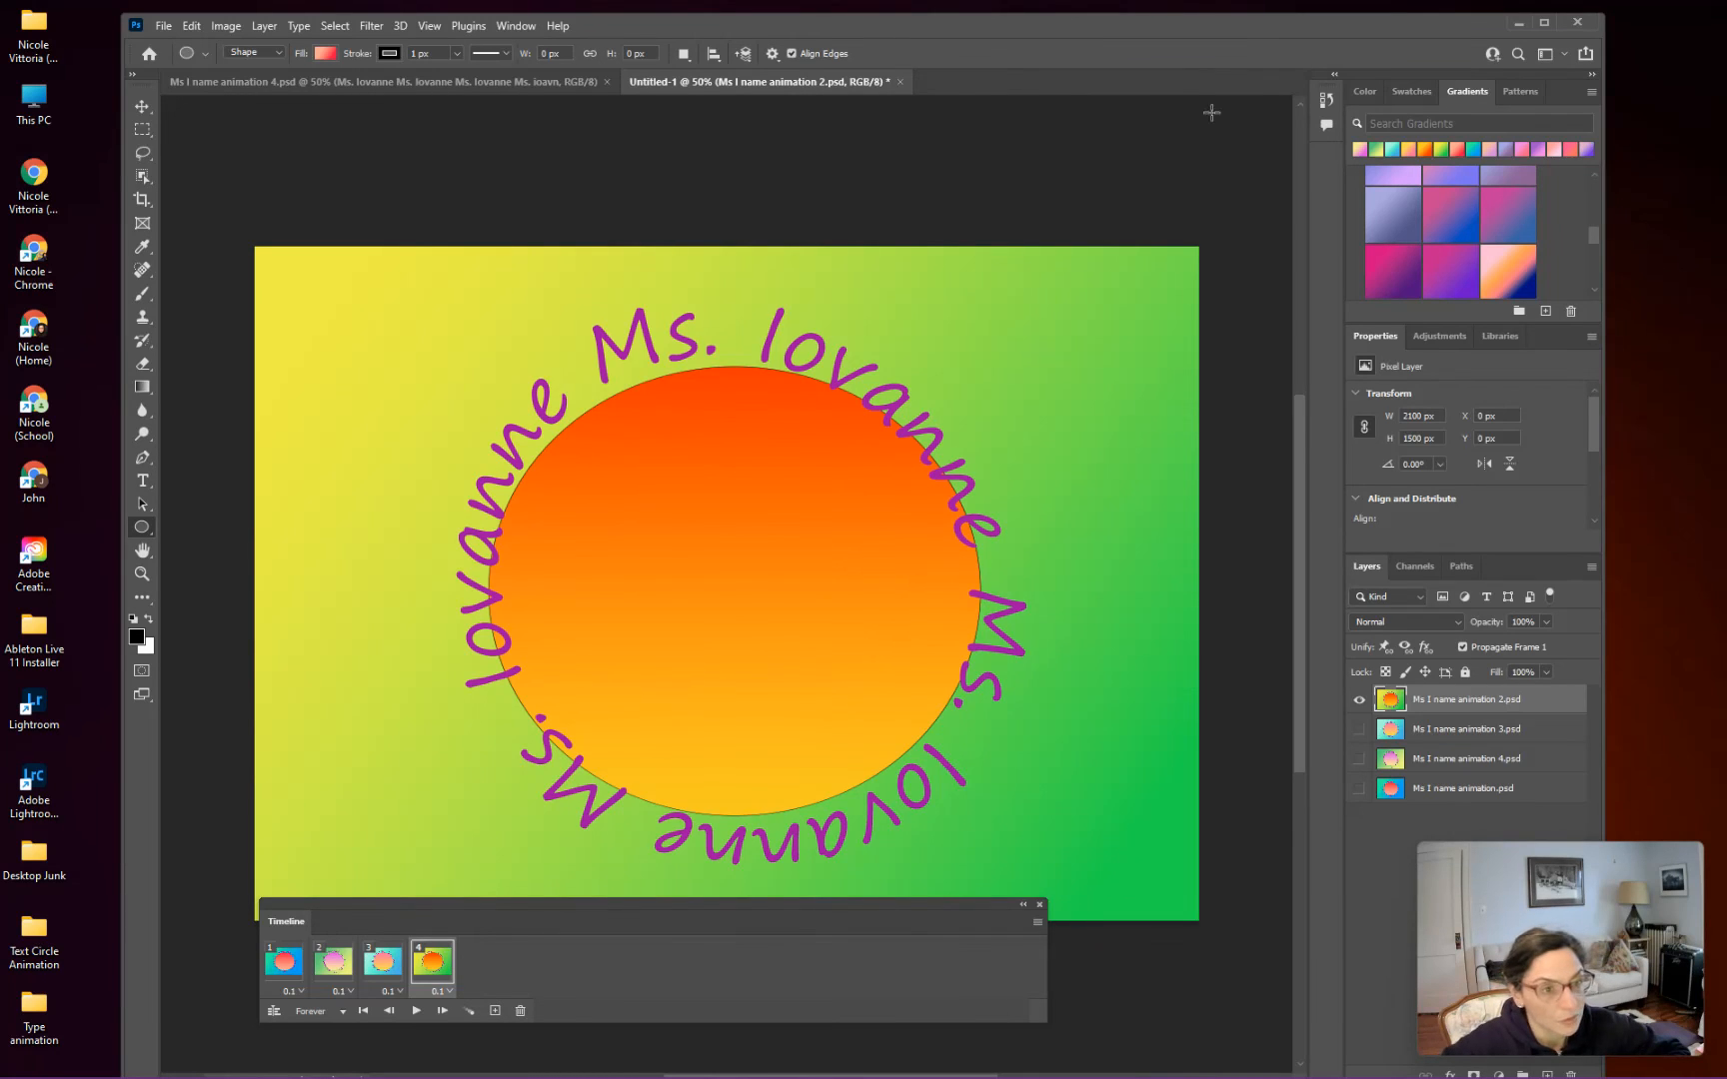
# Step: Minimize Photoshop, open the Type animation folder on the desktop, and view the exported Name-animation1 GIF in Photos
pyautogui.click(1525, 22)
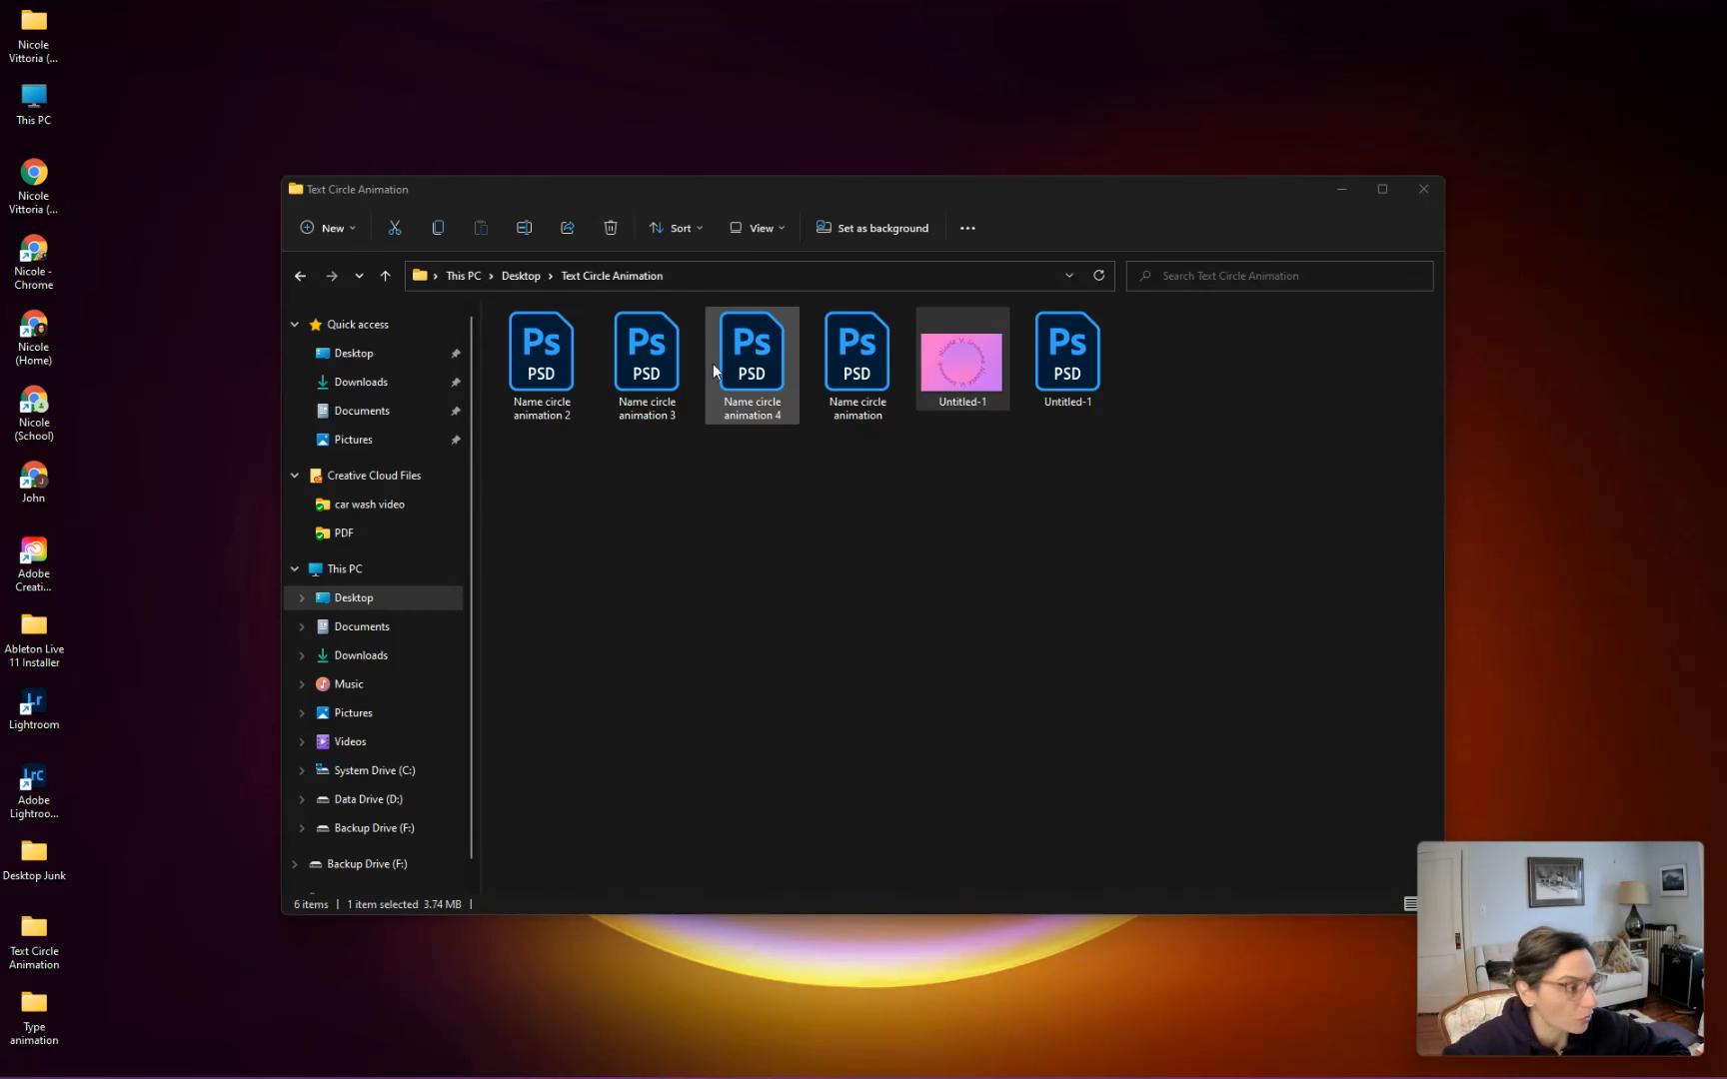
pyautogui.doubleClick(45, 1003)
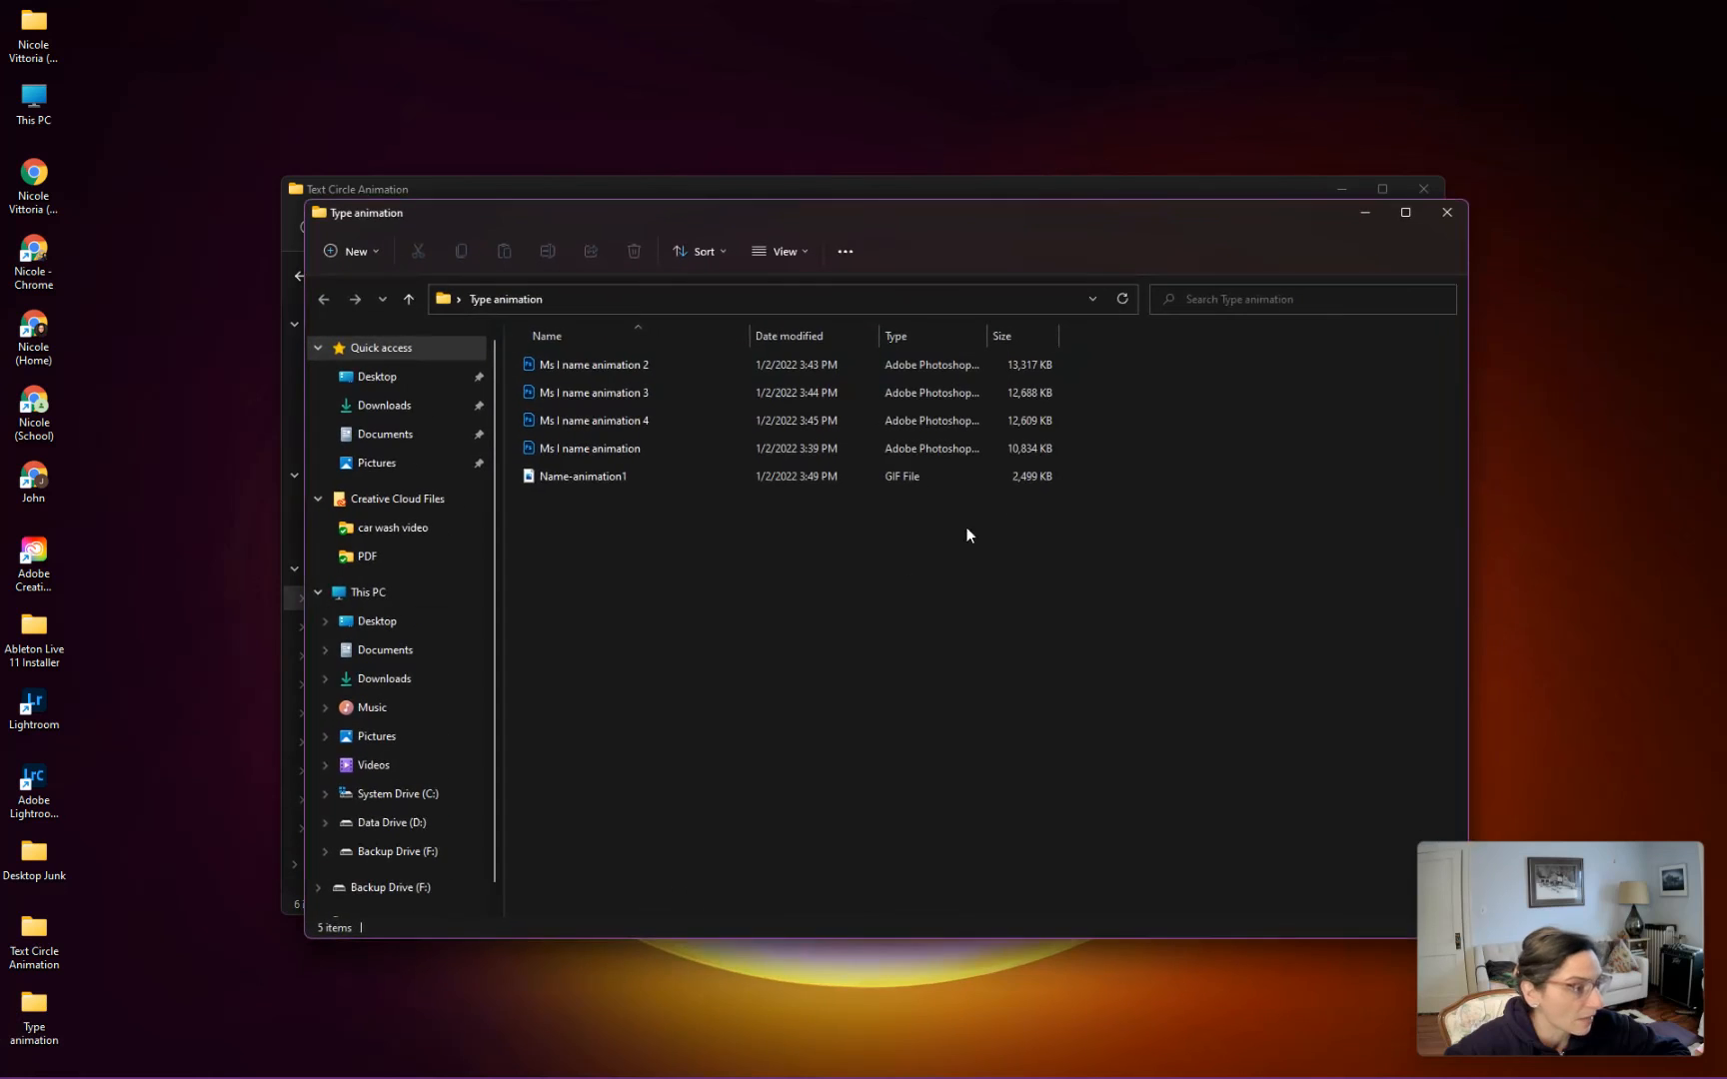
pyautogui.doubleClick(645, 481)
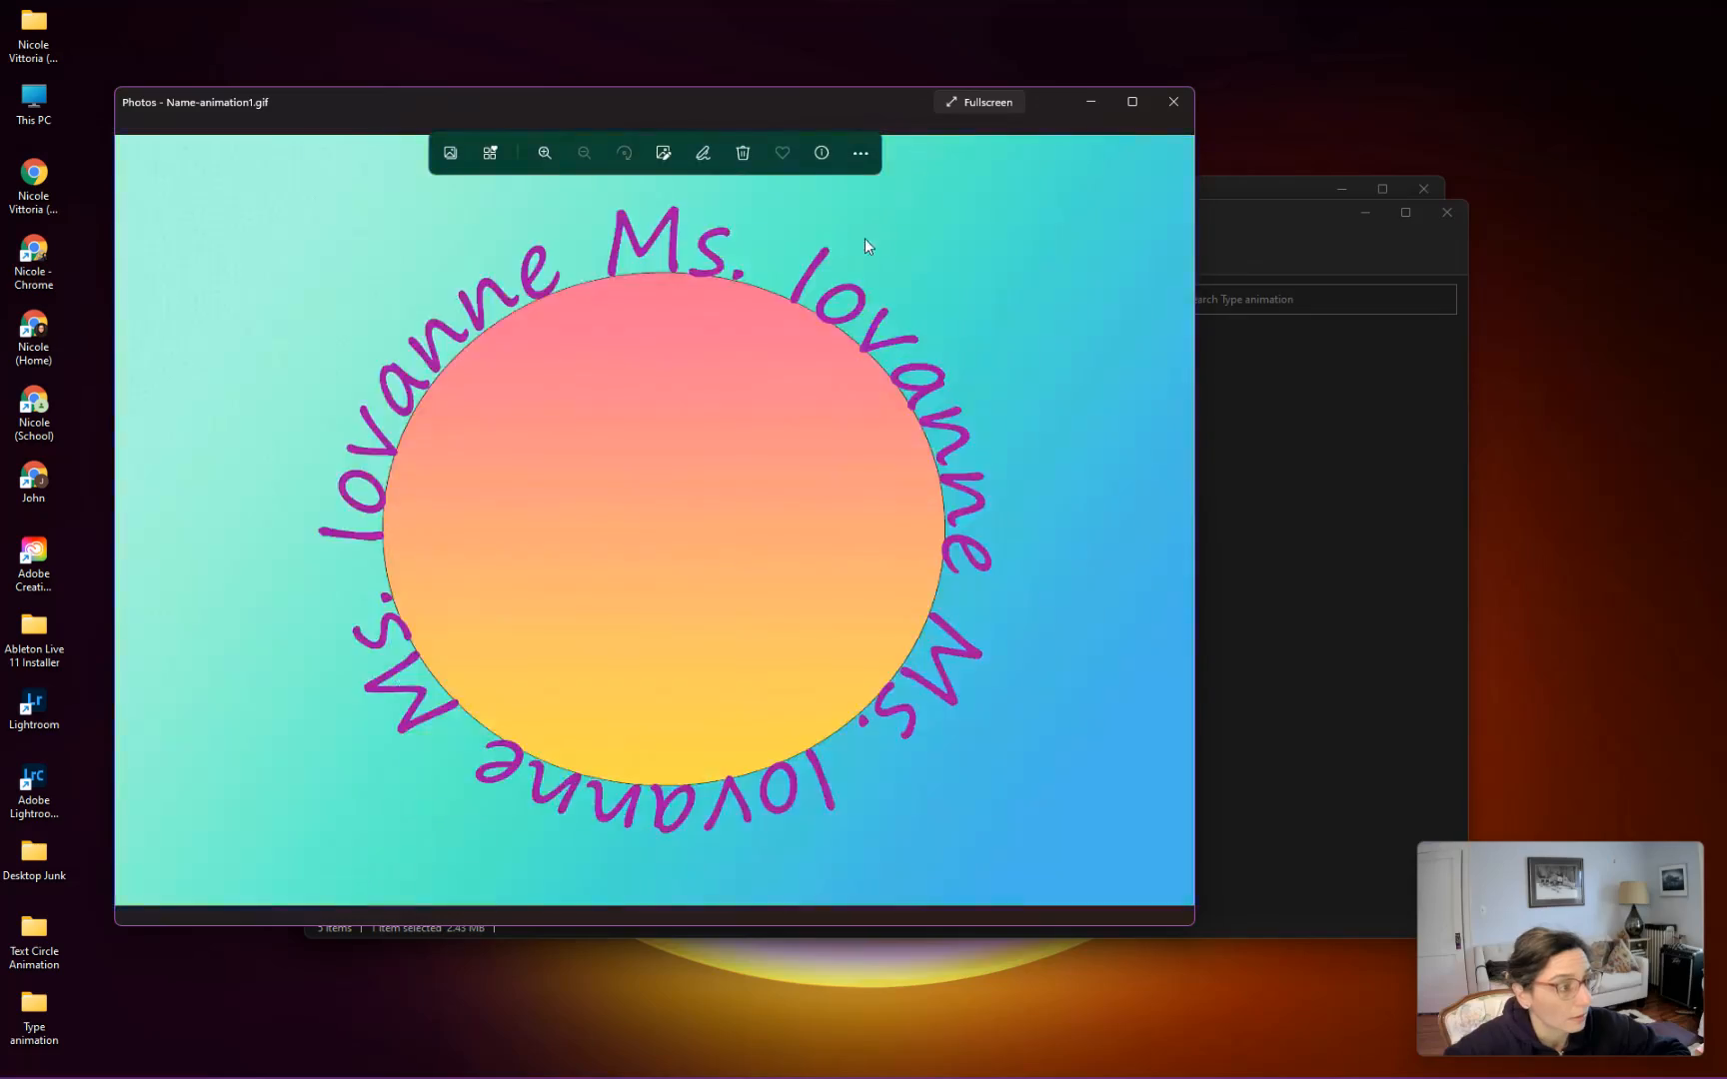